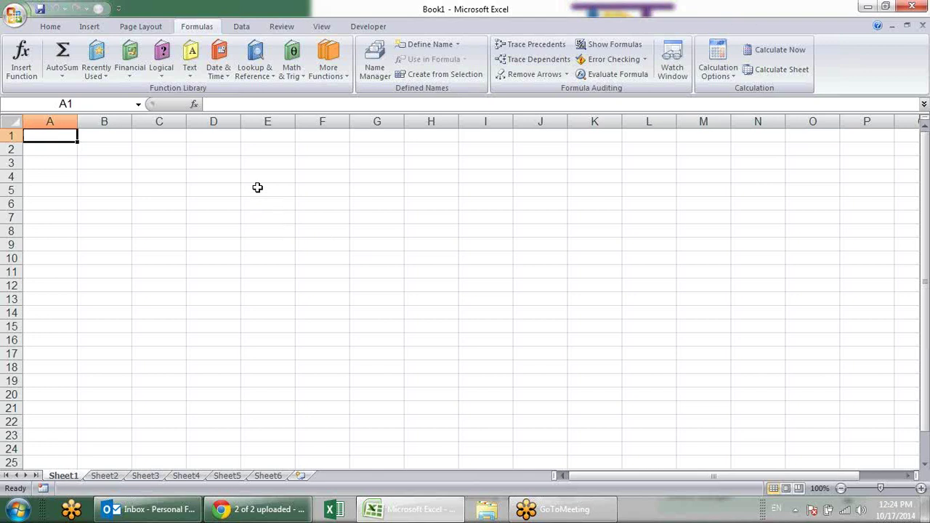
- Enter 201 and 302 in C3 and C4 and multiply them with =C3*C4 in C5
left_click(178, 135)
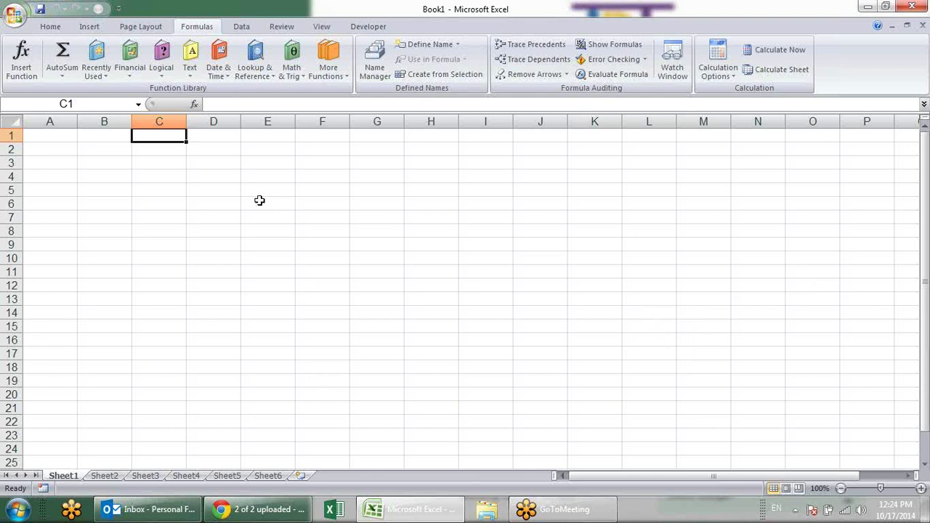
left_click(203, 166)
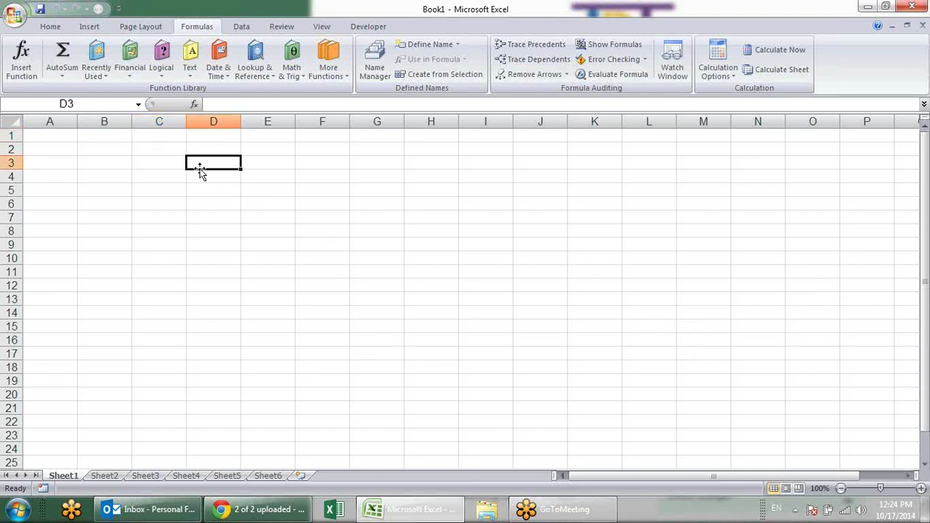
left_click(179, 169)
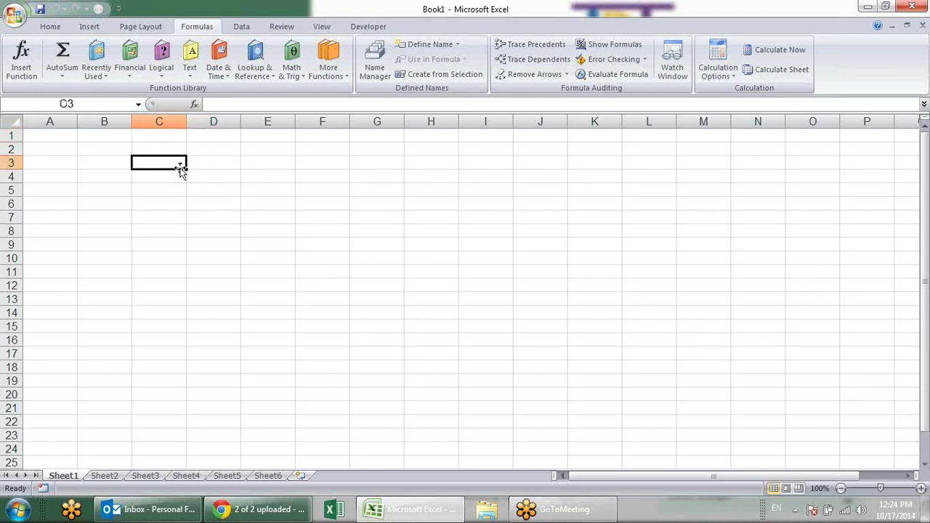
type("201")
key("Return")
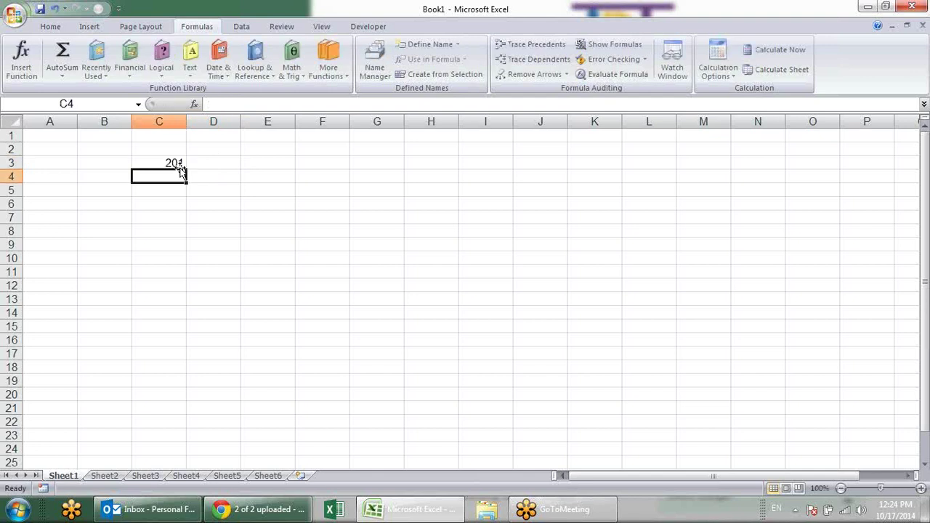
type("302")
key("Return")
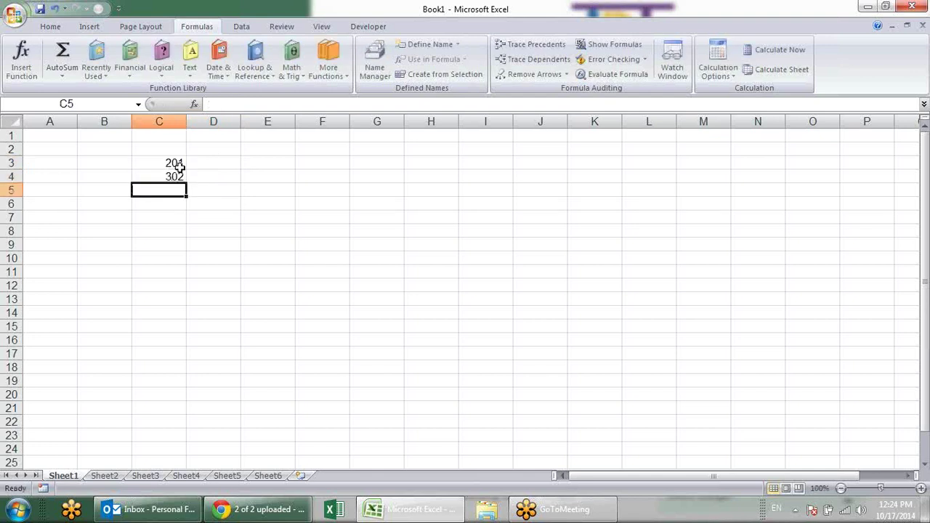
type("=")
key("Up")
key("Up")
type("*")
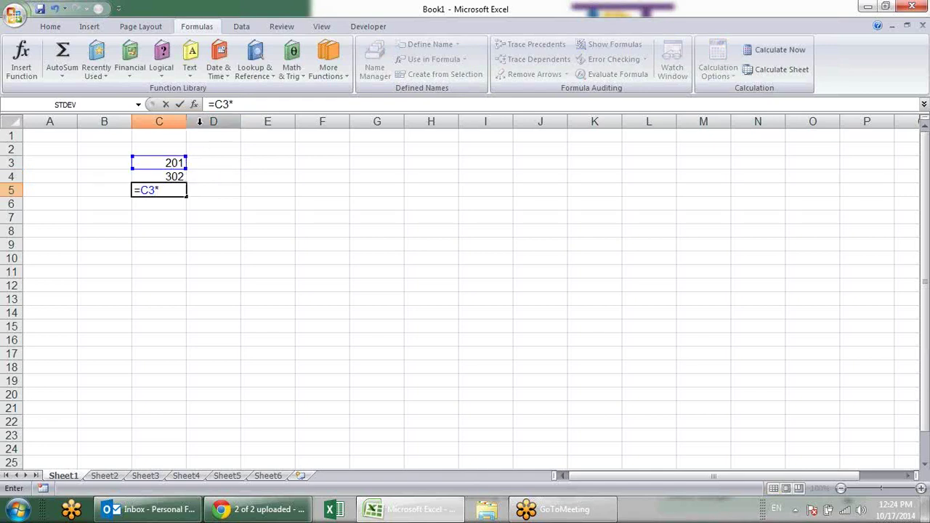
left_click(161, 177)
key("Return")
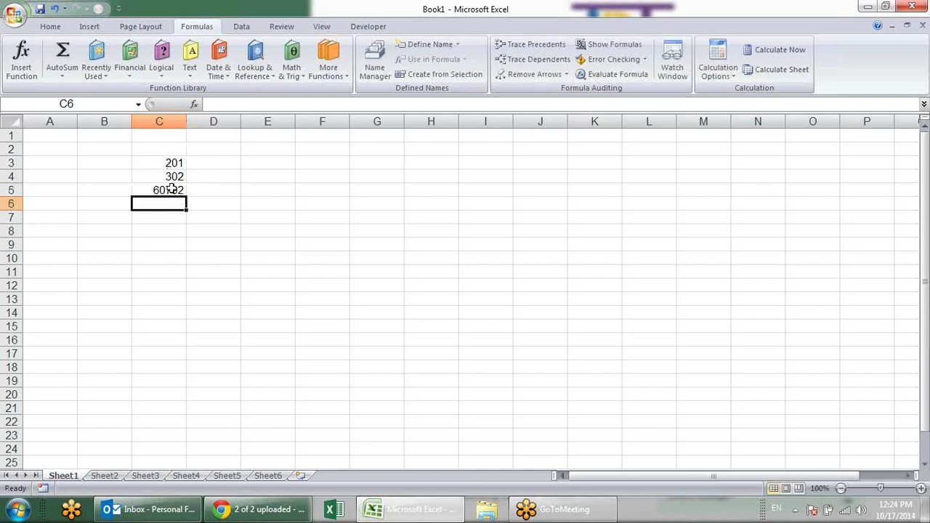
- Replace the C5 formula with =PRODUCT(C3,C4)
left_click(167, 188)
type("=")
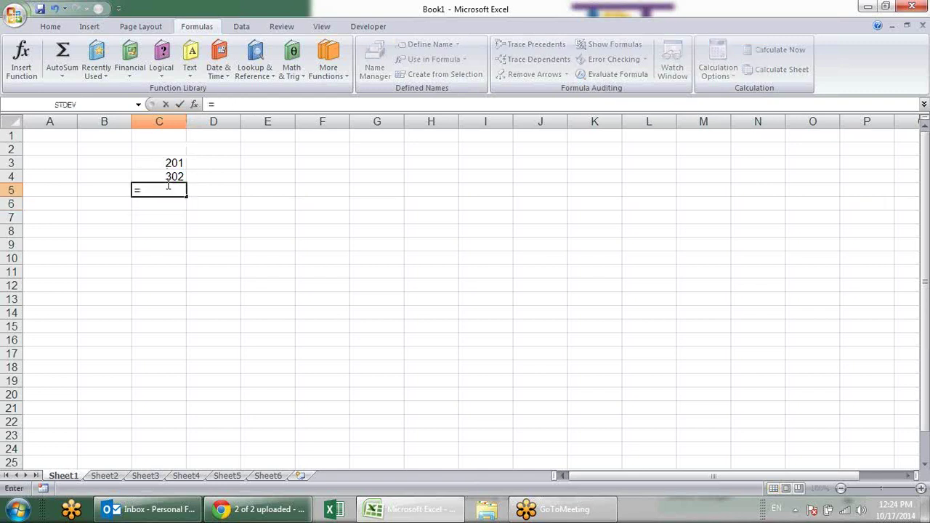
type("prod")
key("Tab")
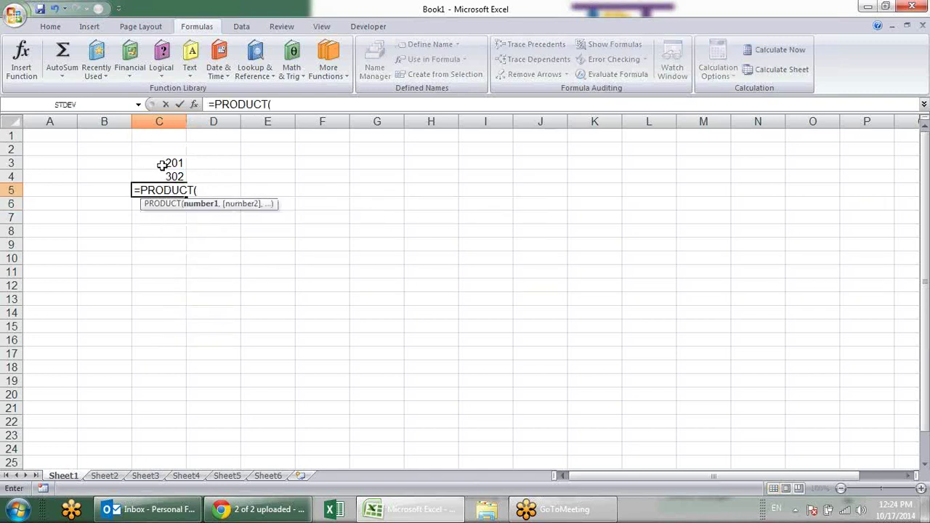
left_click(177, 161)
type(",")
left_click(170, 177)
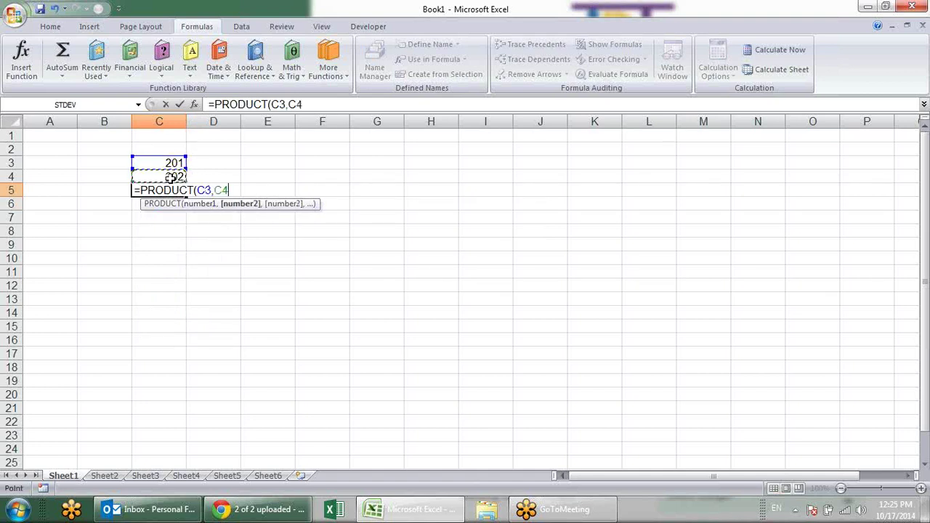
type(")")
key("Return")
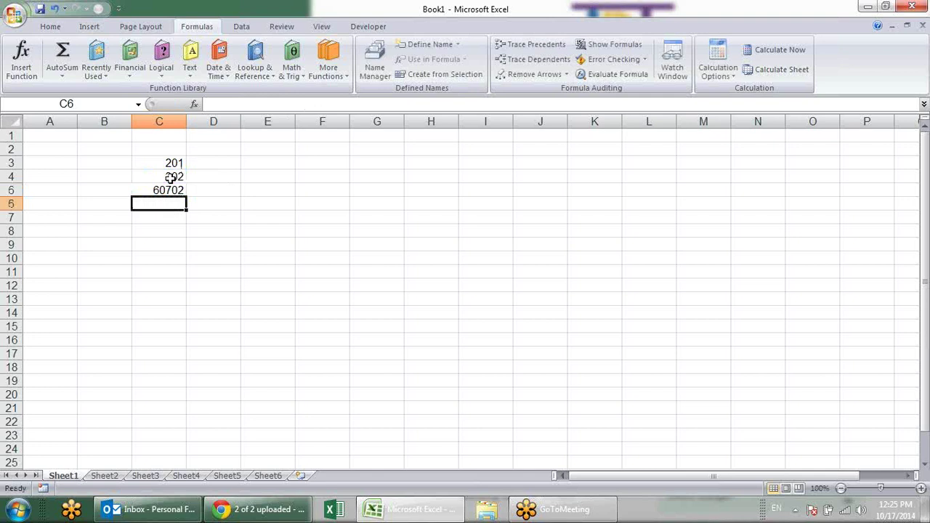
- Clear the values from C3:C5
left_click_drag(174, 164, 177, 188)
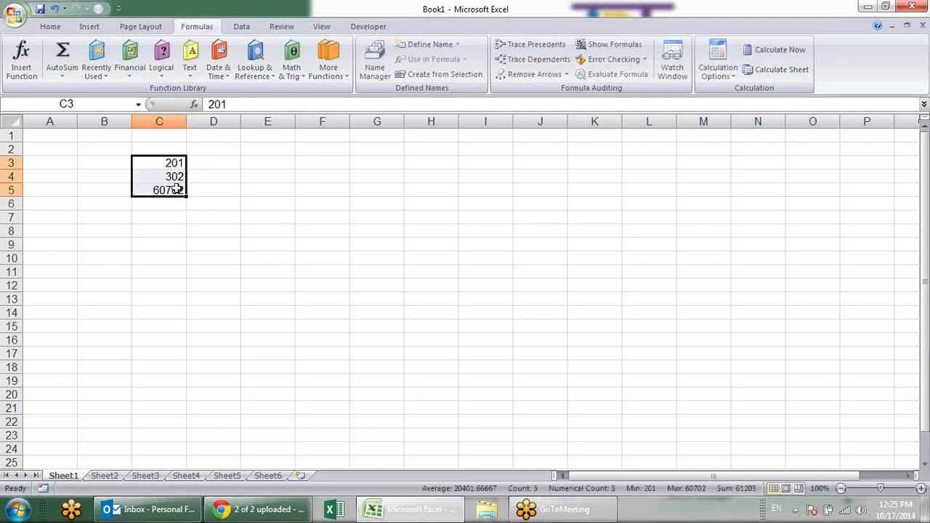
key("Delete")
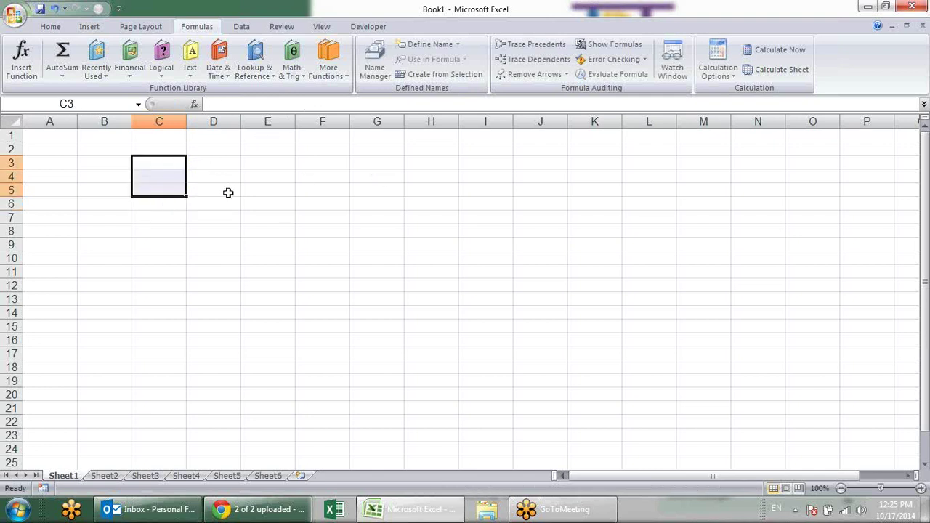
left_click(228, 194)
- Enter the symbols =, + and - into C2, C3 and C4
left_click(165, 144)
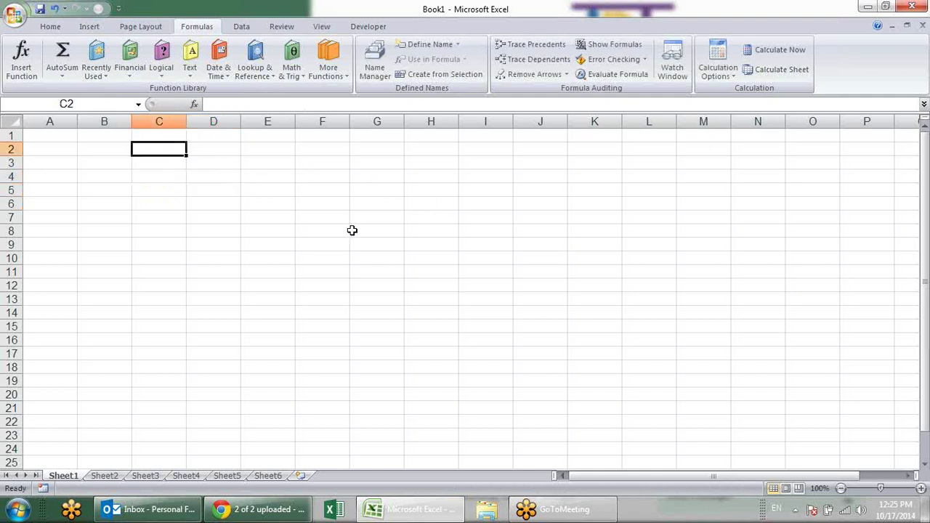
type("=")
key("Return")
type("+")
key("Return")
type("-")
key("Return")
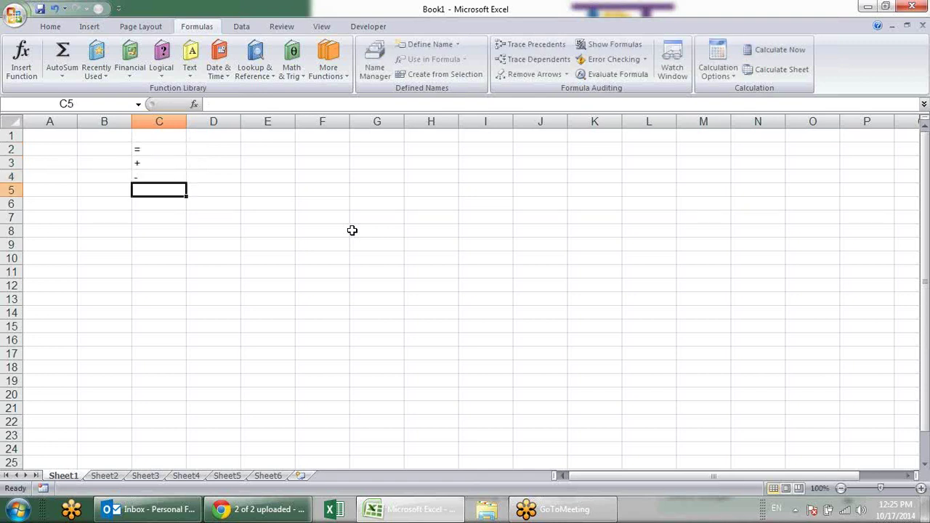
left_click(125, 220)
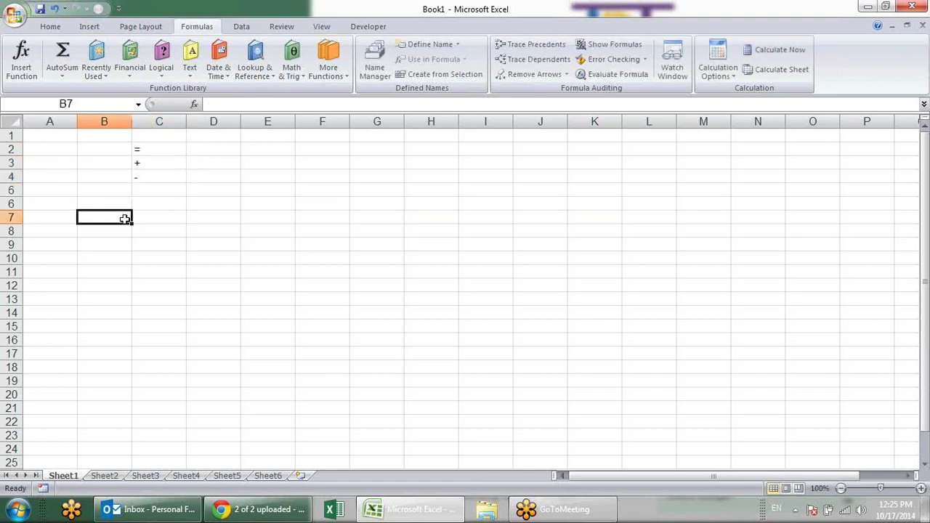
type("=vl")
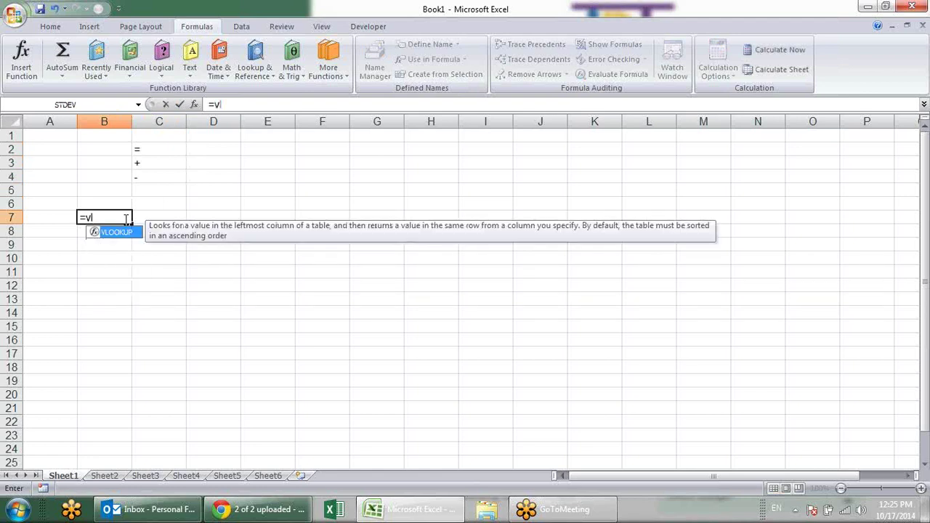
key("Escape")
type("+")
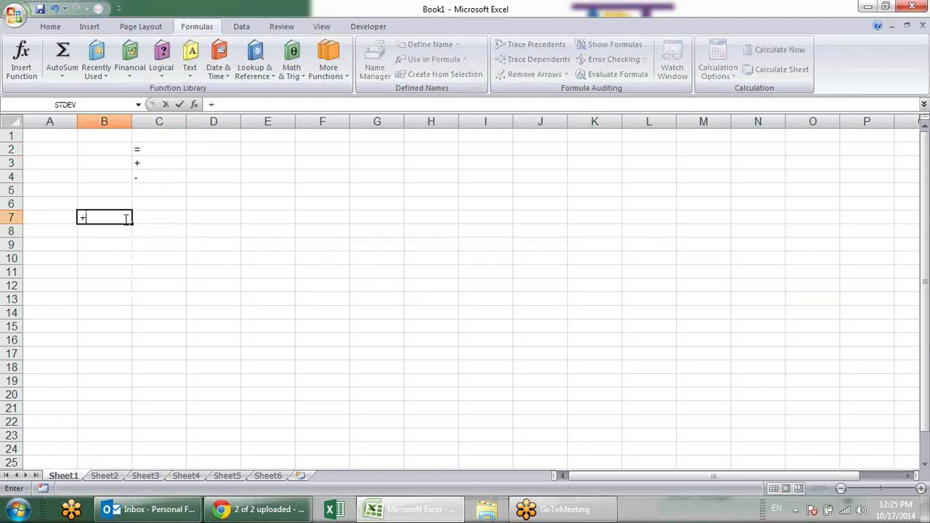
type("vlo-")
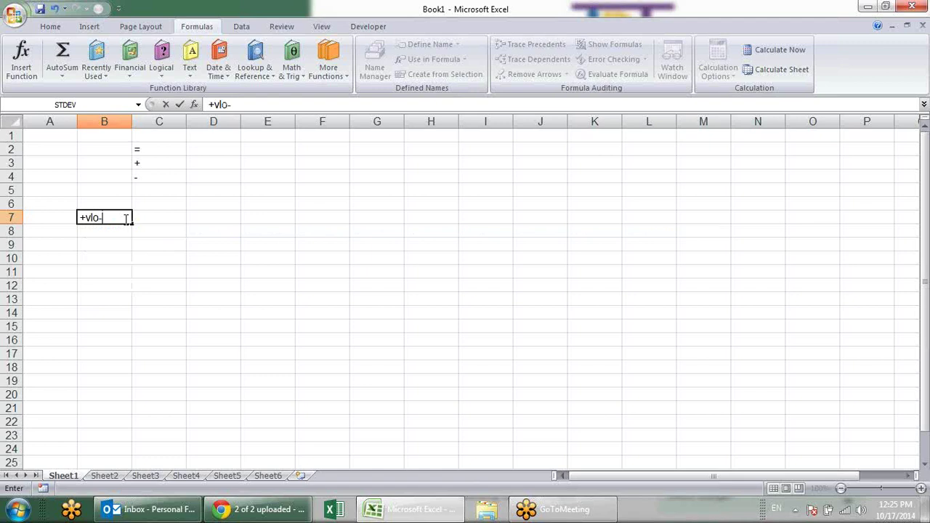
key("Escape")
type("-v")
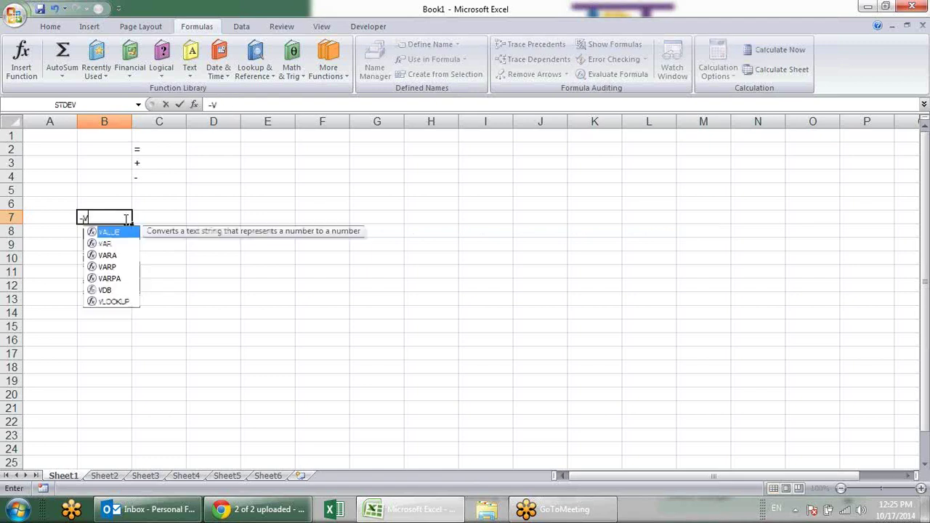
type("l")
key("Escape")
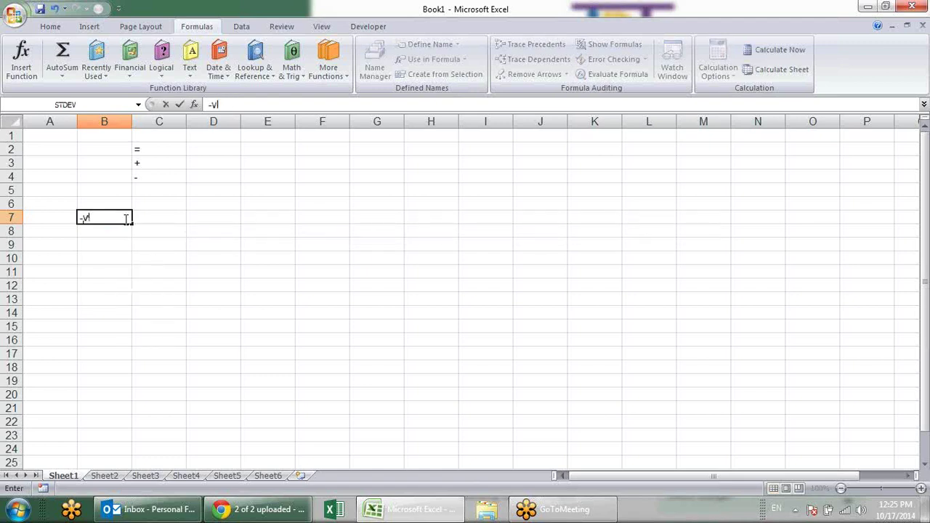
key("Escape")
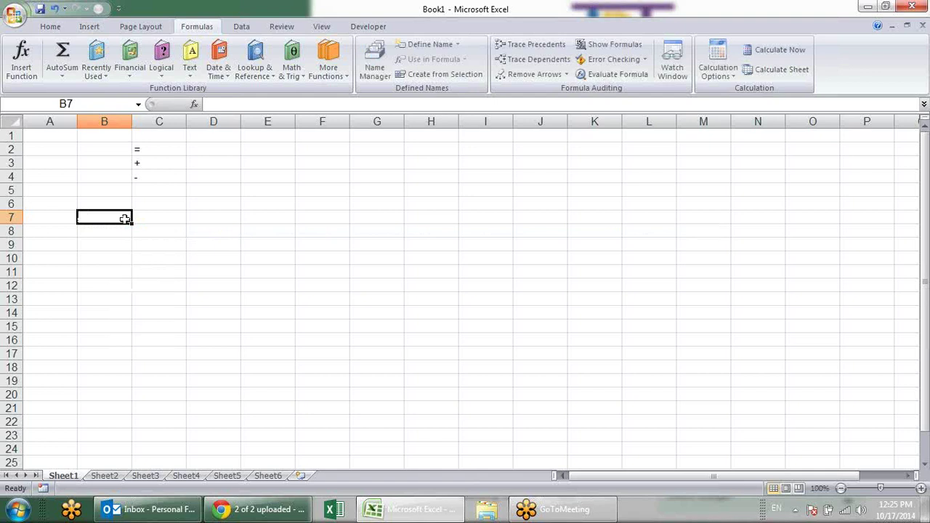
type("-")
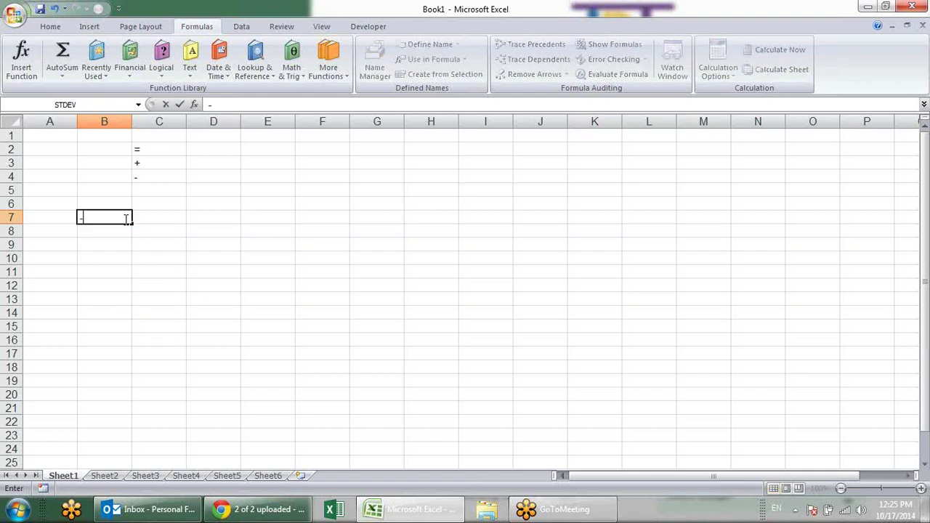
type("10+20")
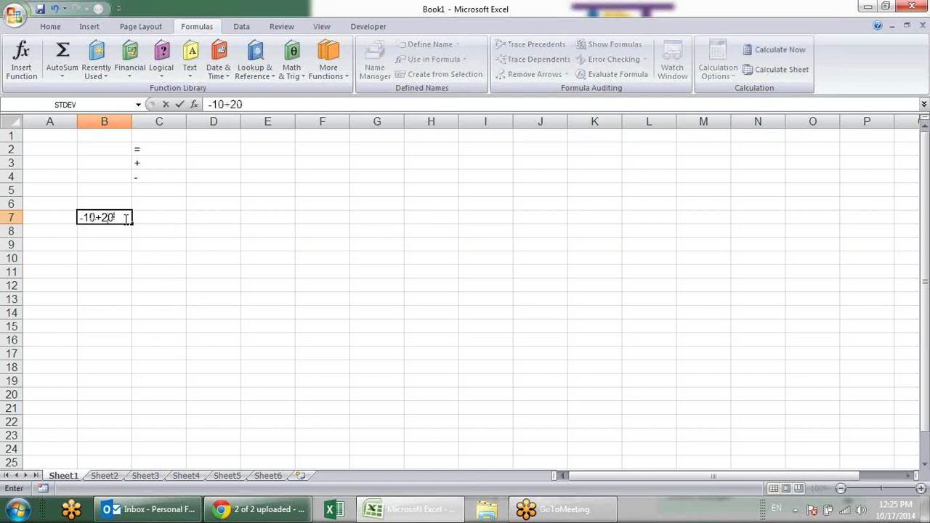
key("Return")
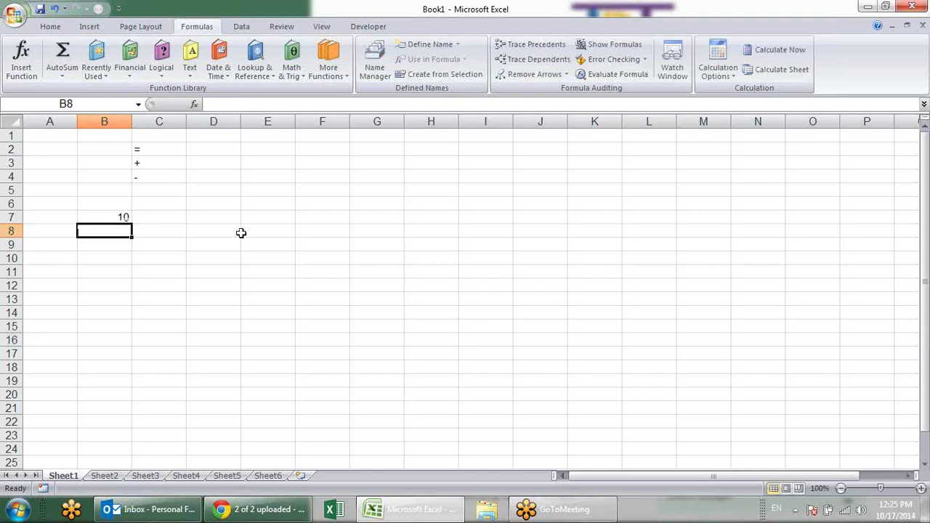
key("Up")
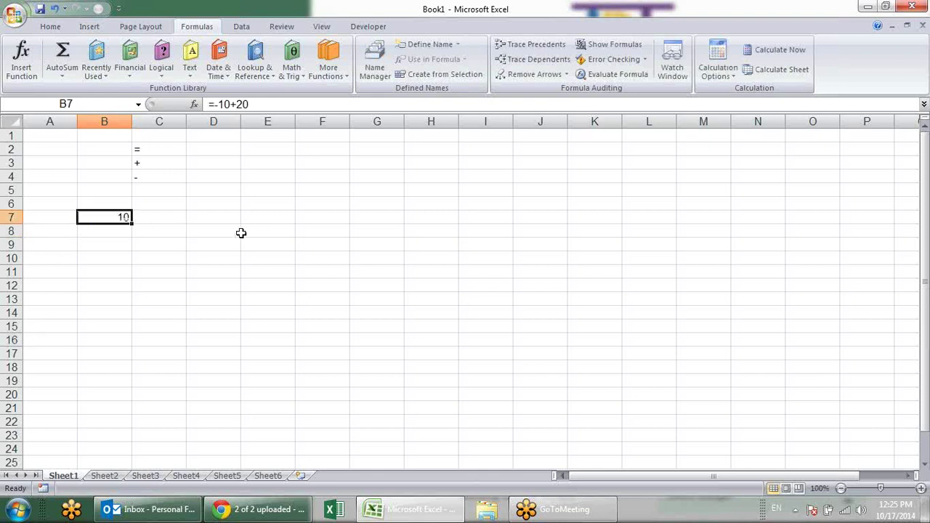
key("F2")
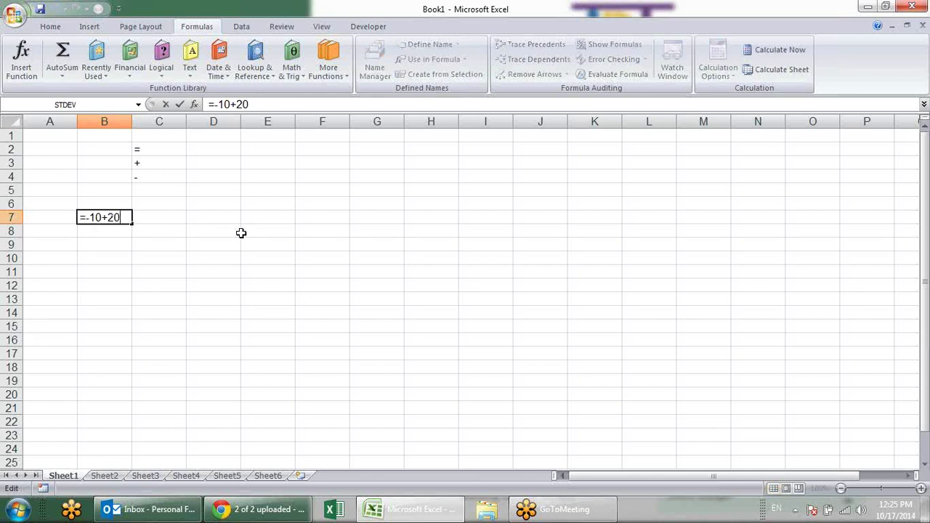
key("Escape")
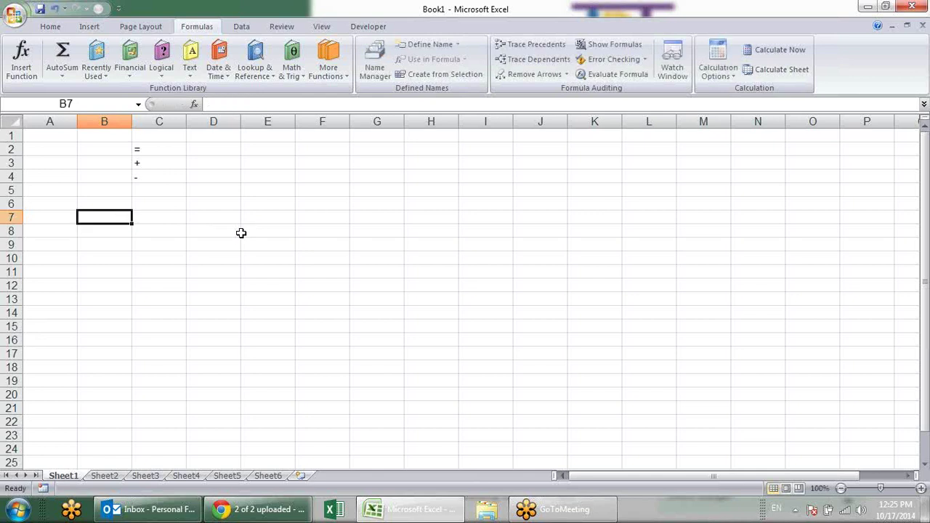
left_click(174, 159)
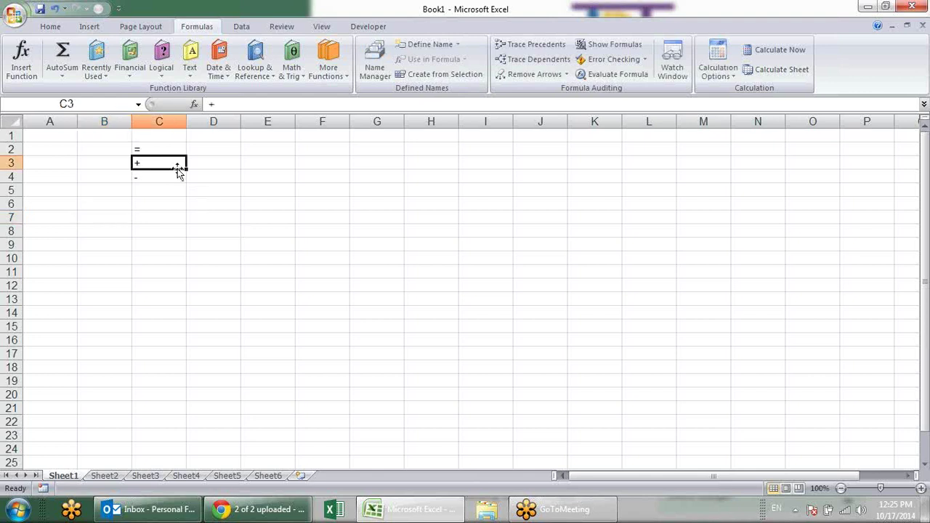
left_click(174, 147)
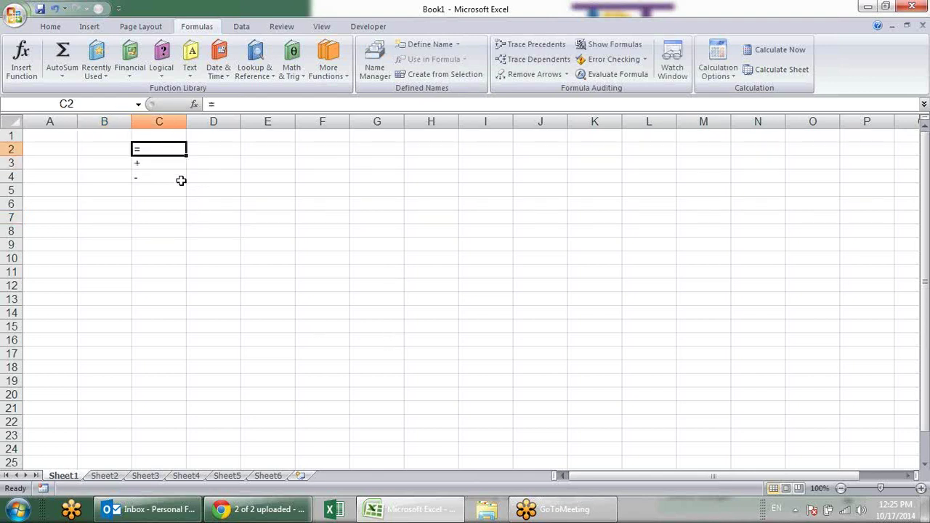
left_click(159, 206)
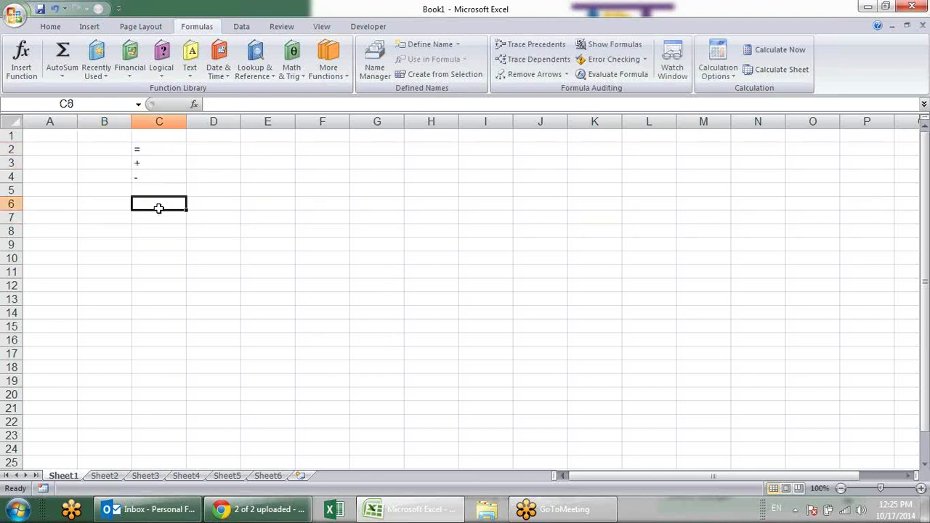
type("=")
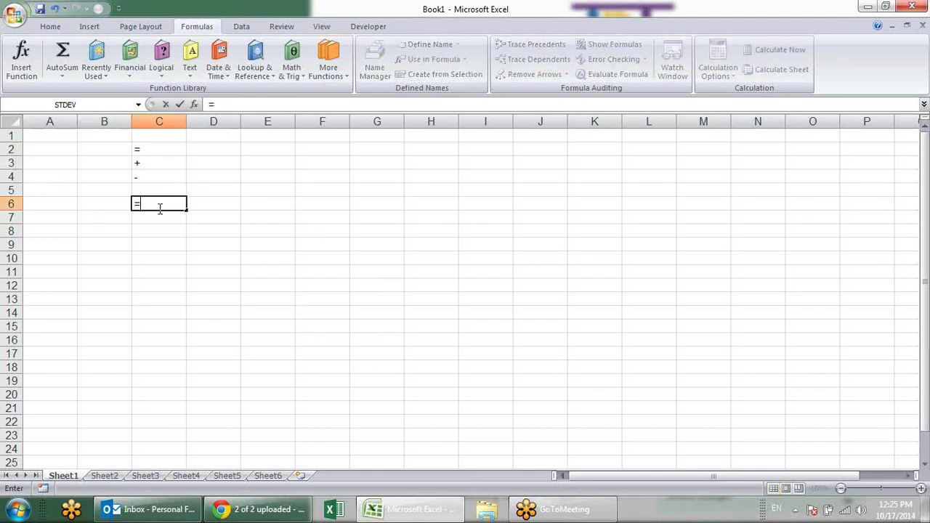
left_click(82, 205)
type("+")
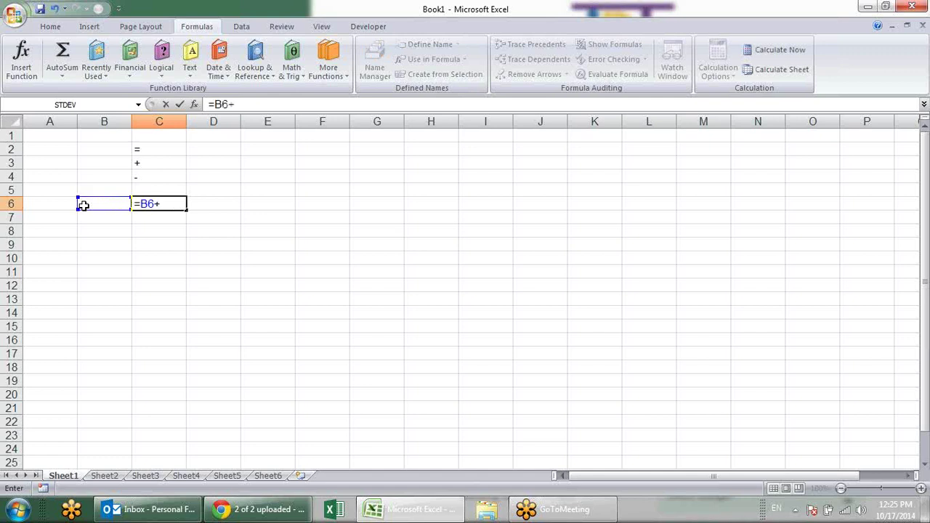
double_click(158, 203)
left_click(178, 203)
left_click(94, 188)
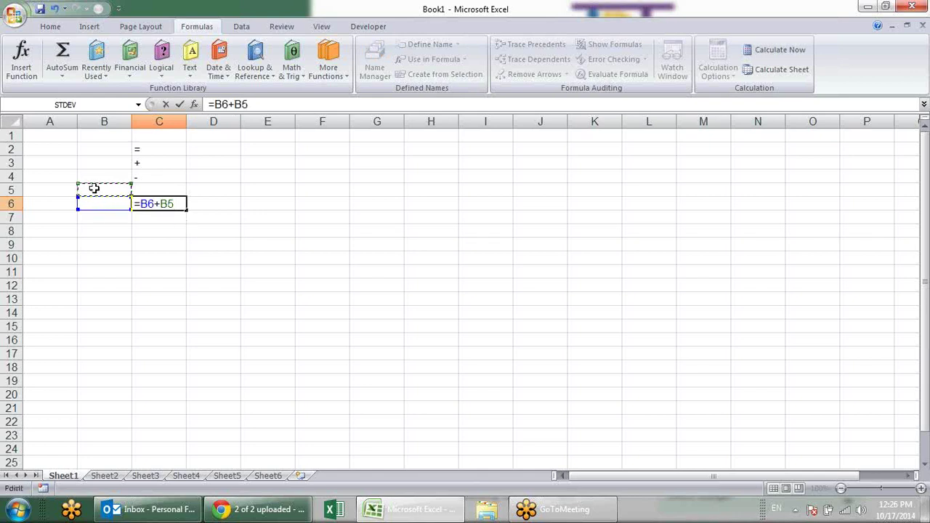
type("+")
left_click(98, 174)
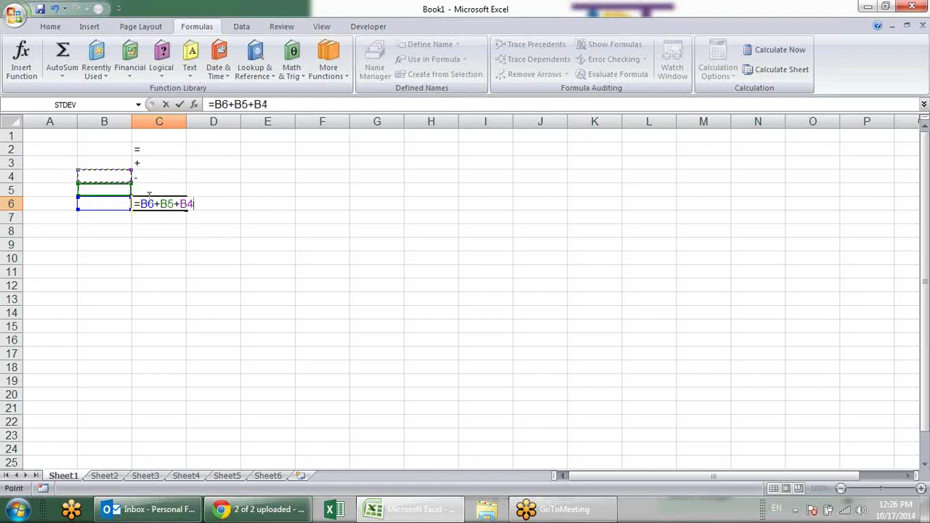
left_click(179, 204)
key("Escape")
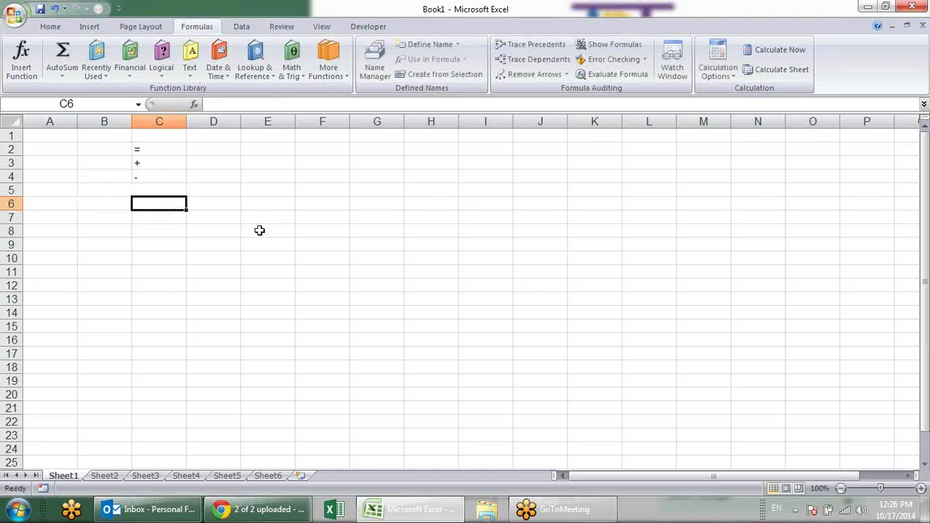
- Add a 'Math operator' heading in E1 with +, -, /, * and ^ in E2:E6
left_click(260, 141)
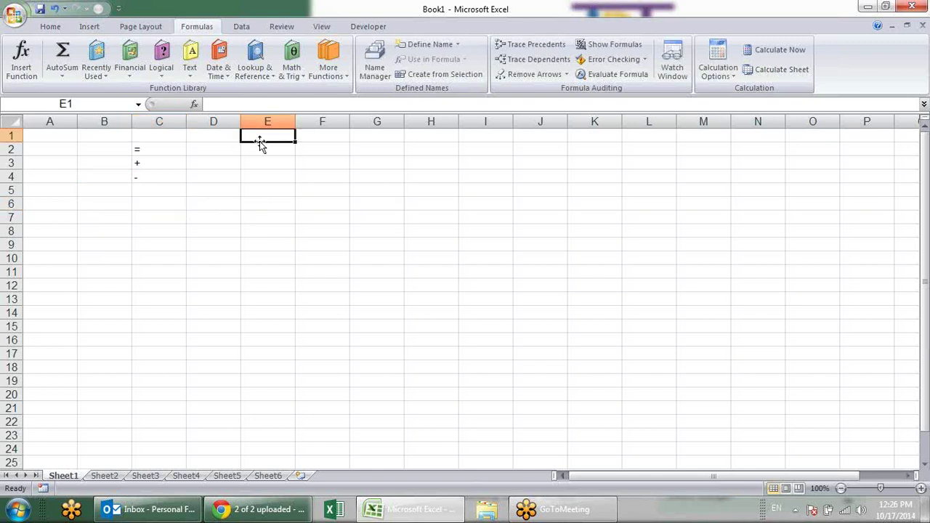
type("Math")
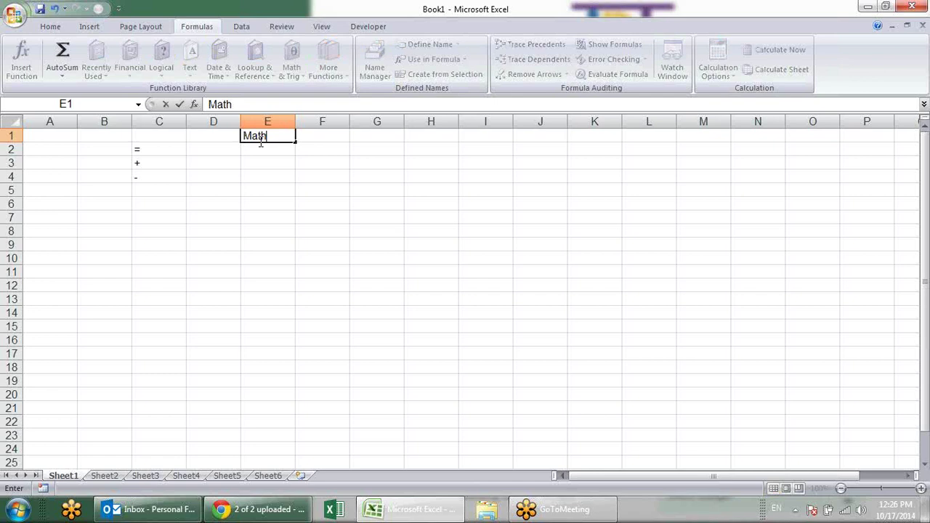
type(" operator")
key("Return")
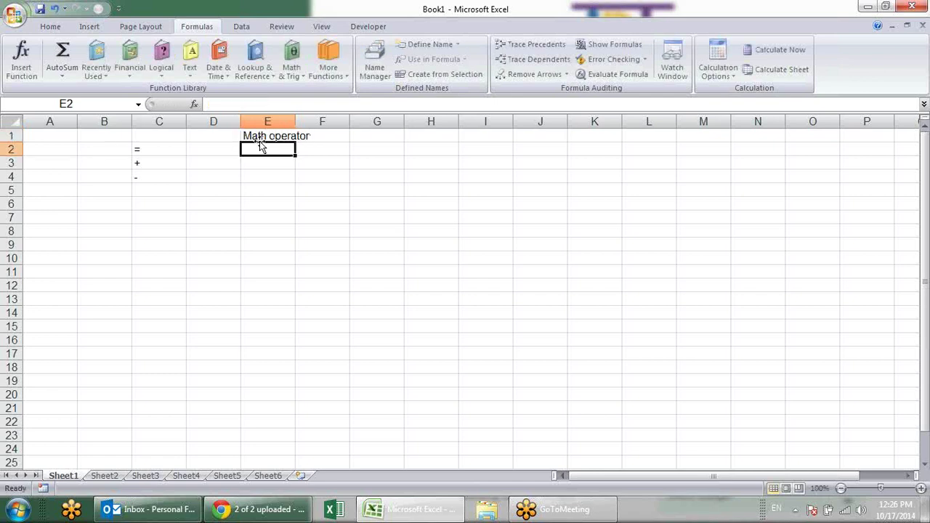
type("÷")
key("Return")
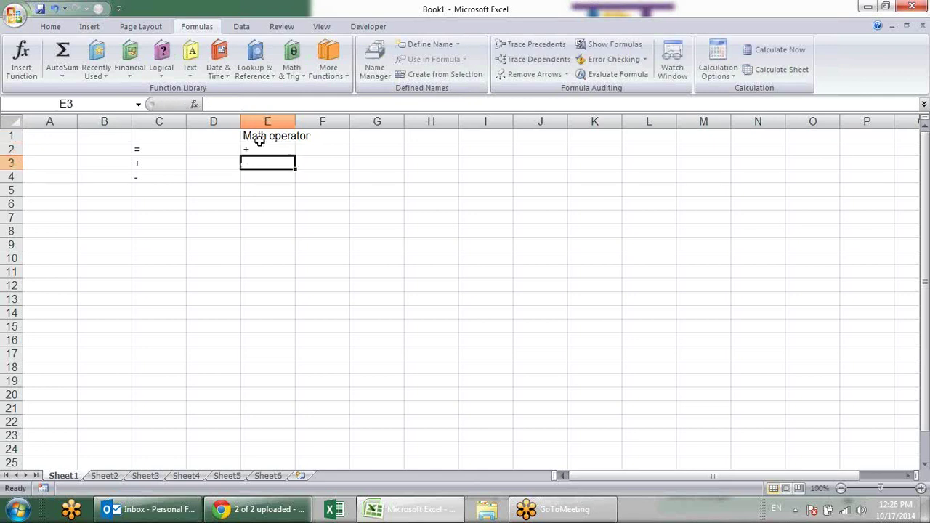
type("-")
key("Return")
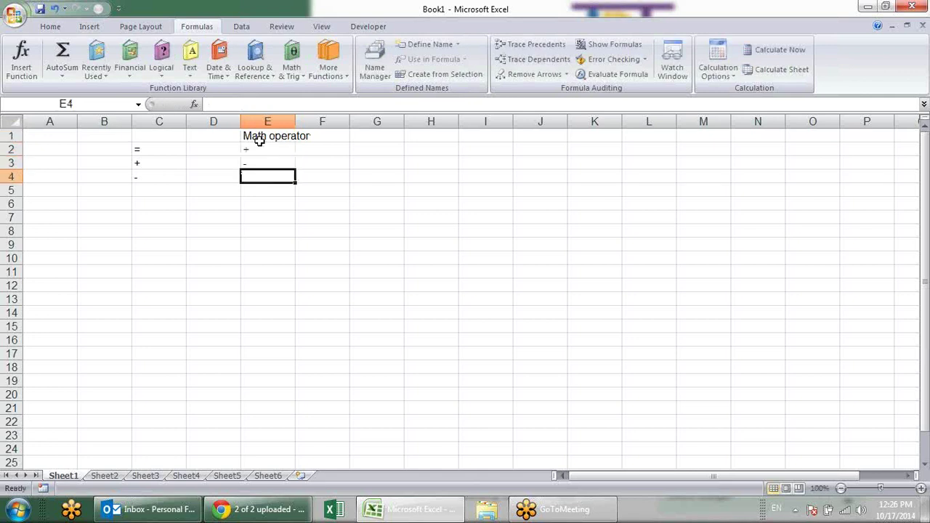
key("alt")
type("/")
key("Return")
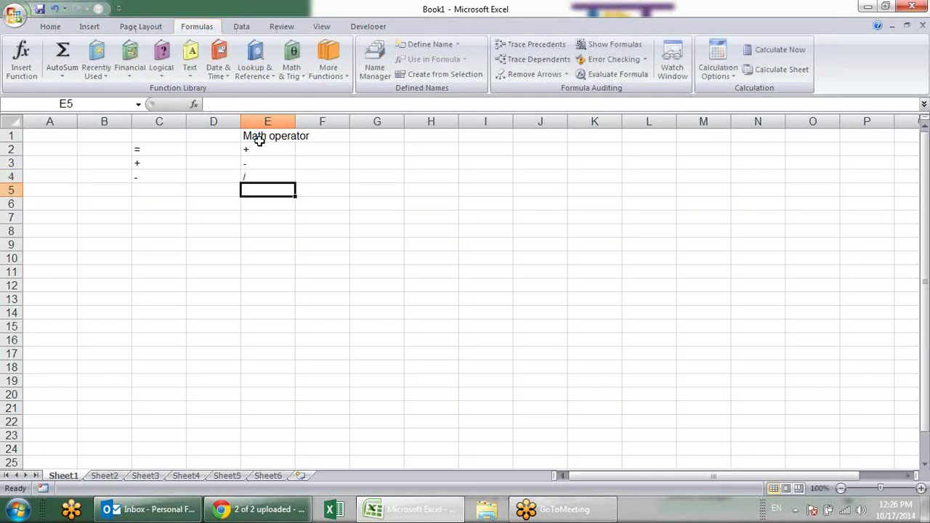
type("*")
key("Return")
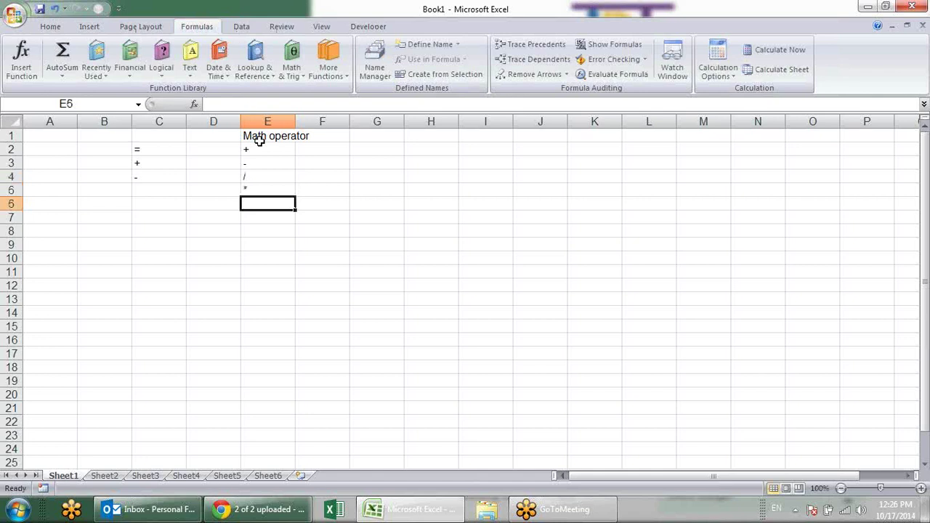
type("^")
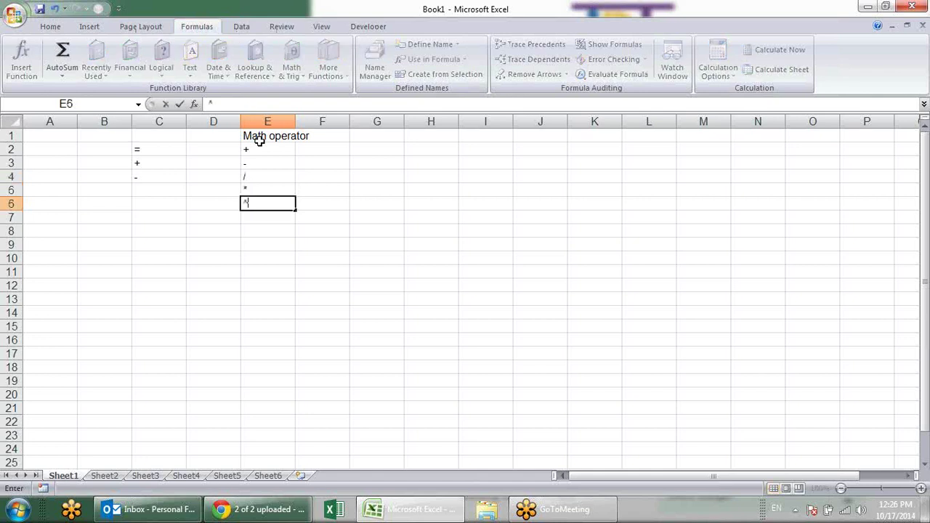
key("Return")
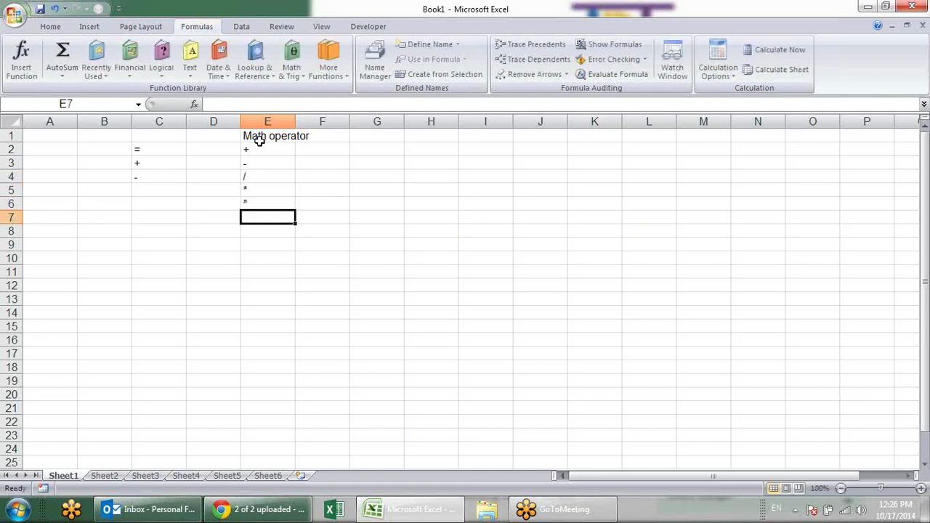
- Label the operators plus, minus, divide, multiply and power in F2:F6
key("Up")
key("Up")
key("Up")
key("Up")
key("Up")
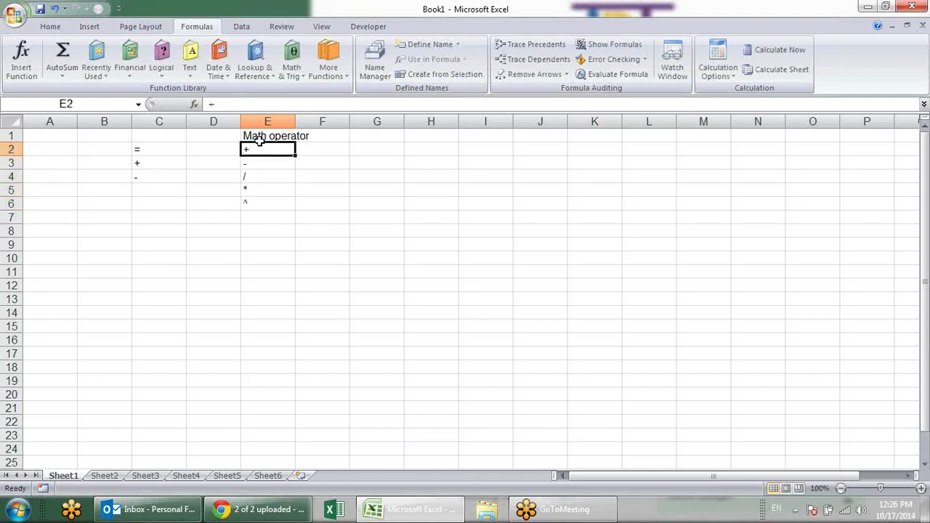
key("Right")
type("plus")
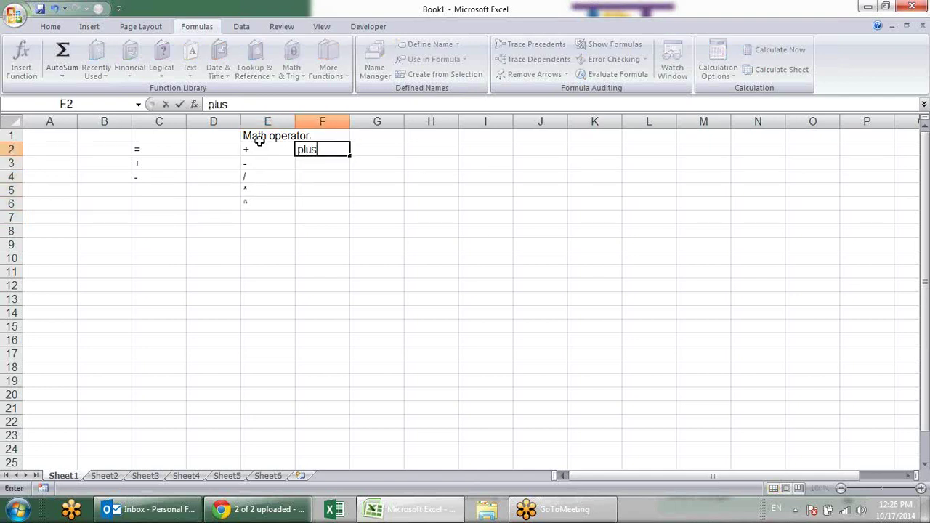
key("Return")
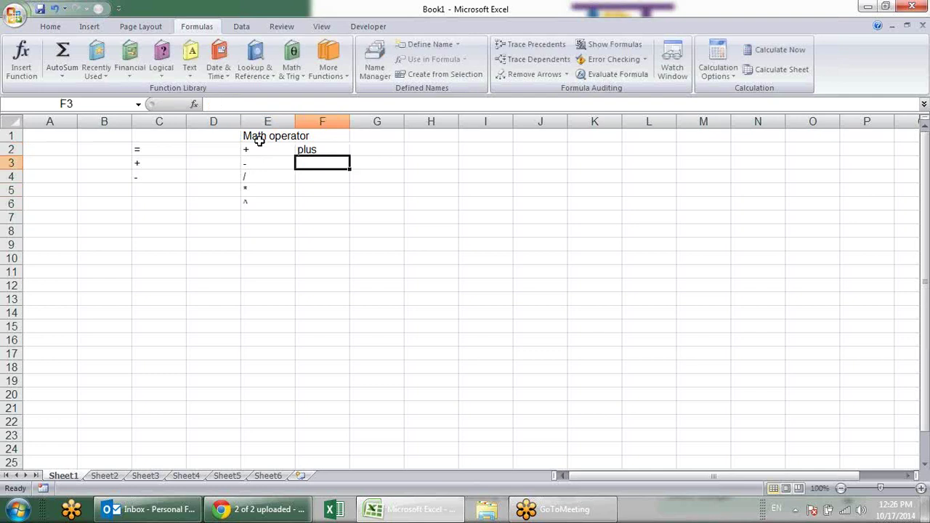
type("minus")
key("Return")
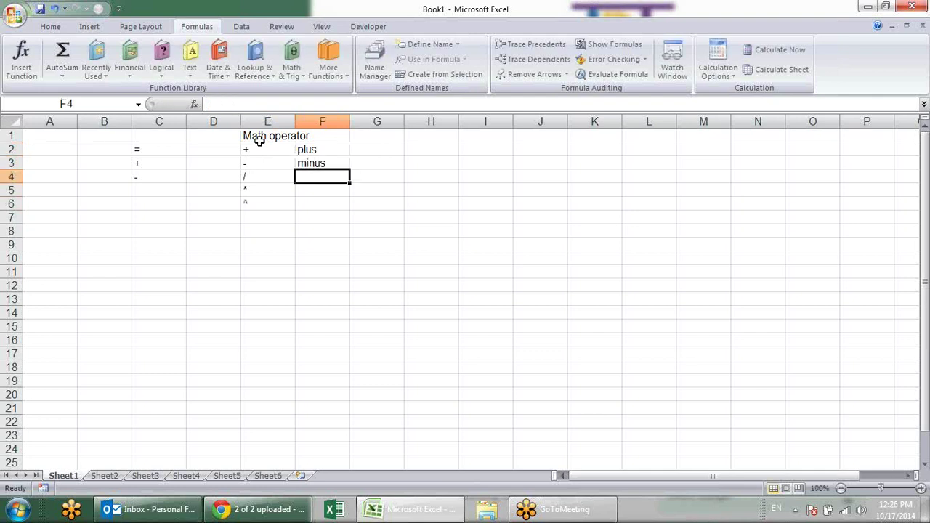
type("divid")
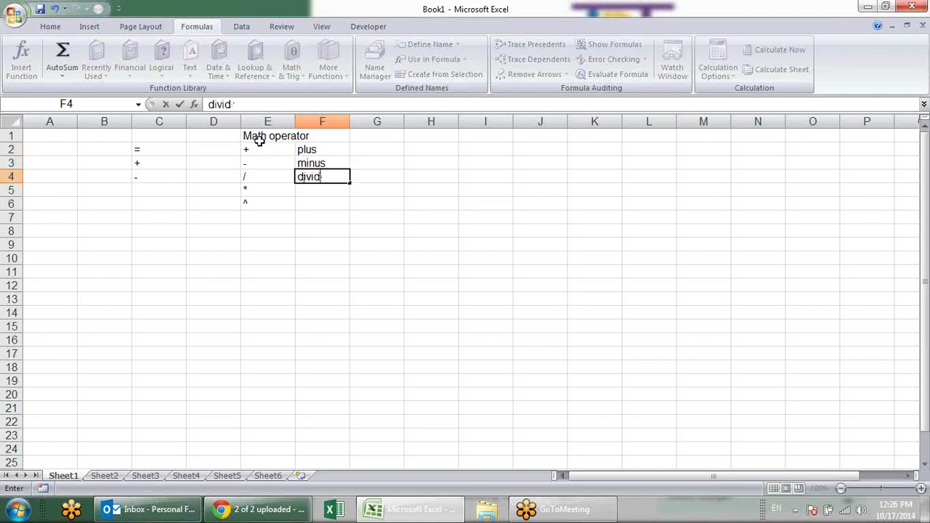
type("e")
key("Return")
type("multily")
key("BackSpace")
key("BackSpace")
type("ply")
key("Return")
type("powe")
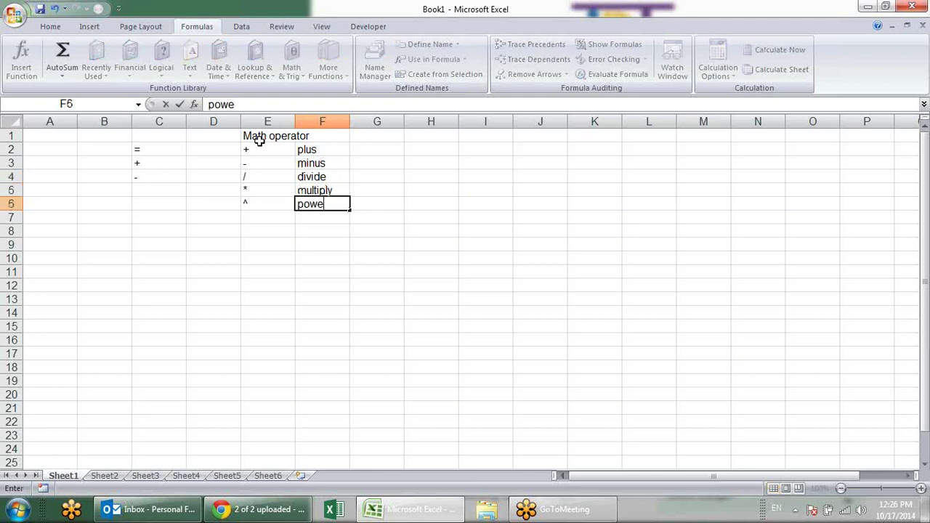
type("r")
key("Return")
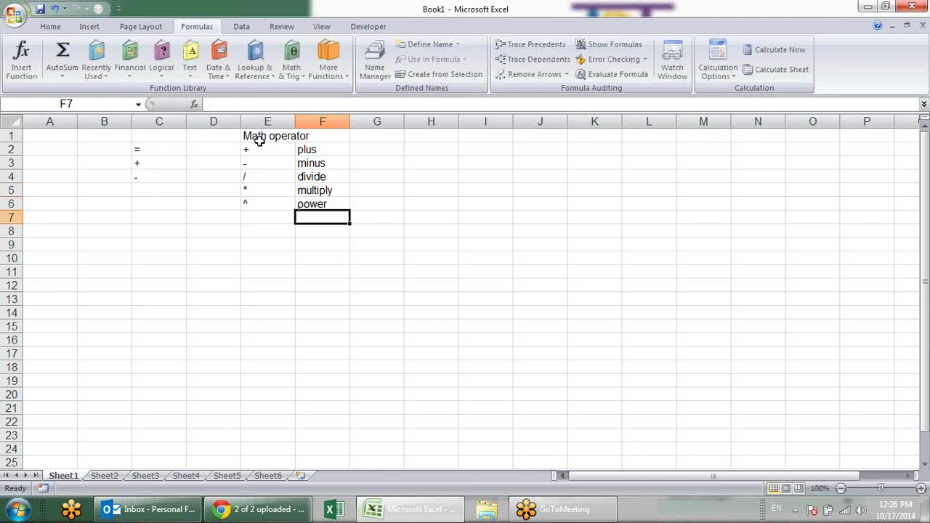
key("Left")
key("Left")
key("Left")
- Enter 2 and 3 in C8 and D8 and sum them with =C8+D8 in E8
key("Down")
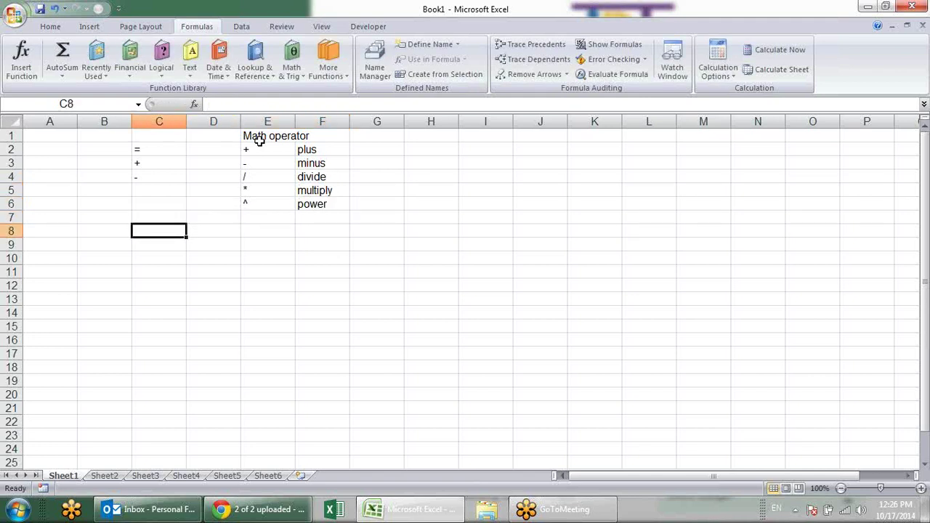
type("2")
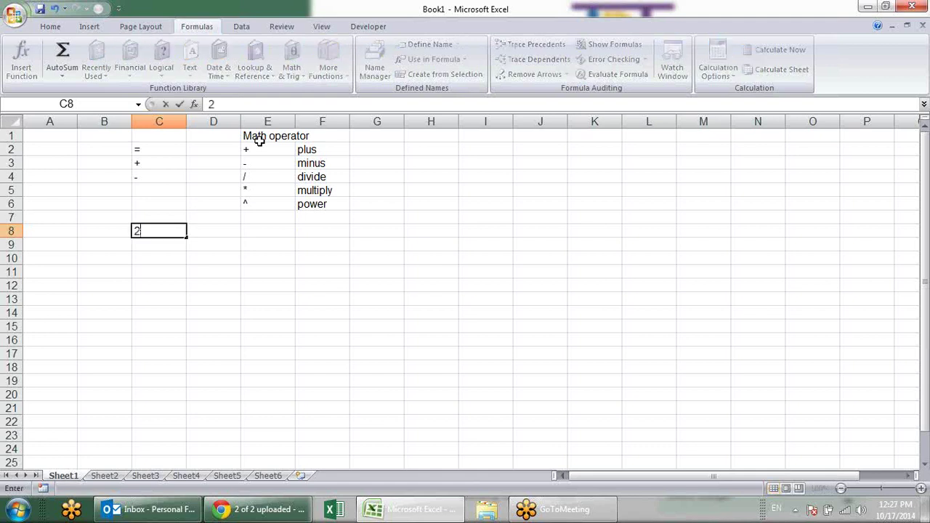
key("Tab")
type("3")
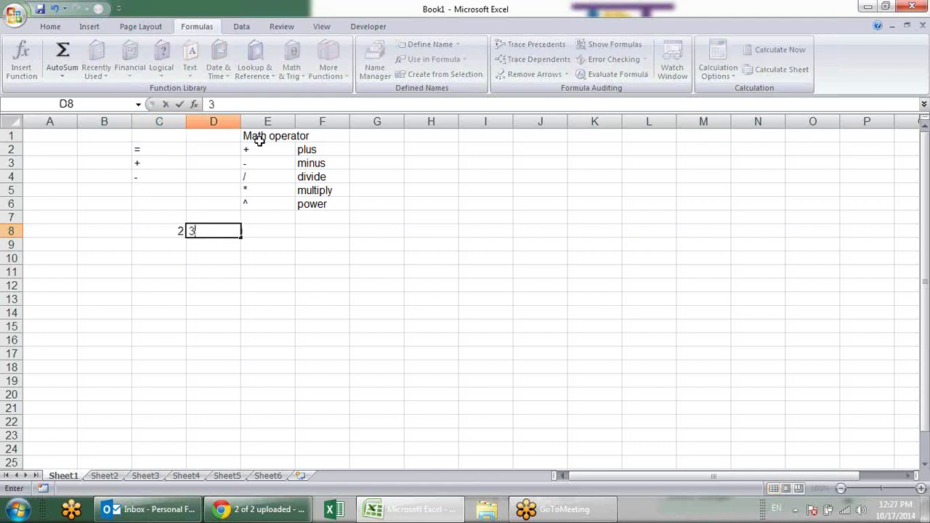
key("Tab")
type("=")
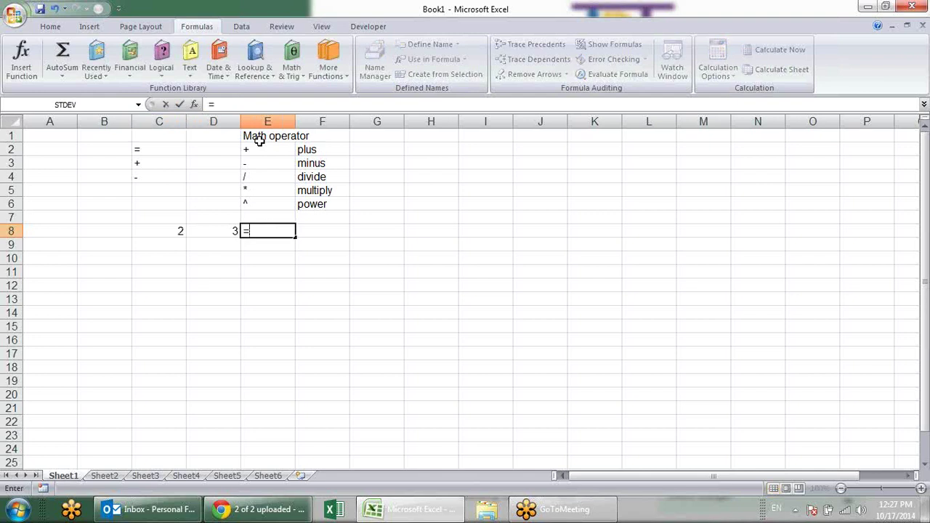
key("Left")
key("Left")
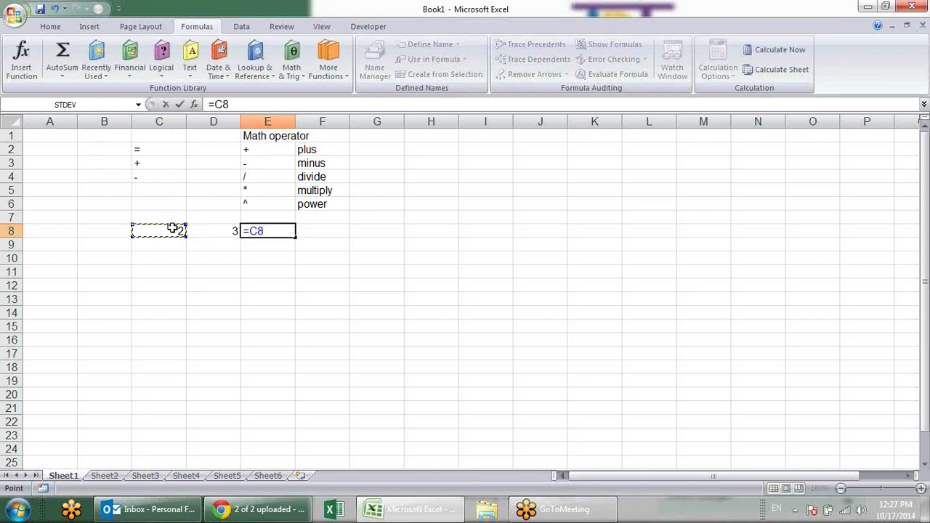
key("Right")
key("Right")
key("Right")
key("Right")
key("Left")
key("Left")
key("Left")
key("Left")
type("+")
left_click(218, 233)
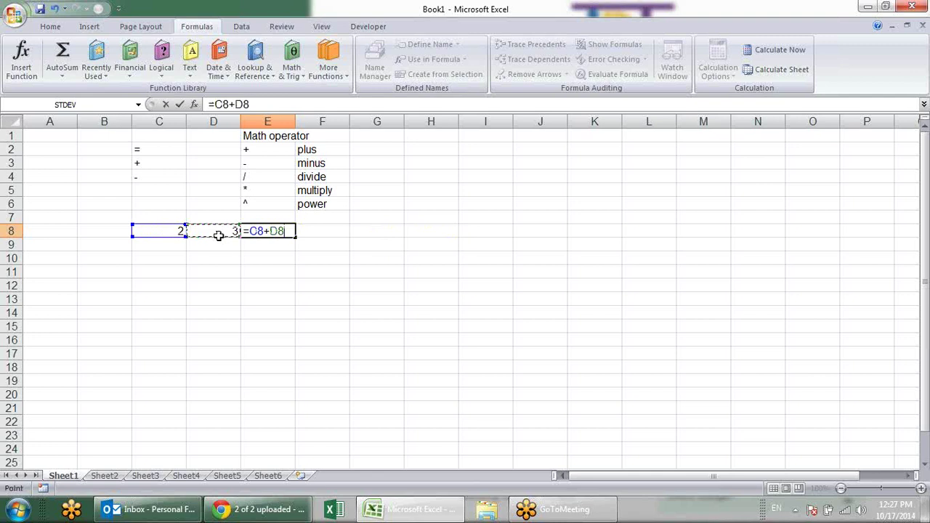
key("Return")
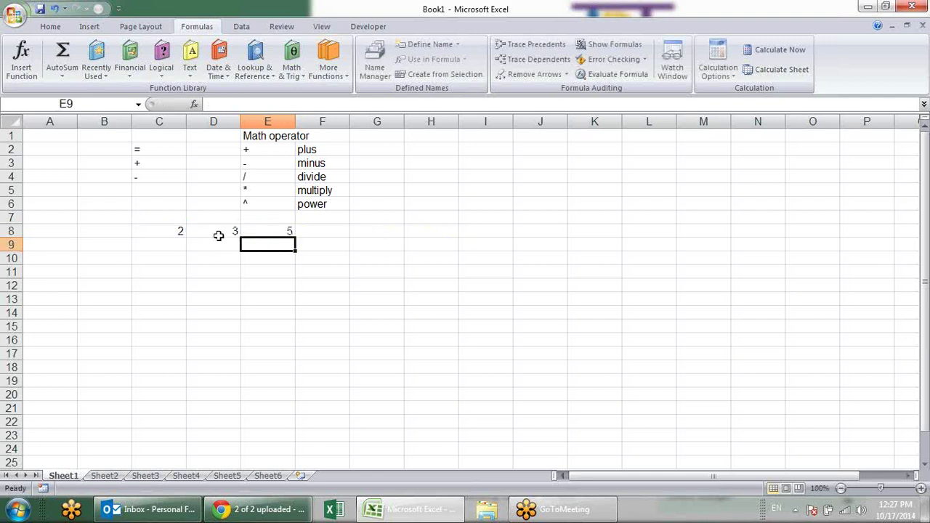
- Bold E8 and change its formula to =C8^D8 so it shows 8
left_click(246, 232)
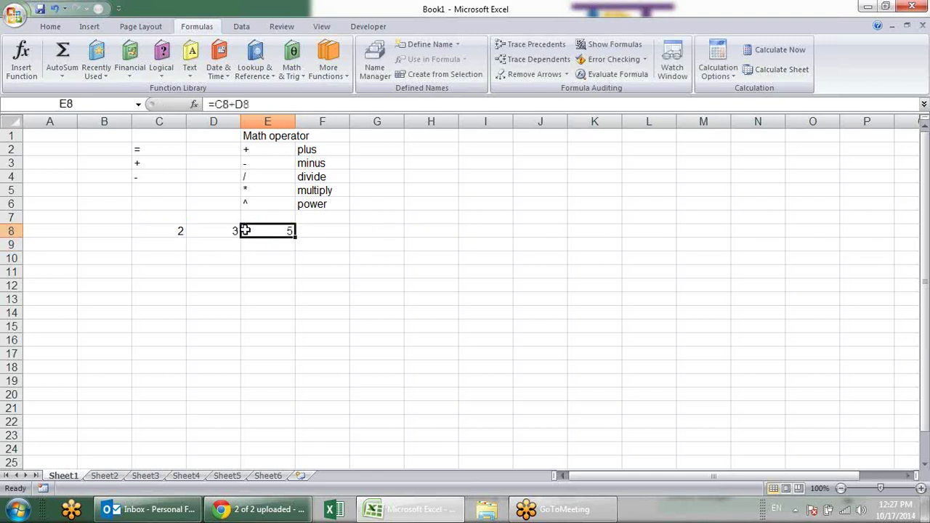
key("ctrl+b")
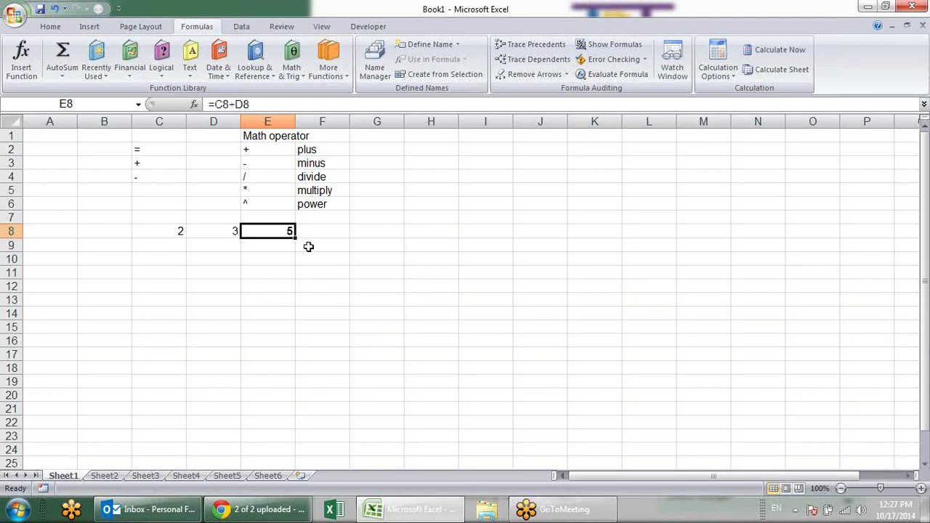
key("F2")
key("Left")
key("Left")
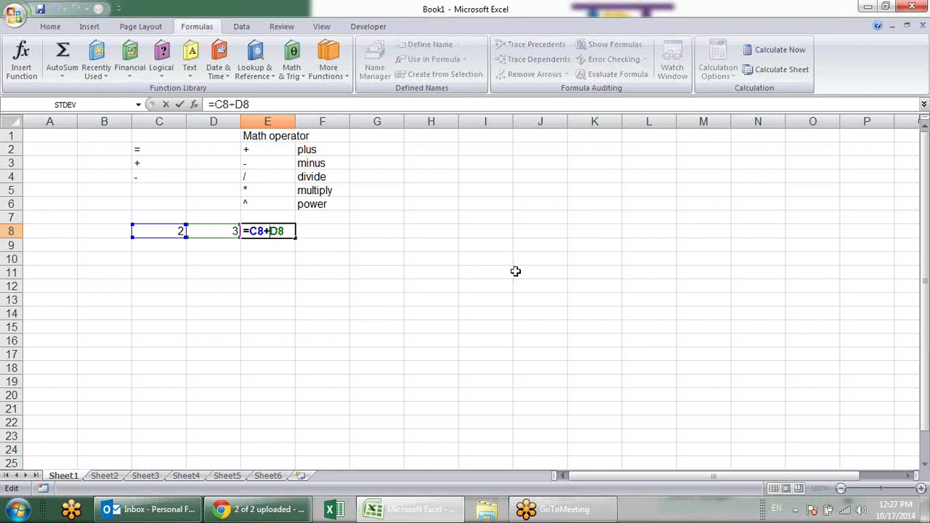
key("BackSpace")
type("^")
key("Return")
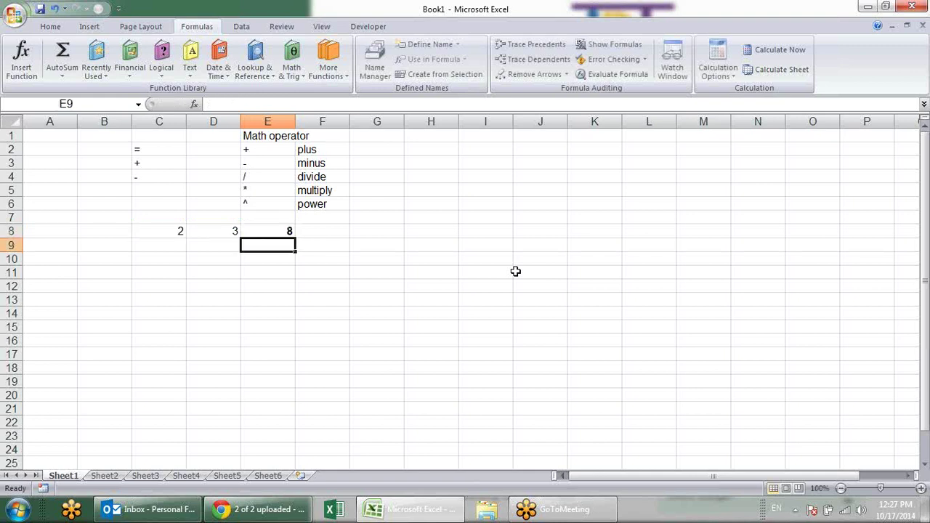
- Clear the numbers and formula from C8:E8
key("Up")
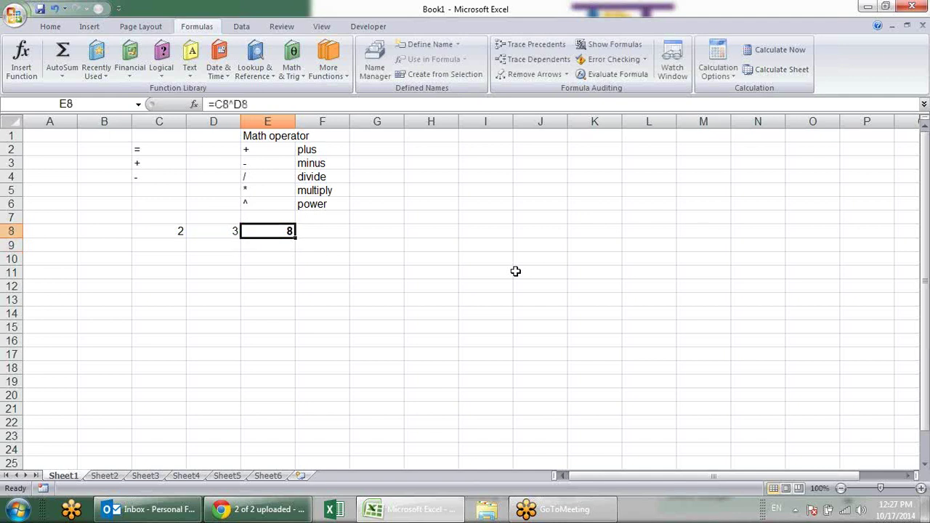
key("shift+Left")
key("shift+Left")
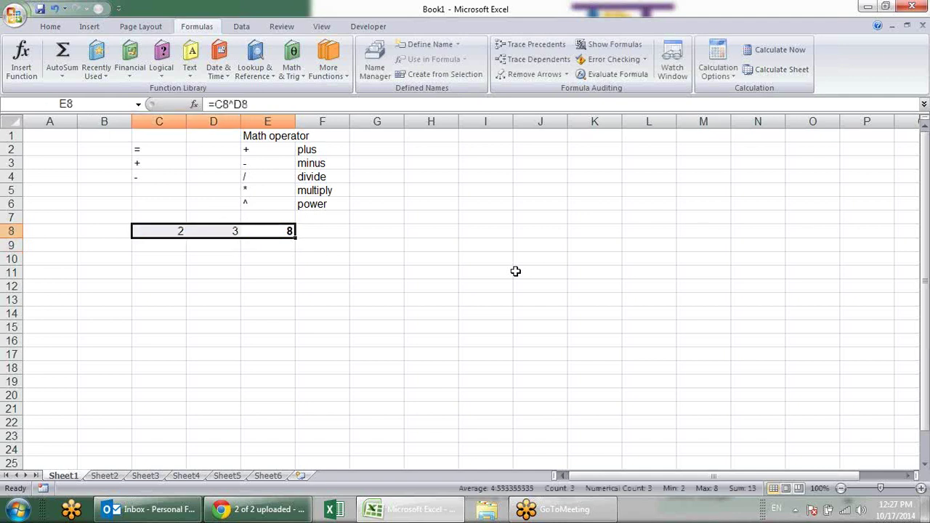
key("Delete")
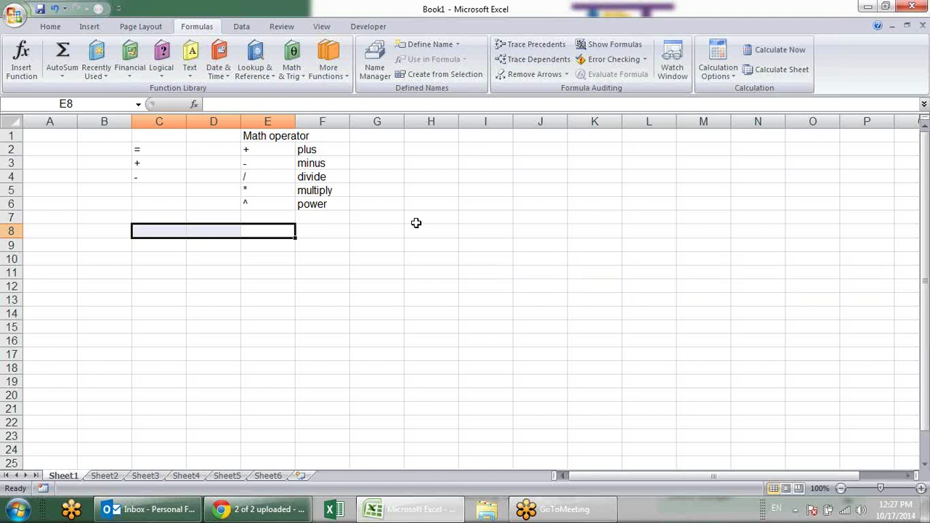
left_click(415, 223)
left_click(415, 139)
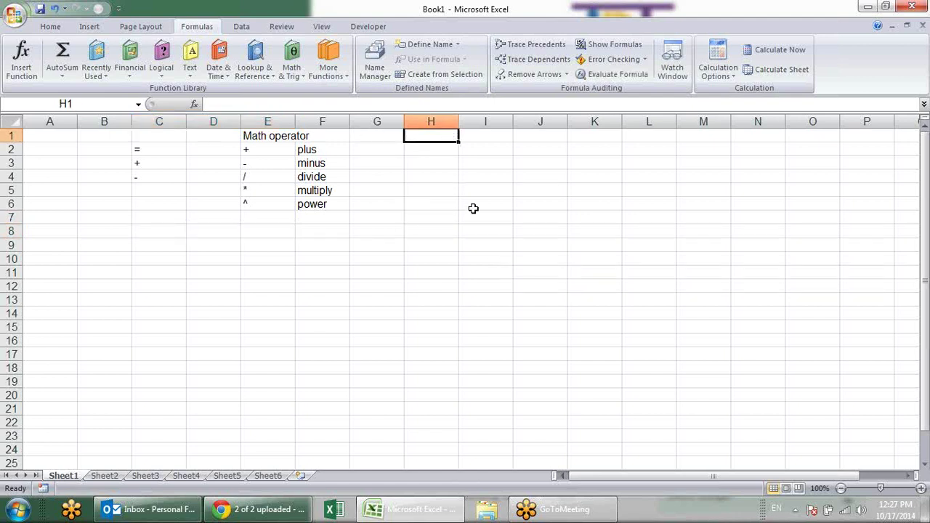
- Type 'Logical operator' in H1 and enter = and > in H2 and H3
type("Logical operator")
key("Return")
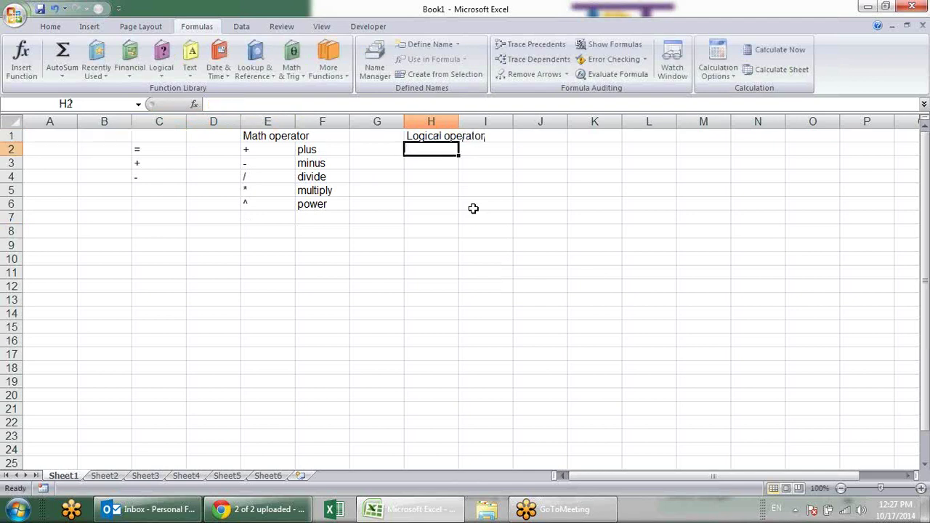
type("=")
key("Return")
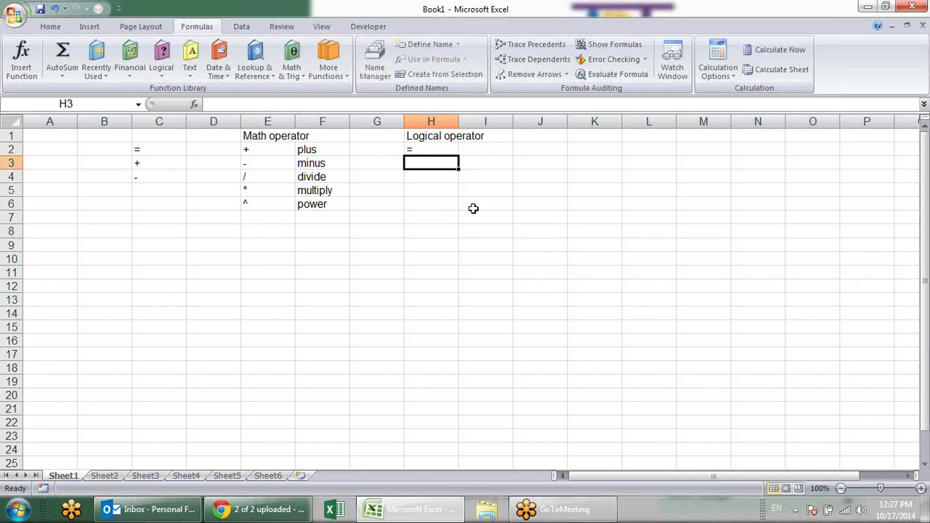
type("<")
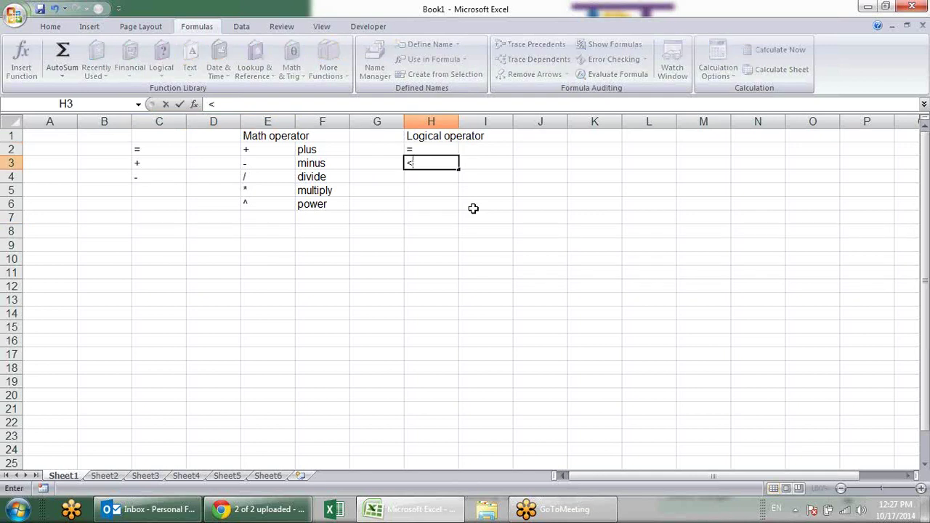
key("BackSpace")
type(">")
key("Return")
- Enter >=, <, <= and <> in H4:H7
type(">=")
key("Return")
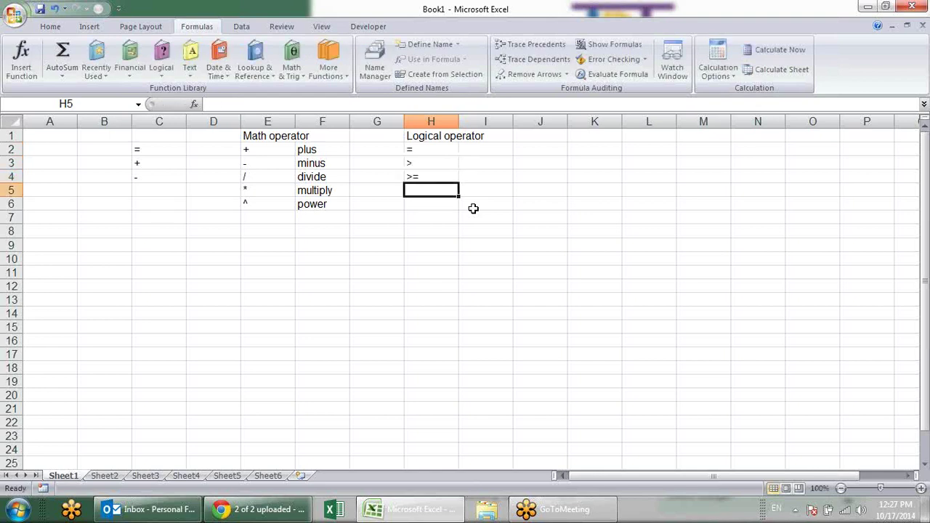
type("<")
key("Return")
type("<")
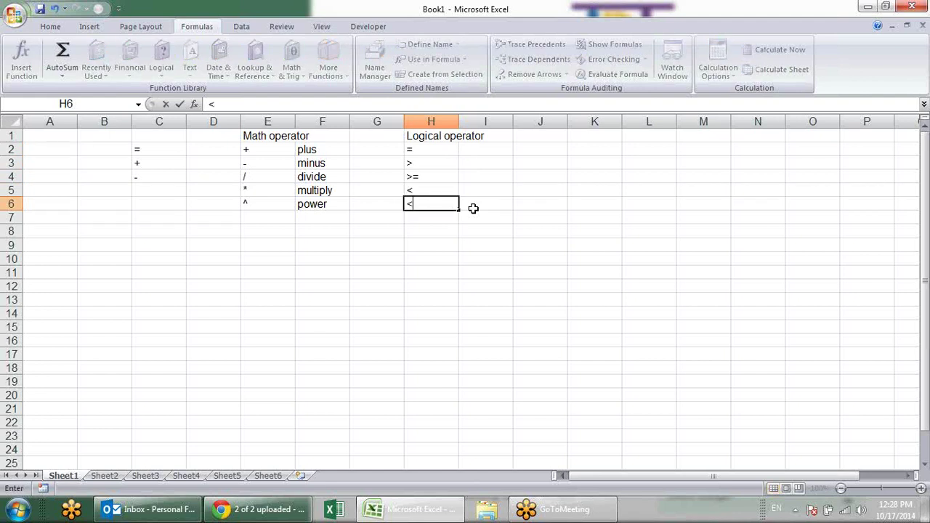
type("=")
key("Return")
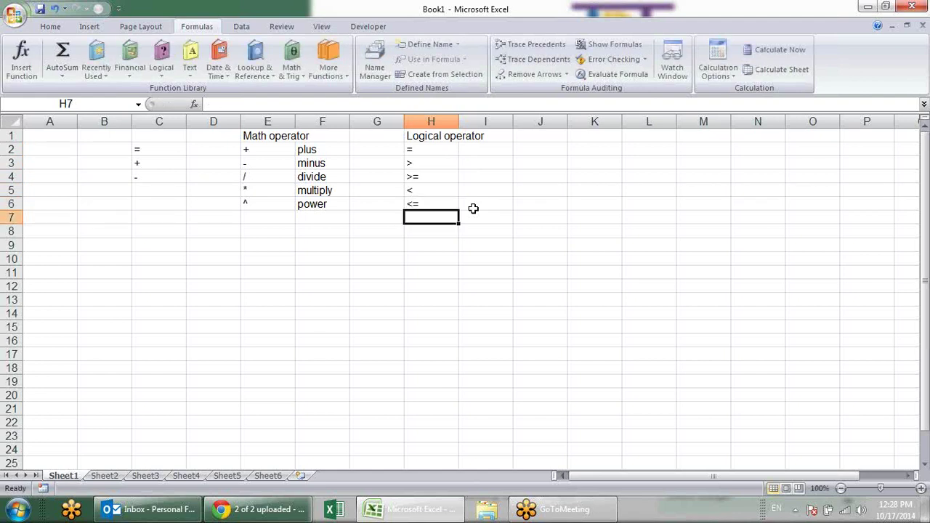
type("<>")
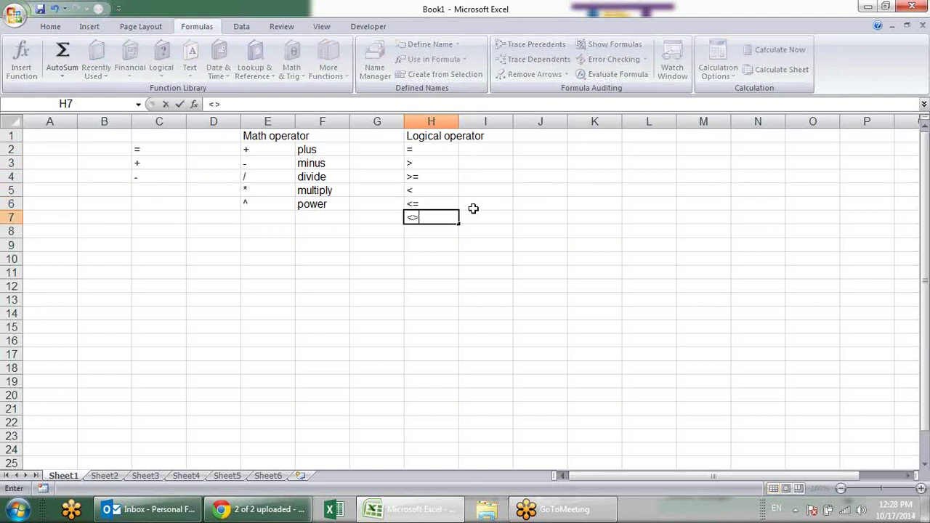
key("Return")
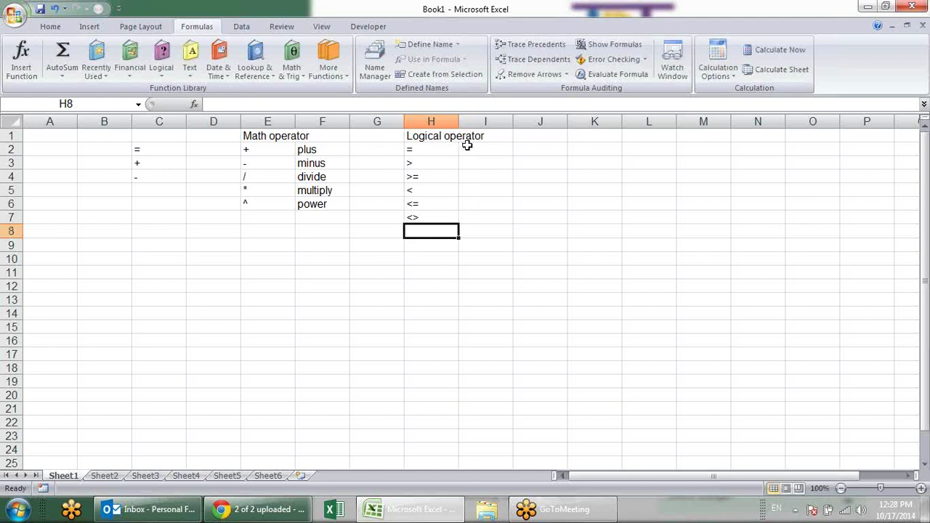
- Type 'equal to' in I2 as the first operator description
left_click(469, 149)
type("equal to")
key("Return")
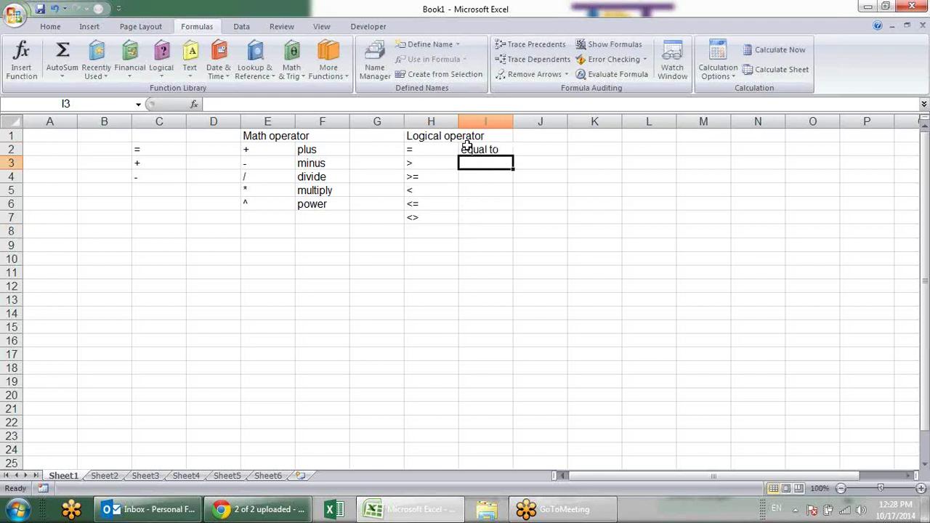
- Enter 'greater then' and 'greater then equal to' in I3 and I4
type("greater then")
key("Return")
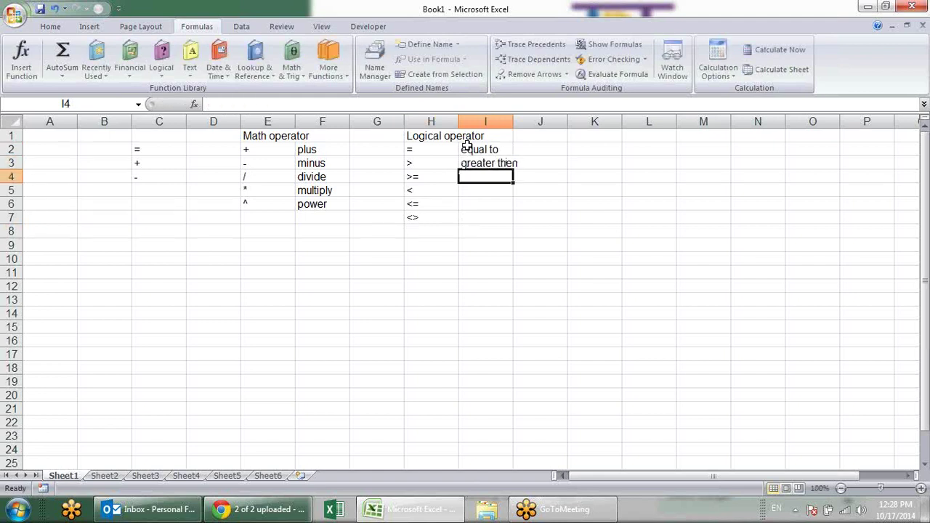
type("greater then")
type(" we")
key("BackSpace")
key("BackSpace")
type("equal")
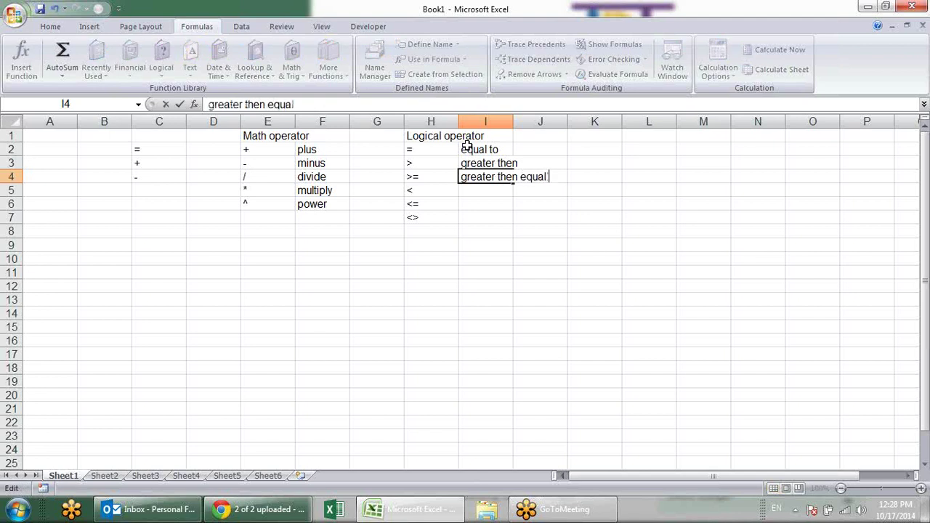
type(" to")
key("Return")
- Enter 'Less then', 'Less then equal to' and 'not equal to' in I5:I7
type("Less then")
key("Return")
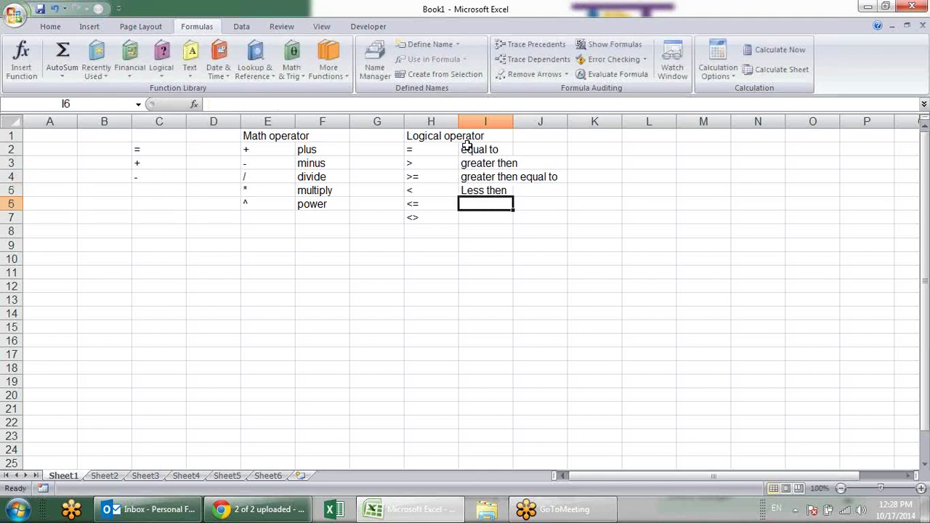
type("Less then equal to")
key("Return")
type("not ea")
key("BackSpace")
type("qual to")
key("Return")
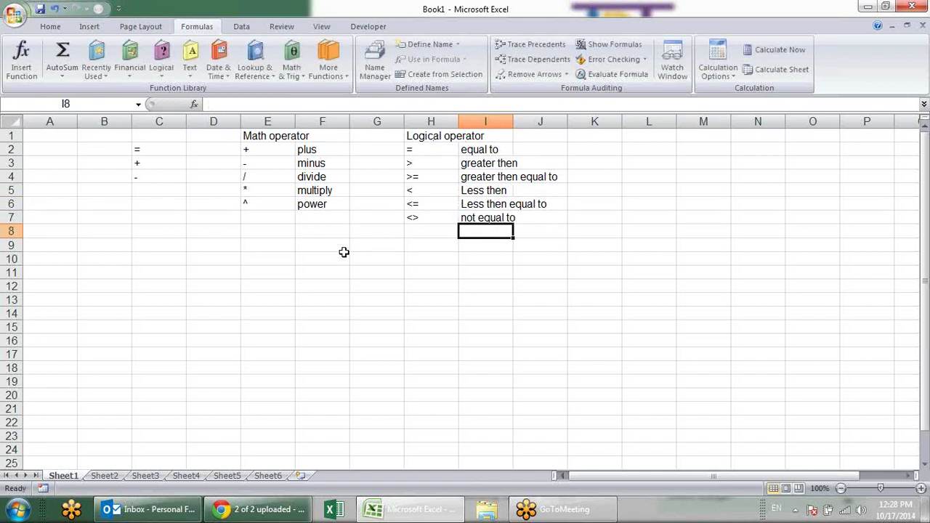
left_click(304, 249)
- Enter 20 in F9 and 30 in G9
type("20")
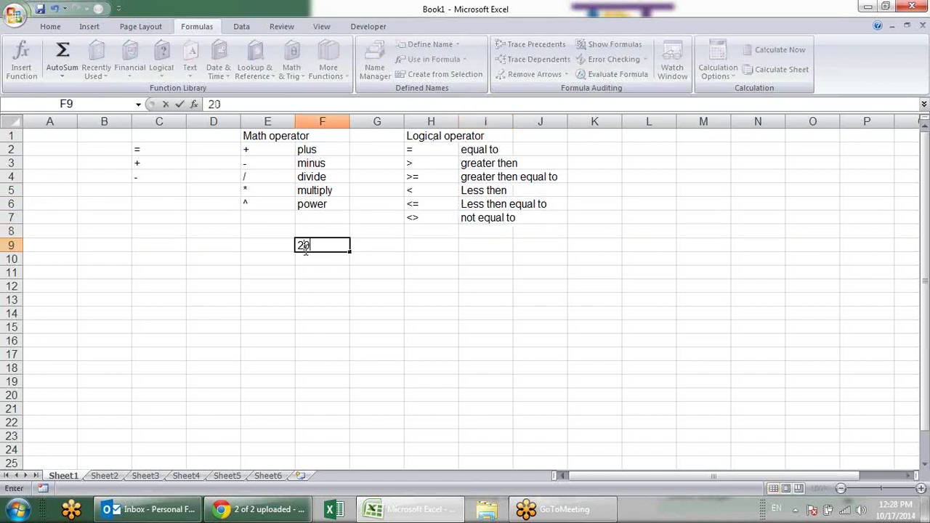
key("Tab")
type("20")
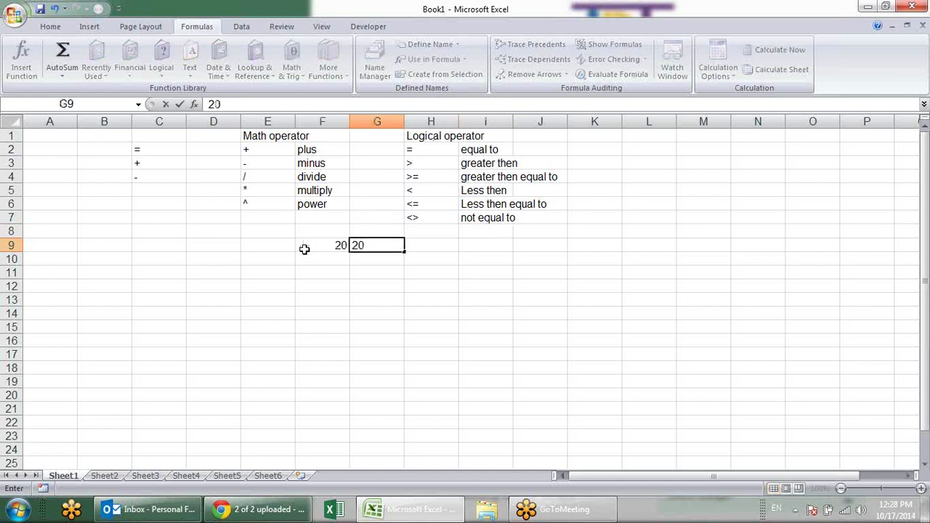
key("BackSpace")
key("BackSpace")
type("30")
key("Return")
key("Up")
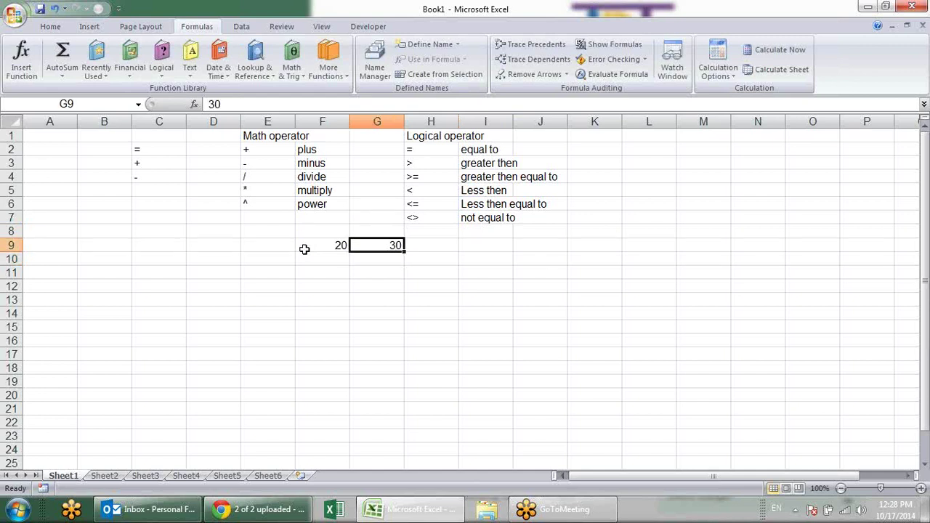
left_click(305, 248)
key("Right")
key("Right")
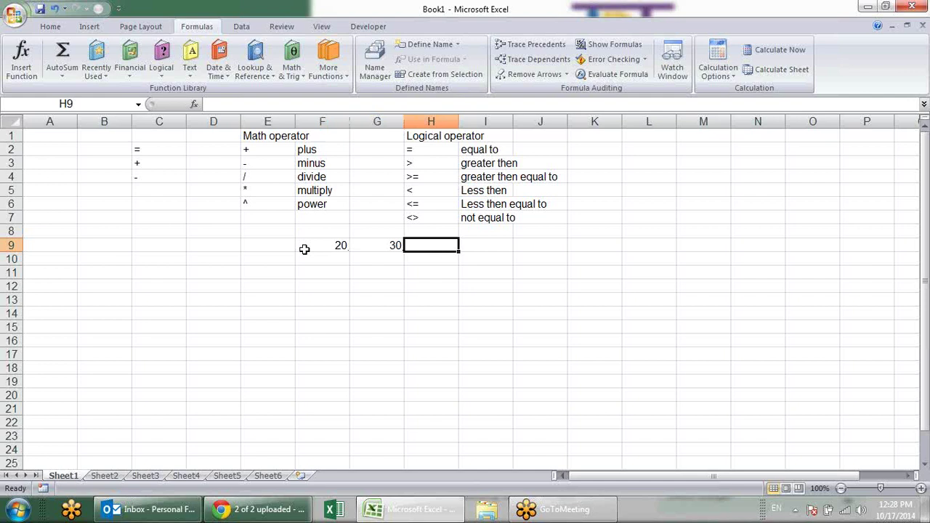
- Put the comparison =F9>G9 in H9, then change F9 to 40 to flip the result
type("=")
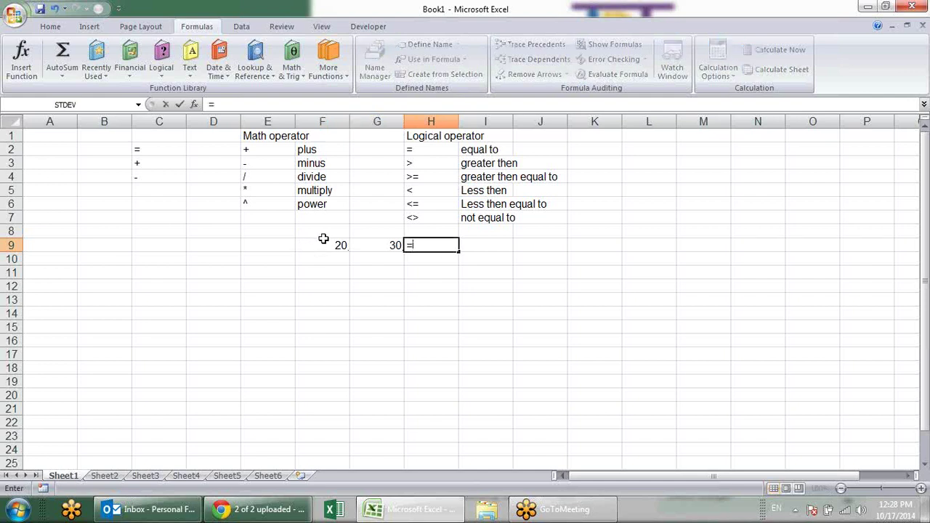
left_click(323, 243)
type(">")
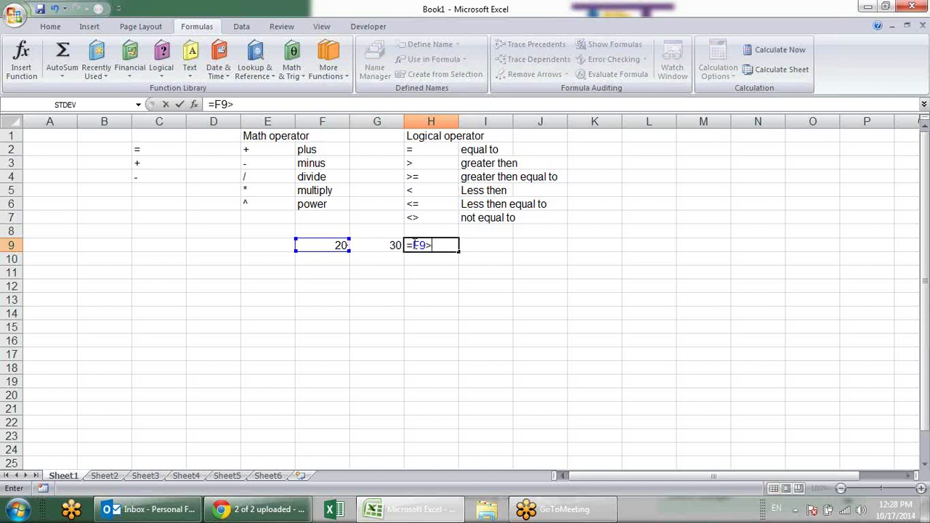
left_click(385, 247)
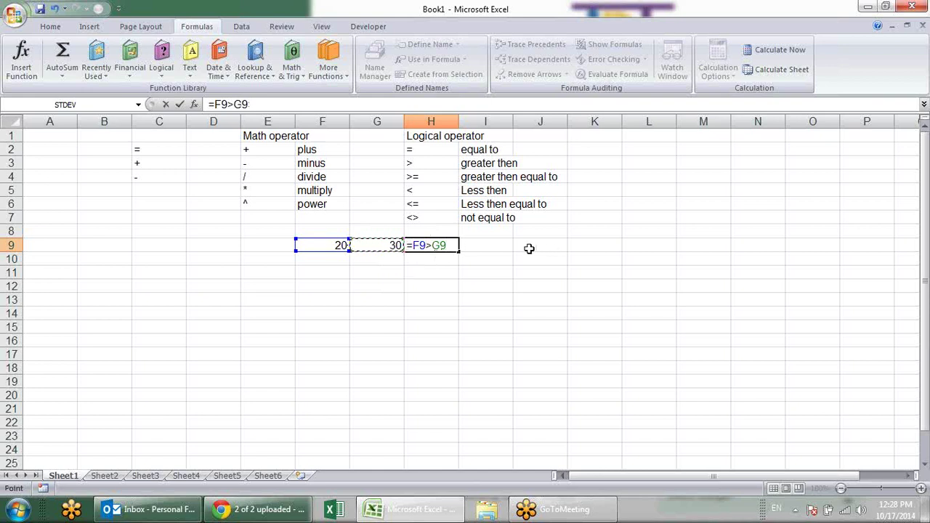
key("Return")
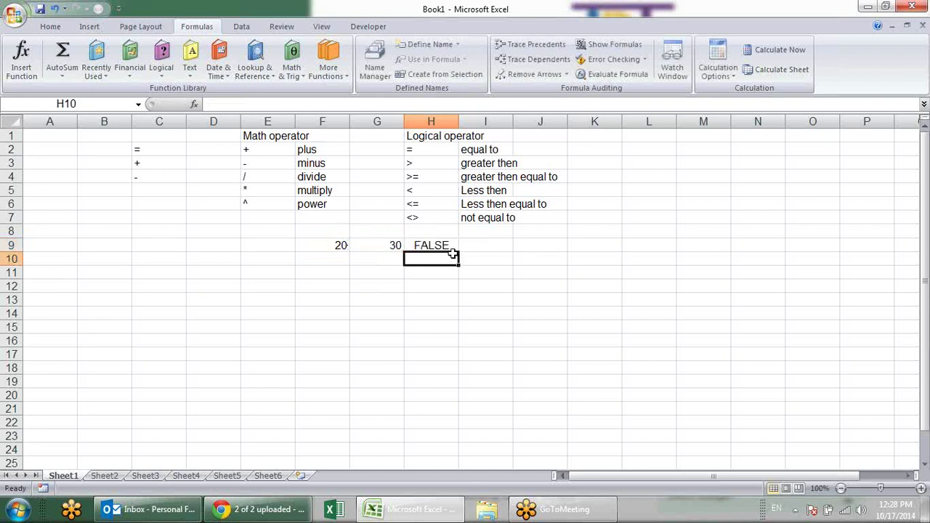
left_click(333, 242)
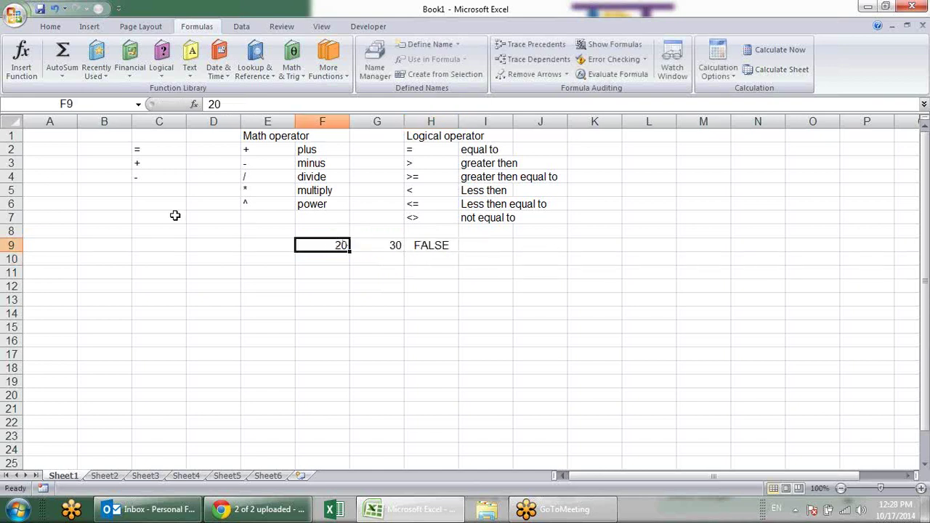
type("40")
key("Return")
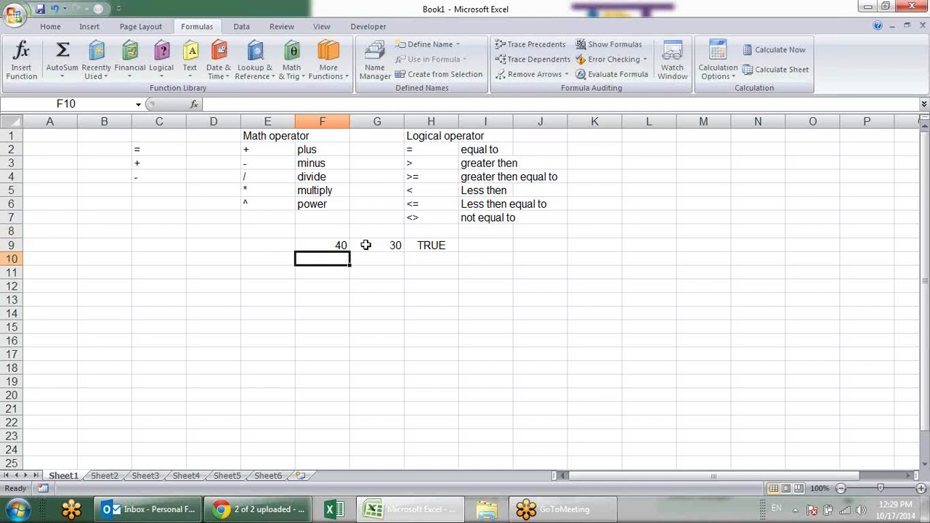
- Change H9 to =F9=G9 and set F9 to 30
left_click(421, 245)
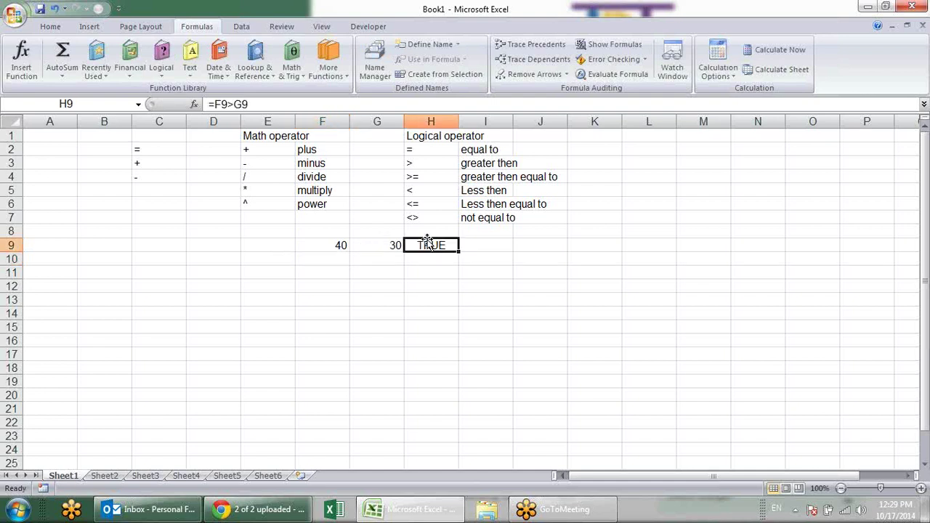
double_click(432, 243)
key("BackSpace")
type("=")
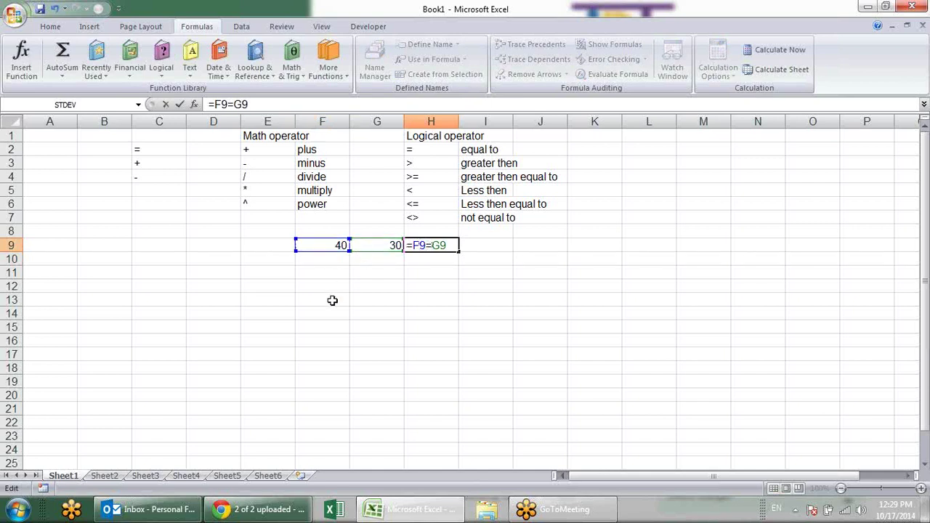
key("Return")
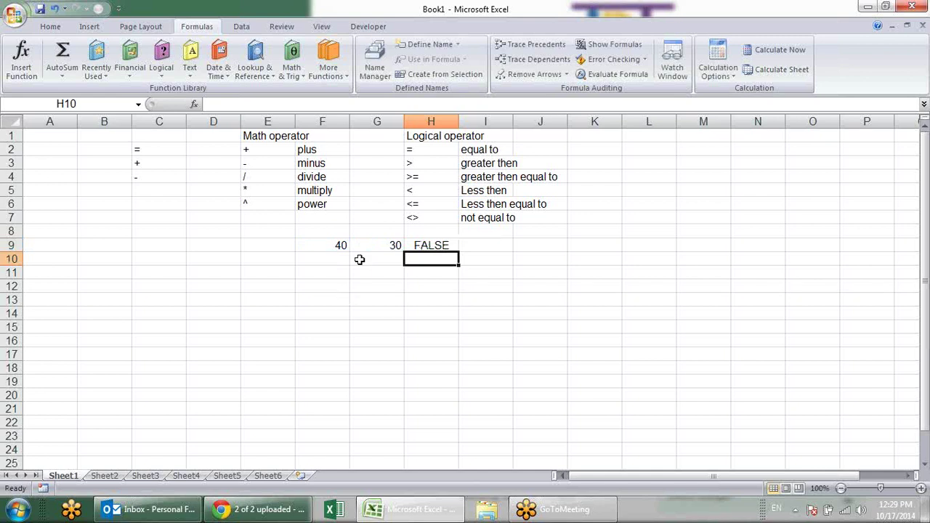
left_click(345, 245)
type("30")
key("Return")
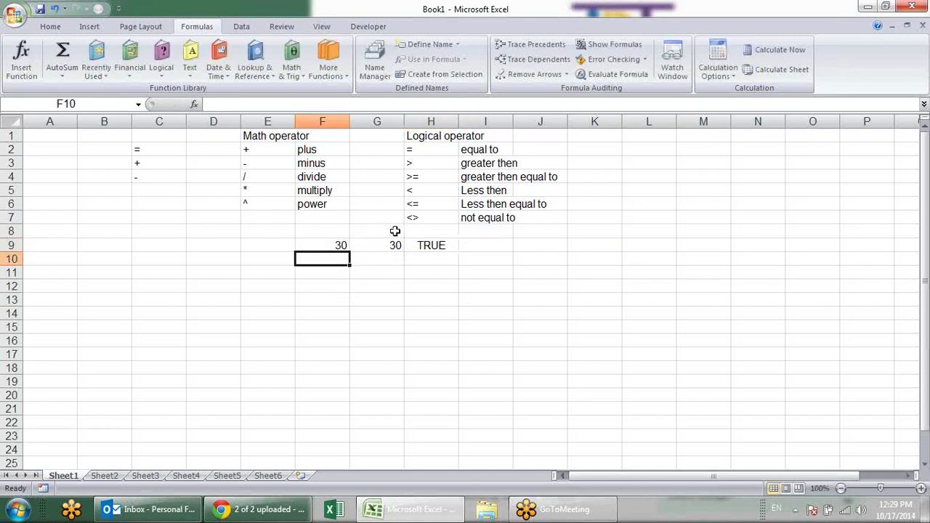
- Change H9 to =F9>=G9, then back to =F9>G9
double_click(428, 245)
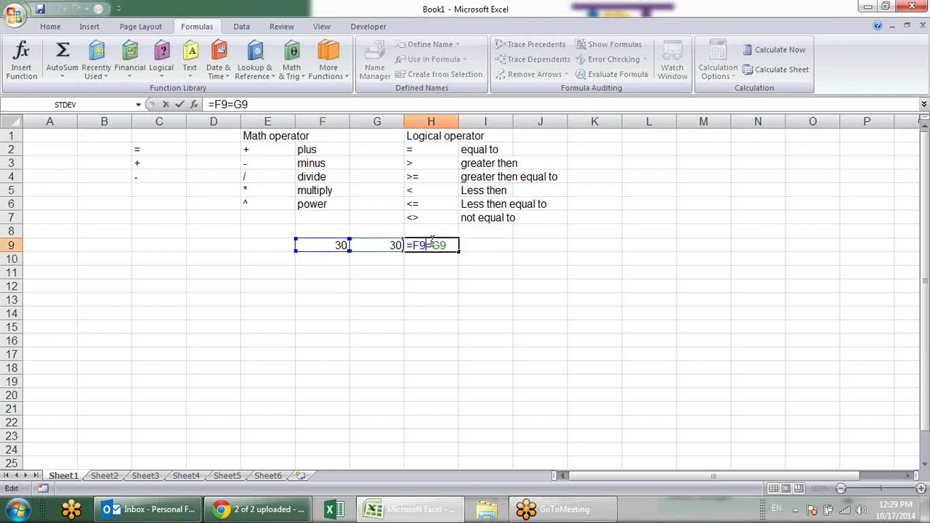
key("BackSpace")
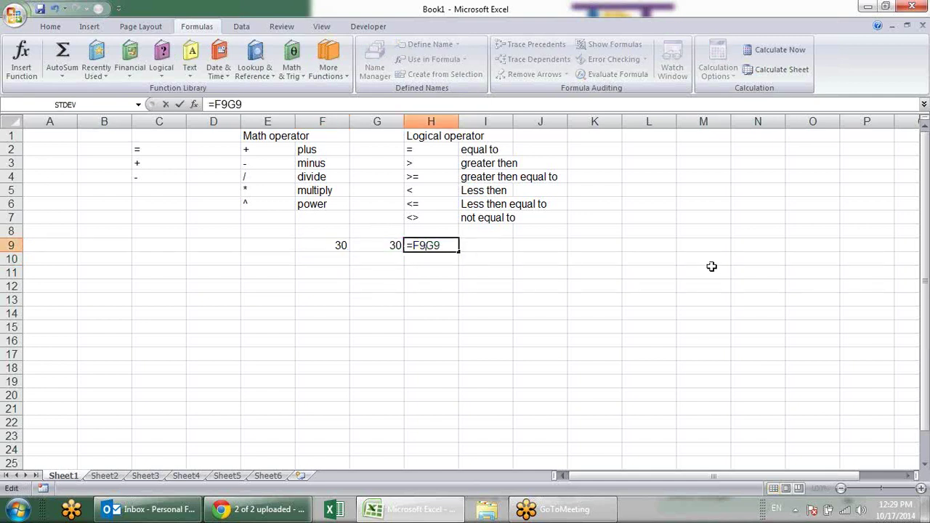
type(">")
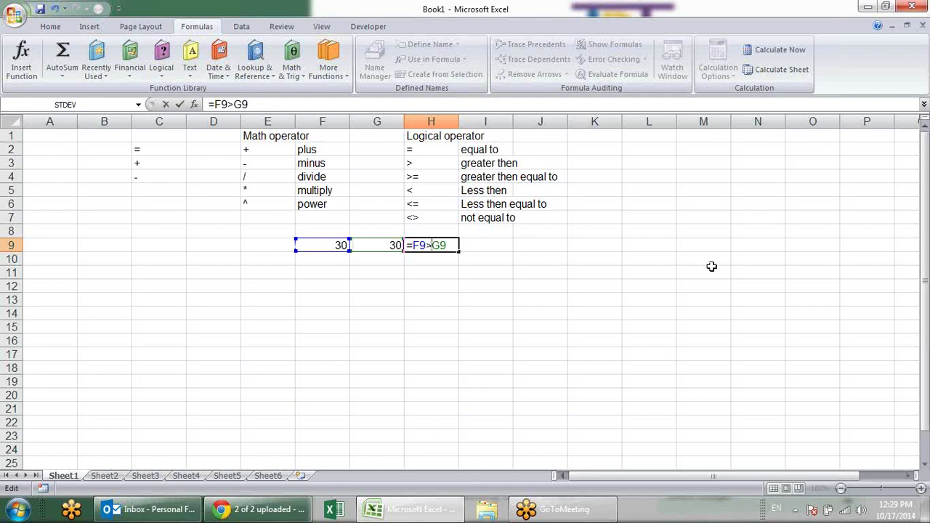
type("=")
key("Return")
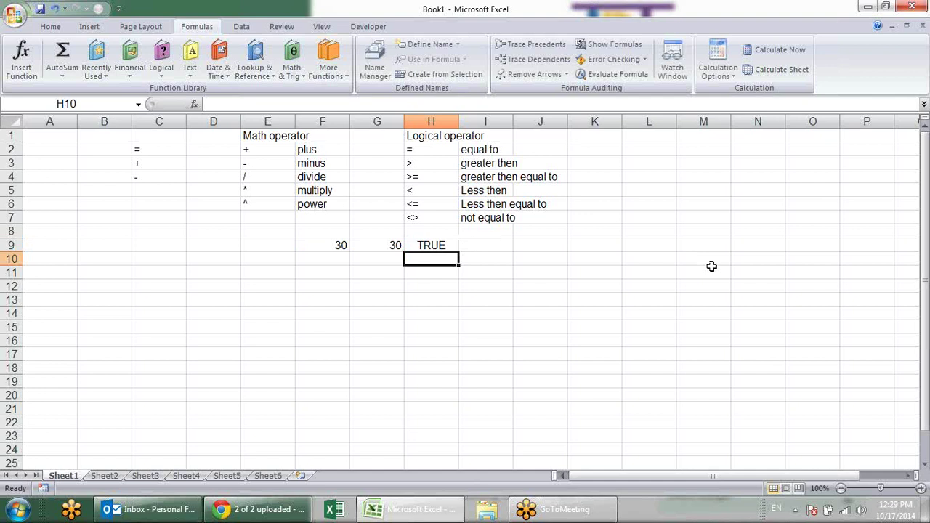
key("Up")
key("F2")
key("Left")
key("Left")
key("BackSpace")
key("Return")
- Change H9 to =F9<G9, which returns FALSE with both values at 30
key("Up")
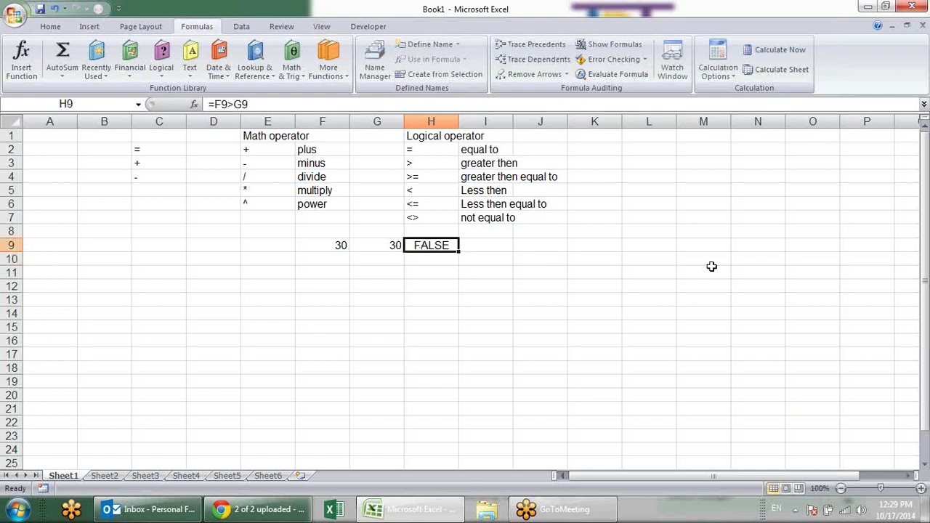
key("Left")
key("Left")
key("Right")
key("Right")
key("F2")
key("Left")
key("Left")
key("BackSpace")
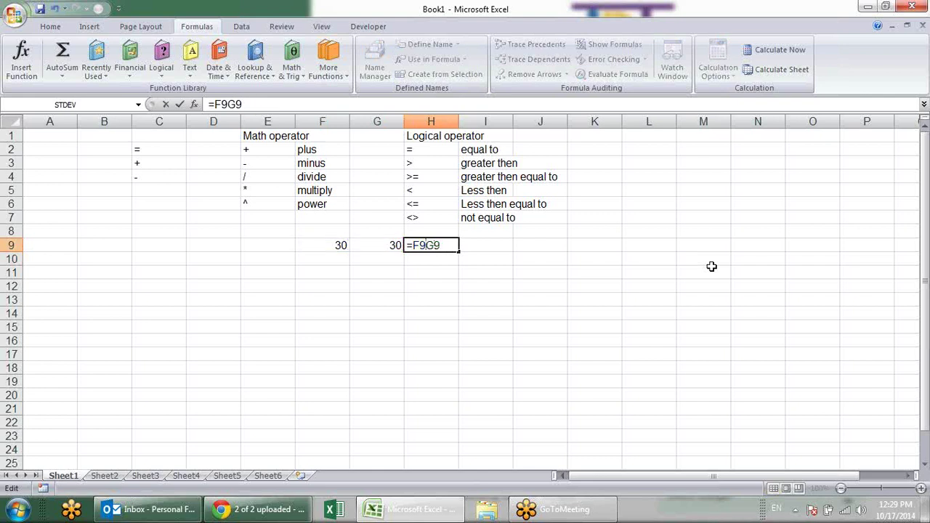
type("<")
key("Return")
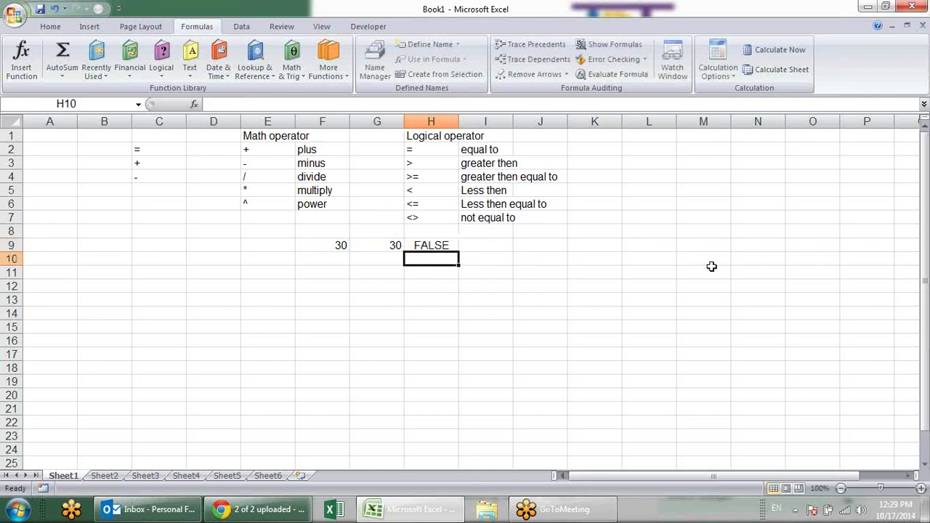
key("Up")
key("Left")
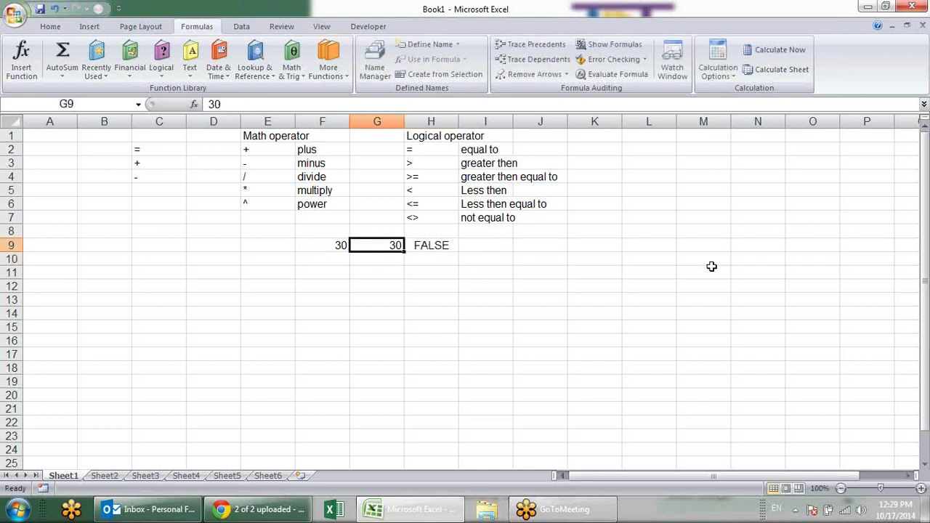
- Set F9 to 20 and recheck H9's less-than result
key("Left")
type("20")
key("Return")
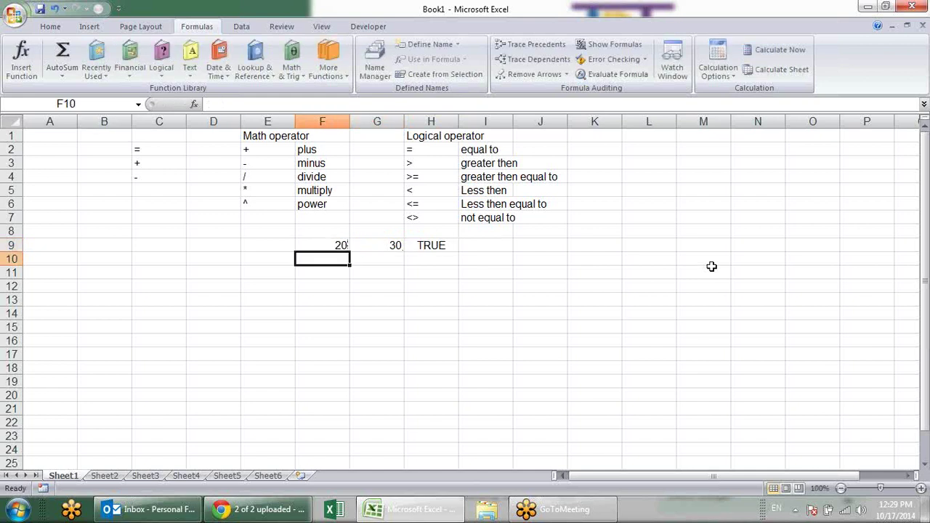
key("Up")
key("Right")
key("Right")
key("F2")
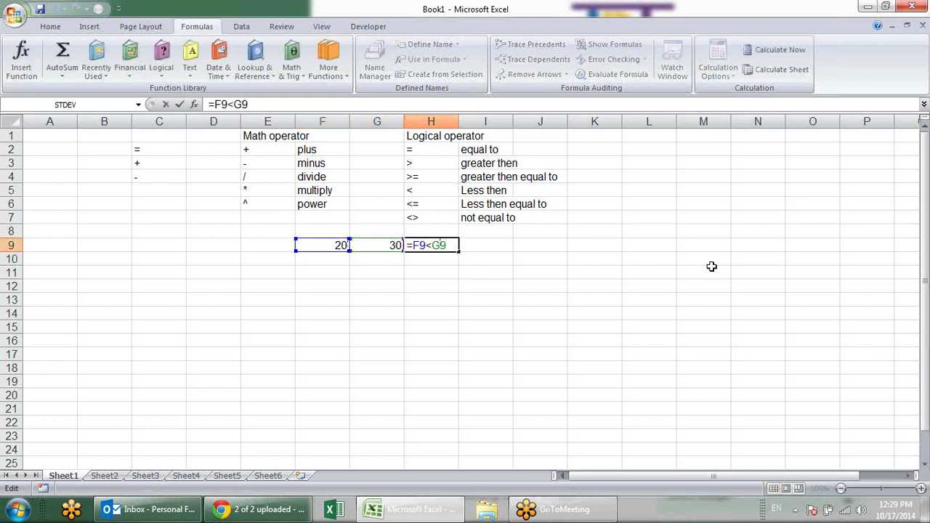
key("Return")
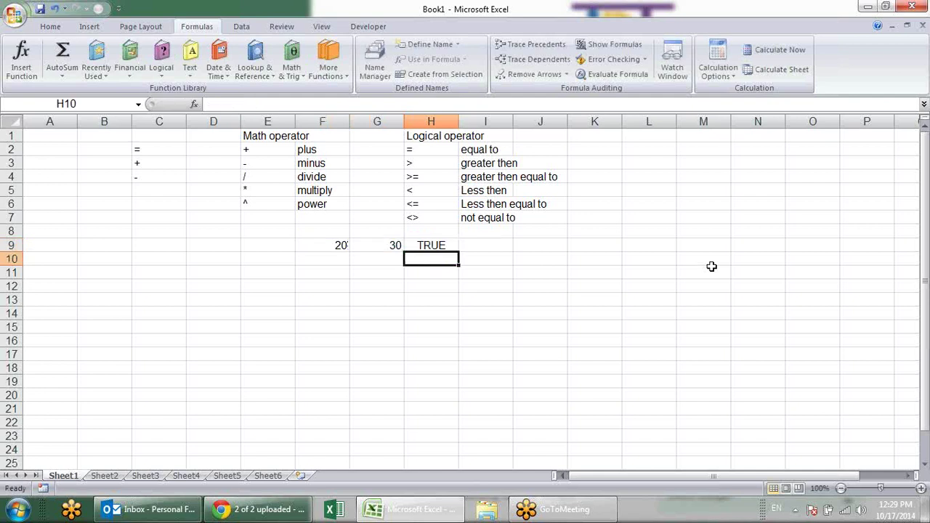
key("Up")
key("Left")
key("Left")
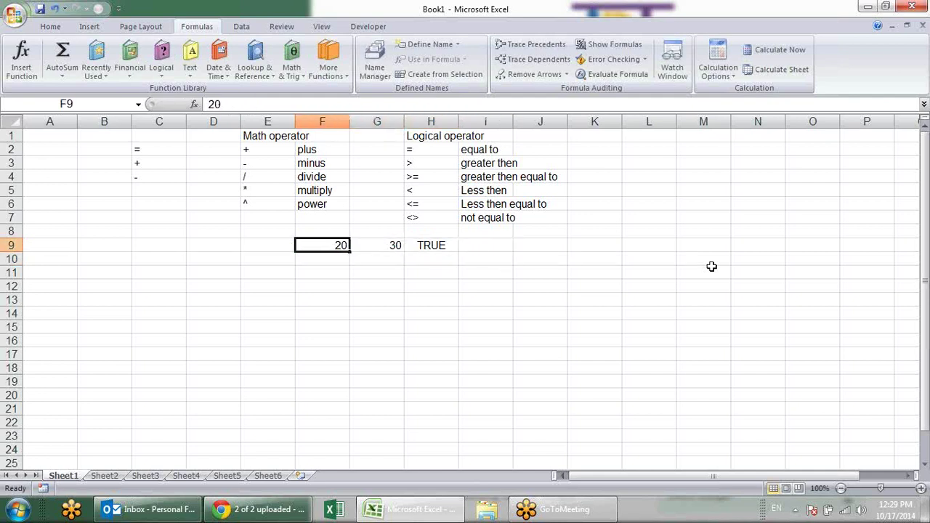
key("Down")
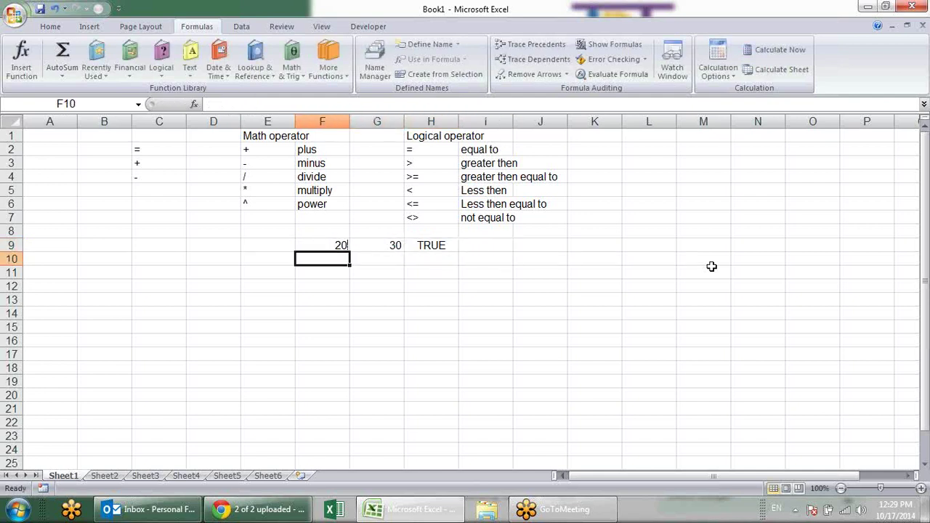
key("Up")
key("Right")
key("Right")
- Change H9 to =F9<=G9, then to =F9<>G9, and set F9 back to 30
key("F2")
key("Left")
key("Left")
type("=")
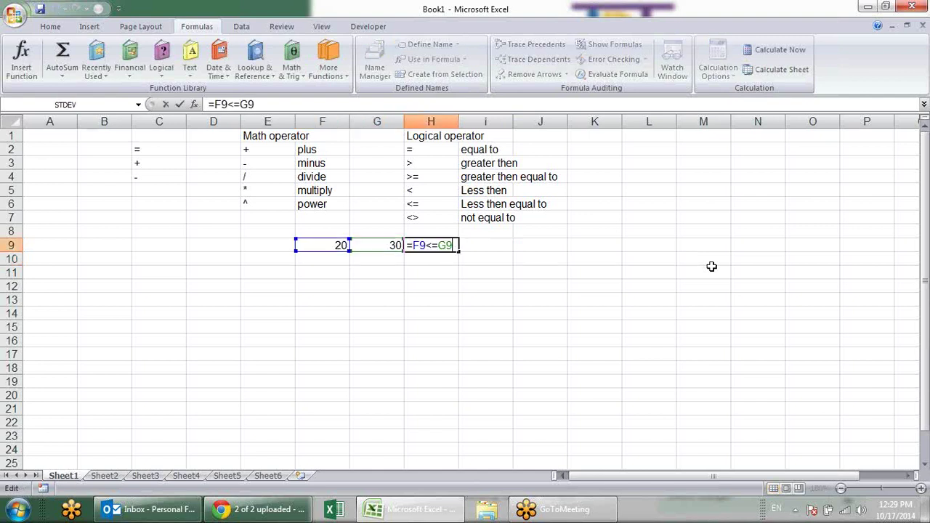
key("BackSpace")
key("BackSpace")
type("<>")
key("Return")
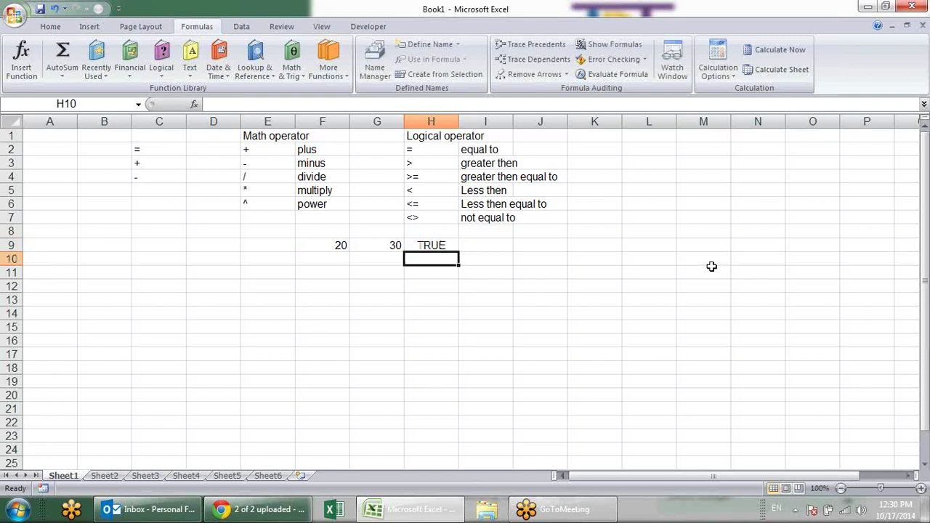
key("Up")
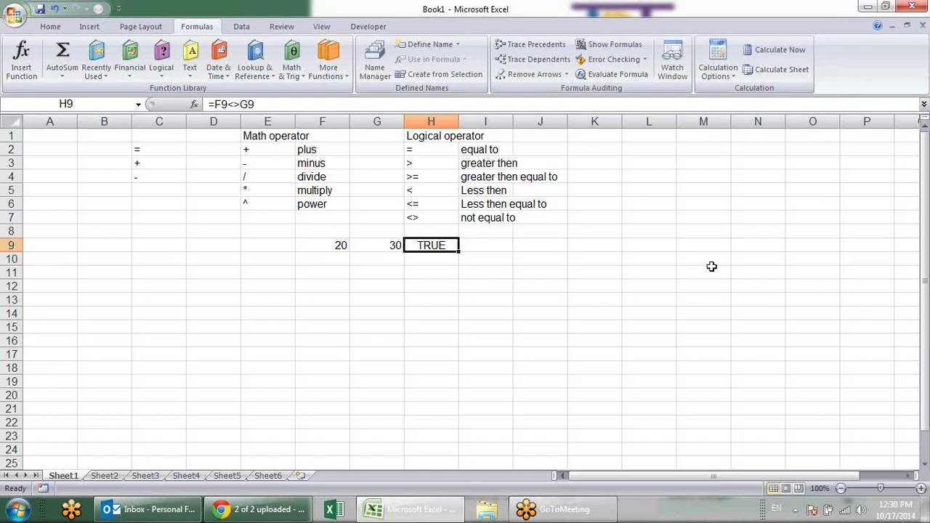
key("Left")
key("Left")
type("30")
key("Return")
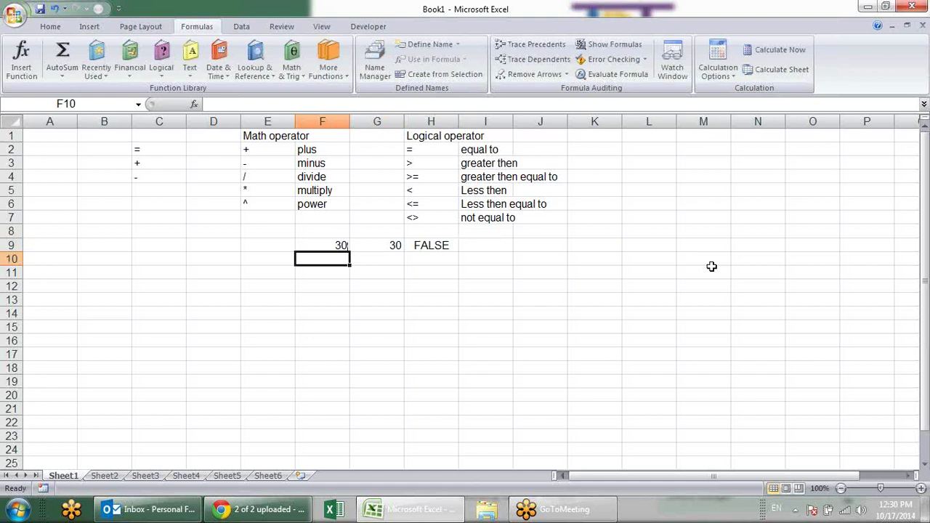
- Type the heading Text in K1 and & in K2
left_click(607, 136)
type("TExt")
key("Return")
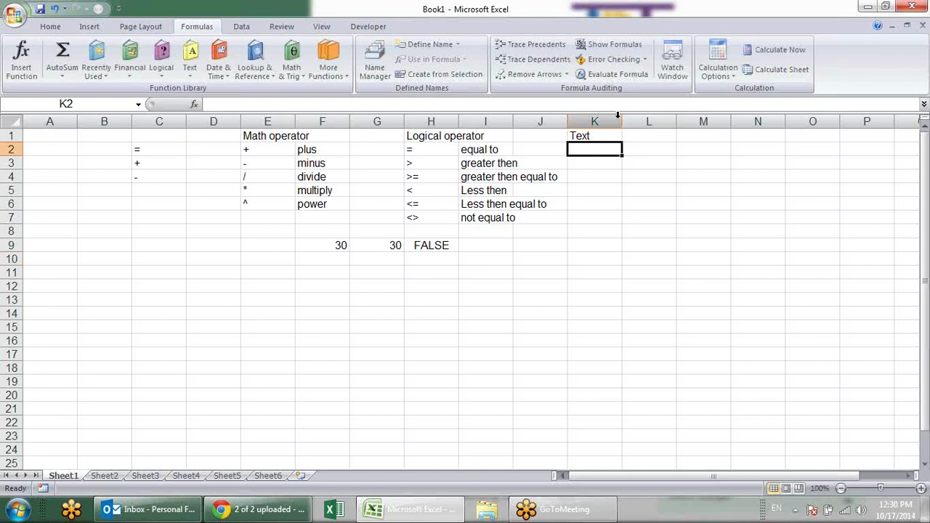
type("&")
key("Return")
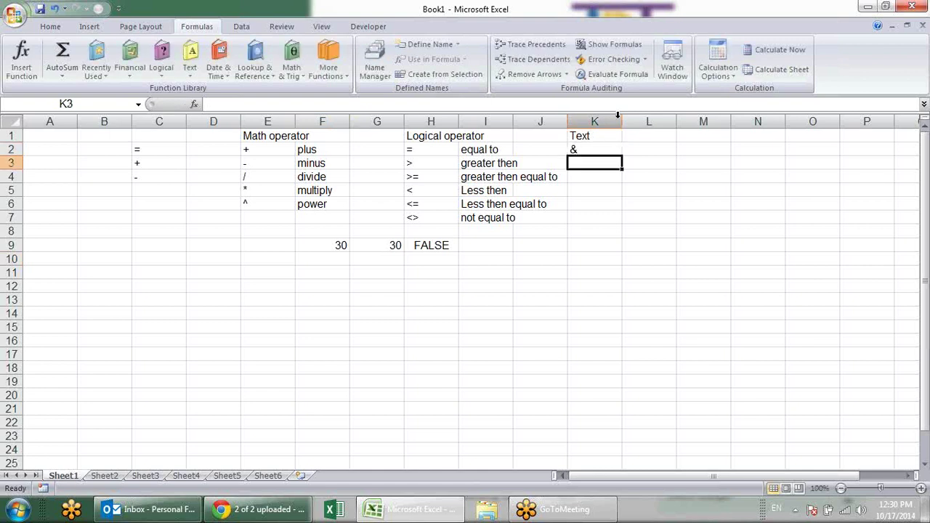
- Enter a first name in F11 and a surname in G11
key("Down")
key("Down")
key("Down")
key("Down")
key("Down")
key("Down")
key("Down")
key("Down")
key("Left")
key("Left")
key("Left")
key("Left")
key("Left")
type("sandeep")
key("Tab")
type("sing")
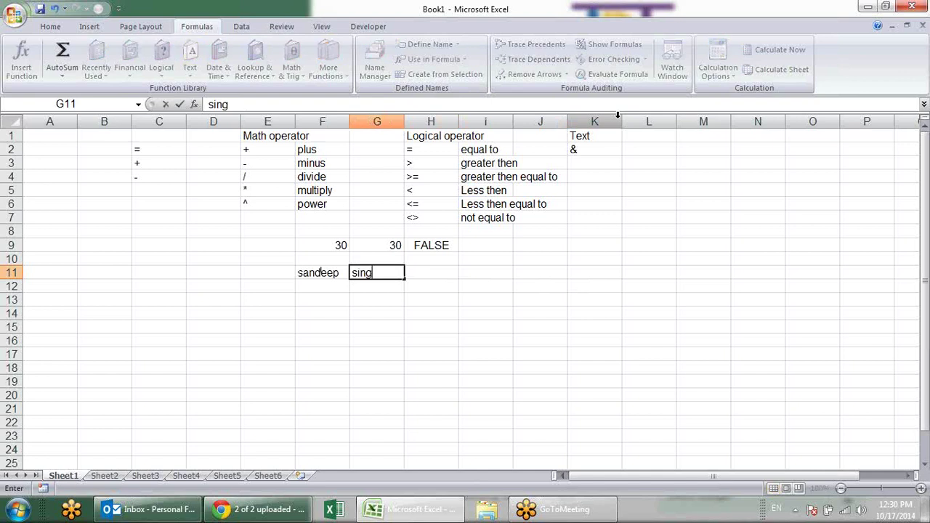
type("h")
key("Tab")
type("`")
key("Escape")
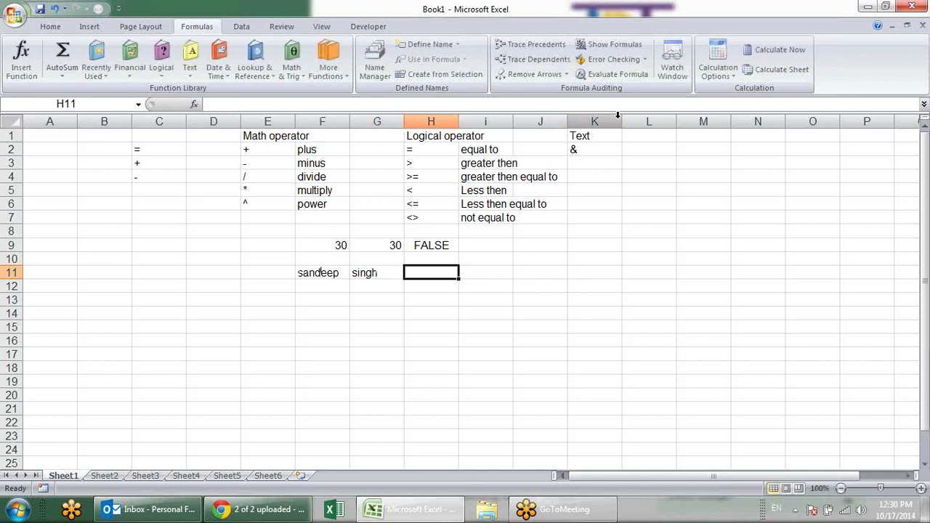
- Enter =F11&G11 in H11 to join the first name and surname
type("=")
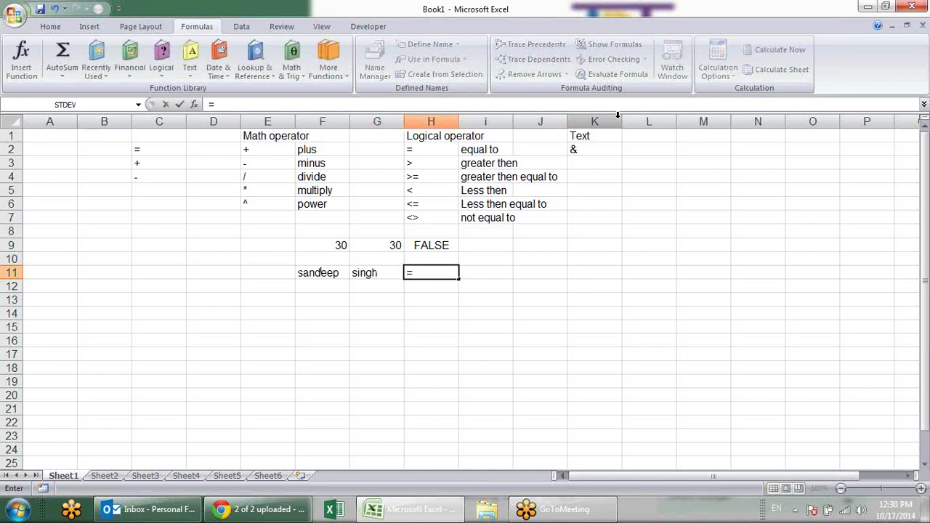
key("Left")
key("Left")
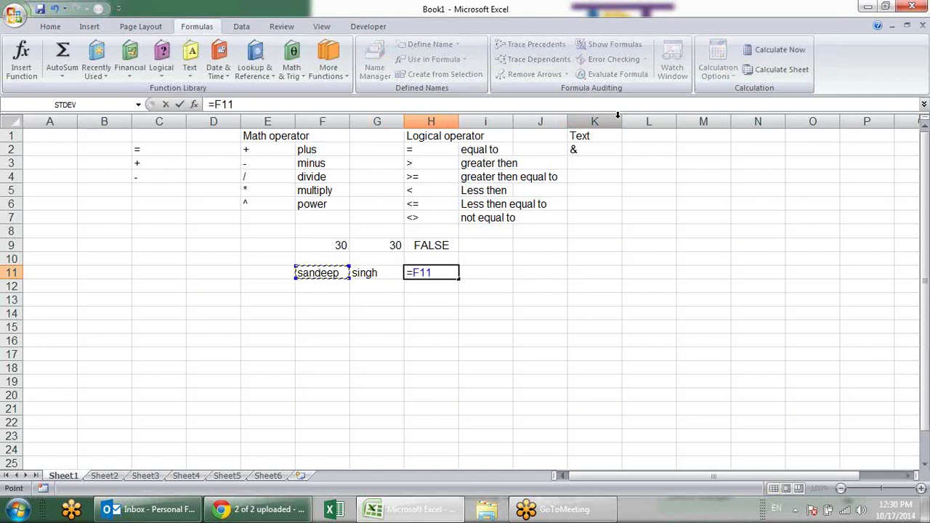
type("&")
key("Left")
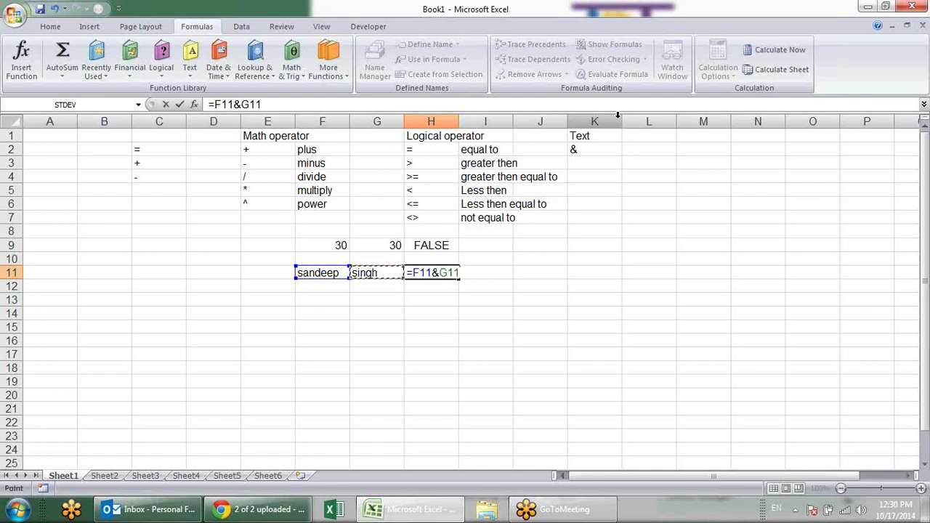
key("Return")
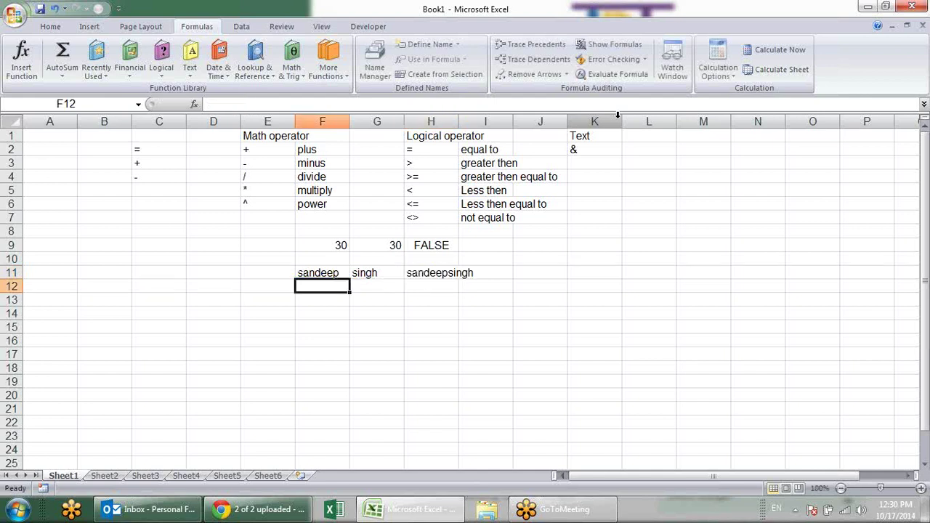
- Reopen H11's formula and insert " "& to add a space between the names
key("Right")
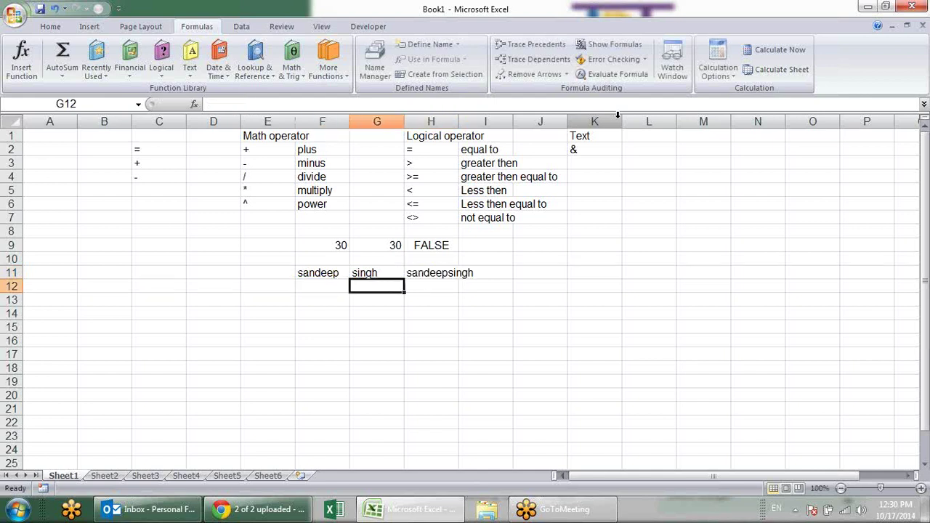
key("Right")
key("Up")
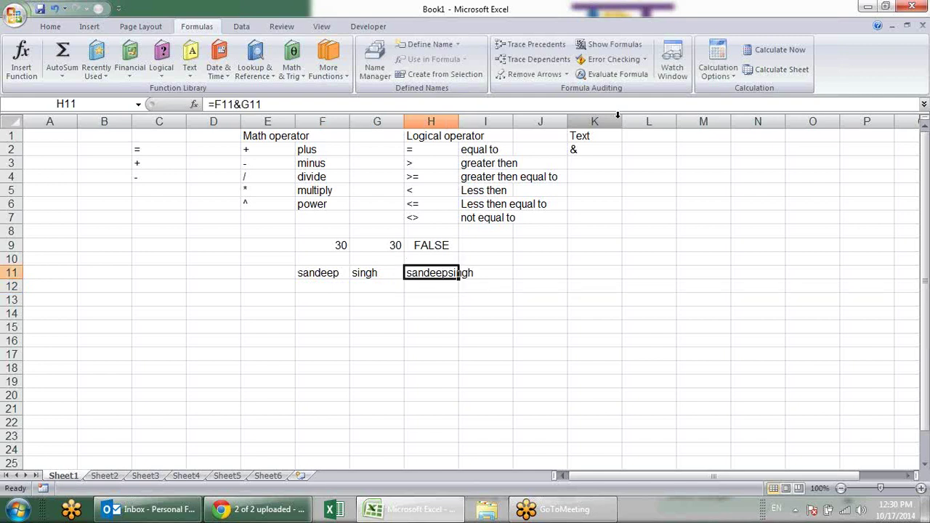
key("F2")
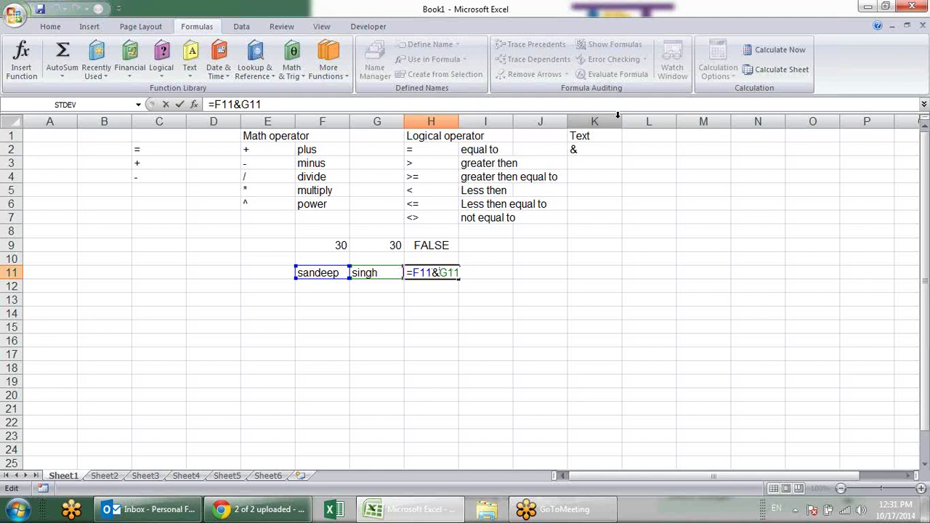
type("\"")
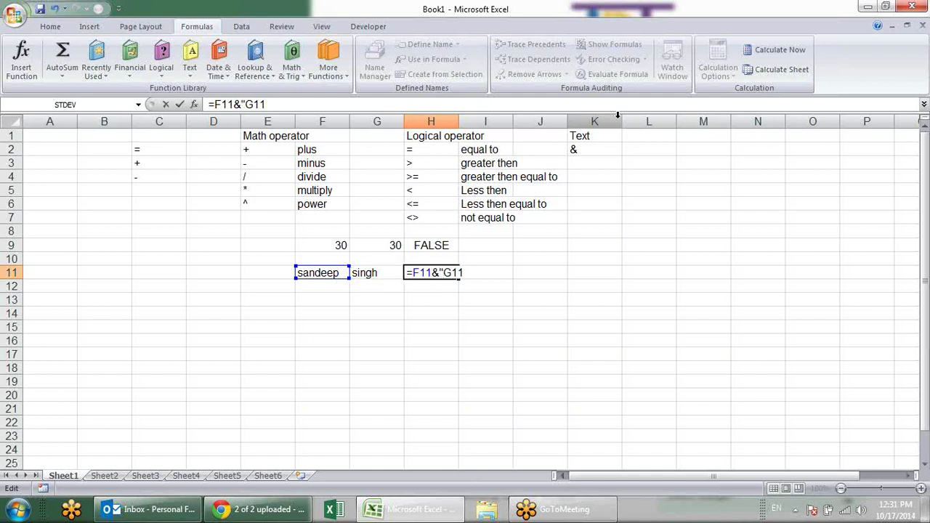
type(" \"")
type("&")
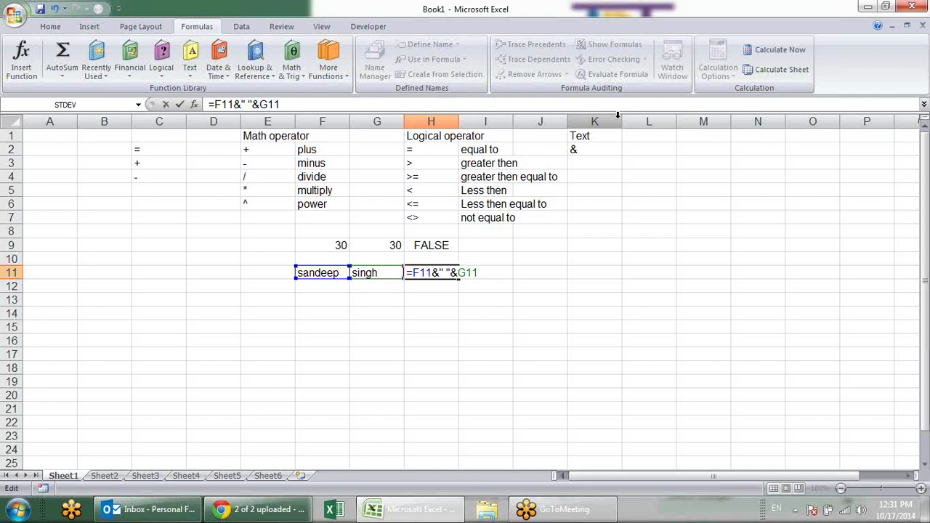
- Confirm =F11&" "&G11 in H11 and return to the cell to check the formula
key("Return")
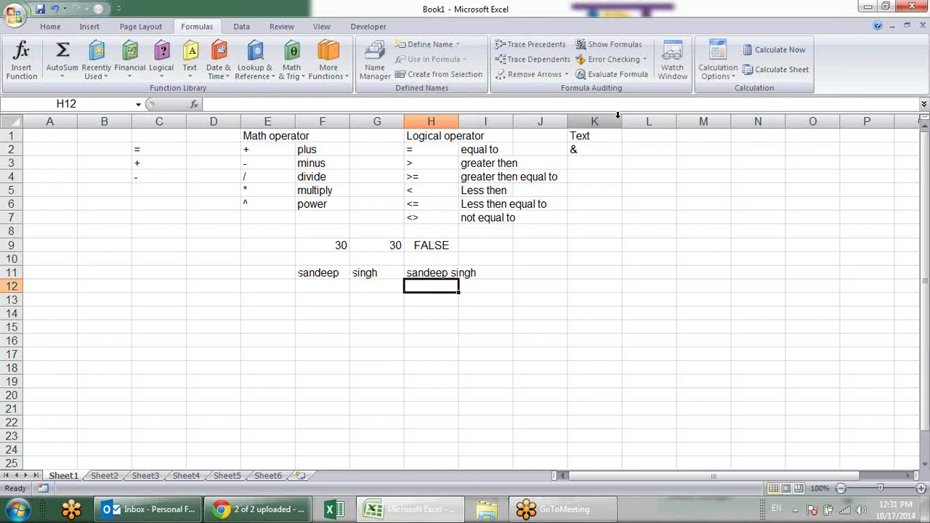
key("Up")
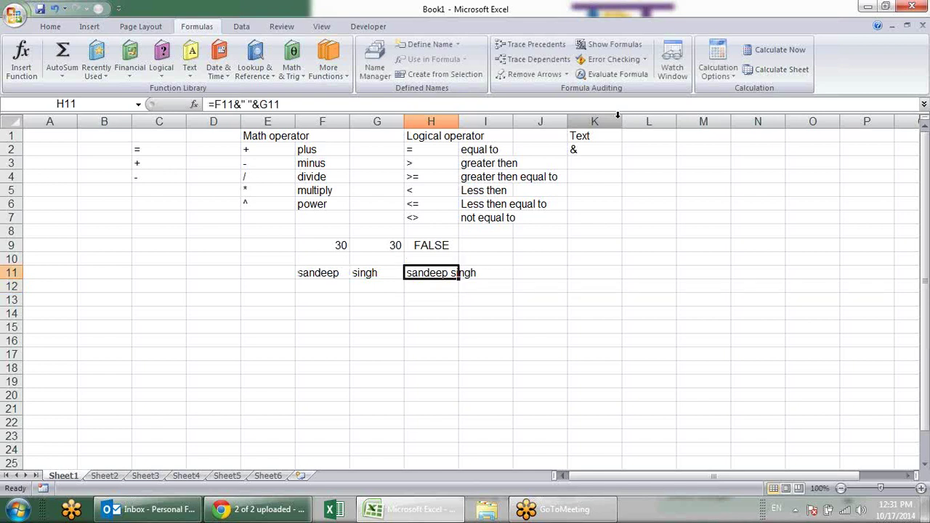
key("Left")
key("Left")
key("Right")
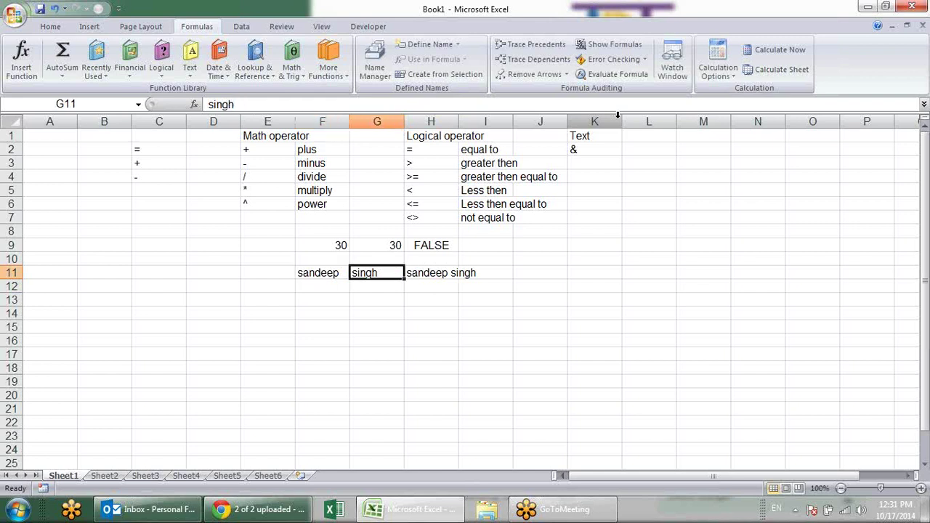
key("Right")
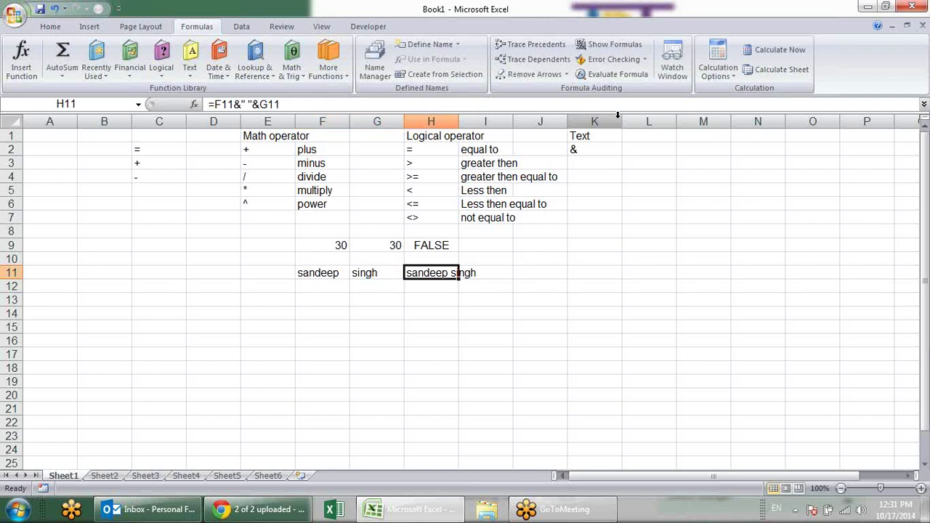
left_click(161, 70)
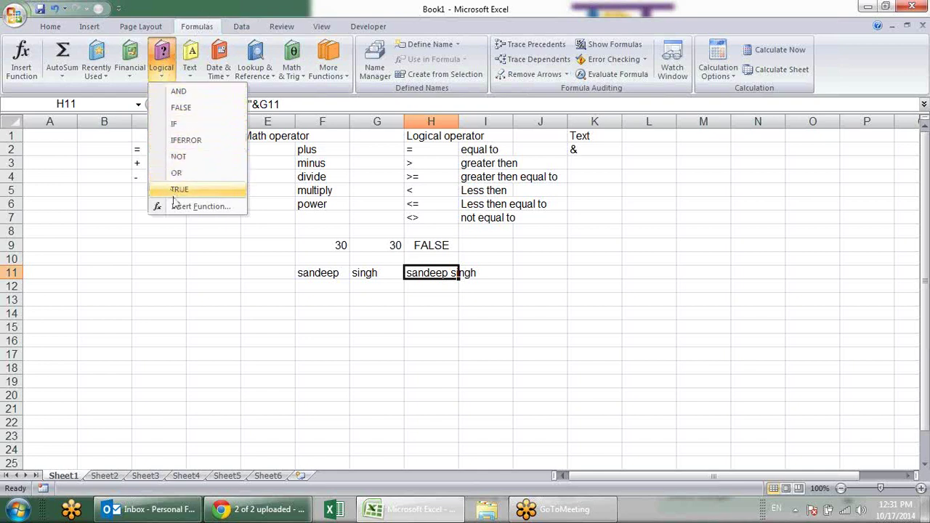
- Close the logical functions list and start typing =if in G13
left_click(441, 305)
left_click(439, 309)
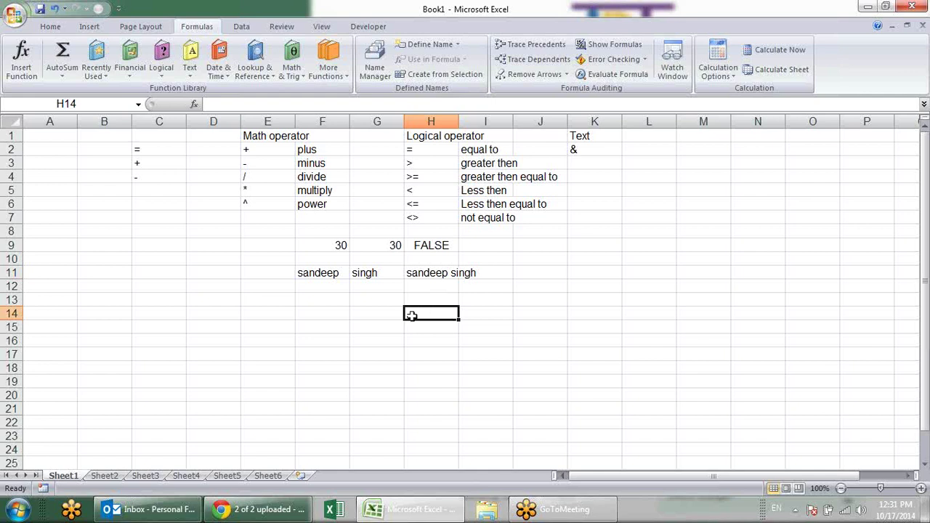
left_click(392, 301)
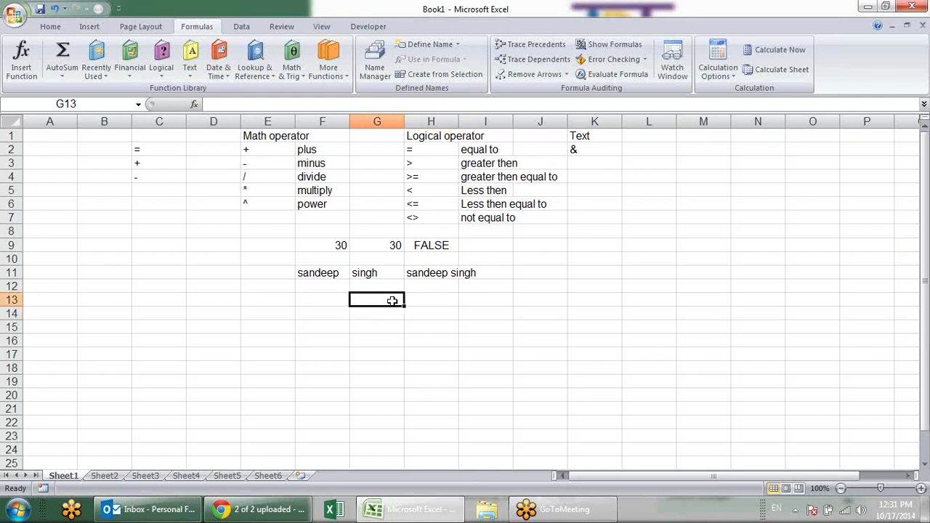
type("=")
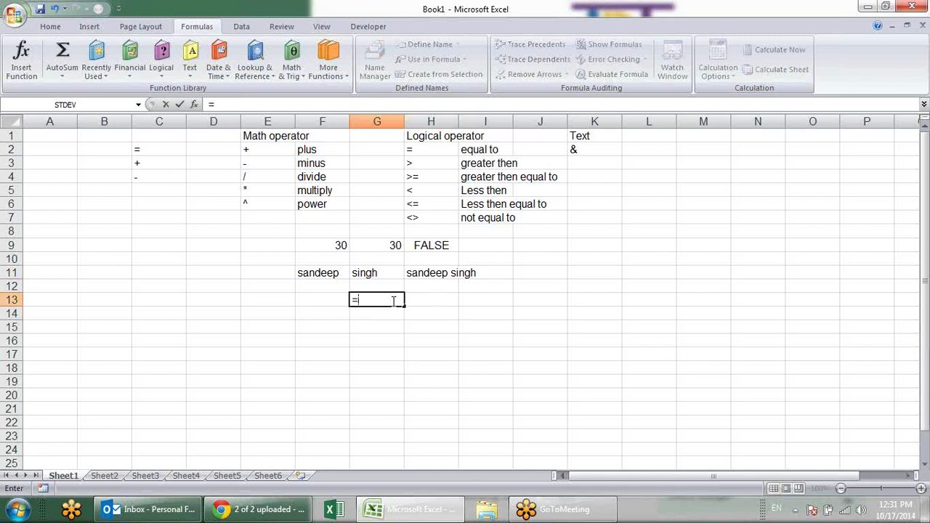
type("if")
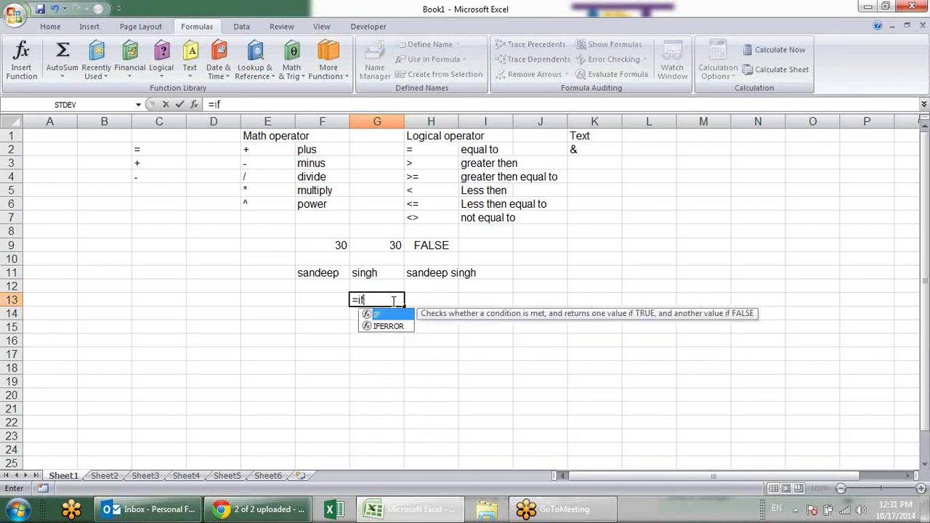
- Retype =i in G13 and pick IF from AutoComplete to get =IF(
key("BackSpace")
key("BackSpace")
key("BackSpace")
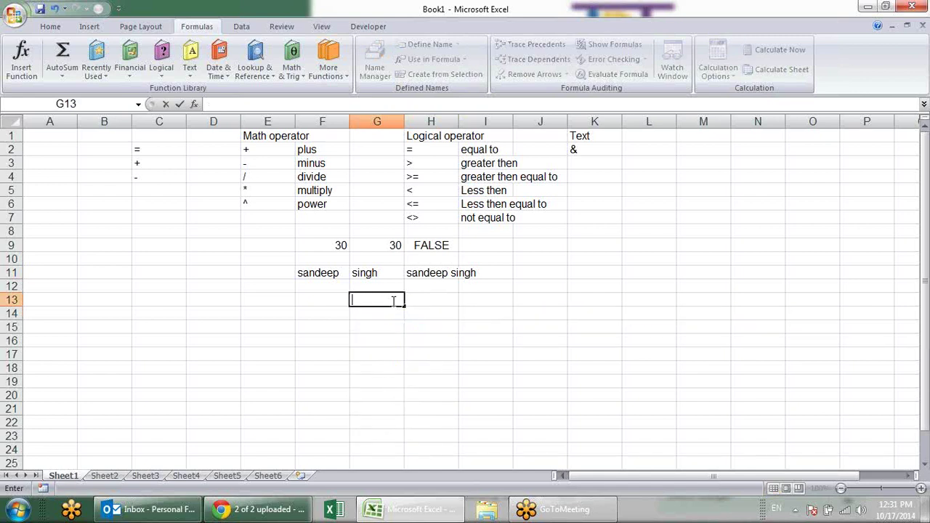
type("=")
type("i")
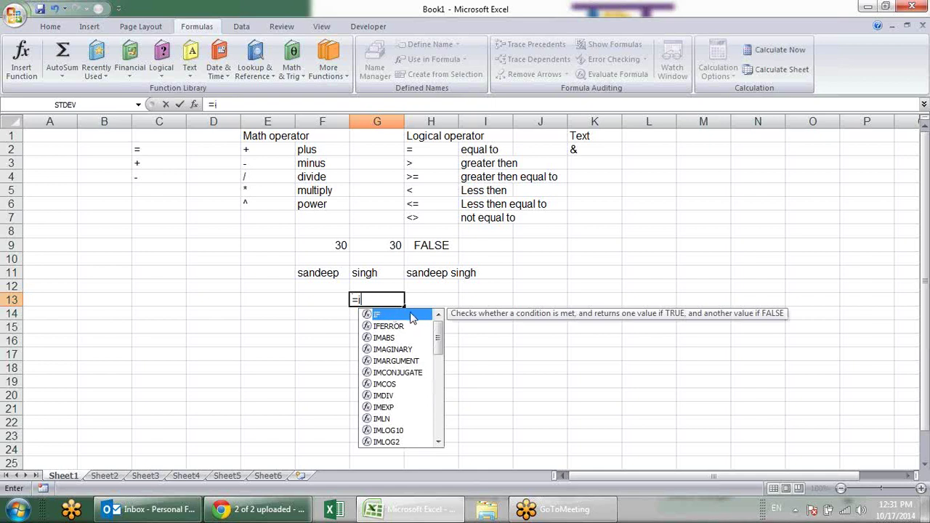
double_click(406, 318)
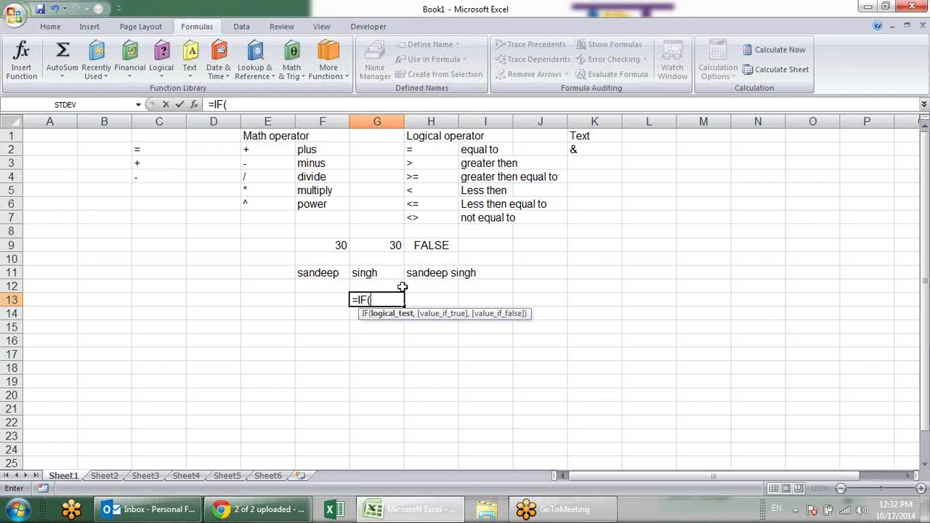
- Complete G13 as =IF(F9>G9,"Greater","Not Greater")
left_click(428, 244)
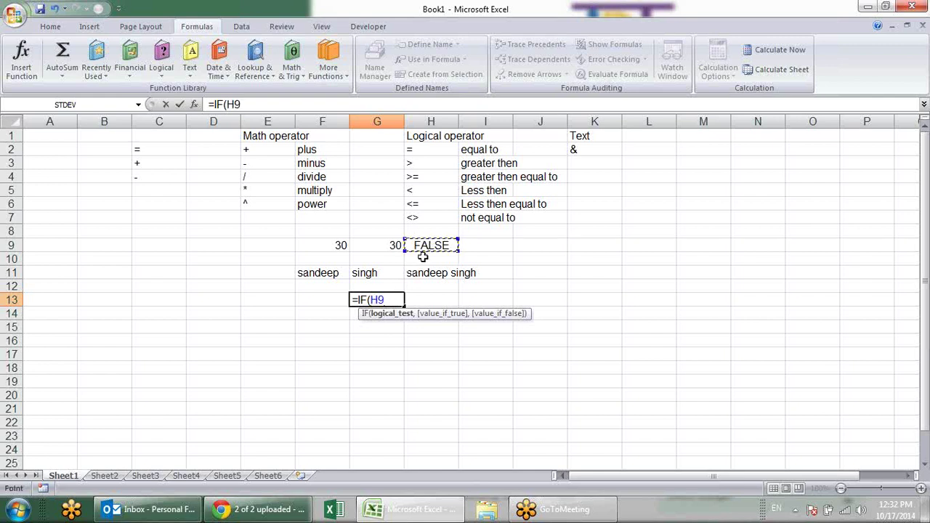
key("BackSpace")
key("BackSpace")
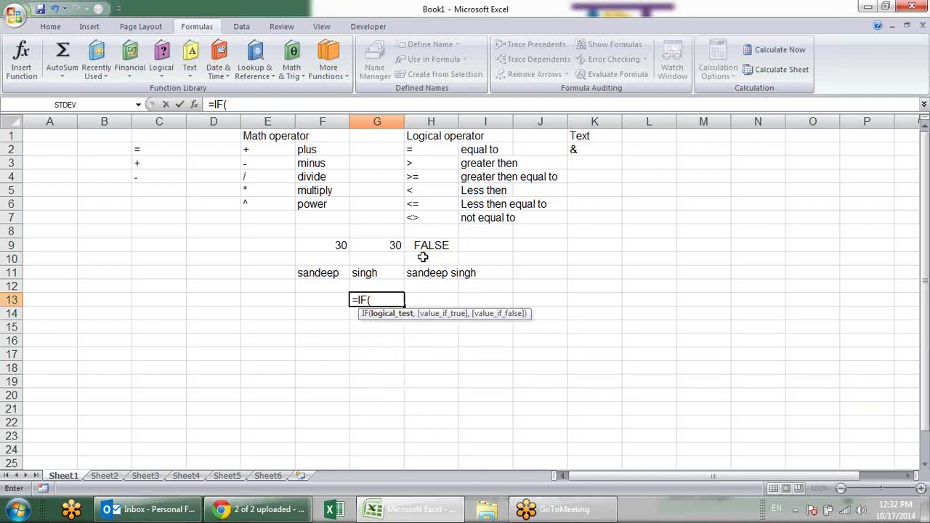
left_click(340, 247)
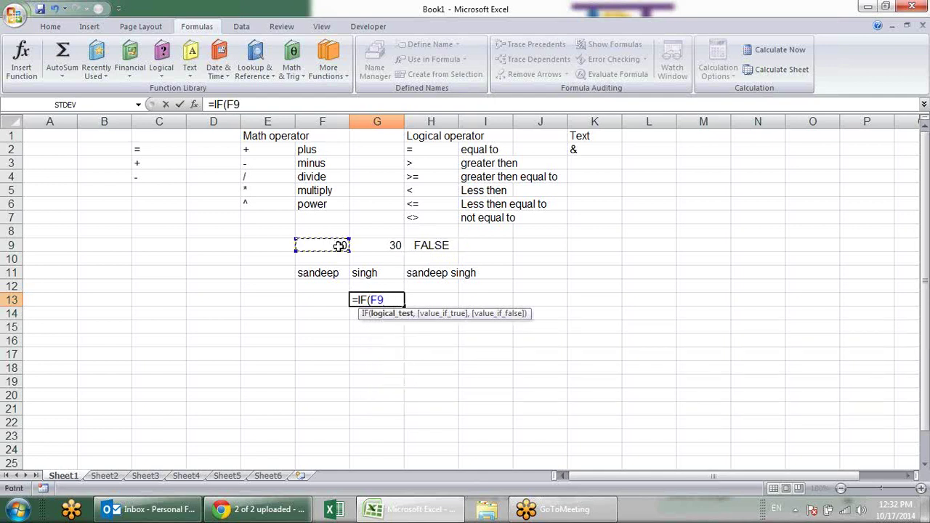
type(">")
left_click(369, 246)
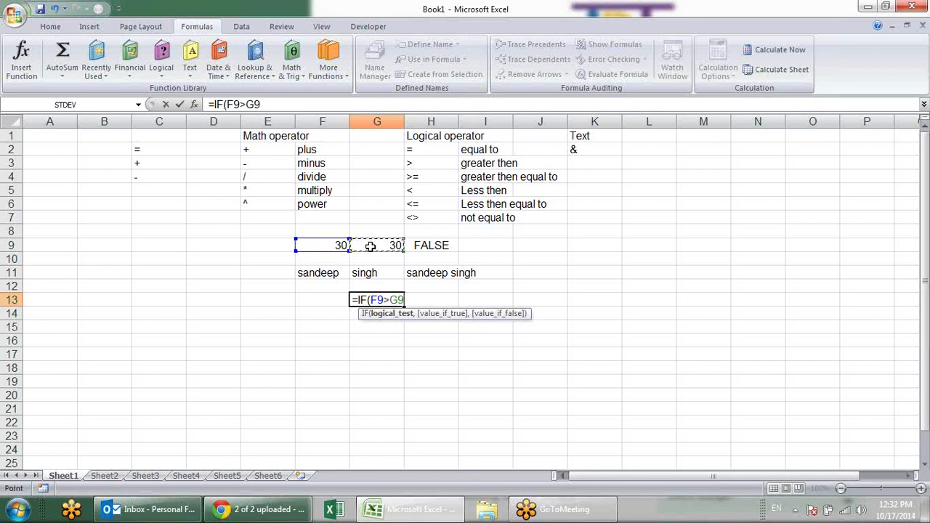
type(",")
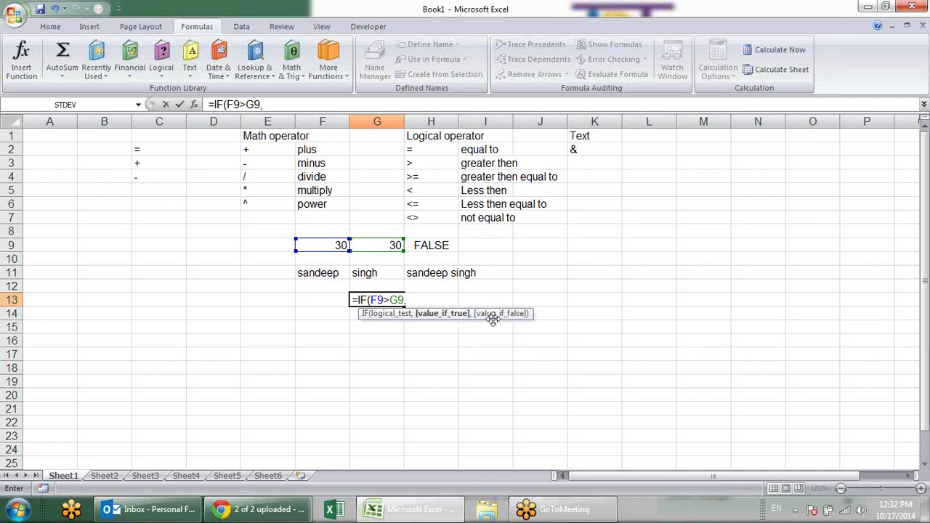
type("\"")
type("Greater")
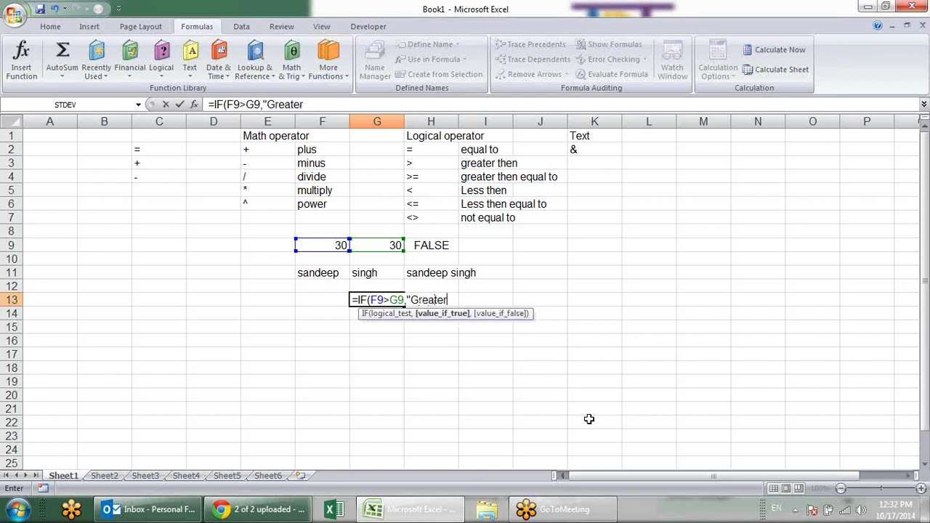
type("\",")
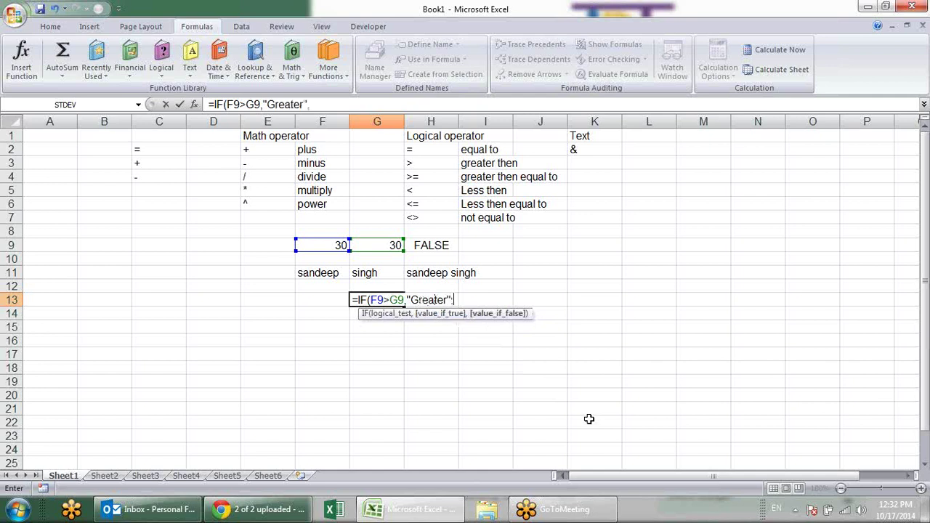
type("\"Note")
key("BackSpace")
type("Greater")
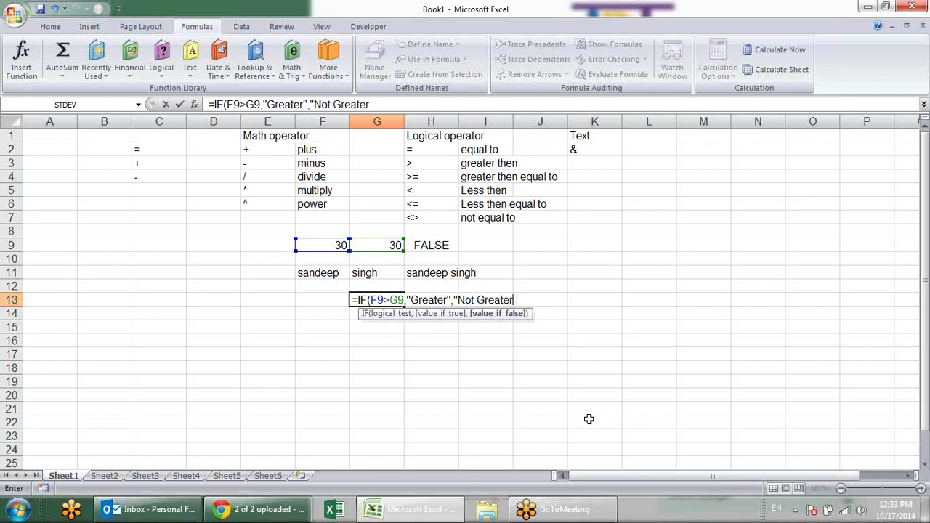
type("\")")
key("Return")
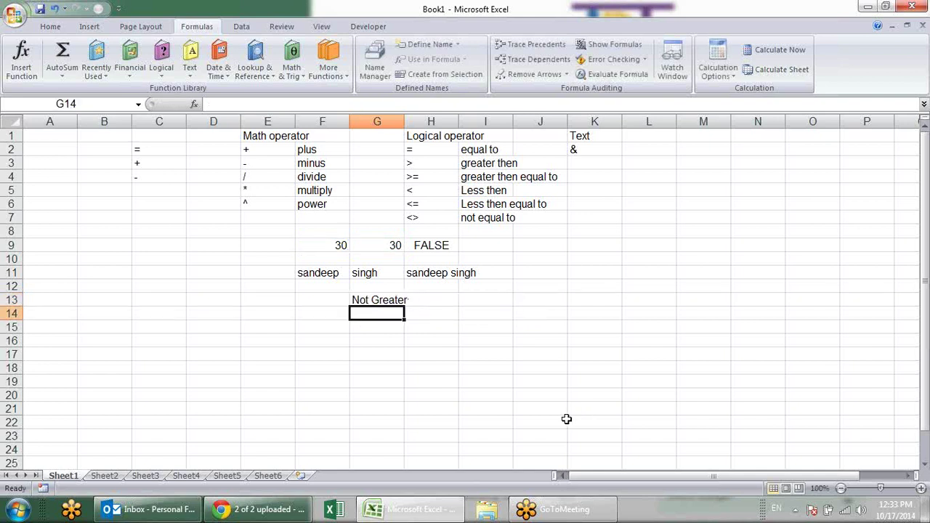
- Change F9 to 40 so G13 shows Greater, and check G13's formula
left_click(341, 244)
type("40")
key("Return")
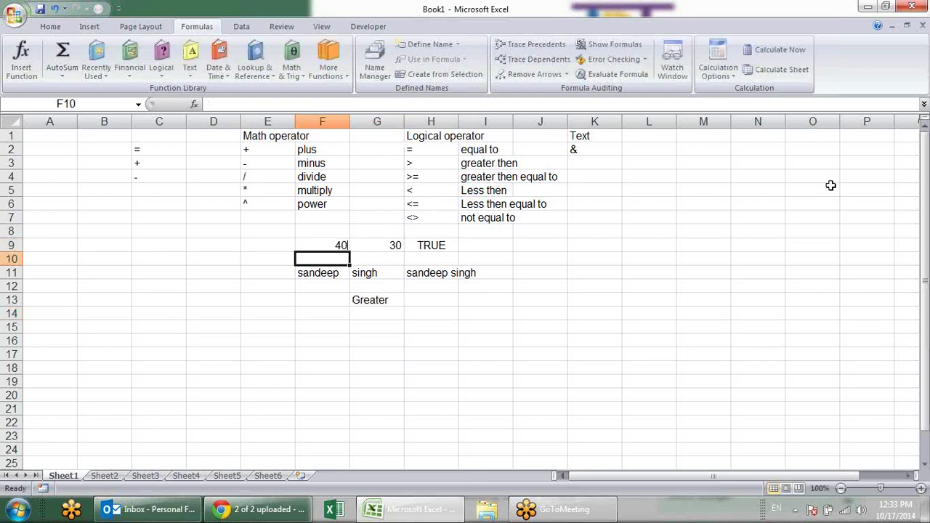
left_click(359, 298)
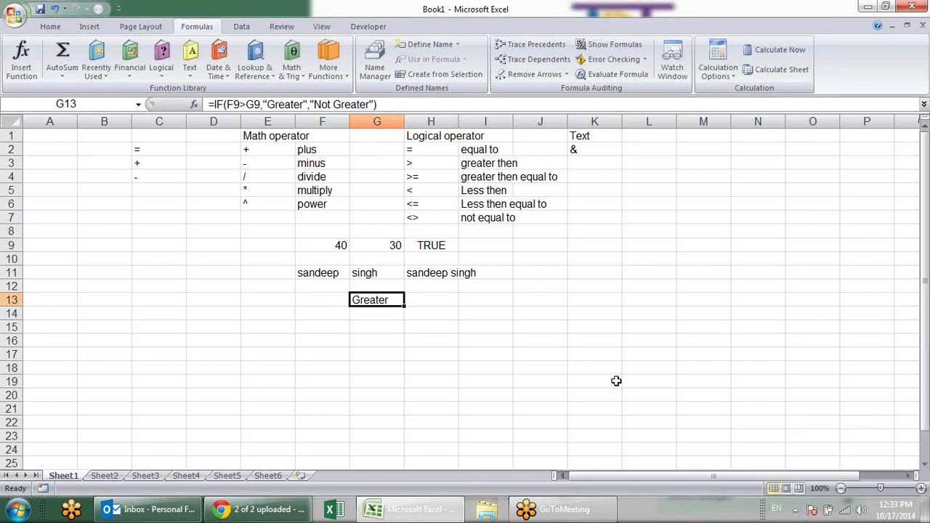
left_click(420, 343)
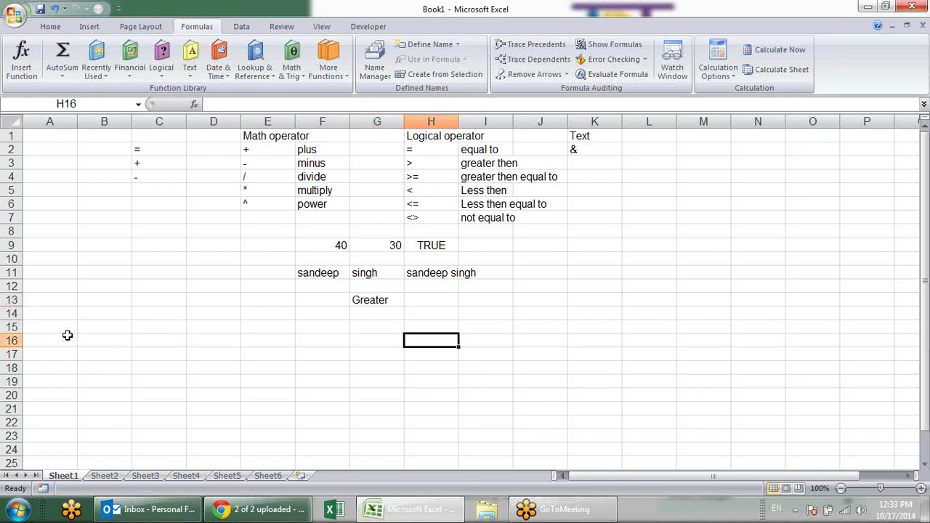
left_click(50, 317)
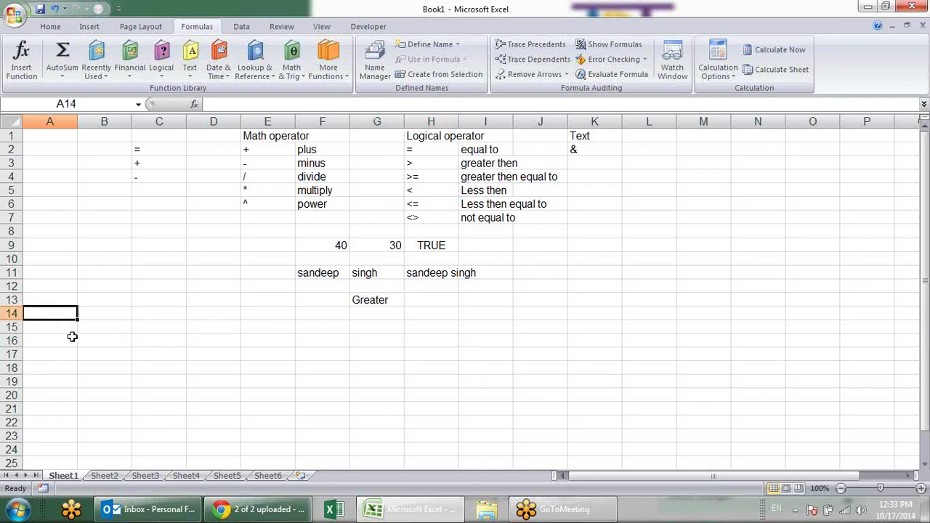
- Add the Name heading in A14 and fill six names down to A20
type("Name")
key("Return")
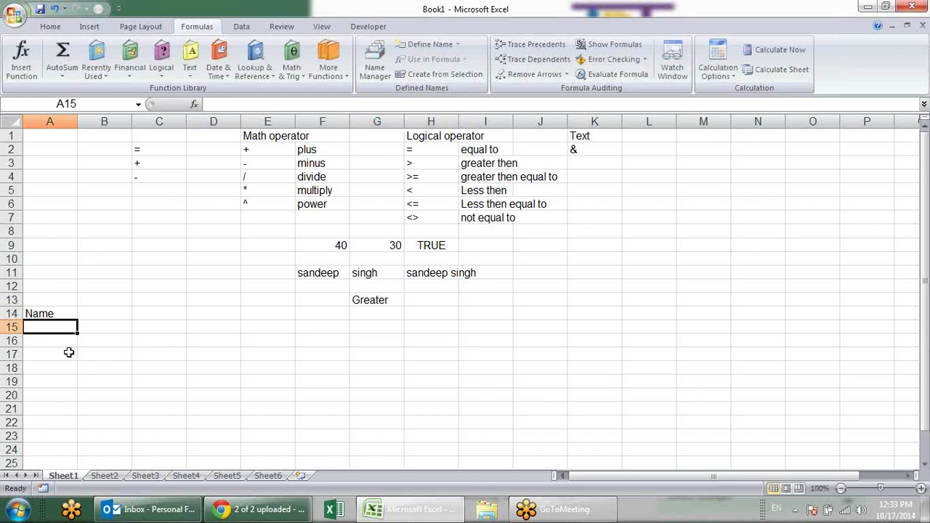
type("SAndeep")
key("Return")
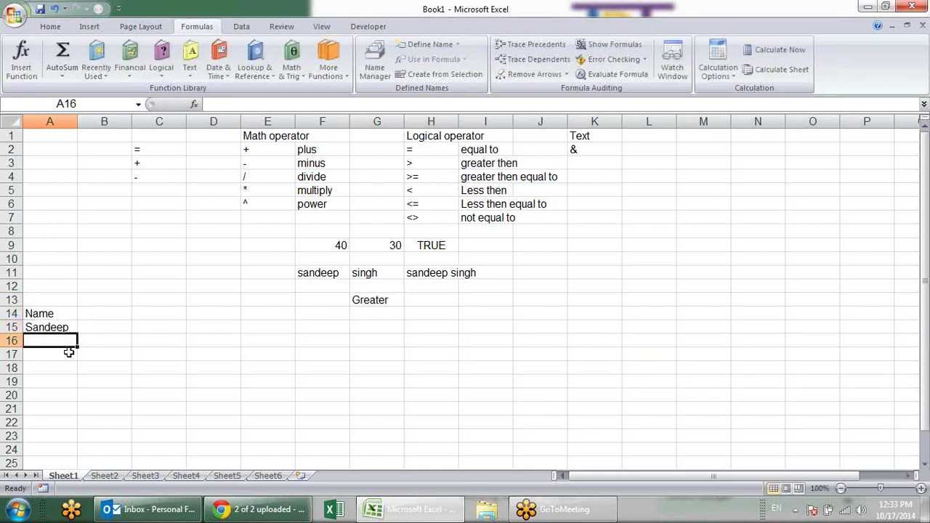
left_click(73, 326)
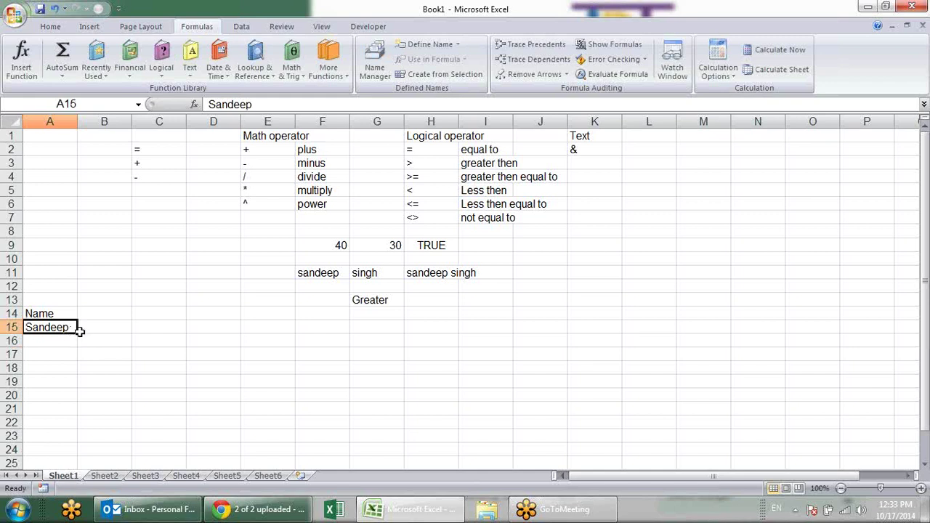
left_click_drag(77, 333, 71, 401)
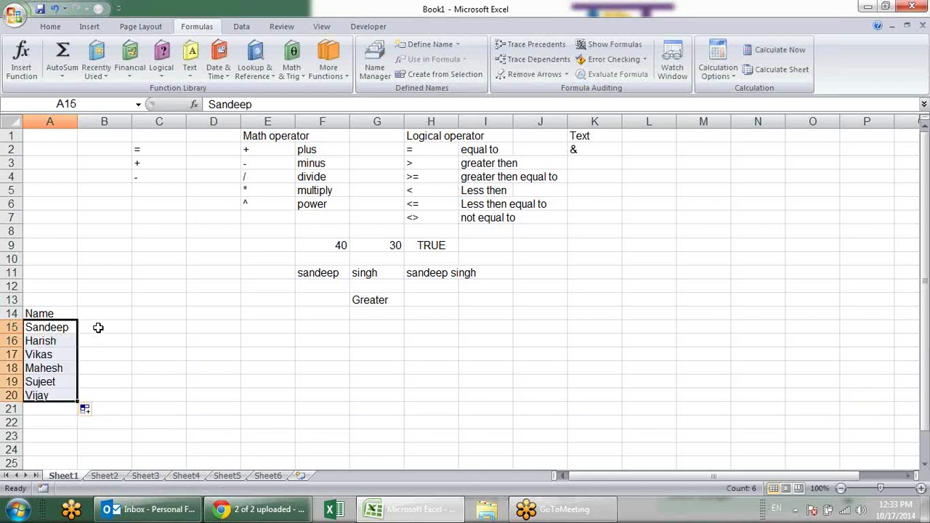
- Add the R1 heading in B14 and extend it to R2 and R3 across row 14
left_click(108, 316)
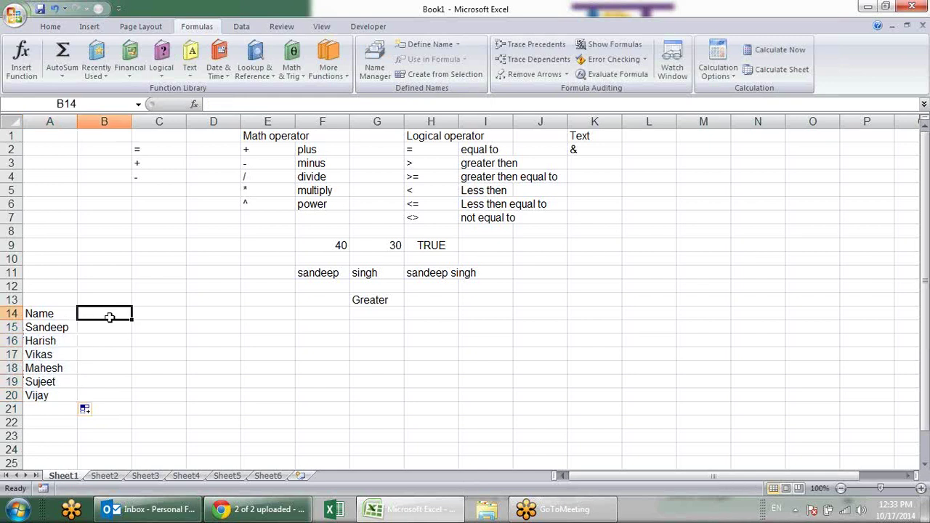
type("R1")
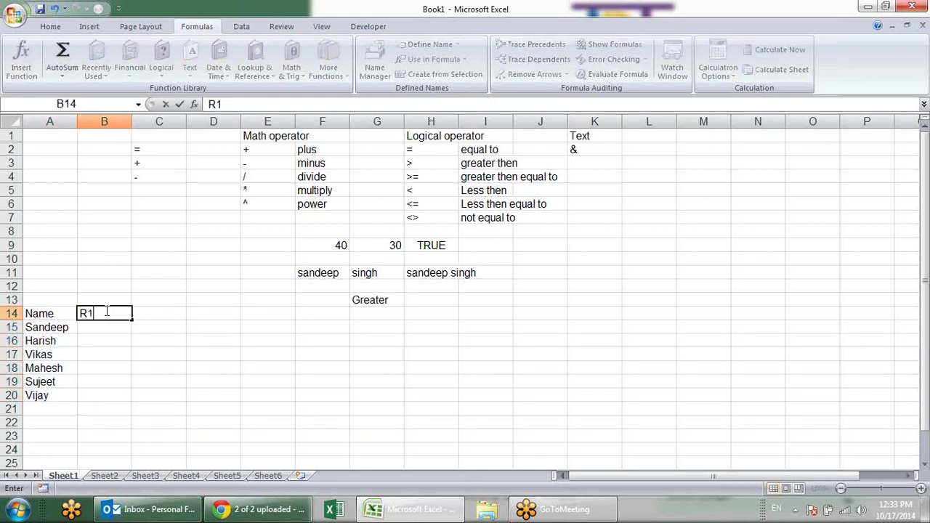
key("Return")
left_click(108, 311)
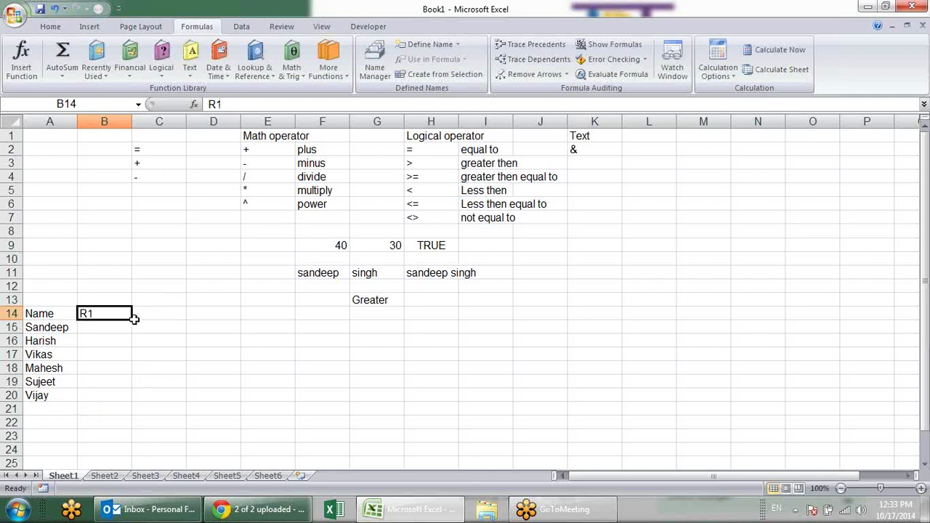
left_click_drag(132, 320, 235, 325)
- Enter the y/n marks for all six candidates in B15:D20
key("Down")
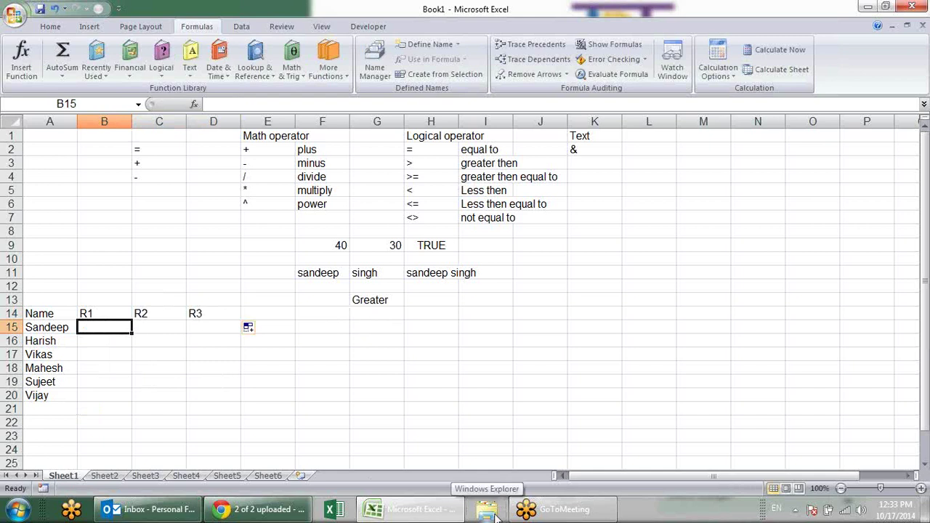
type("y")
key("Tab")
type("n")
key("Tab")
type("y")
key("Return")
key("Left")
key("Left")
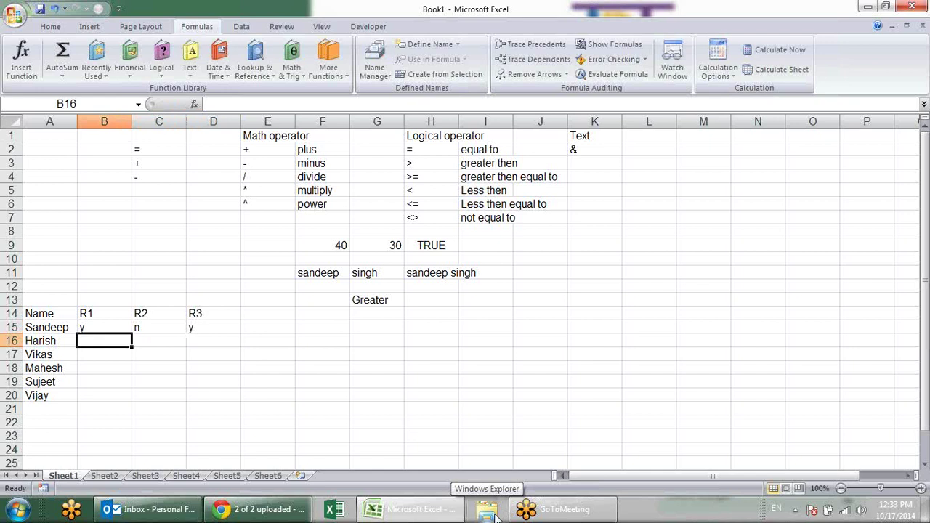
type("y\ty")
key("Tab")
type("y")
key("Return")
key("Left")
key("Left")
type("y")
key("Tab")
type("n")
key("Tab")
type("y")
key("Return")
key("Left")
key("Left")
key("Left")
key("Right")
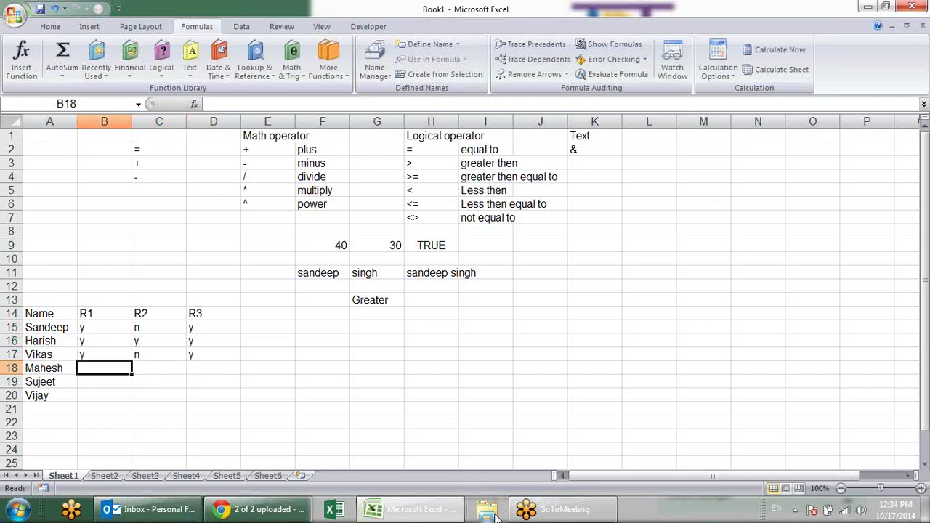
type("n")
key("Tab")
type("n")
key("Tab")
type("y")
key("Return")
key("Left")
key("Left")
type("y")
key("Tab")
type("y")
key("Tab")
type("y")
key("Return")
key("Left")
key("Left")
type("n")
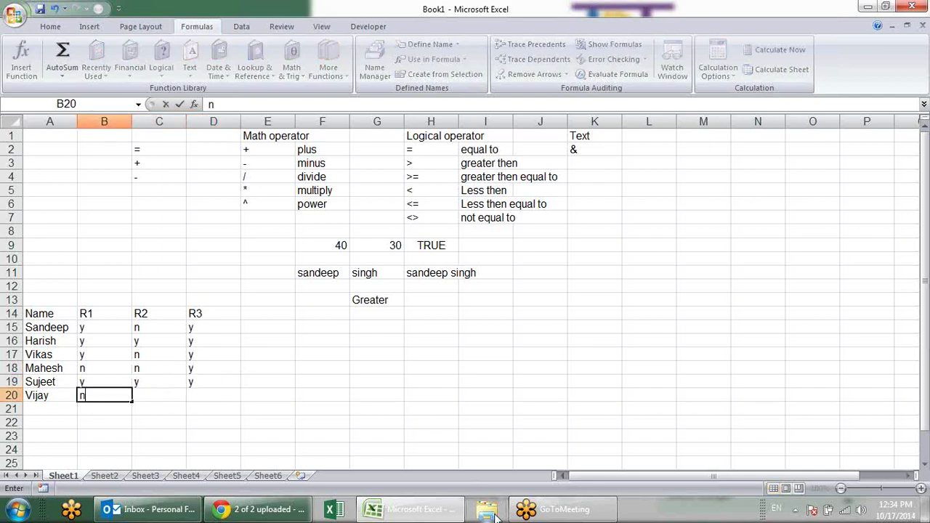
key("Tab")
type("n")
key("Tab")
type("n")
key("Tab")
- Type the Result heading in E14 and select the first Result cell, E15
key("Up")
key("Up")
key("Up")
key("Up")
key("Up")
type("REs")
key("BackSpace")
key("BackSpace")
type("esult")
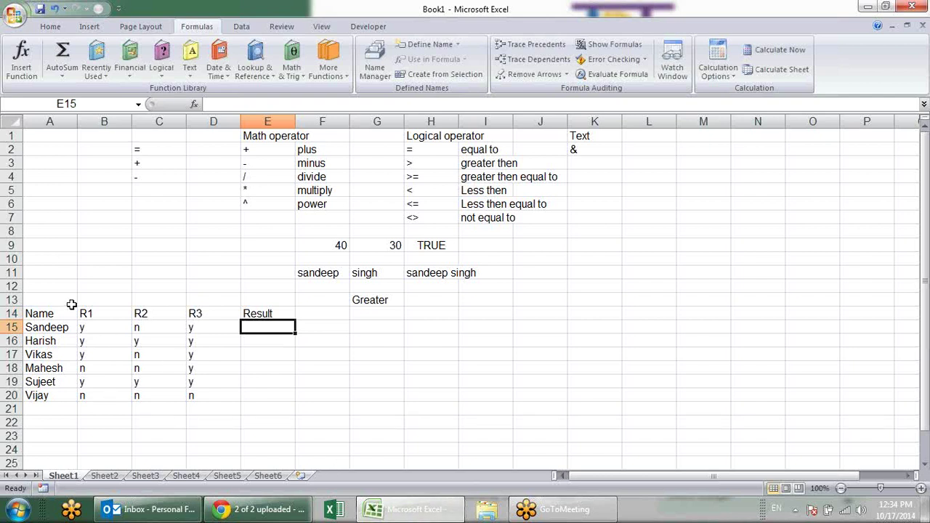
left_click_drag(83, 313, 201, 317)
left_click(202, 338)
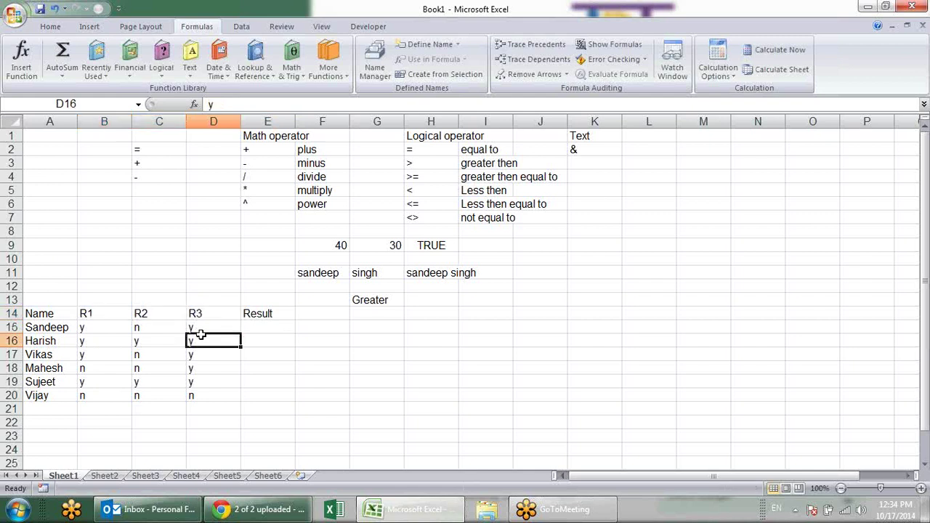
left_click(284, 329)
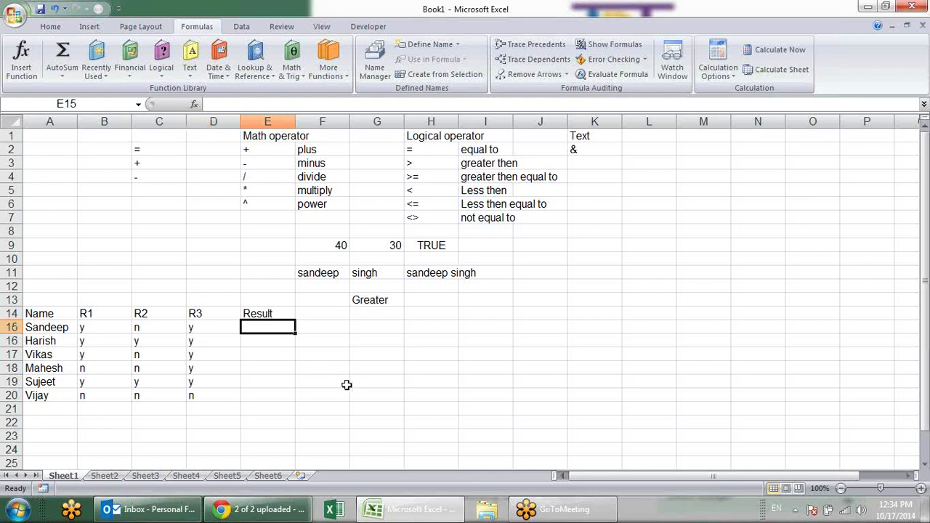
key("BackSpace")
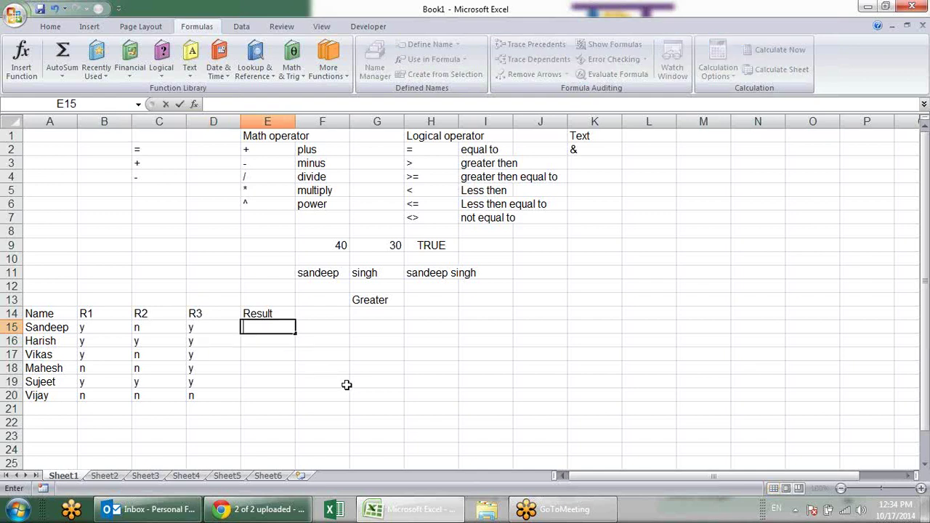
- In E15, build nested IFs testing B15, C15 and D15 for "y", innermost returning Selected/Rejected
key("Escape")
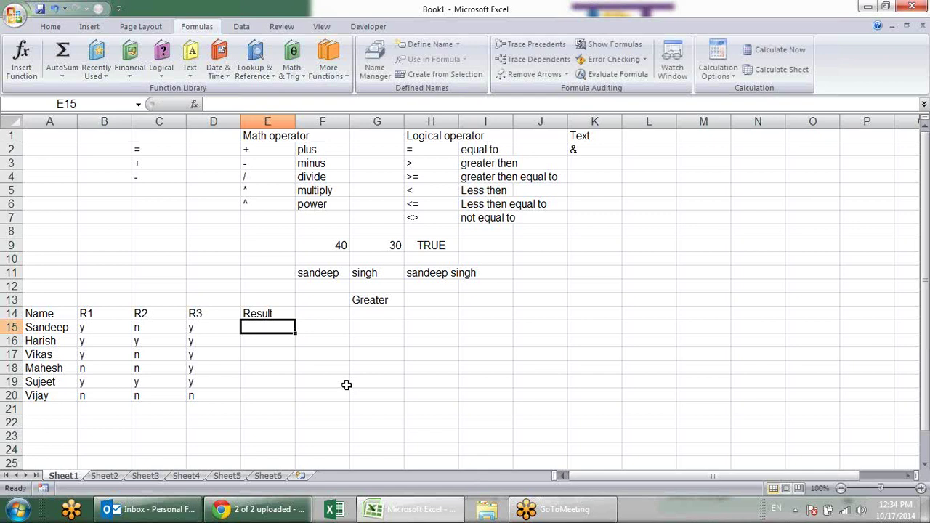
type("=")
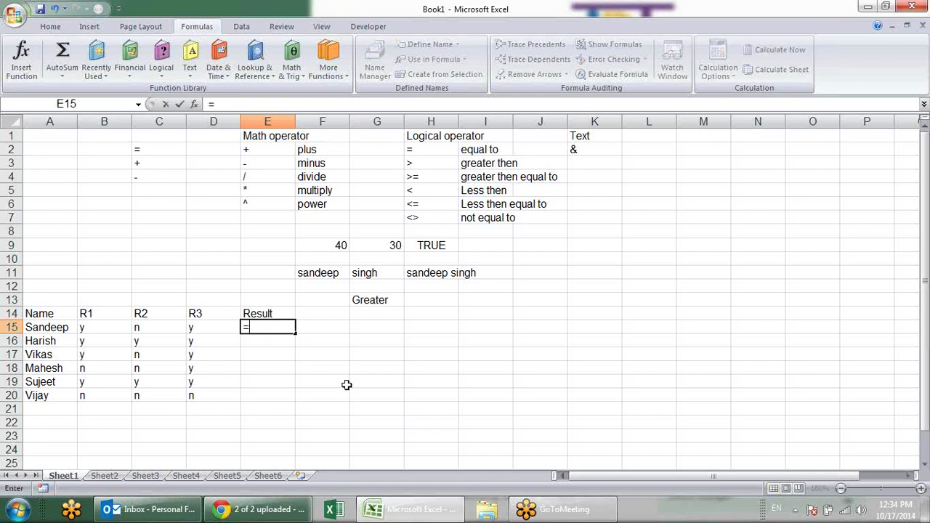
type("IF(")
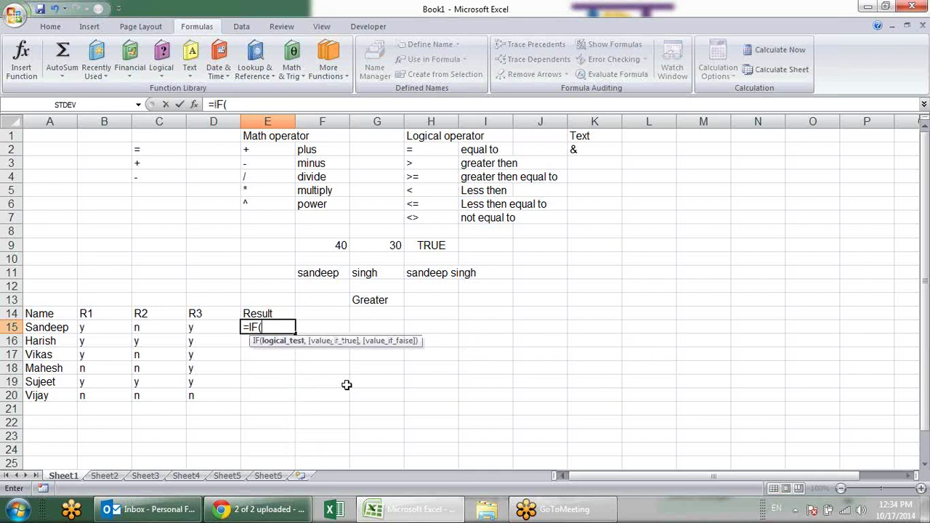
key("Left")
key("Left")
key("Left")
type("=\"y\"")
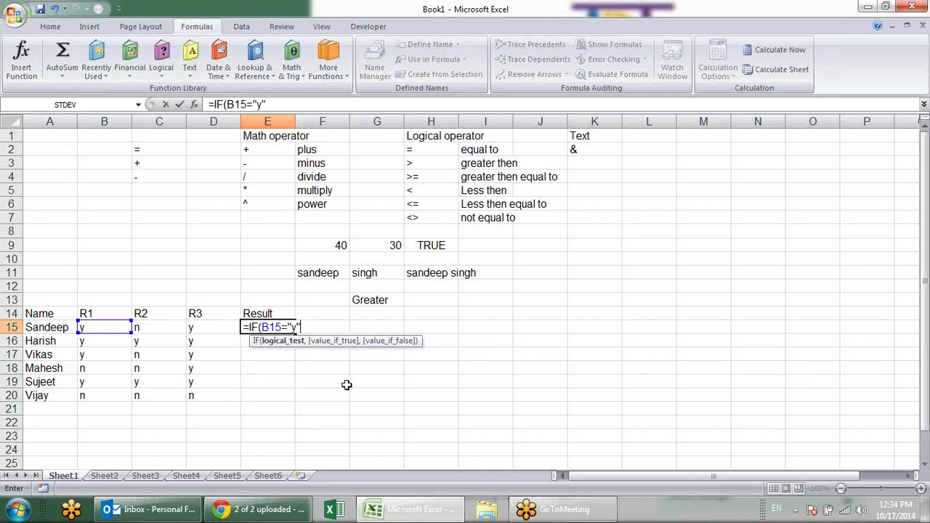
type(",")
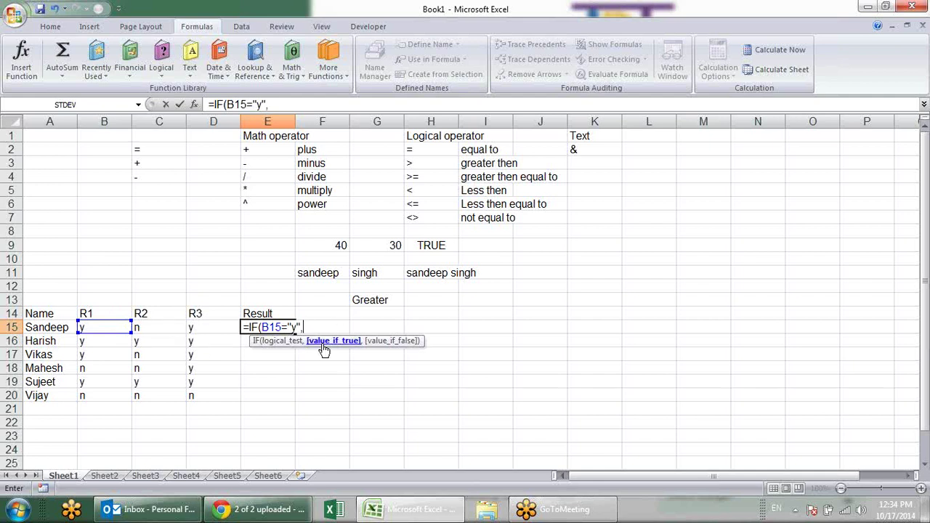
type("if")
double_click(324, 352)
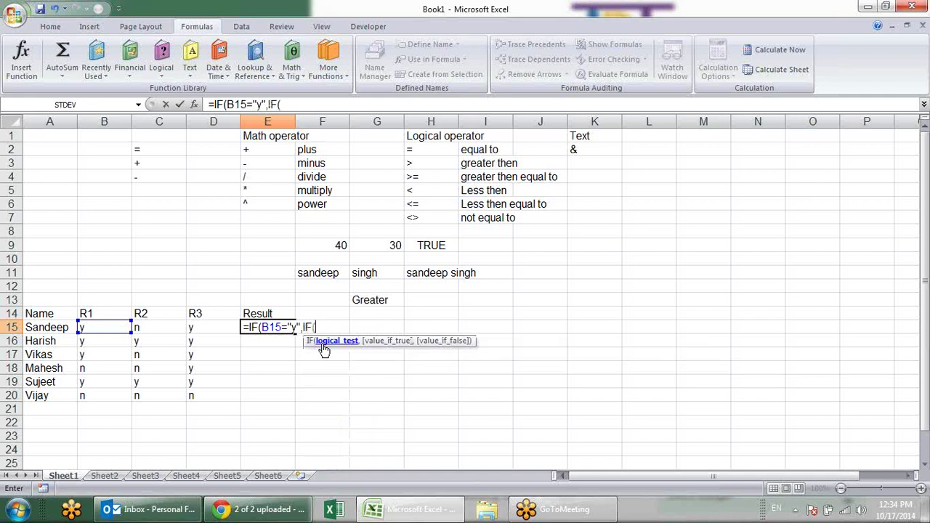
left_click(166, 330)
type("=\"y\"")
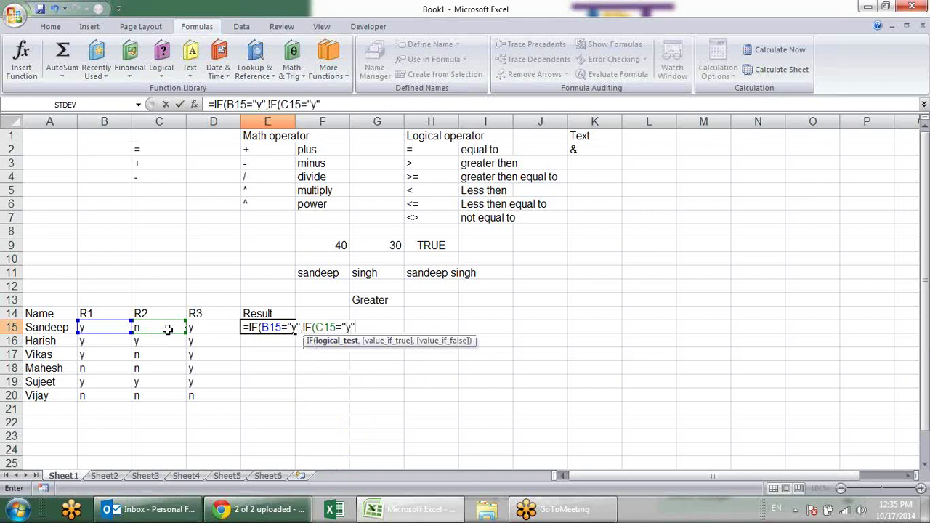
type(",")
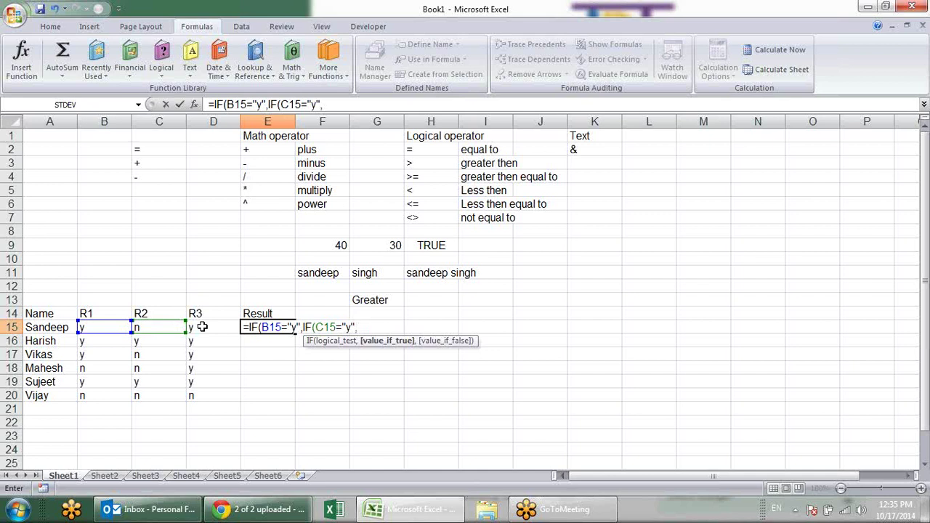
type("if")
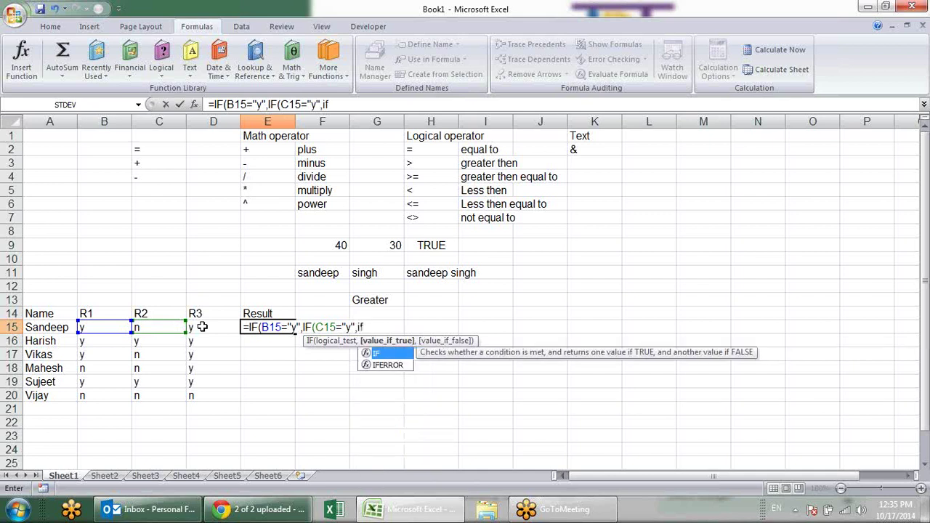
key("Return")
key("Return")
type("(")
left_click(202, 327)
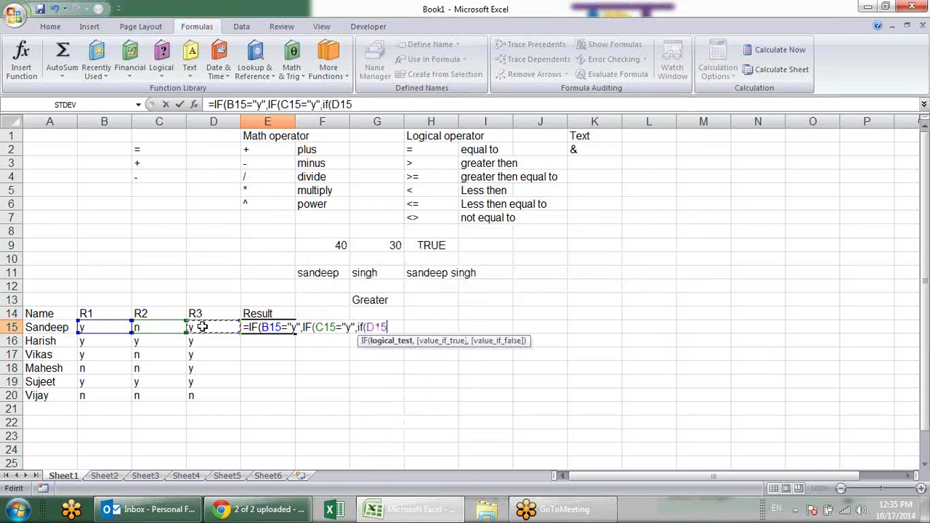
type("=\"Y\"")
key("BackSpace")
key("BackSpace")
type("y\"")
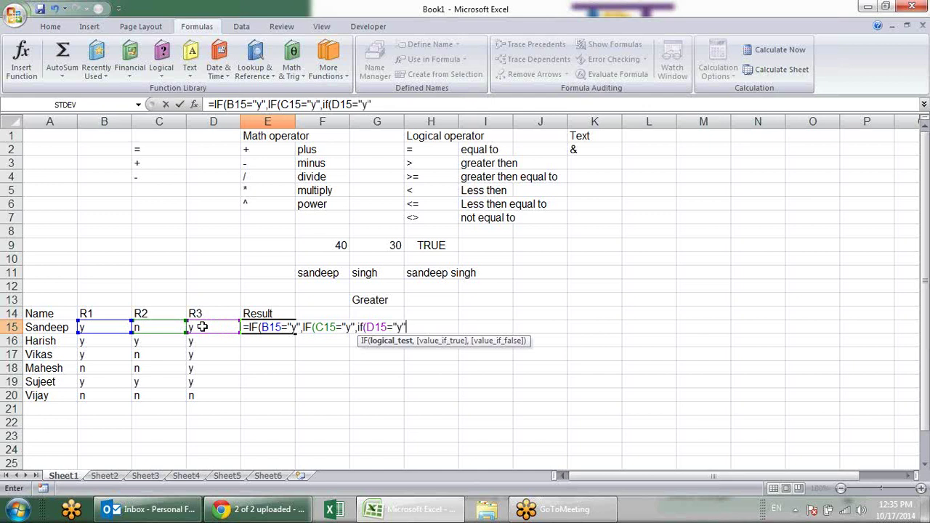
type(",")
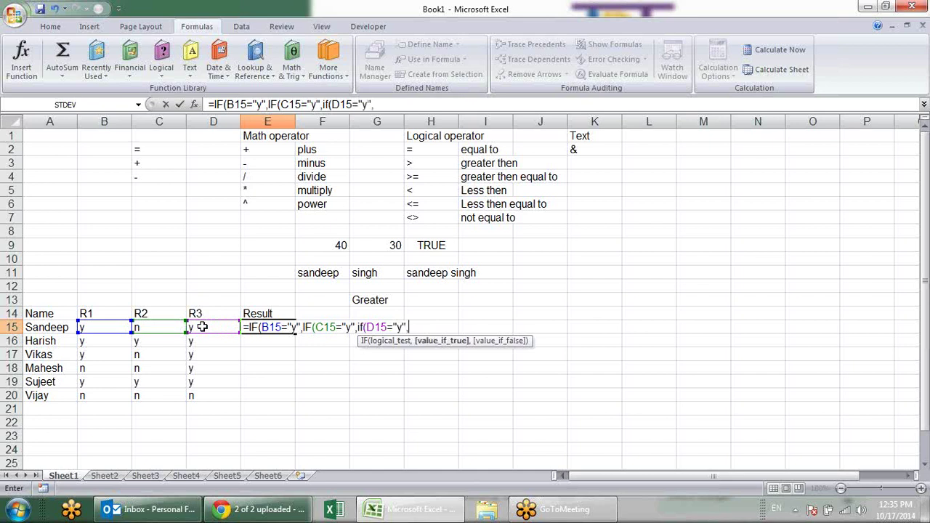
type("\"")
type("Selected")
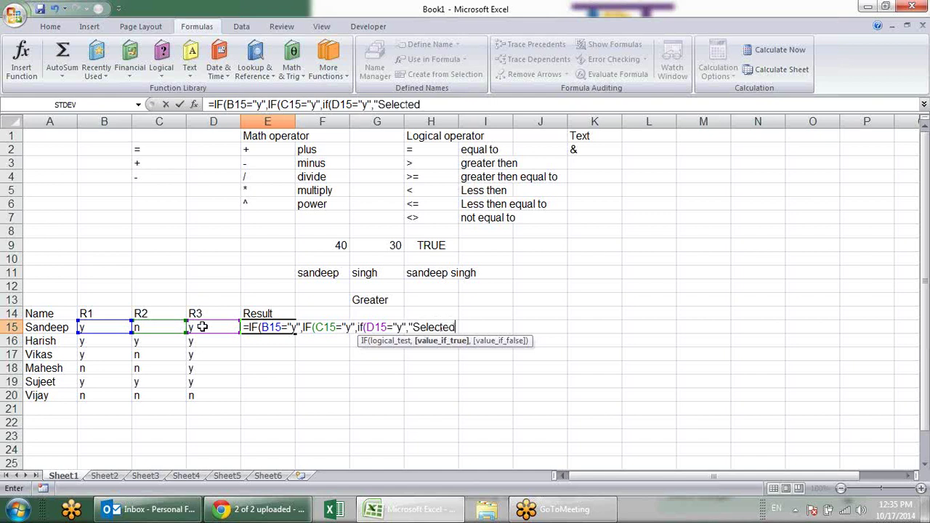
type("\",")
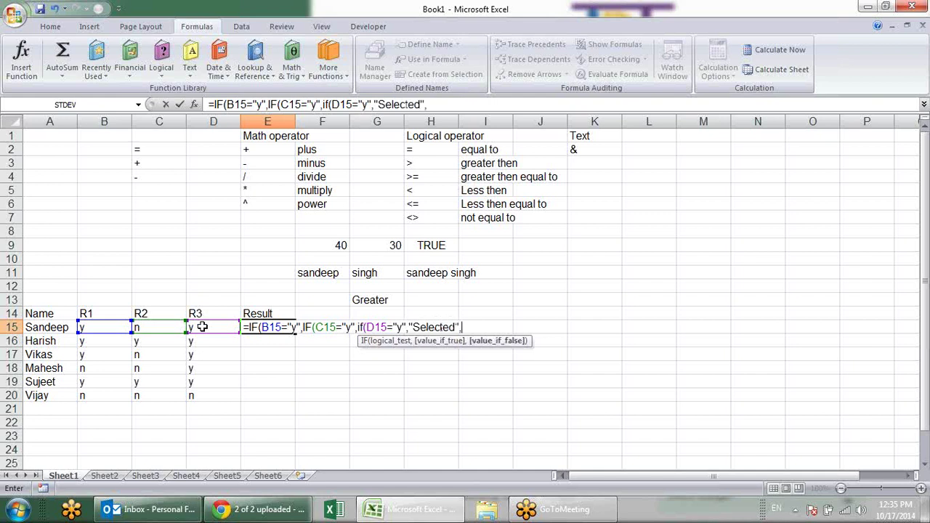
type("\"Re")
type("jected")
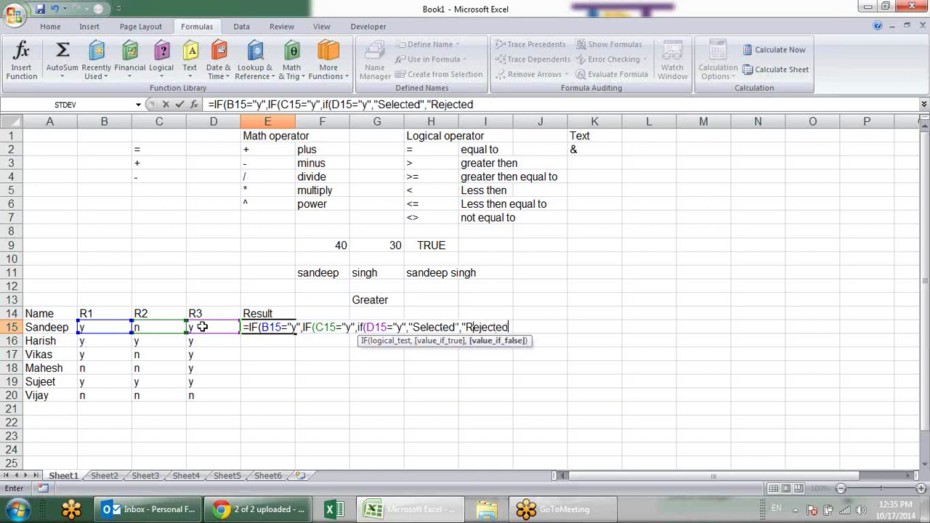
type("\")")
- Add "Rejected" as the false value for both outer IFs and enter the formula
key("End")
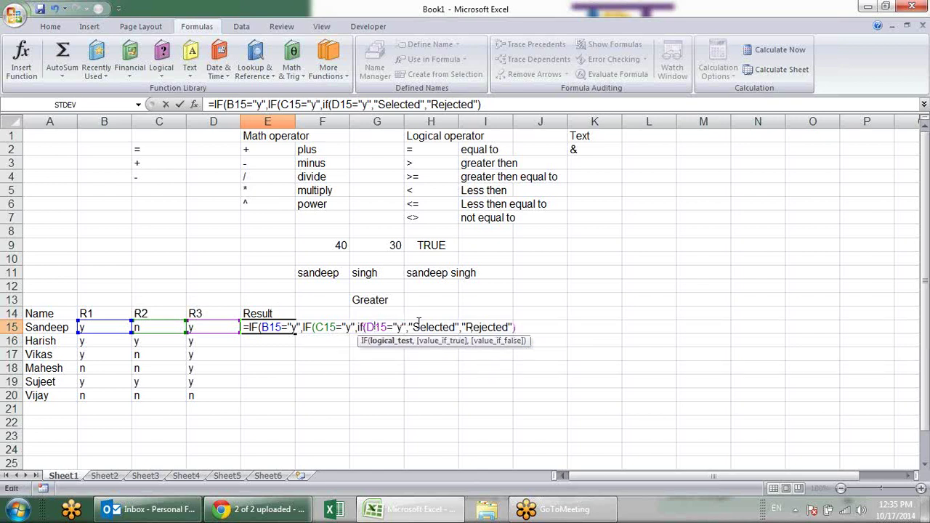
left_click(324, 327)
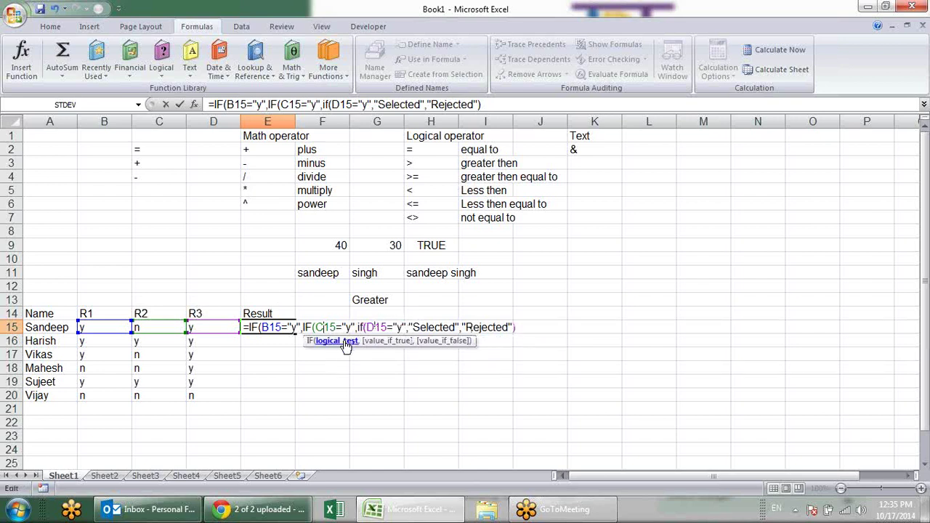
left_click(336, 341)
left_click(390, 348)
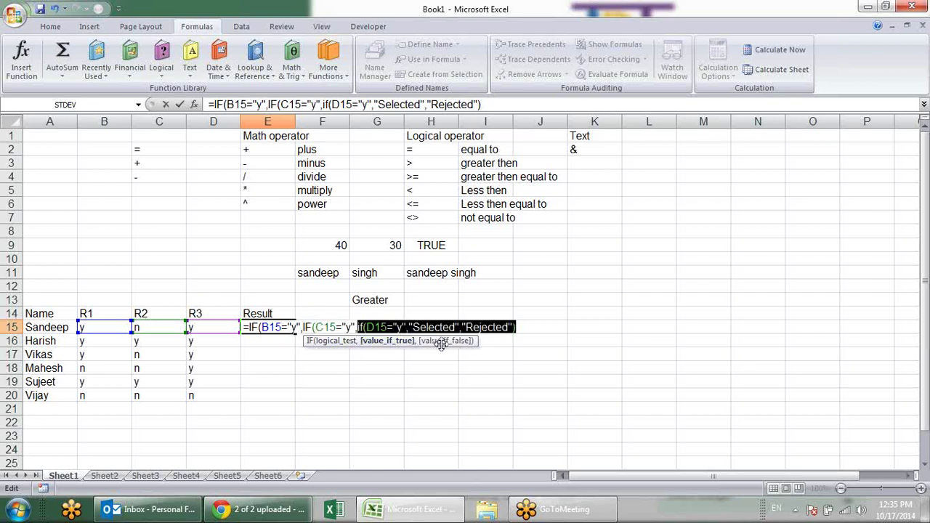
left_click(524, 327)
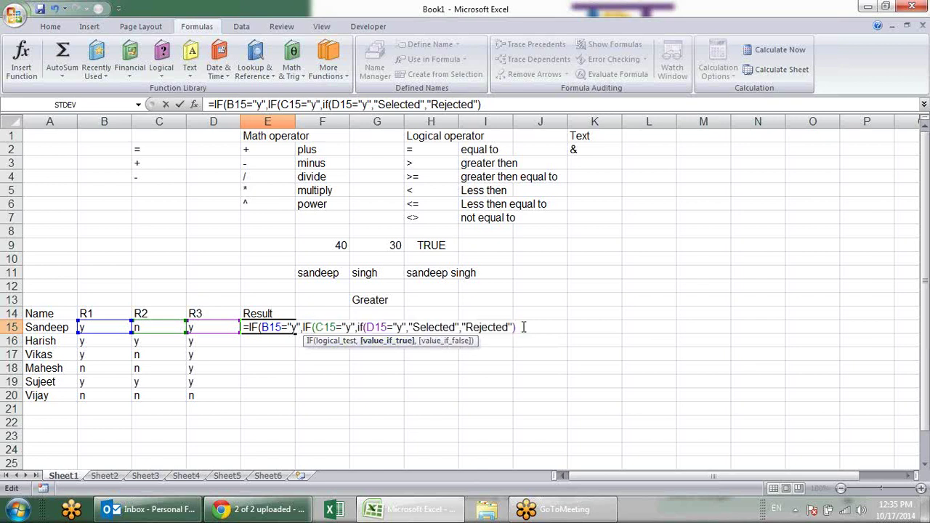
type(",")
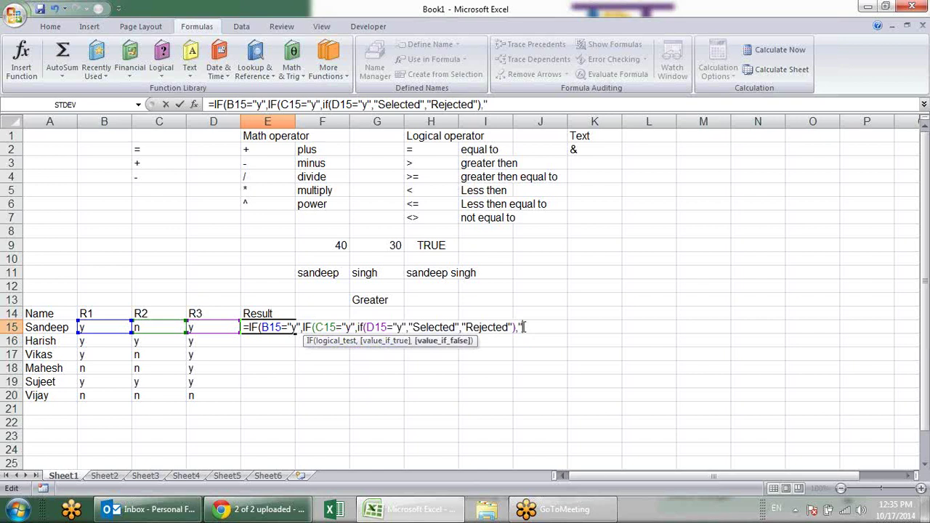
type("RE")
key("BackSpace")
type("ejected\")")
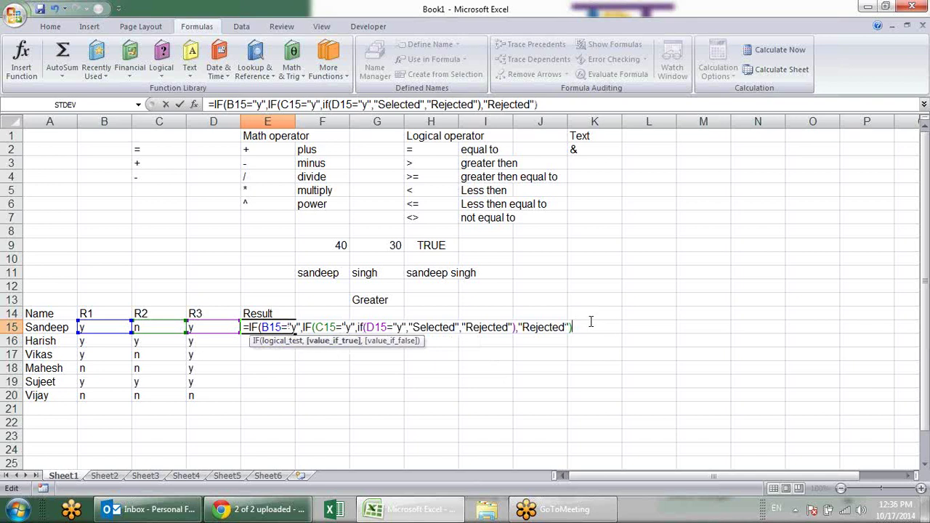
type(",\"Rejected\"")
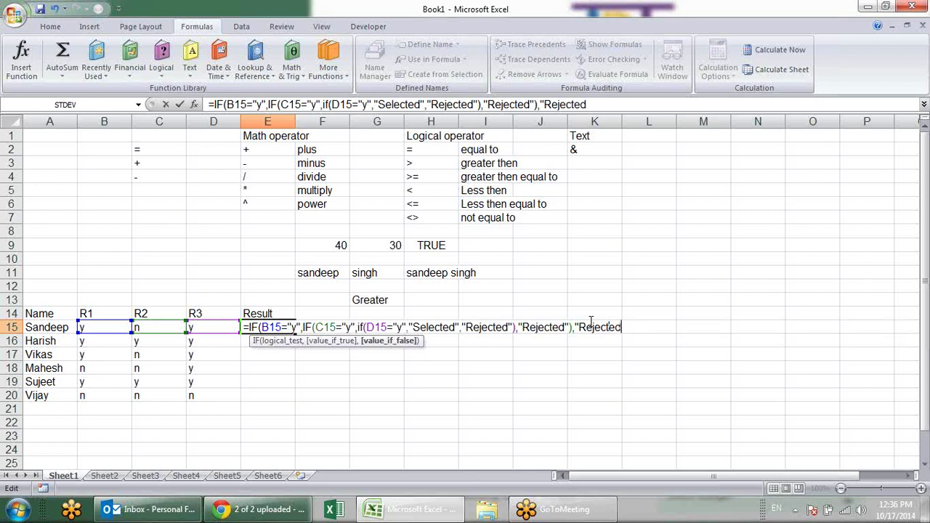
type(")")
key("Return")
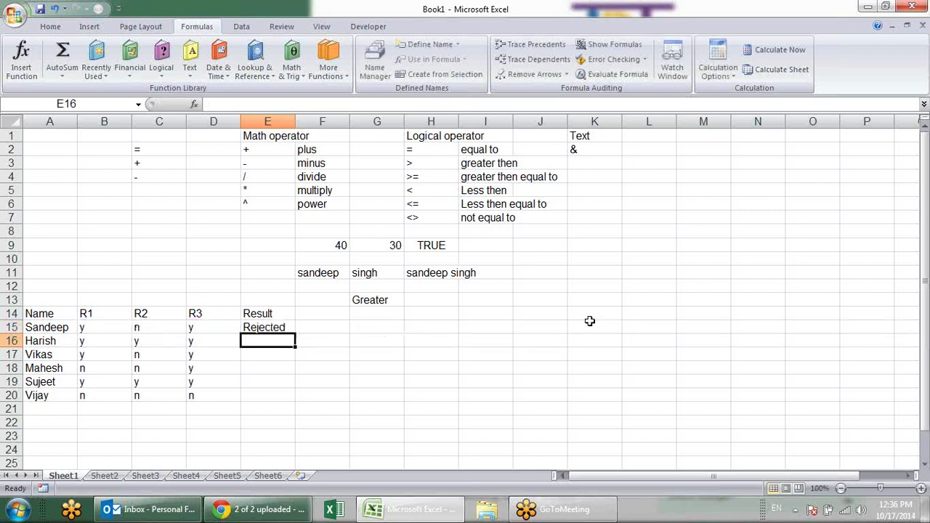
- Fill the E15 nested IF down to E20 and check the copied formulas
left_click(288, 325)
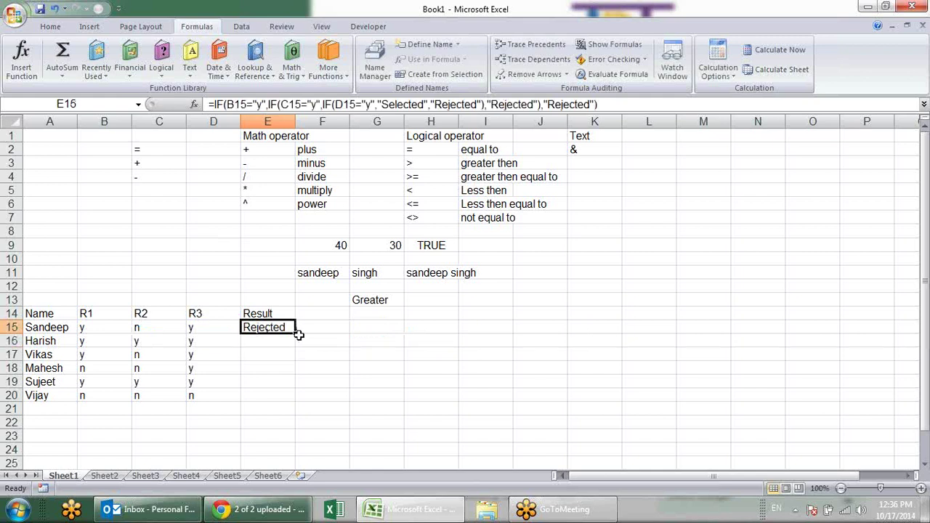
mouse_move(295, 334)
left_mouse_down()
mouse_move(298, 413)
mouse_move(299, 405)
left_mouse_up()
left_click(336, 360)
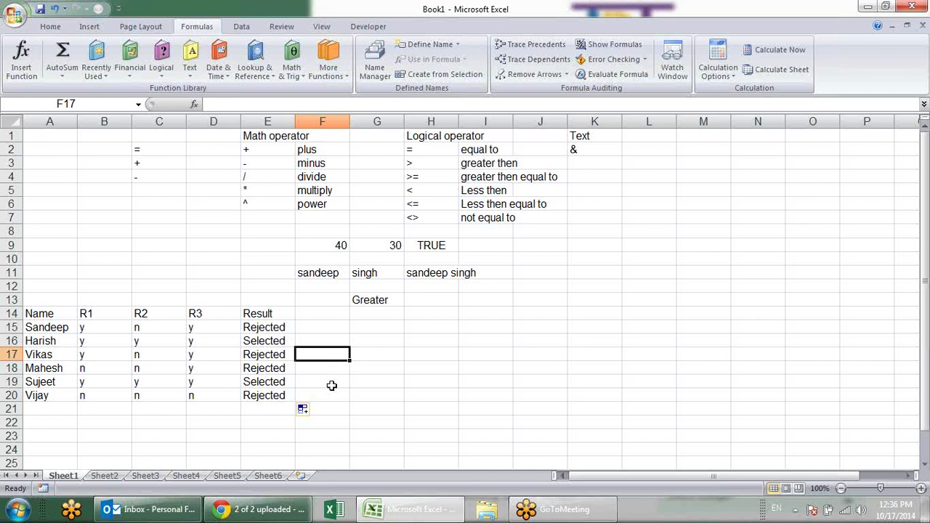
left_click(285, 338)
left_click(283, 327)
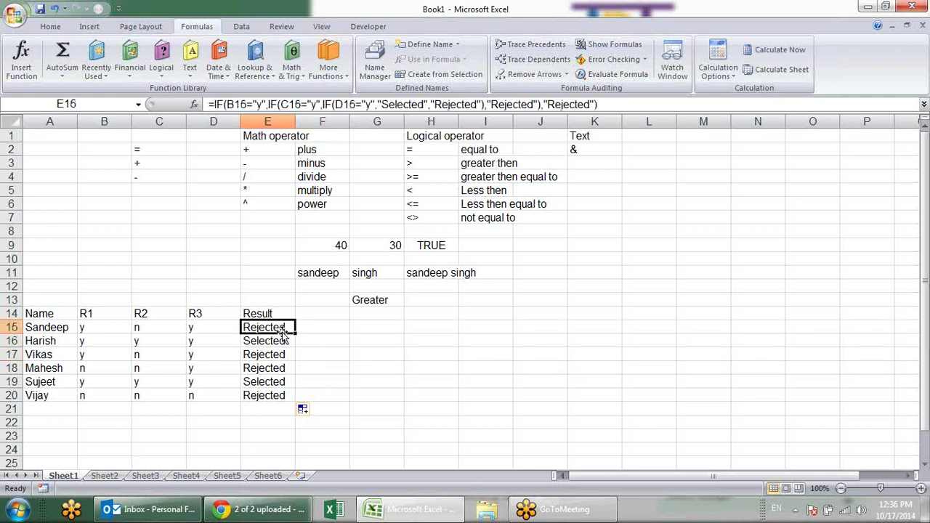
left_click(282, 340)
left_click(279, 354)
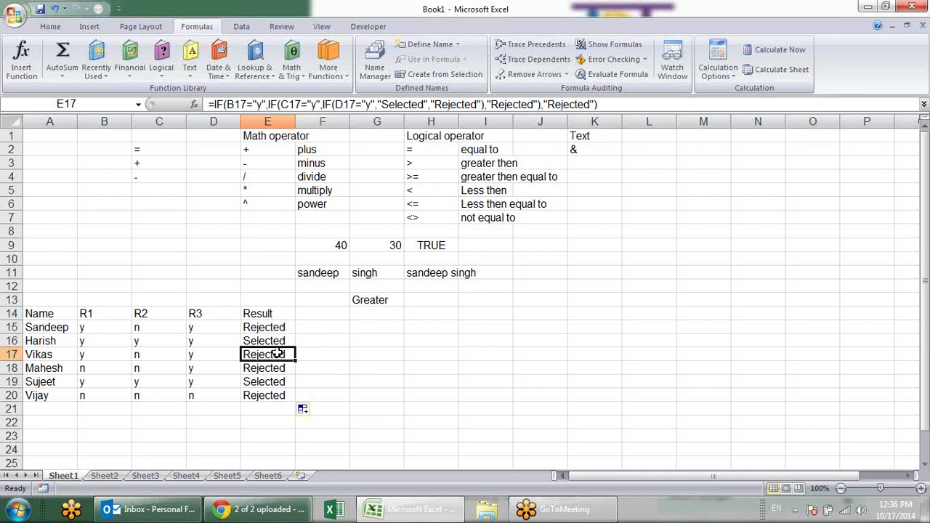
left_click(266, 382)
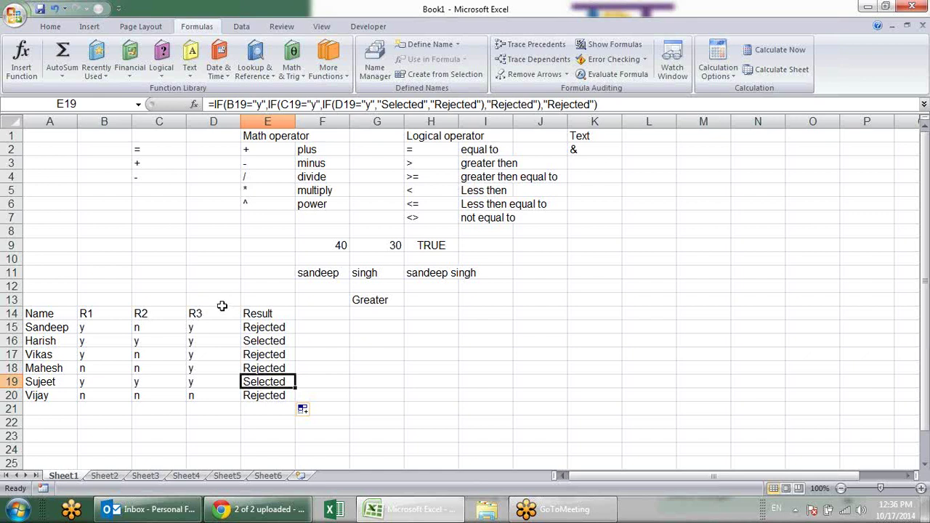
- Compare row 15's R1, R2 and R3 marks against its Result, then select F15
left_click(105, 322)
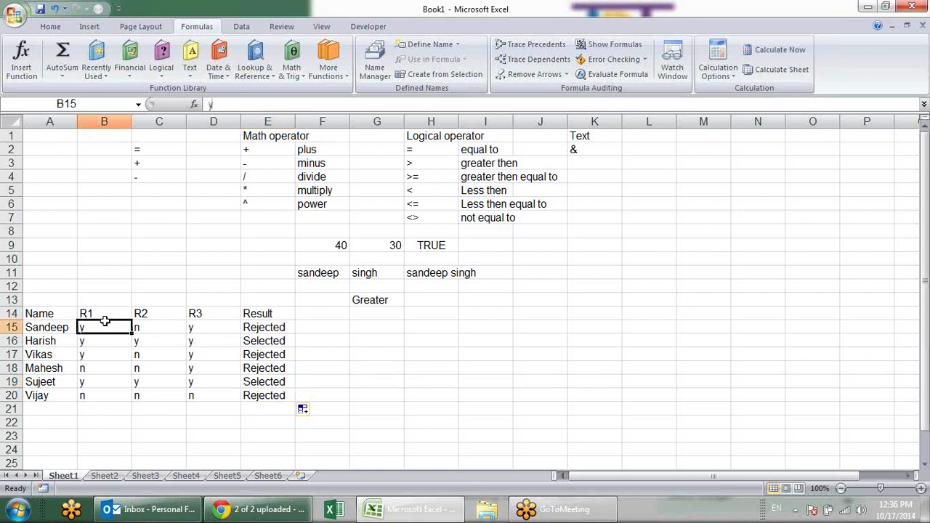
left_click(151, 328)
left_click(222, 328)
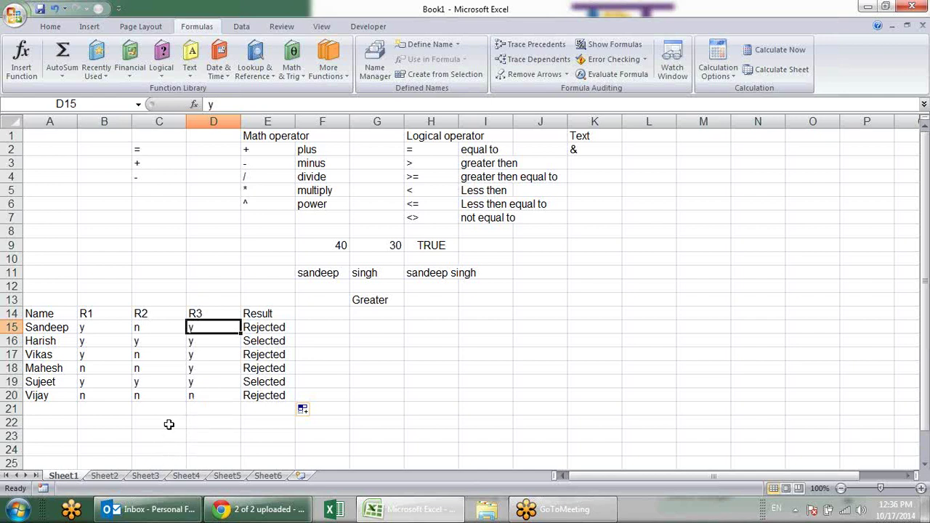
left_click(115, 328)
left_click(150, 323)
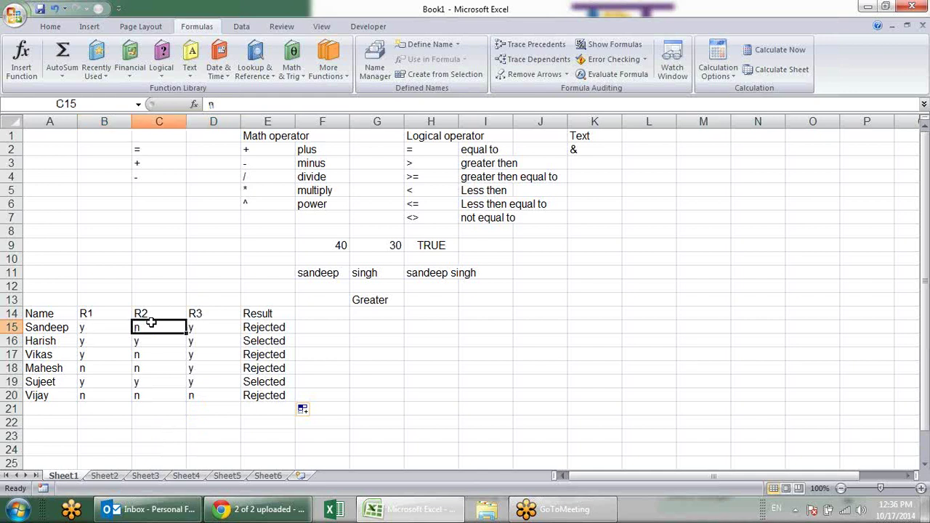
left_click(205, 329)
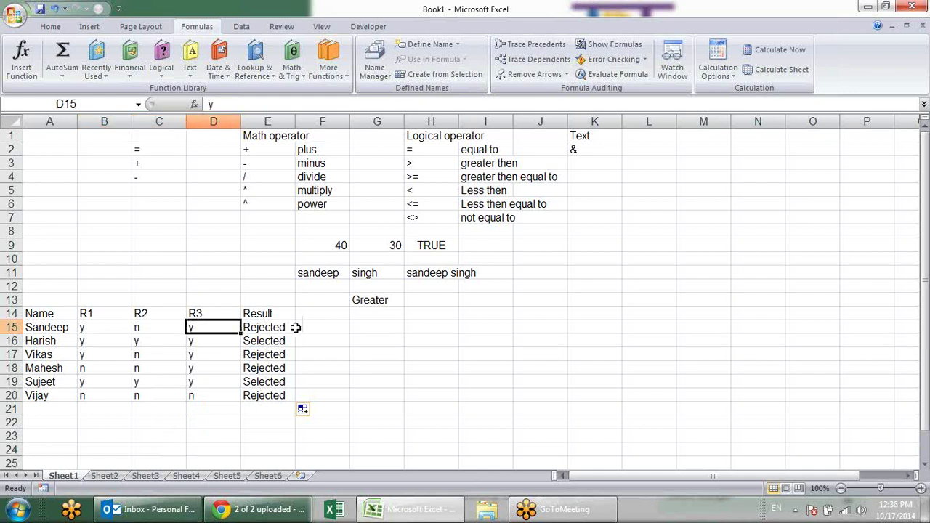
left_click(298, 326)
- Enter =AND(B15="y",C15="y",D15="y") in F15, picking each cell reference
type("=")
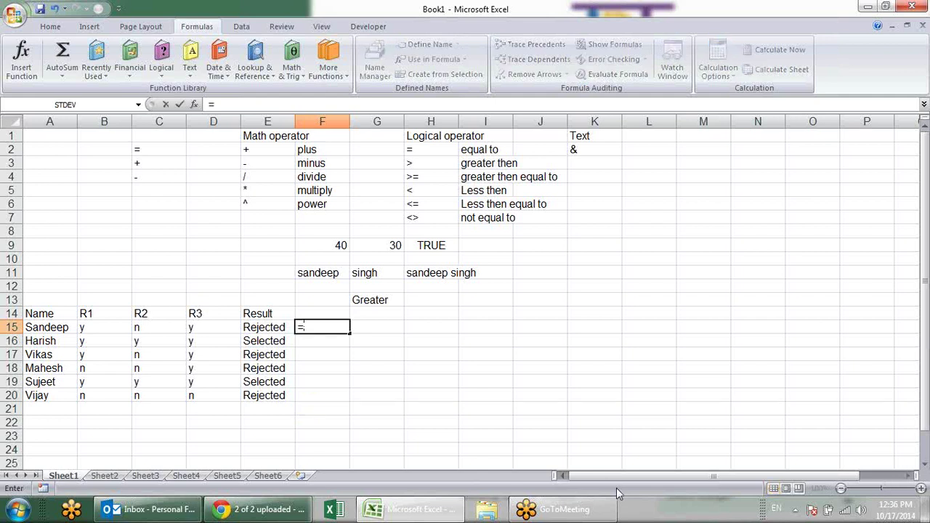
type("and")
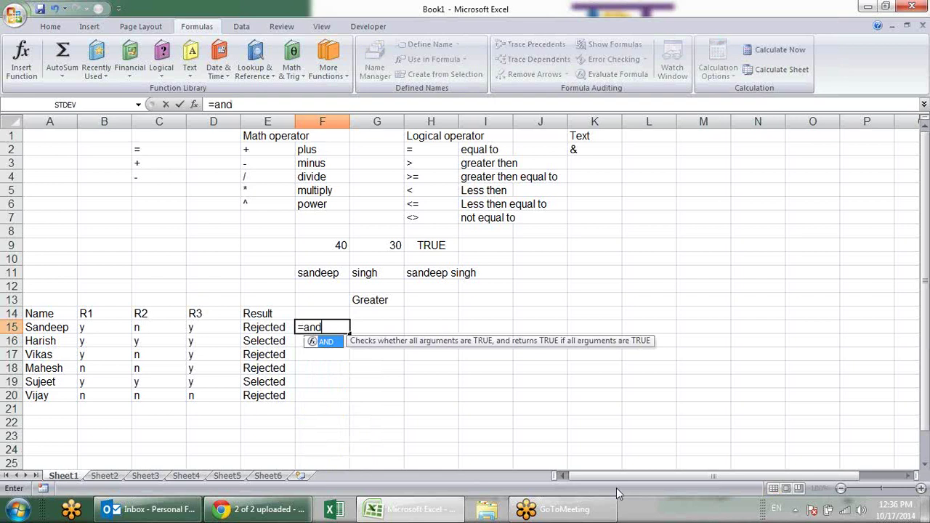
key("Tab")
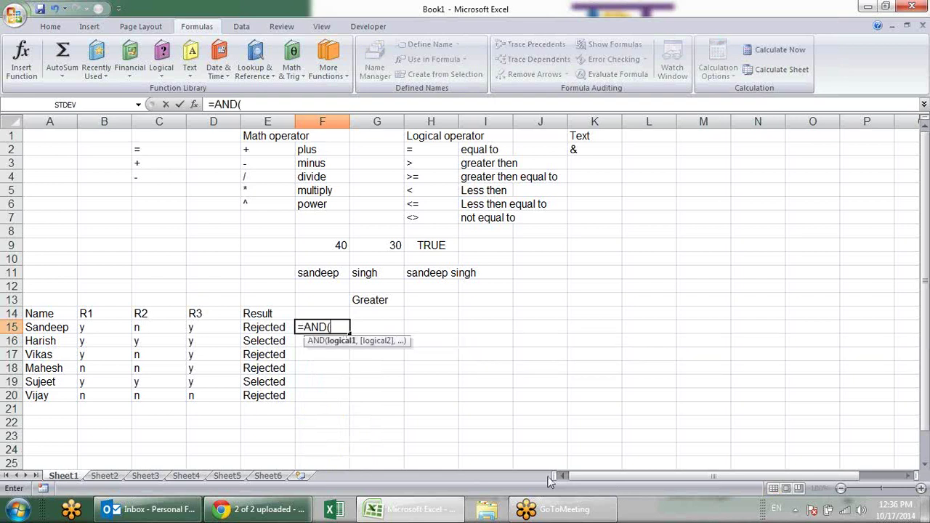
left_click(113, 328)
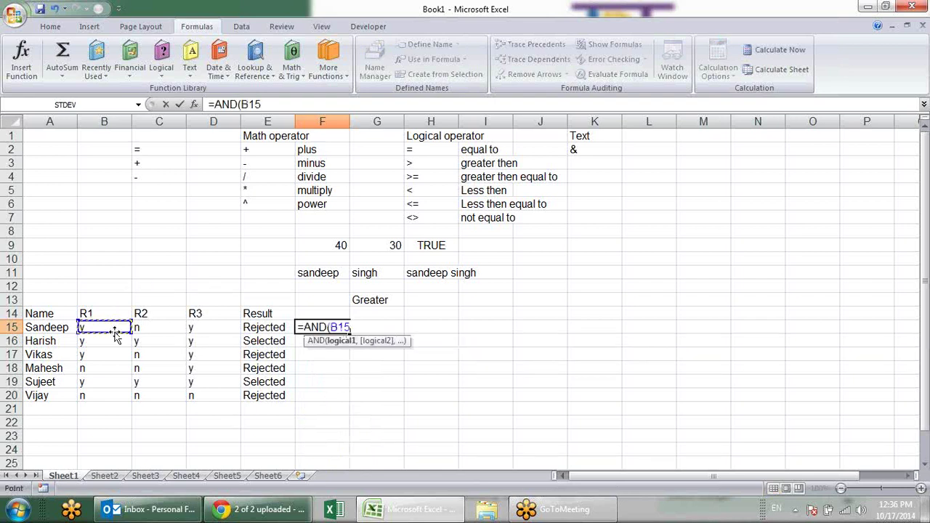
type("=\"y\"")
type(",")
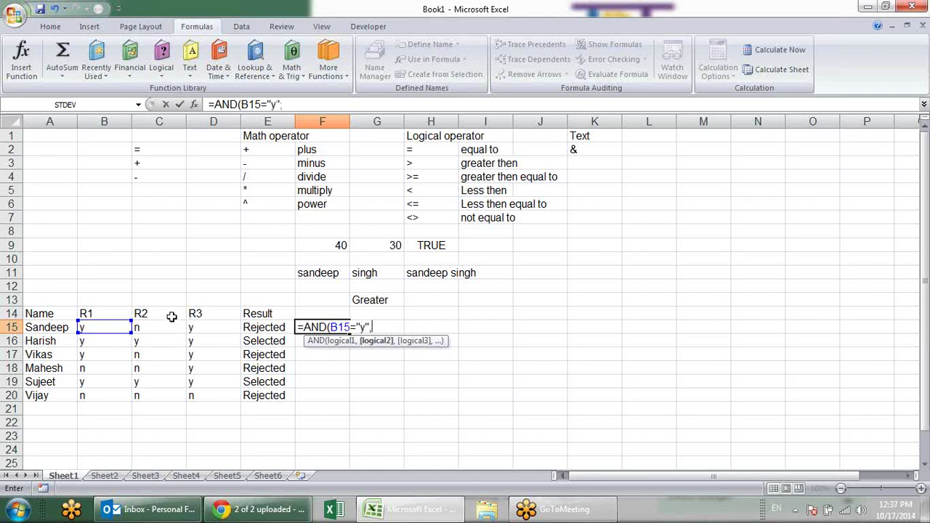
left_click(167, 329)
type("=\"y\"")
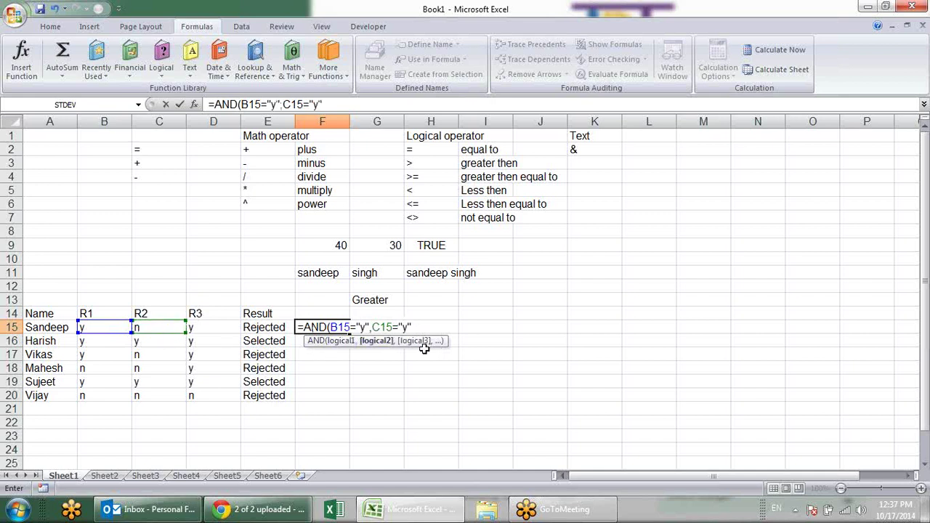
type(",")
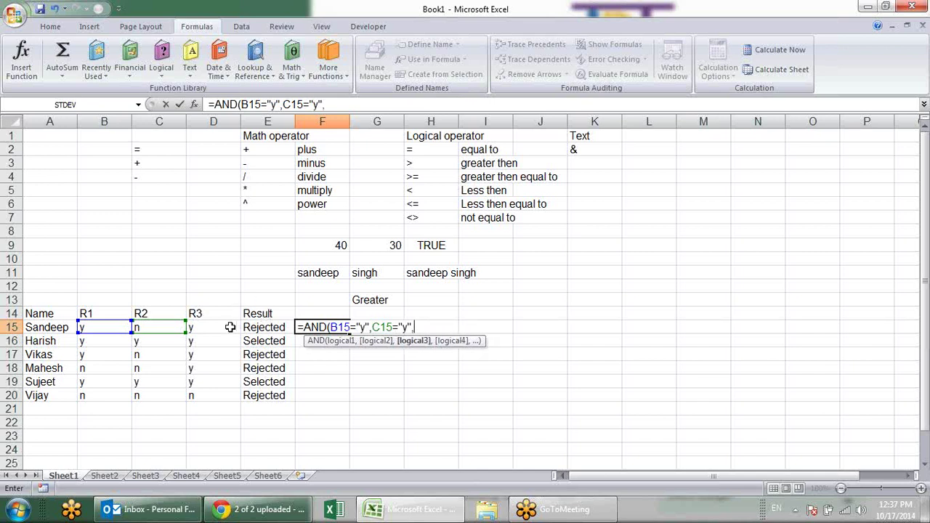
left_click(227, 329)
type("=\"y\")")
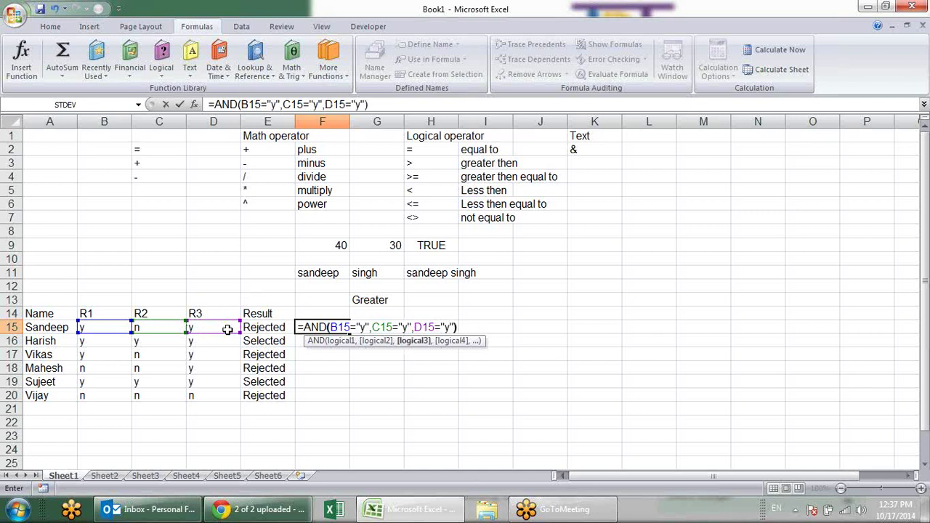
key("Return")
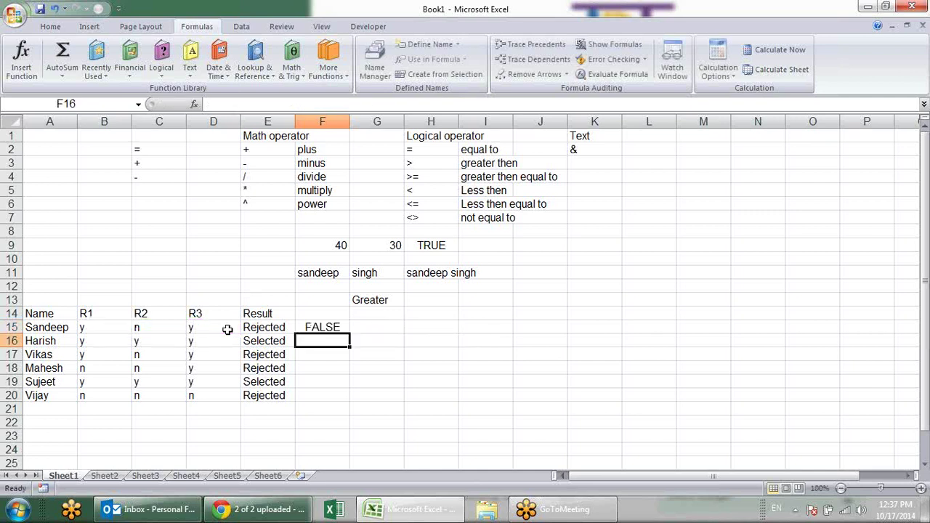
- Fill the F15 AND formula down to F20 and verify the copied formula in F16
key("Up")
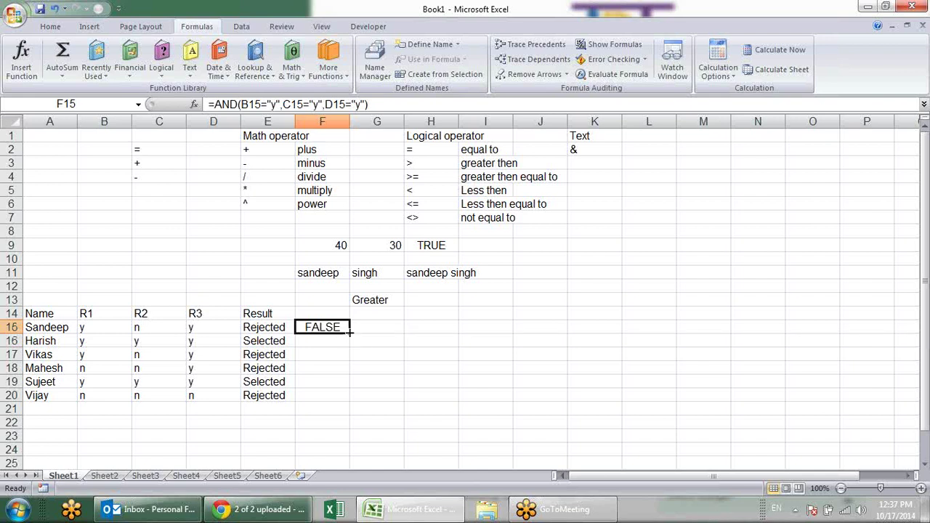
mouse_move(349, 333)
left_mouse_down()
mouse_move(351, 412)
mouse_move(350, 400)
left_mouse_up()
left_click(323, 339)
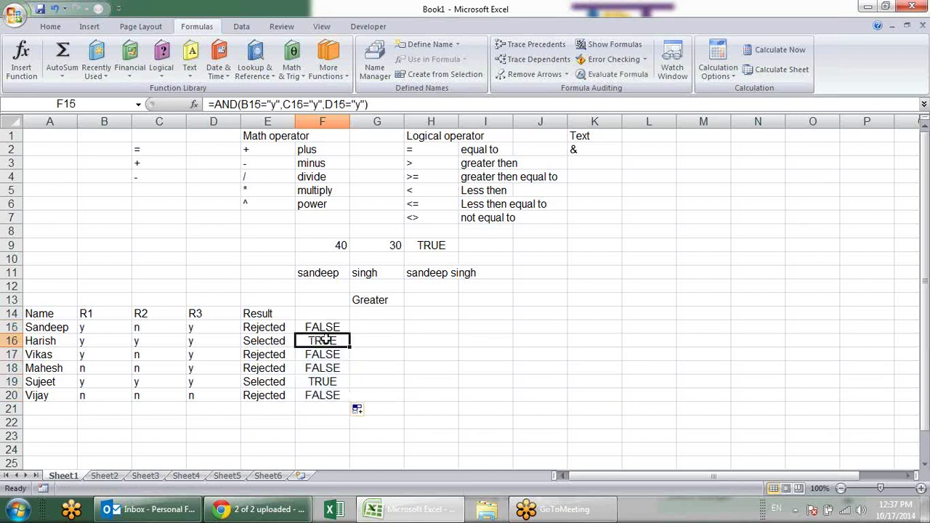
left_click(323, 383)
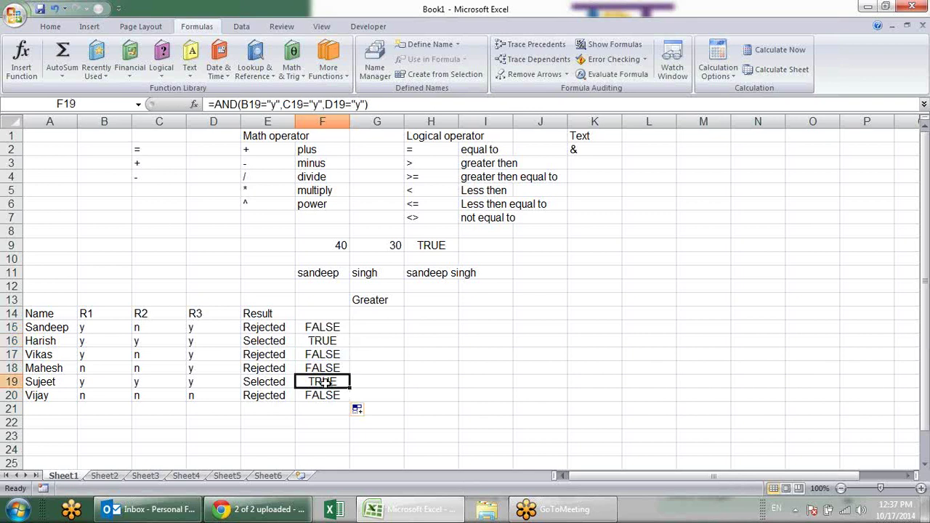
left_click(325, 340)
double_click(329, 341)
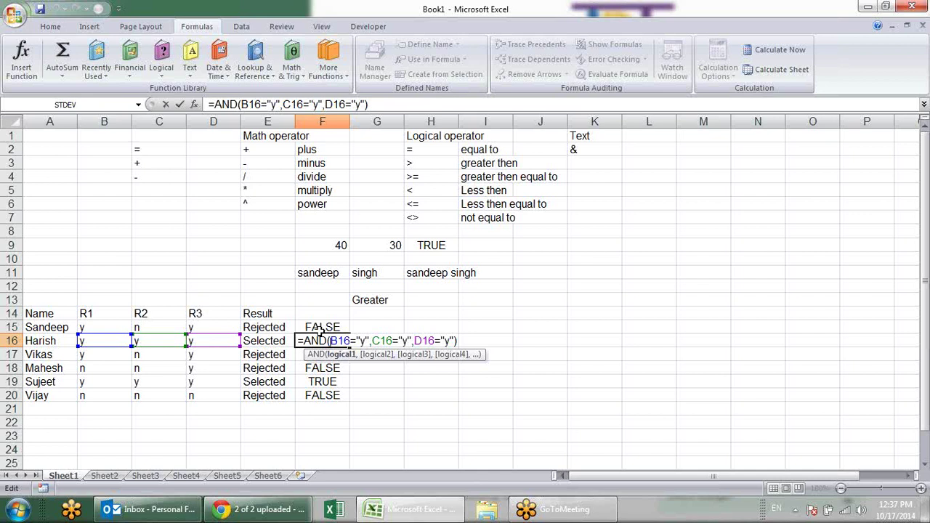
left_click_drag(305, 341, 509, 343)
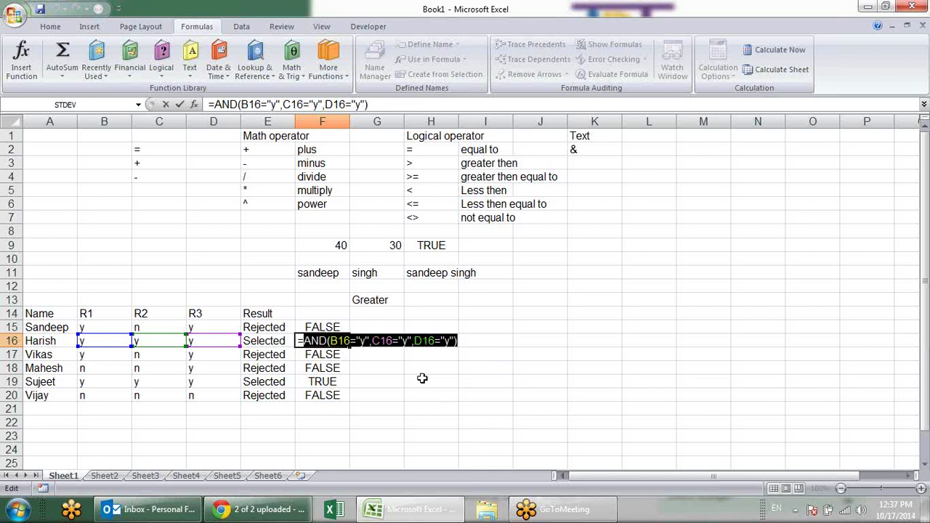
left_click(389, 329)
- Enter =IF(F15,"Selected","rejected") in G15
type("=")
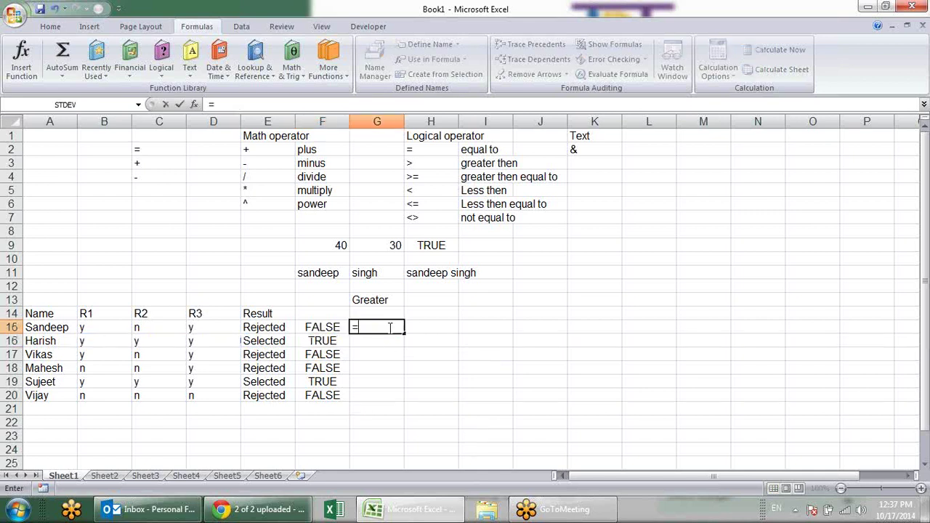
type("if")
key("Tab")
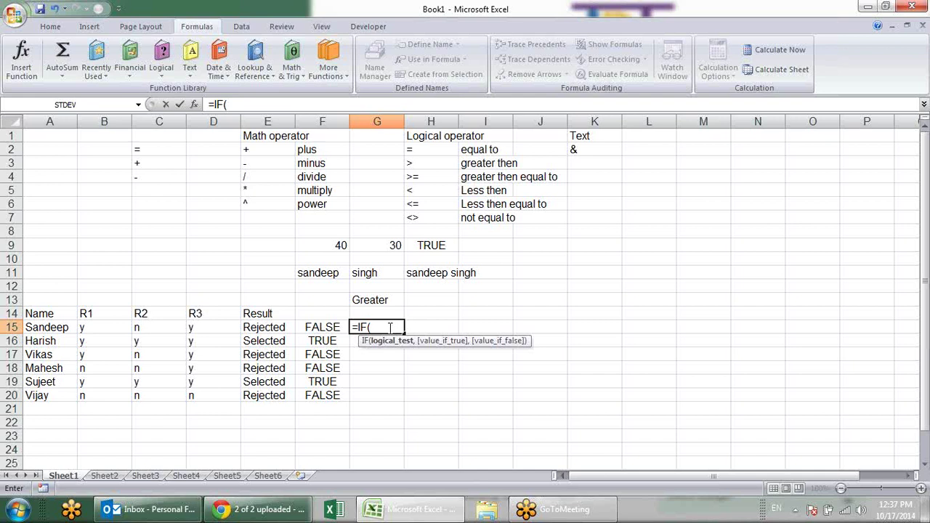
left_click(334, 329)
type(",")
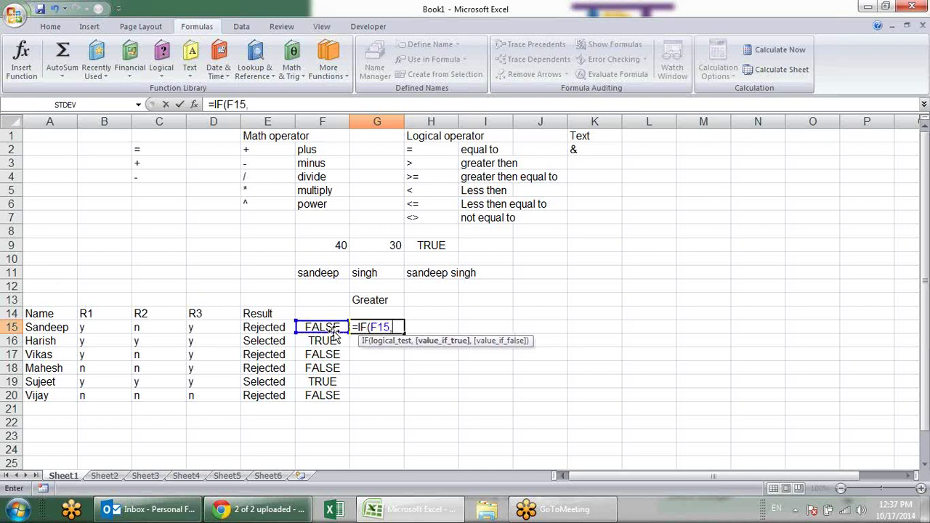
type("\"Selected\"")
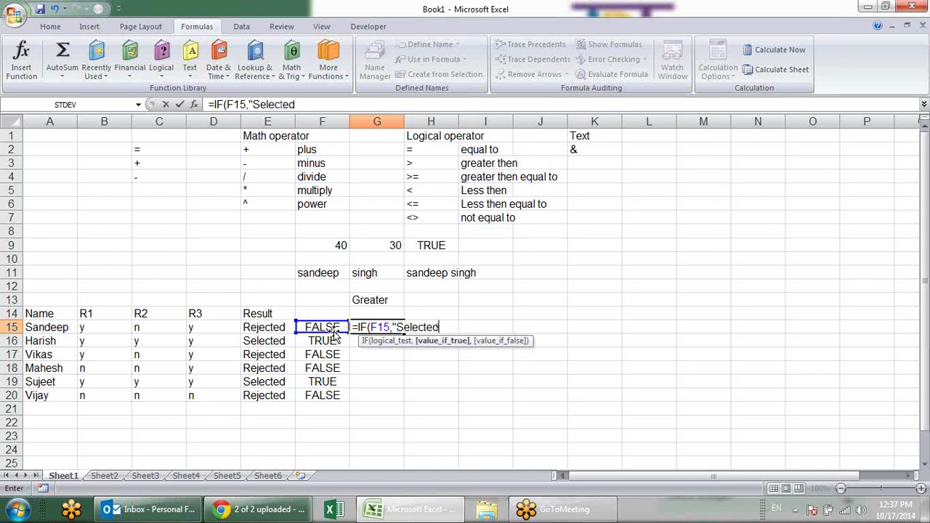
type(",\"rejected\")")
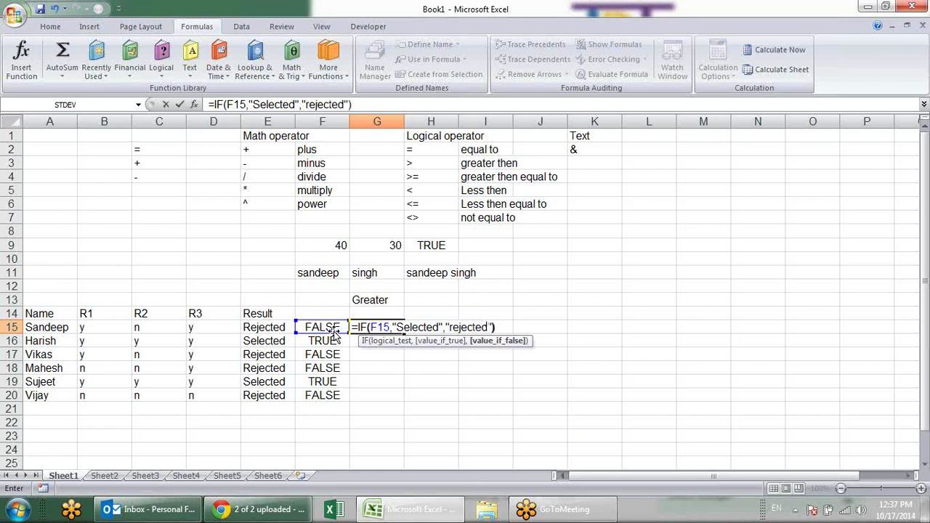
key("Return")
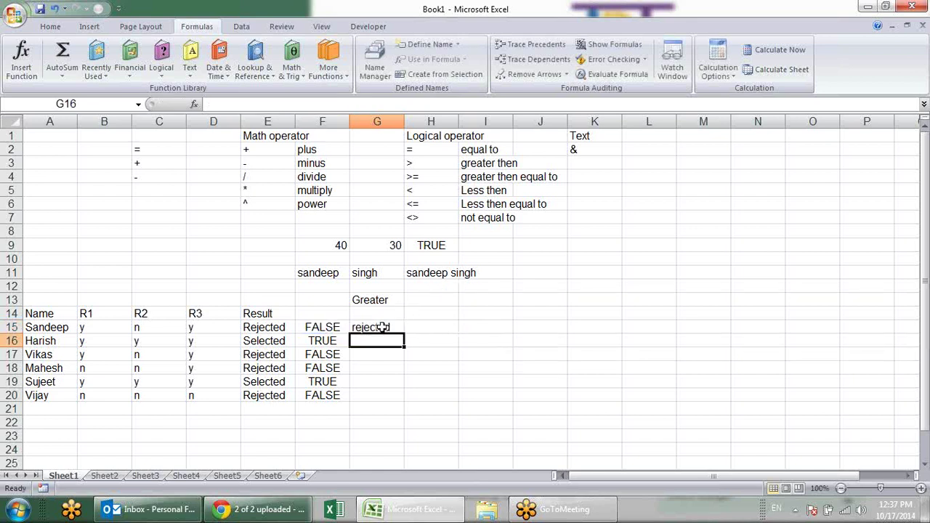
- Fill the G15 IF formula down to G20 and compare it with the F15 formula
left_click(397, 331)
left_click_drag(405, 334, 409, 409)
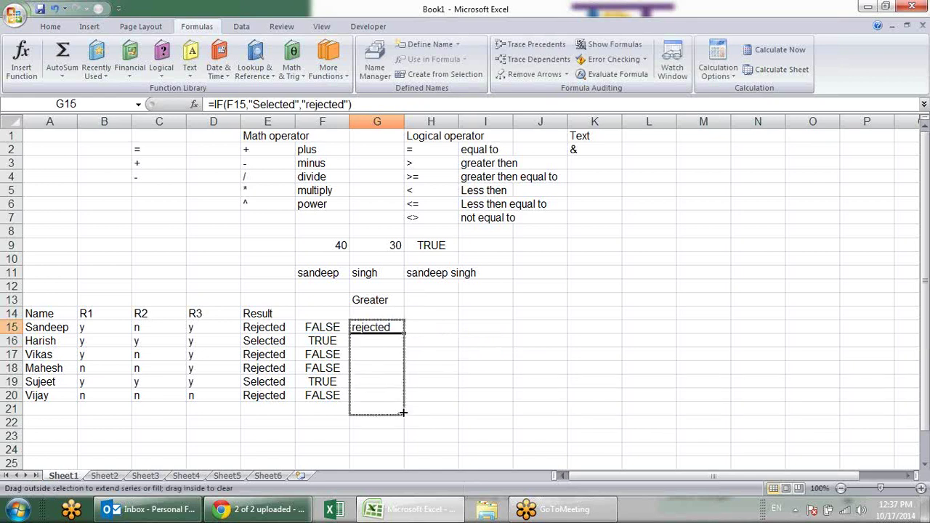
left_click(414, 376)
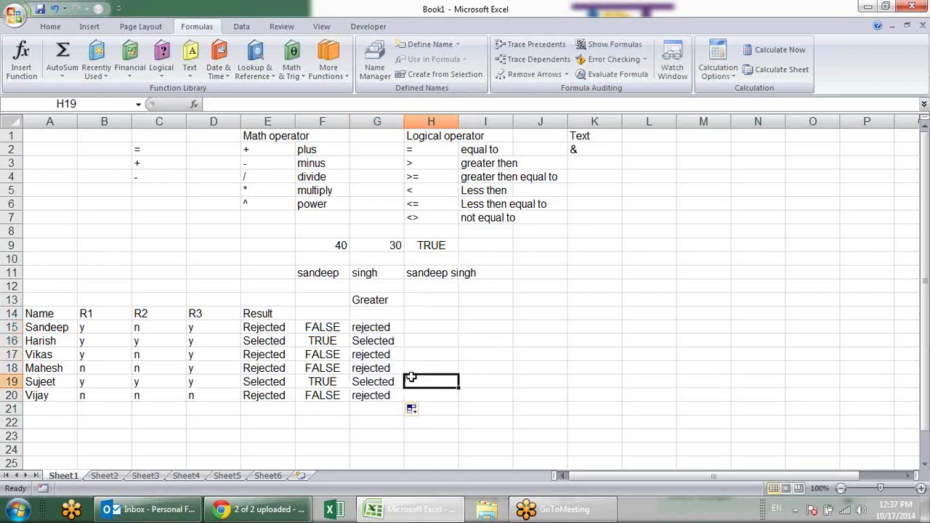
left_click(379, 329)
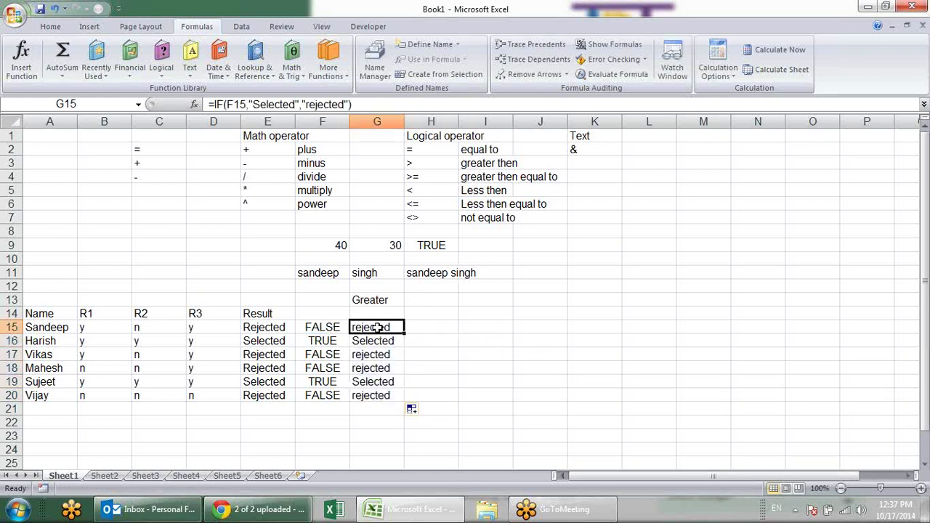
left_click(329, 328)
left_click(385, 325)
left_click(260, 329)
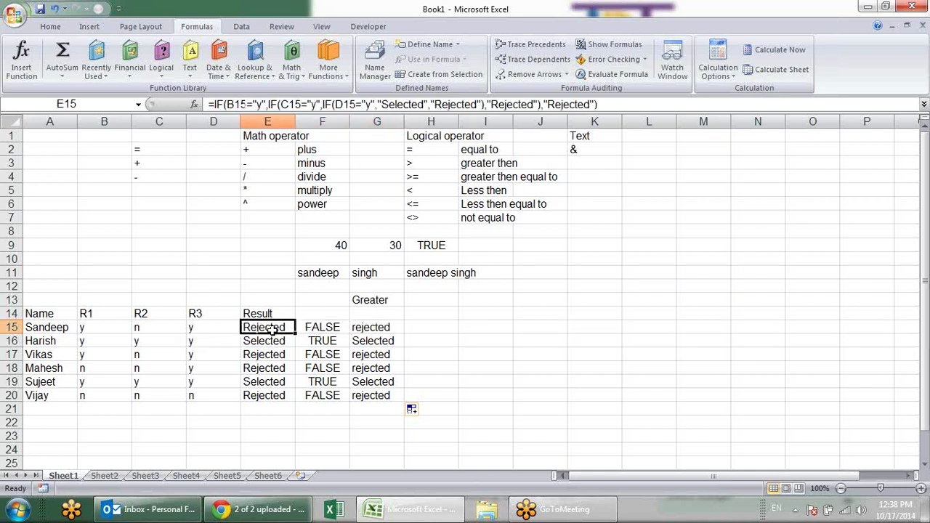
left_click(300, 328)
left_click(375, 327)
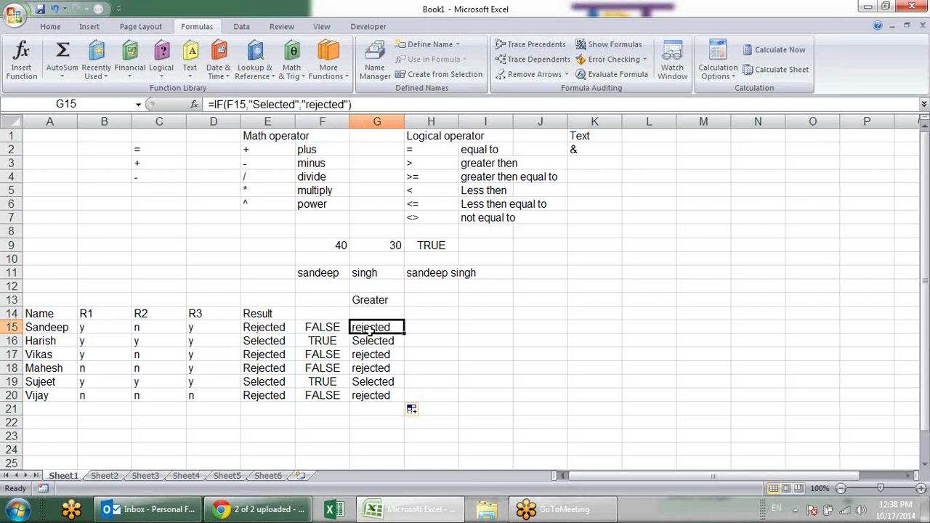
double_click(371, 328)
left_click(393, 328)
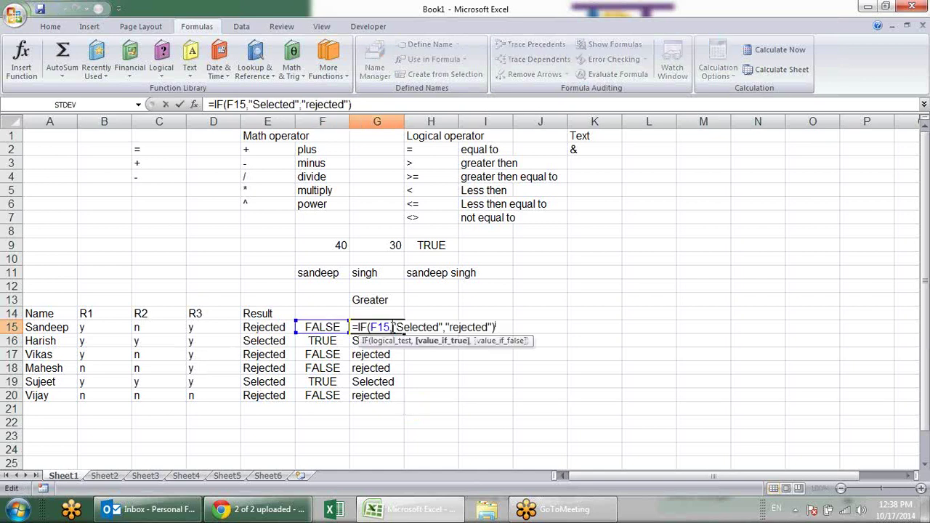
left_click(380, 327)
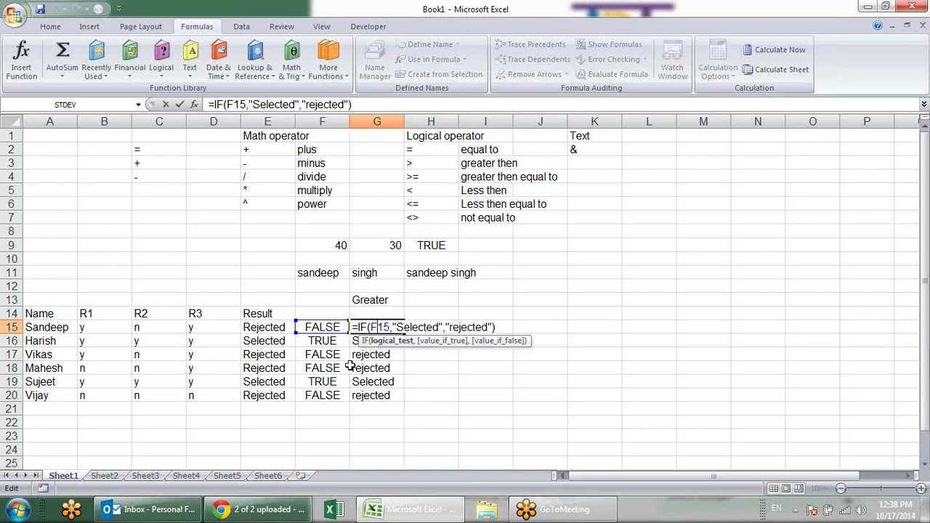
left_click(326, 327)
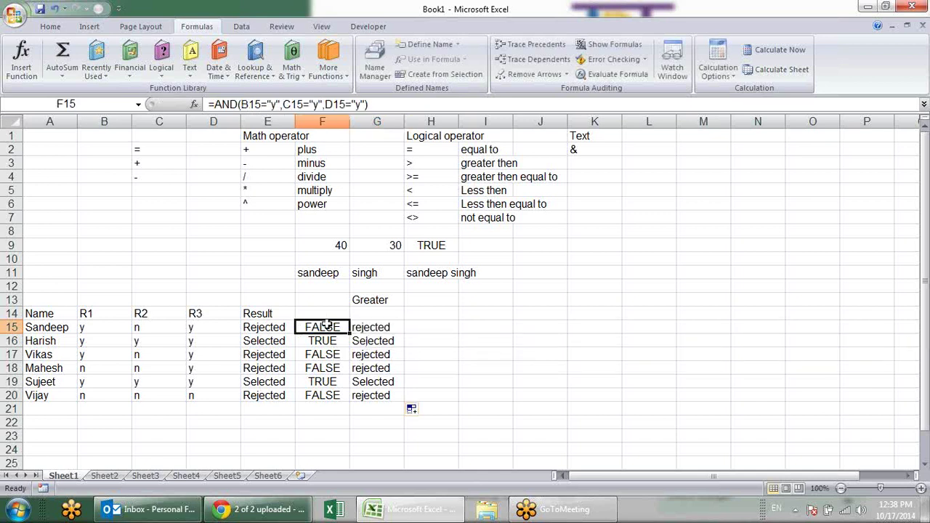
double_click(326, 326)
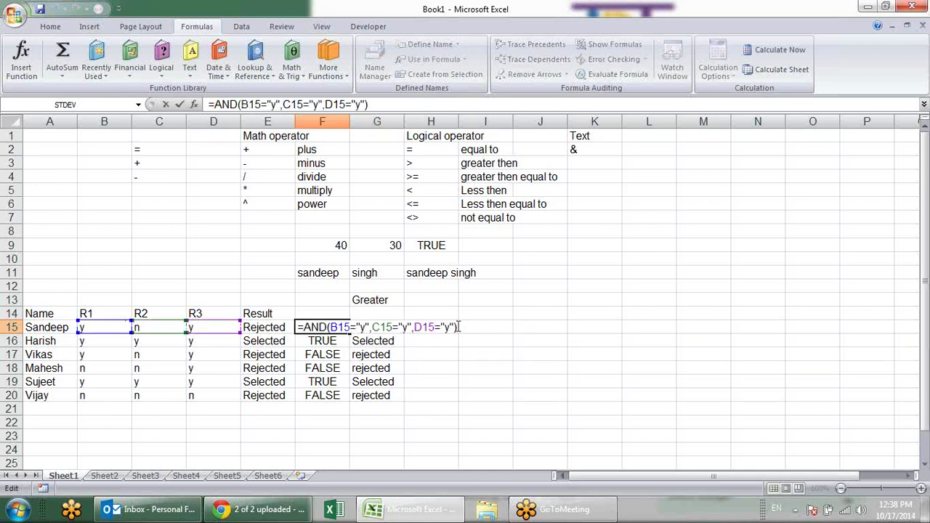
left_click_drag(458, 327, 305, 327)
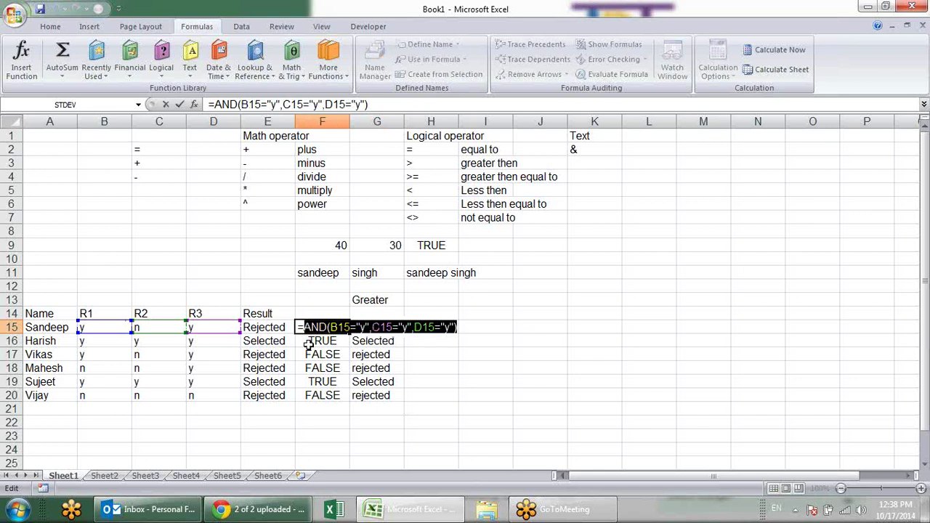
key("ctrl+Return")
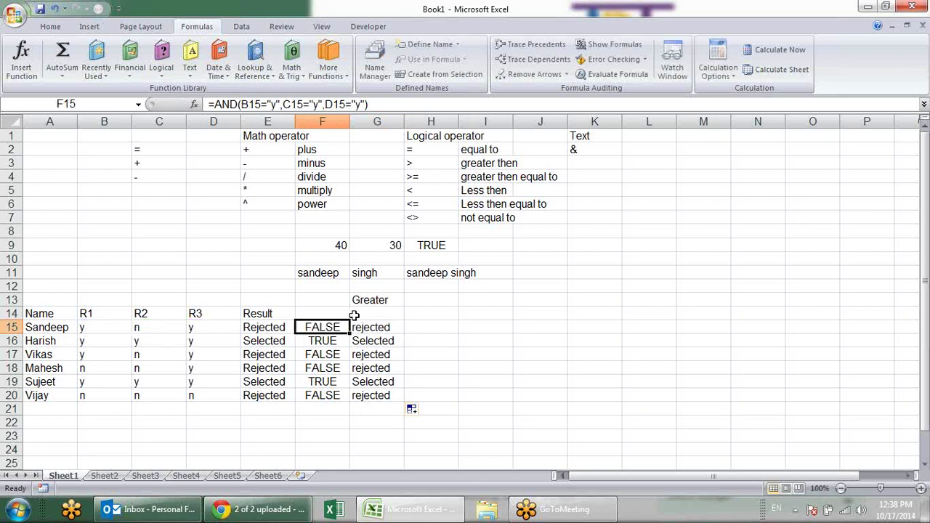
left_click(361, 324)
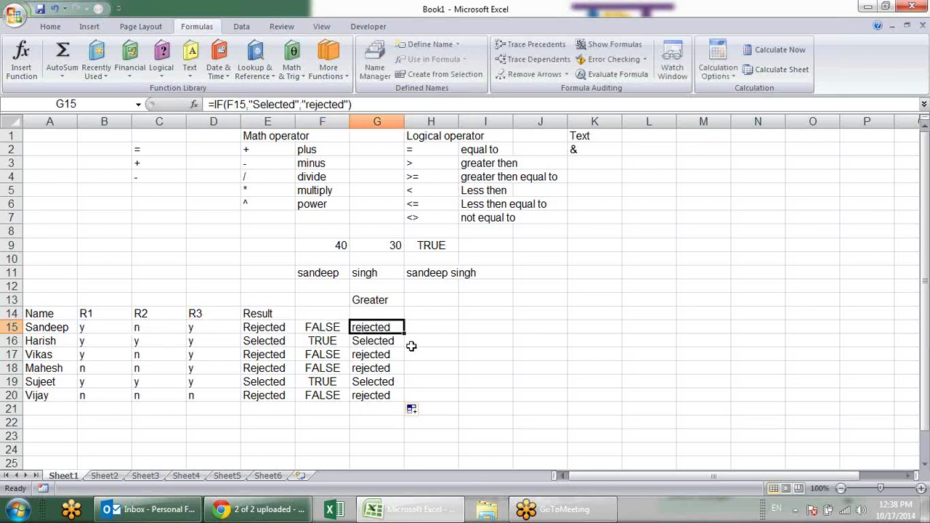
left_click(309, 328)
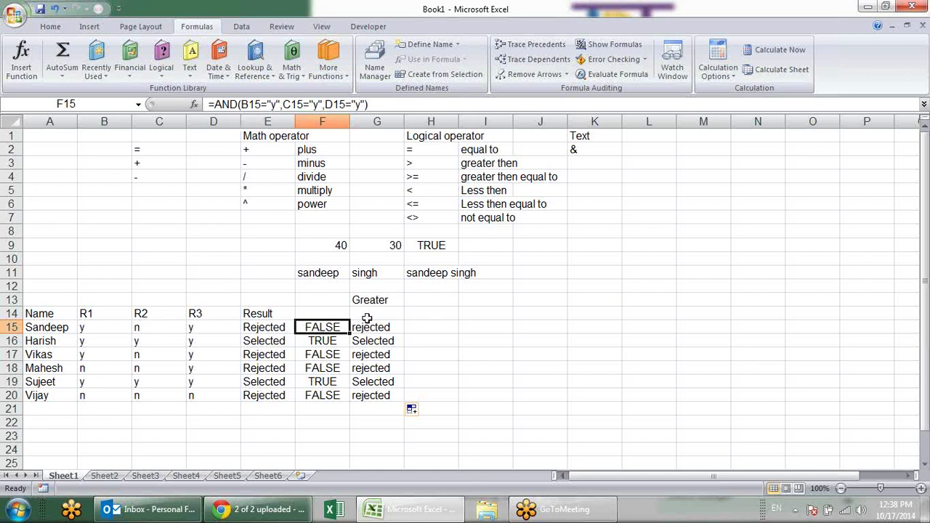
left_click(368, 323)
key("F2")
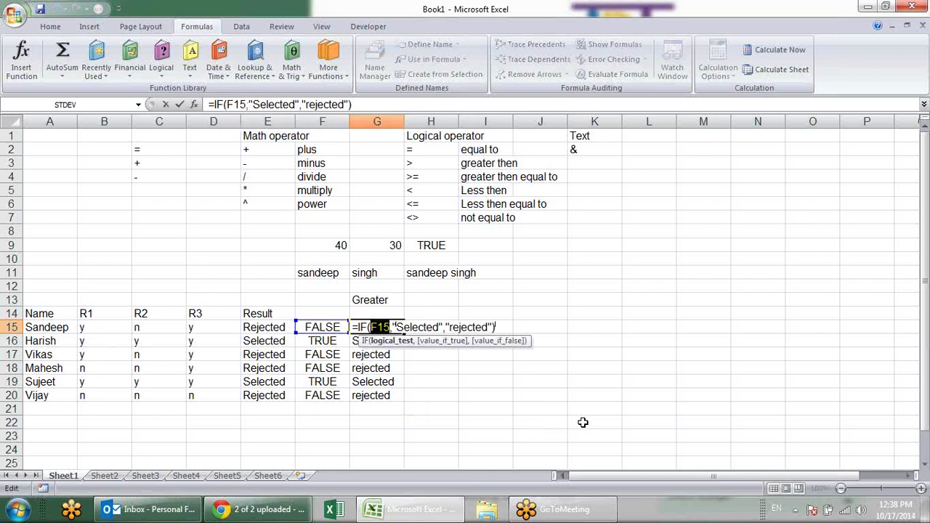
- Paste the AND expression into G15's IF, refill to G20, and delete column F's helper values
key("ctrl+v")
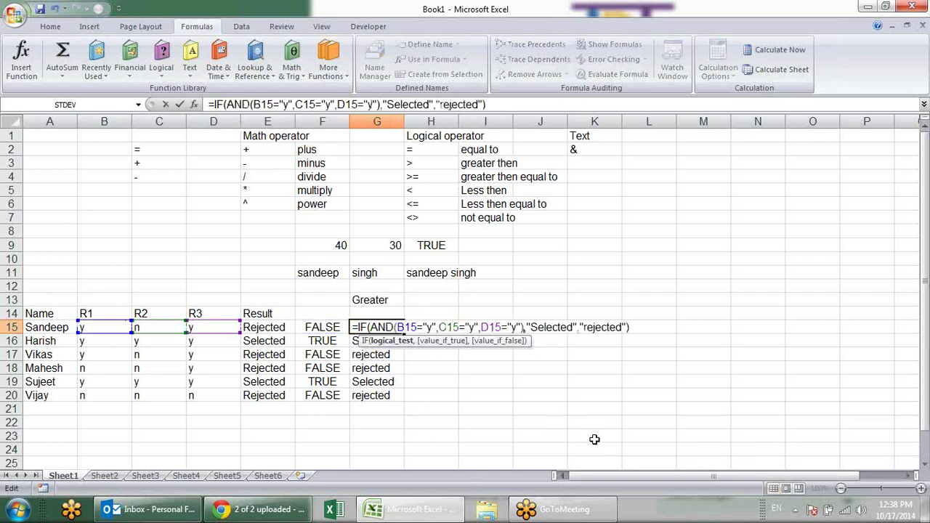
key("Return")
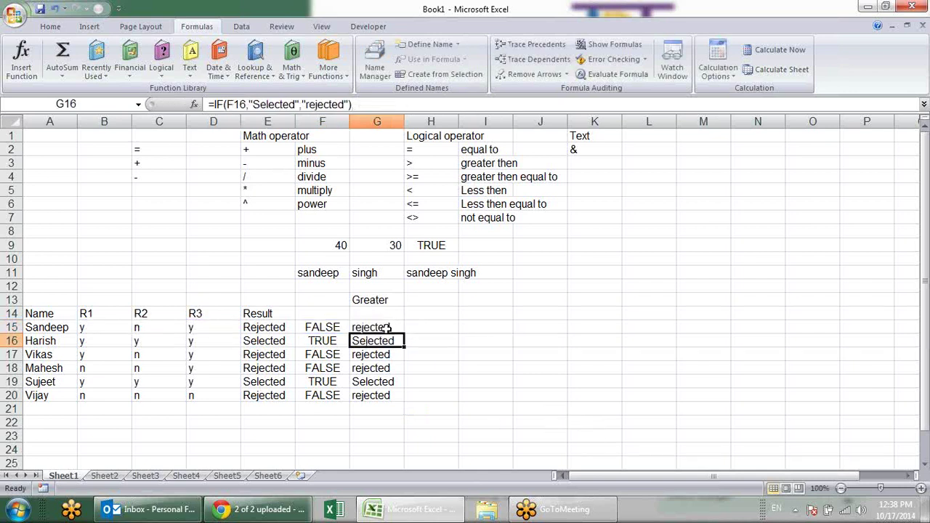
left_click(392, 329)
double_click(405, 333)
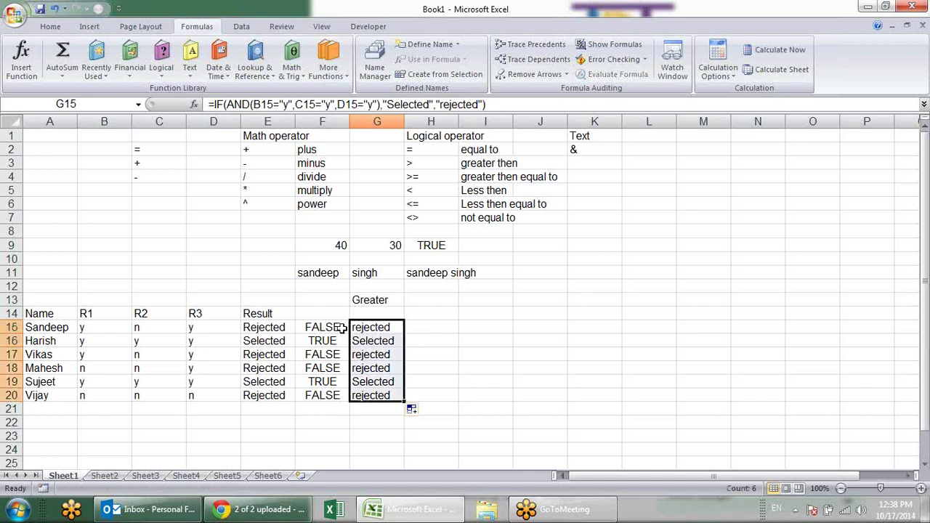
left_click_drag(339, 326, 331, 418)
key("Delete")
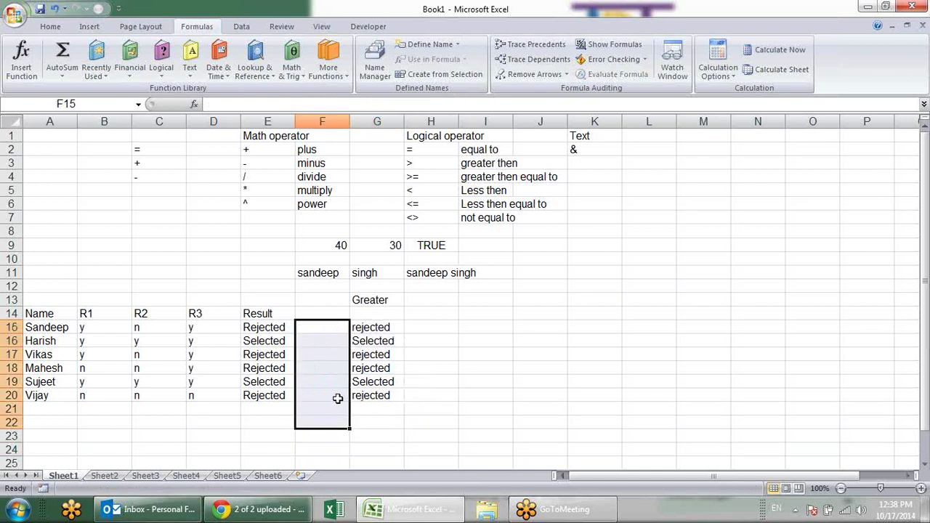
- Review the Selected/rejected formulas in G15 through G20 and select the range G15:G20
left_click(380, 318)
left_click(381, 329)
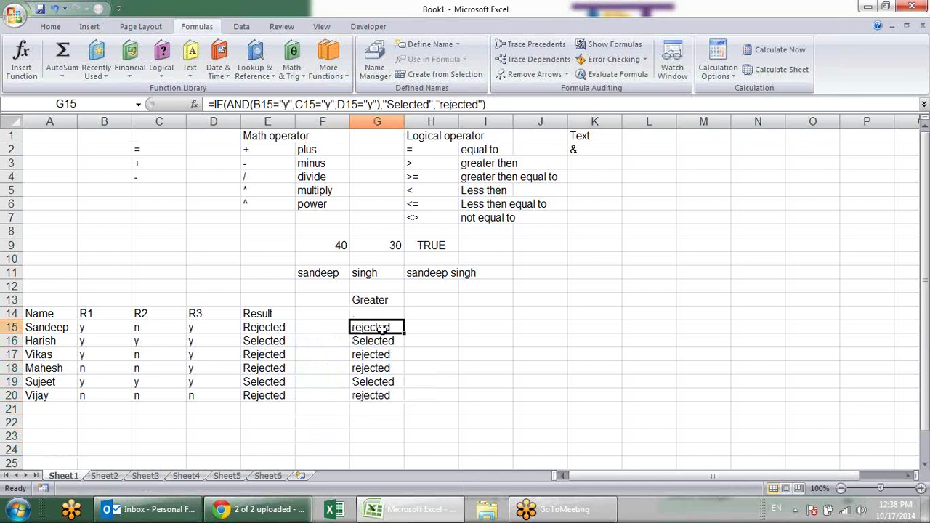
left_click(376, 355)
left_click(380, 372)
left_click(380, 394)
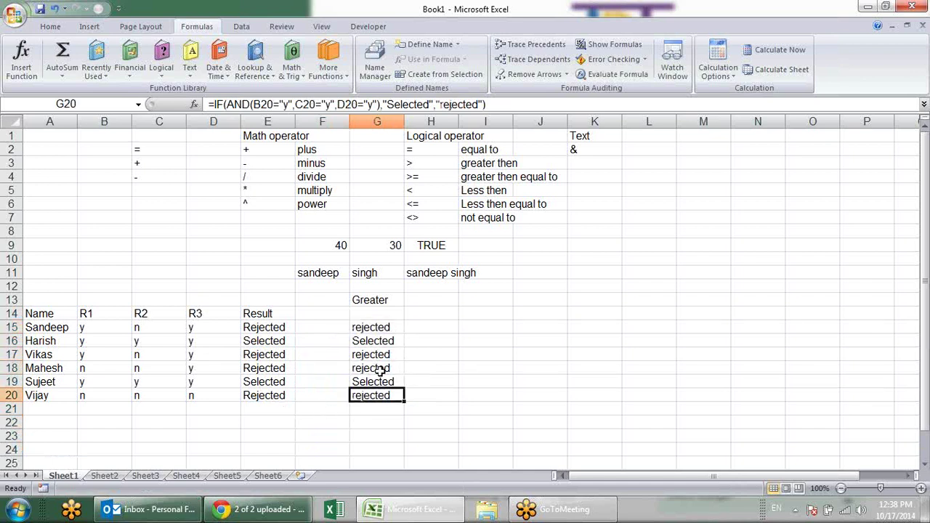
left_click(380, 369)
left_click(380, 328)
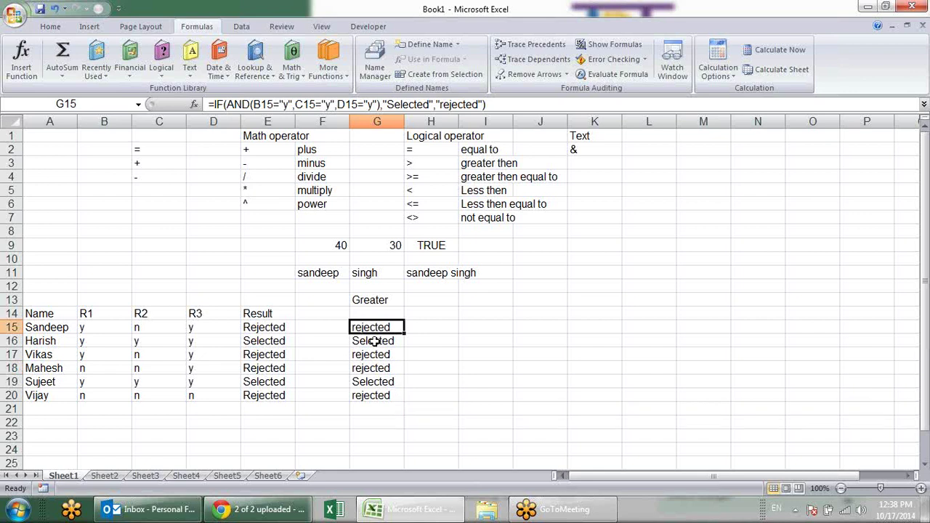
left_click_drag(373, 328, 378, 399)
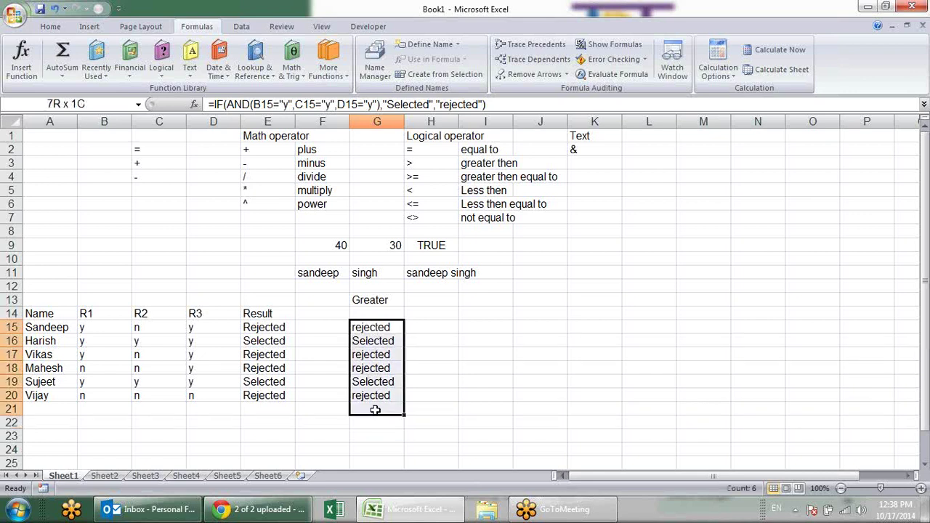
- Enter the heading 'Result' in F14 and copy the G15:G20 formulas
left_click(302, 313)
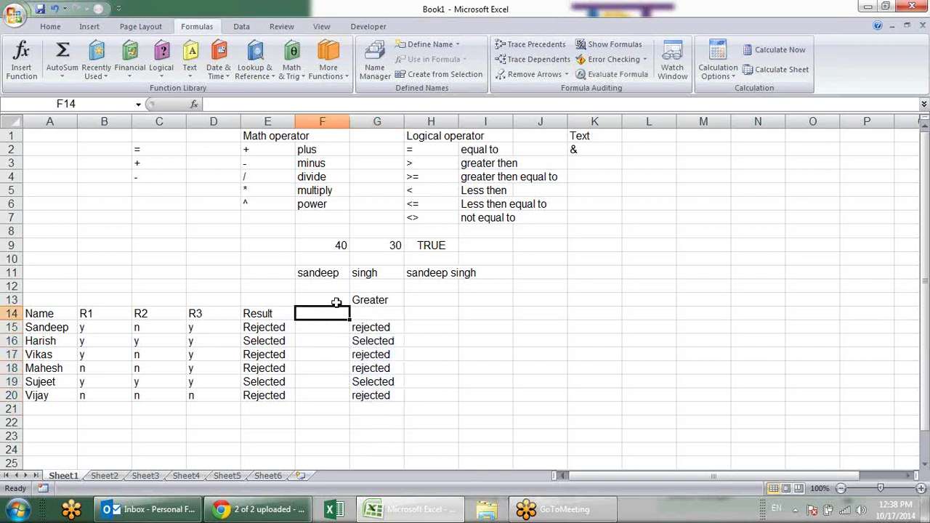
type("Result")
key("Return")
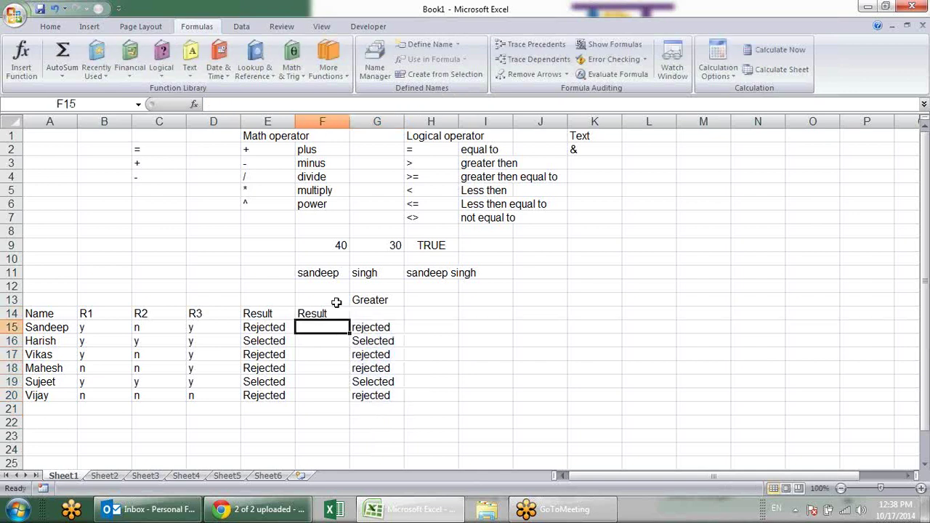
left_click_drag(368, 327, 370, 394)
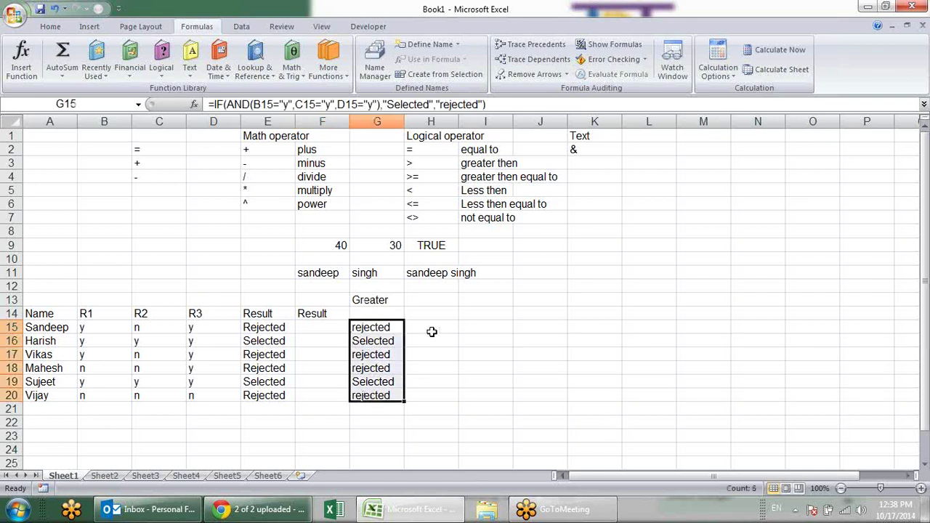
key("ctrl+c")
- Paste the copied formulas into F15:F20, inspect F15's formula, then clear F15:F20 again
left_click(322, 331)
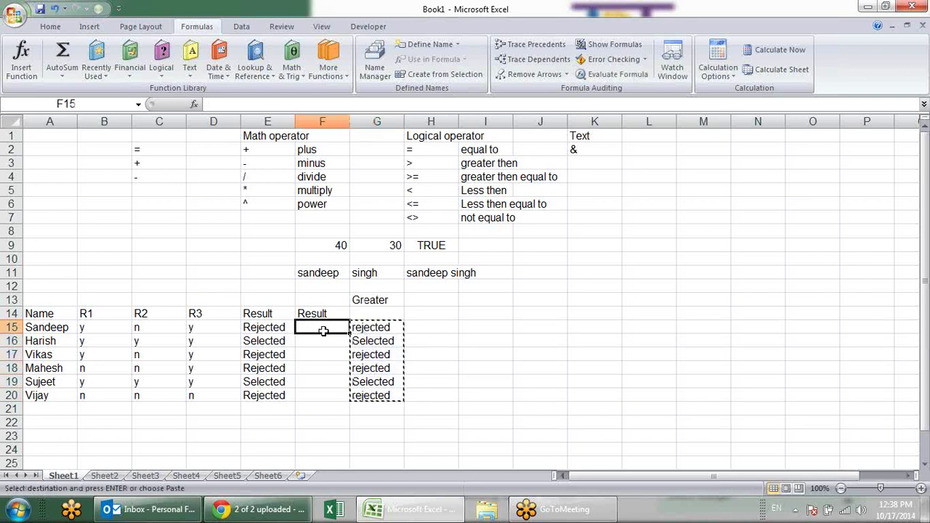
key("Return")
left_click(322, 331)
double_click(322, 331)
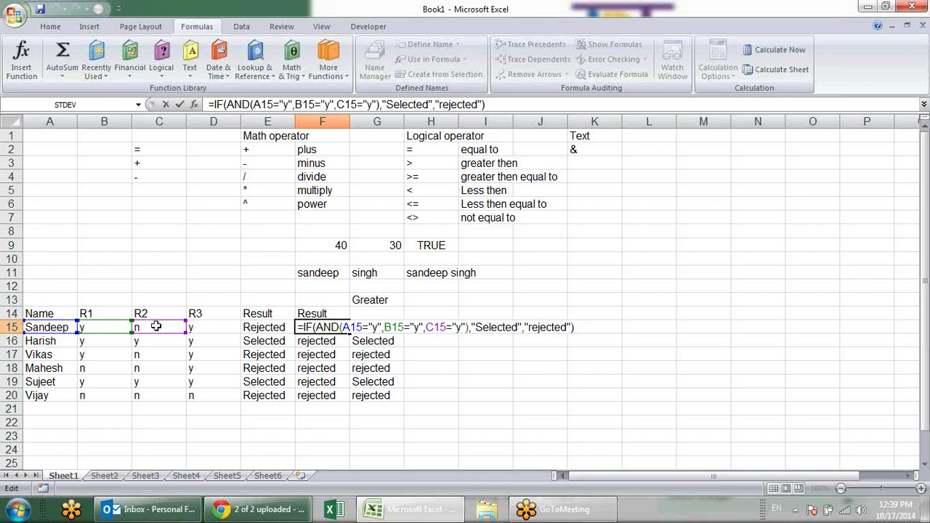
key("Escape")
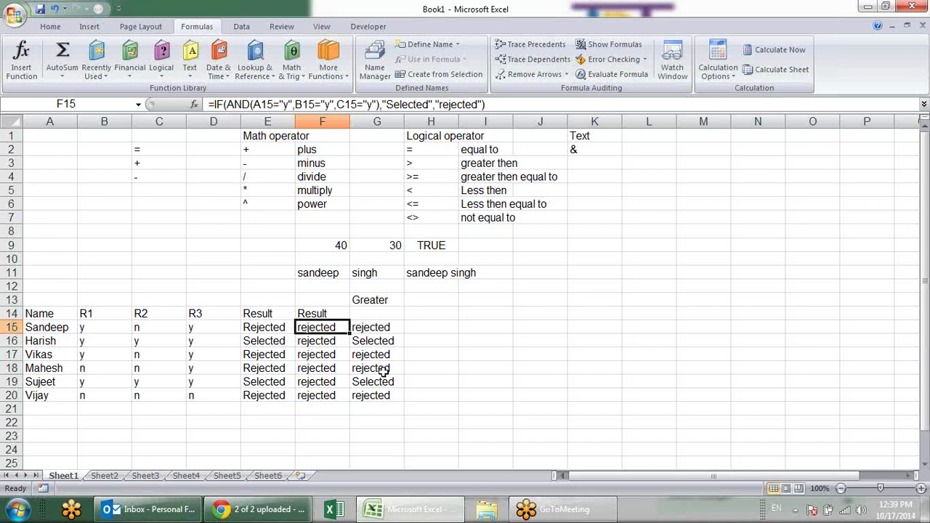
key("shift+Down")
key("shift+Down")
key("shift+Down")
key("Delete")
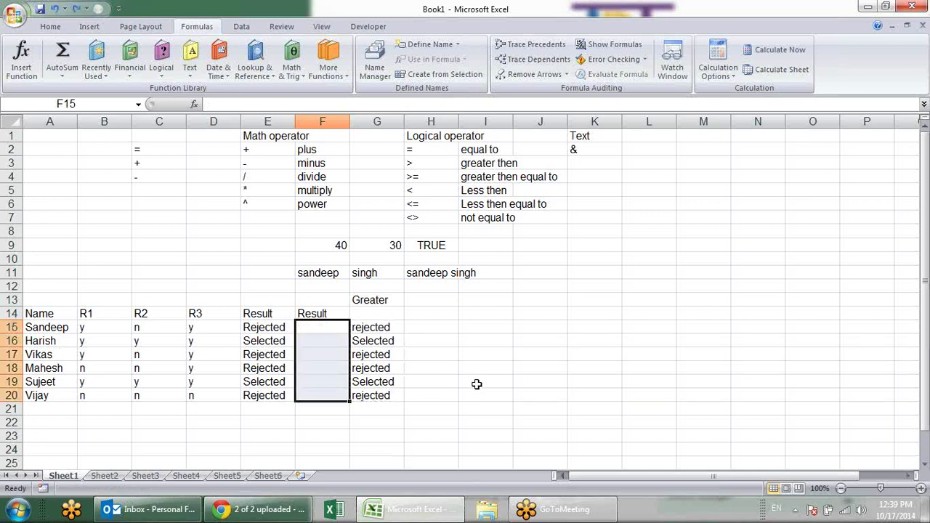
- Move the G15:G20 formulas into F15:F20, leaving column G empty
left_click(446, 331)
left_click_drag(378, 328, 381, 390)
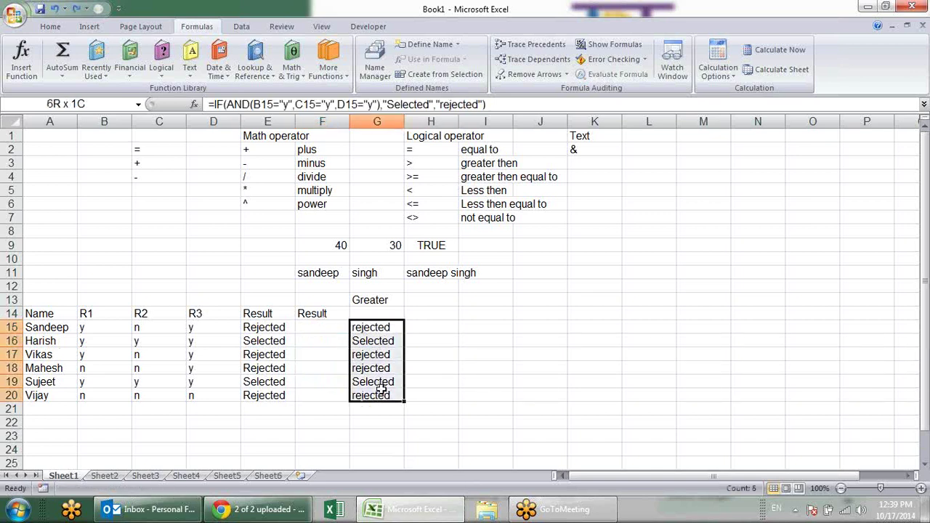
key("ctrl+c")
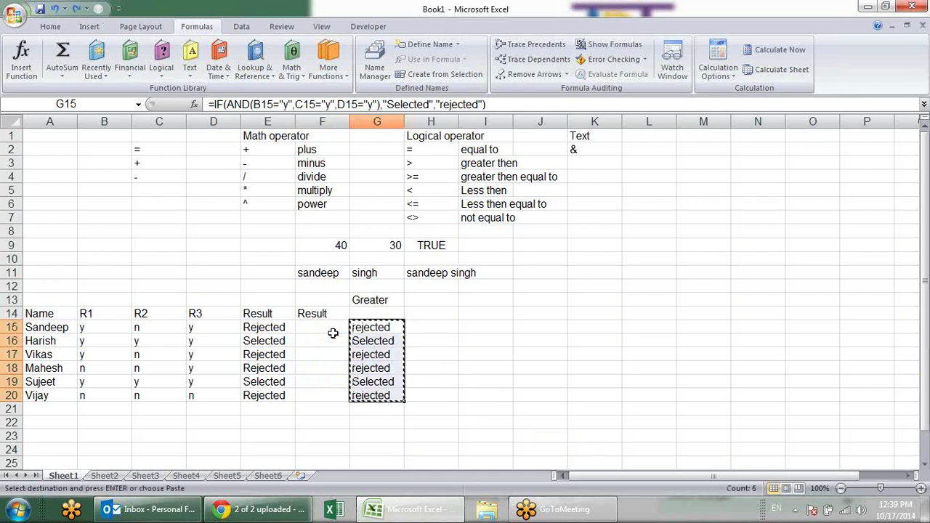
left_click(333, 333)
key("Return")
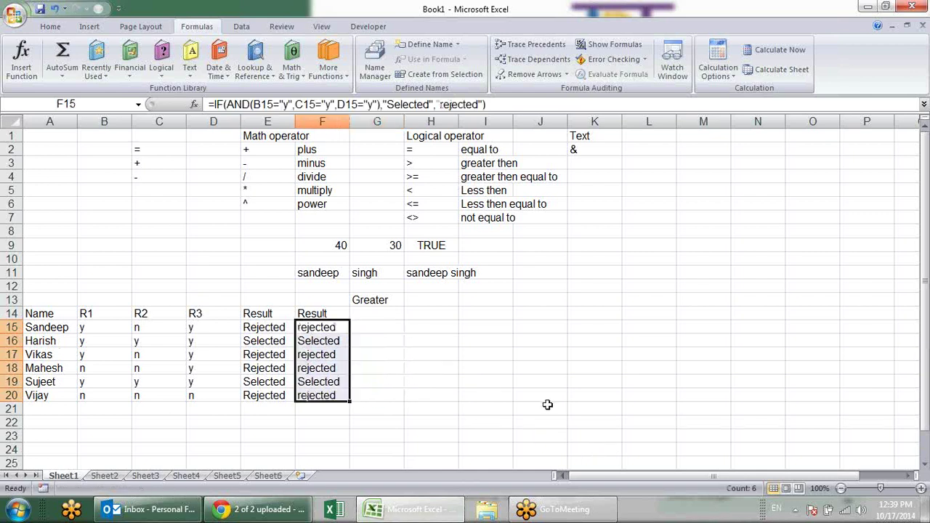
left_click(339, 331)
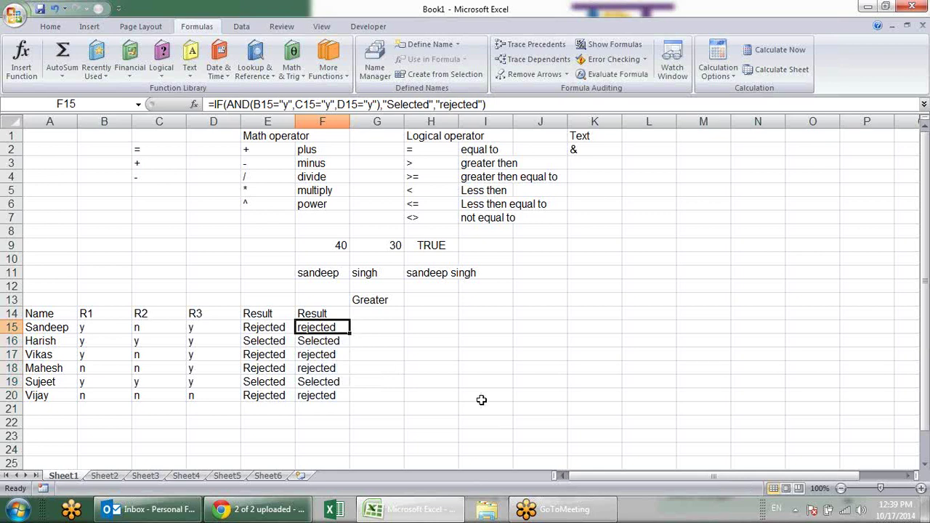
- Edit F15's =IF(AND(B15="y",C15="y",D15="y"),"Selected","rejected") and highlight its first condition B15="y"
key("F2")
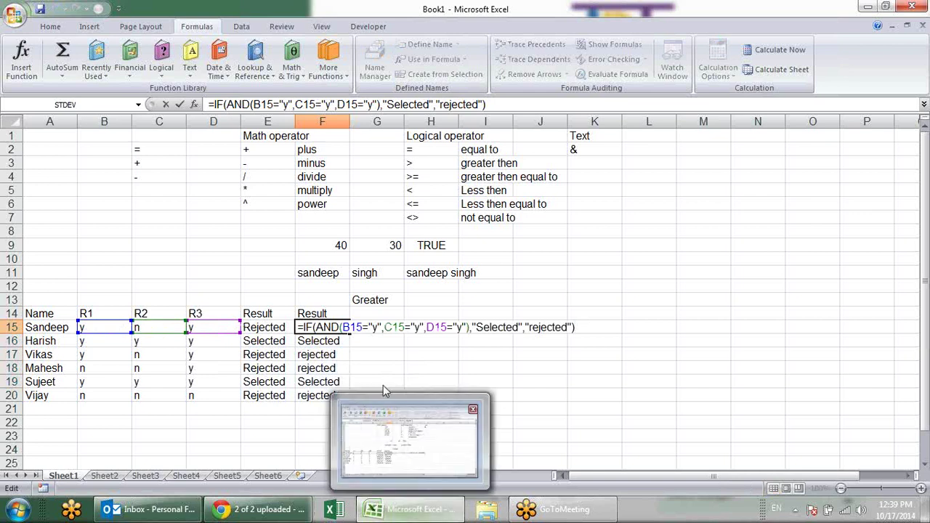
left_click_drag(603, 328, 276, 322)
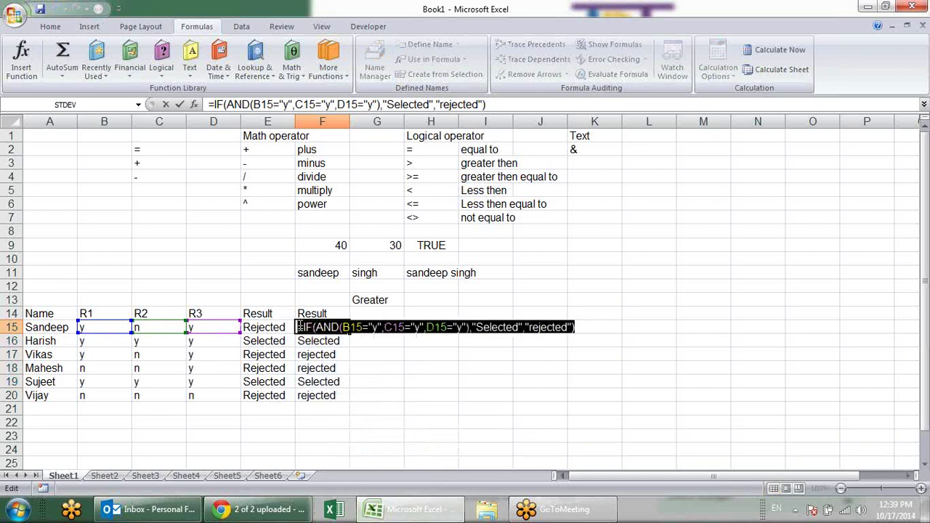
key("Escape")
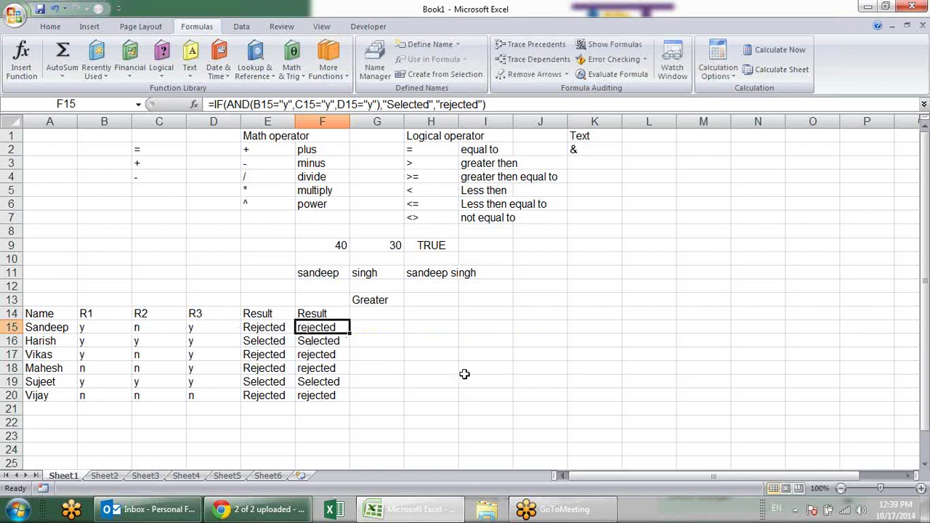
key("F2")
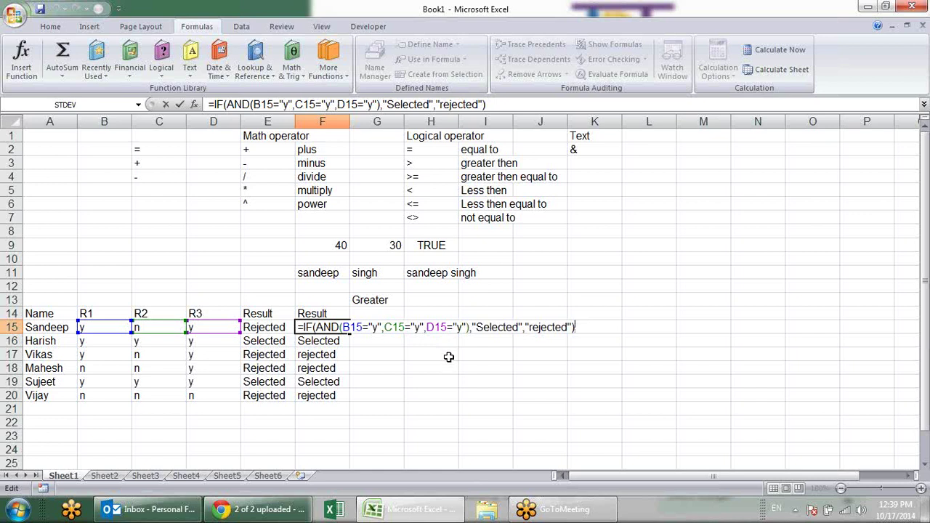
left_click(378, 328)
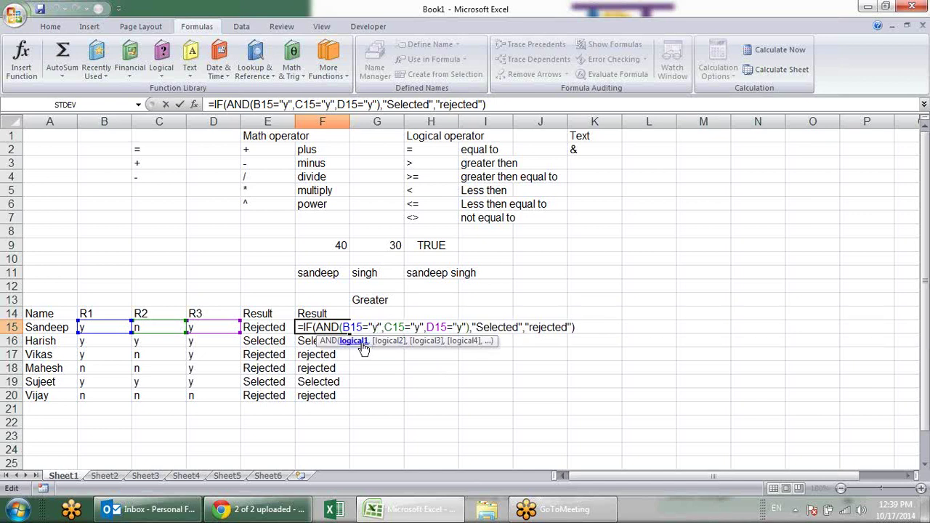
left_click(362, 343)
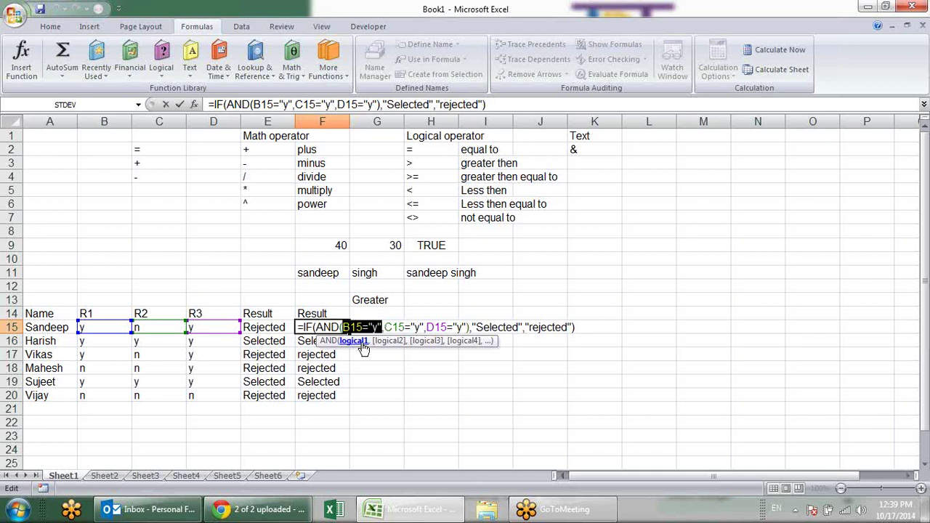
left_click(389, 343)
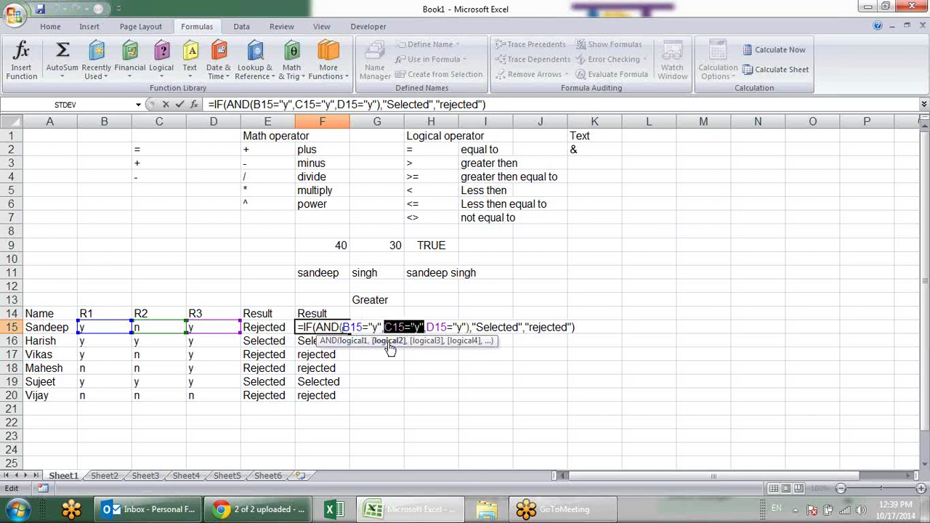
left_click(362, 343)
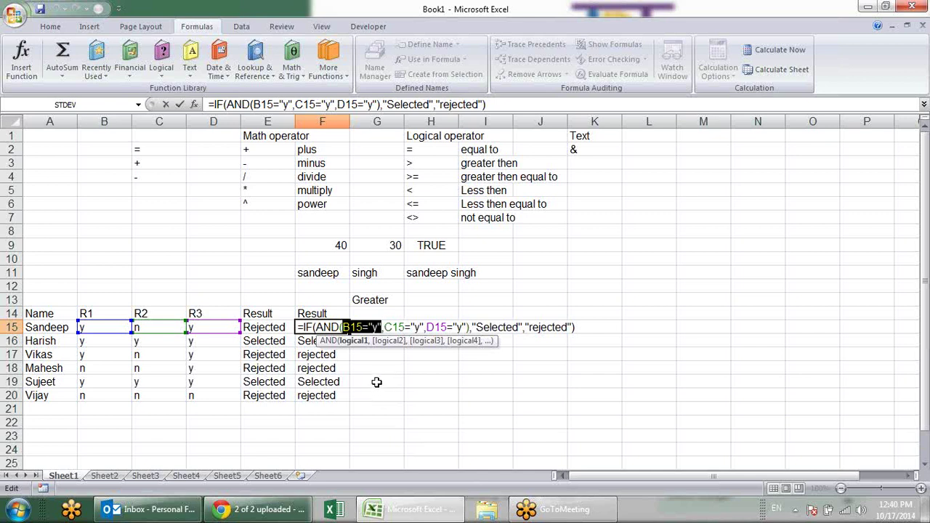
- Use F9 to evaluate B15="y" to TRUE, C15="y" to FALSE, and AND(TRUE,FALSE,TRUE) to FALSE
key("F9")
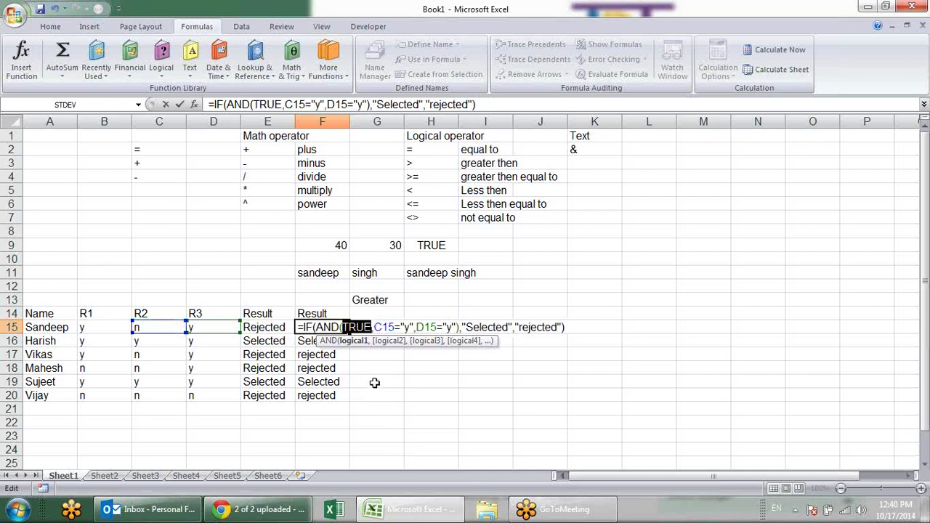
left_click_drag(375, 327, 454, 328)
key("F9")
key("F9")
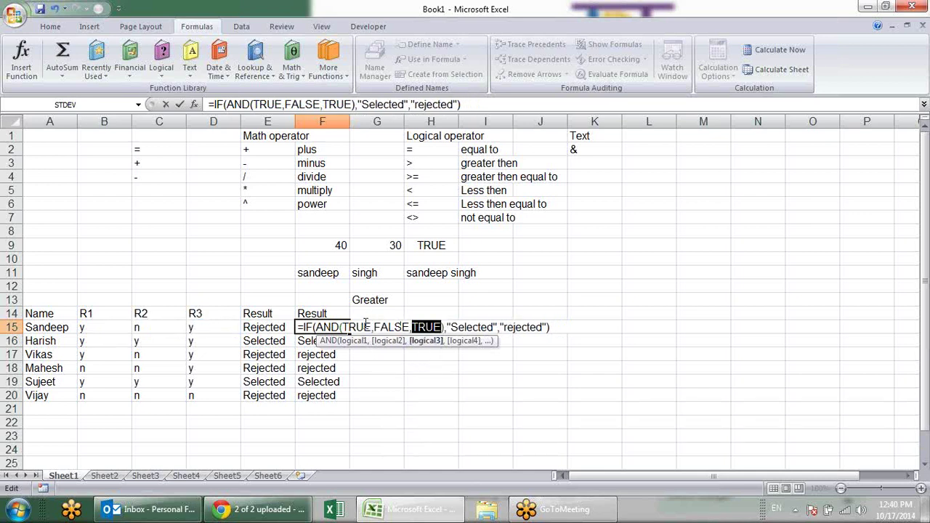
left_click(371, 326)
left_click(396, 326)
left_click(426, 327)
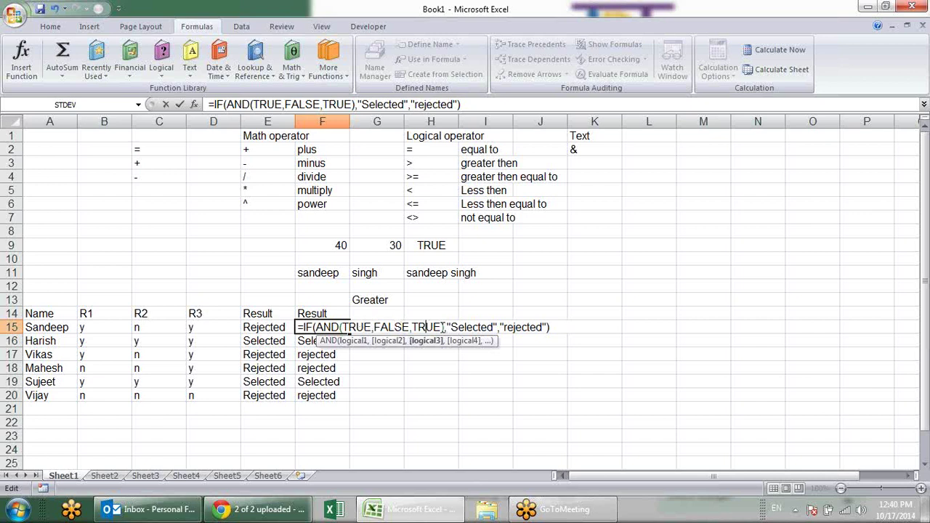
left_click_drag(444, 327, 317, 328)
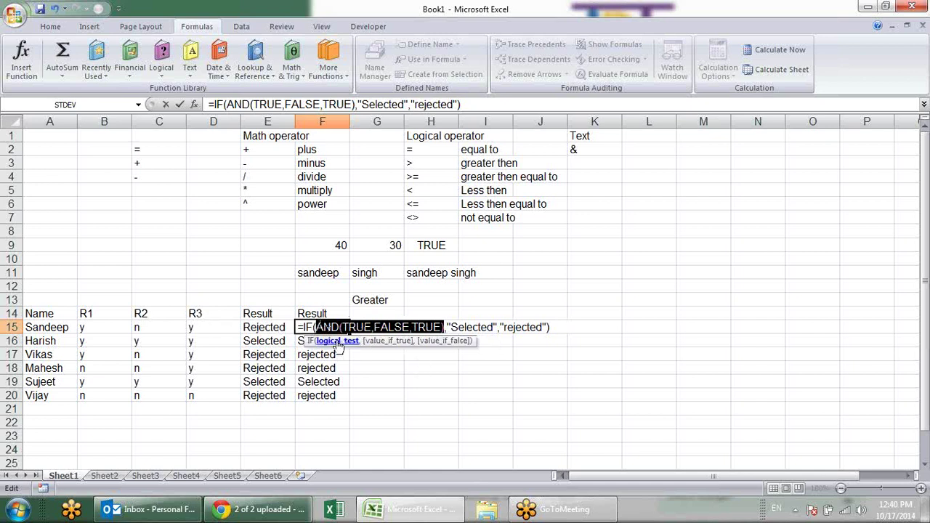
key("F9")
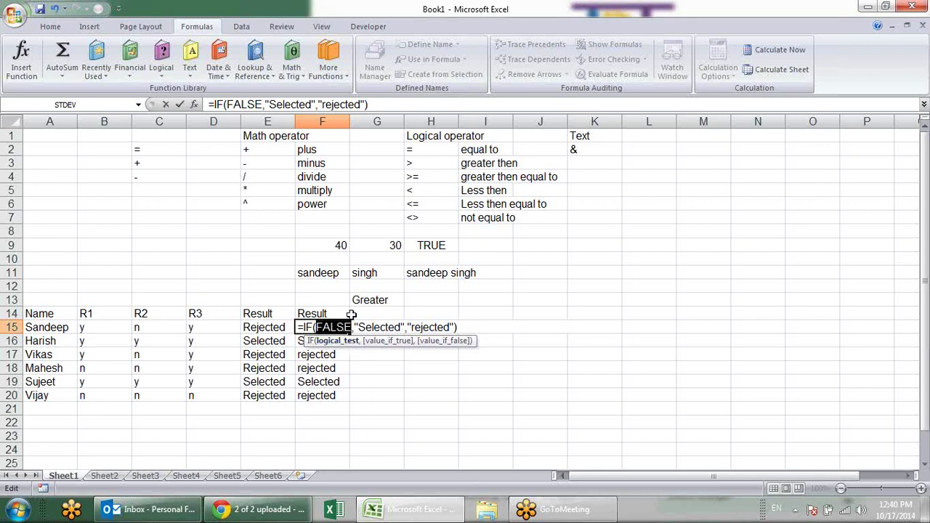
- Cancel the F9 evaluation in F15 so it keeps its full =IF(AND(...)) formula showing rejected
key("Escape")
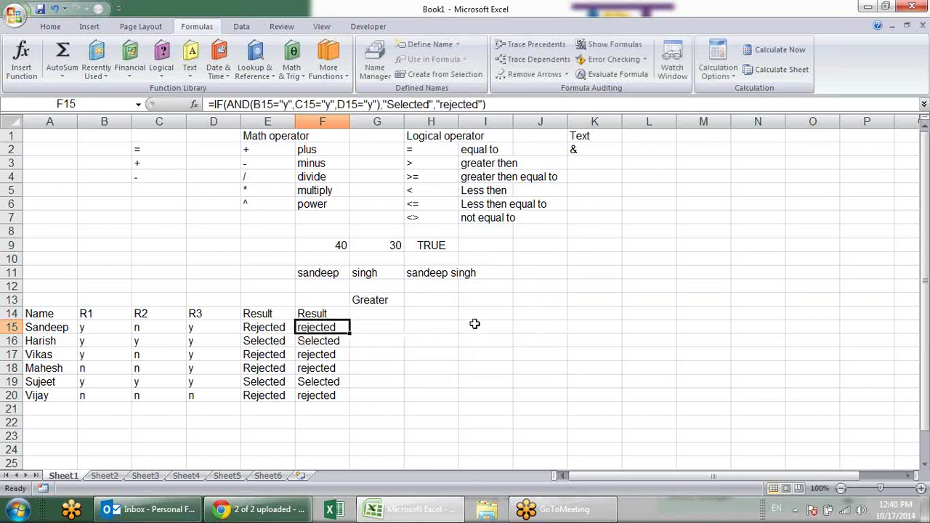
key("F2")
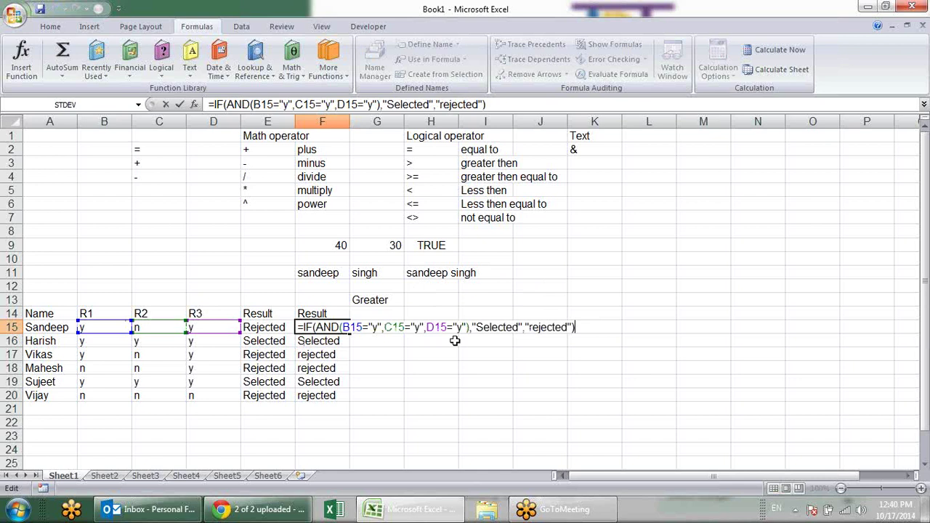
key("Escape")
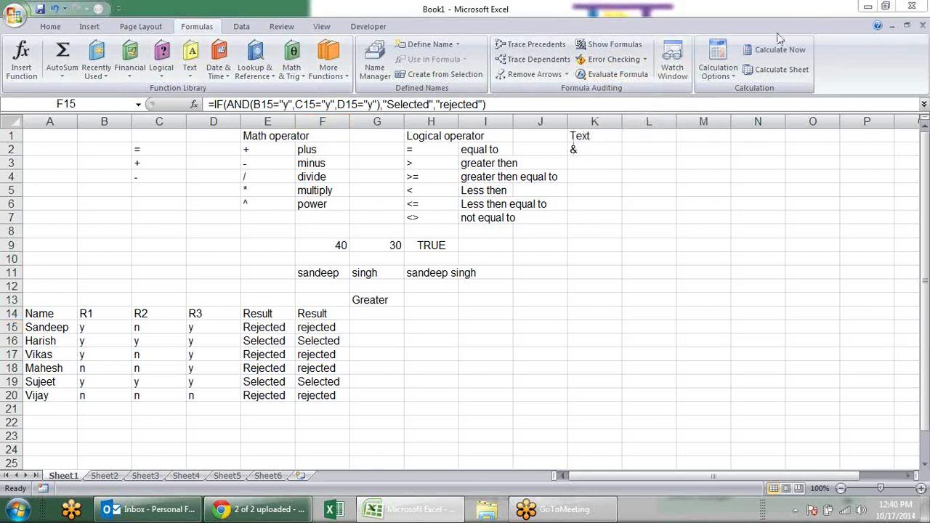
left_click(603, 80)
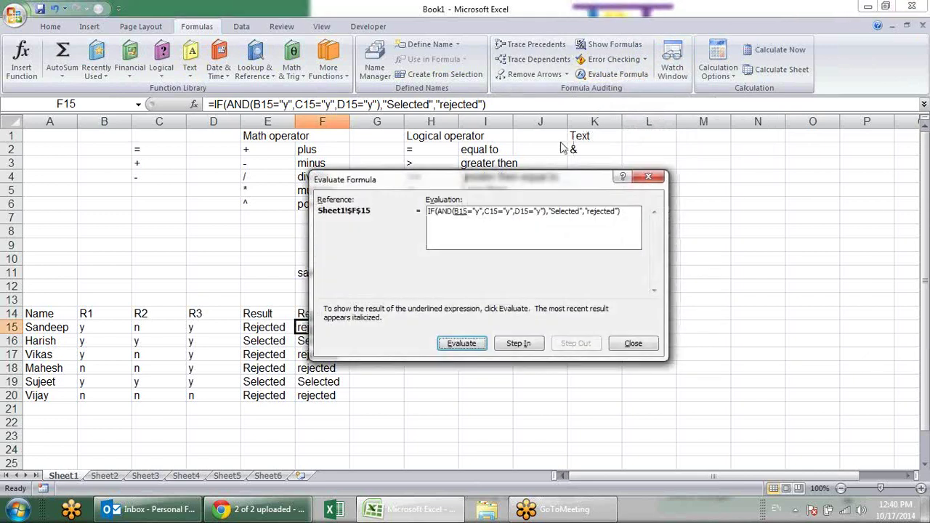
left_click_drag(498, 180, 580, 184)
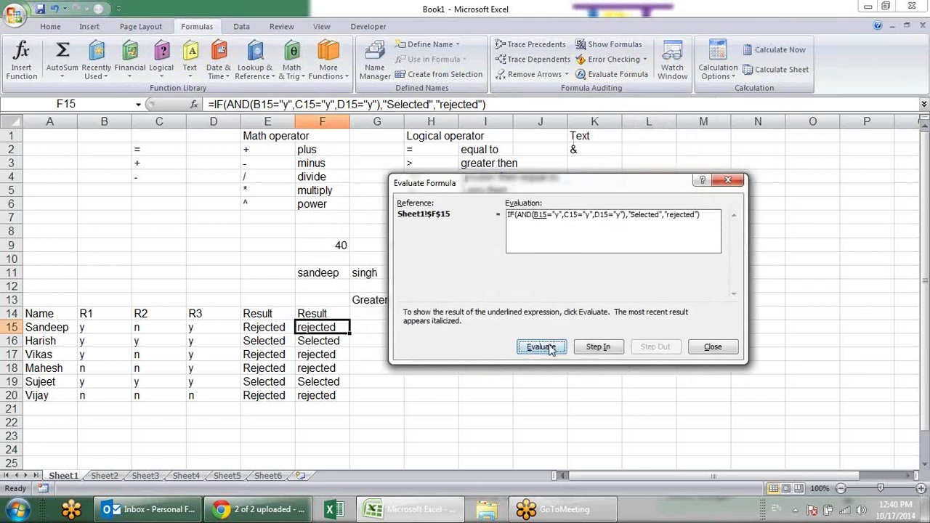
left_click(556, 351)
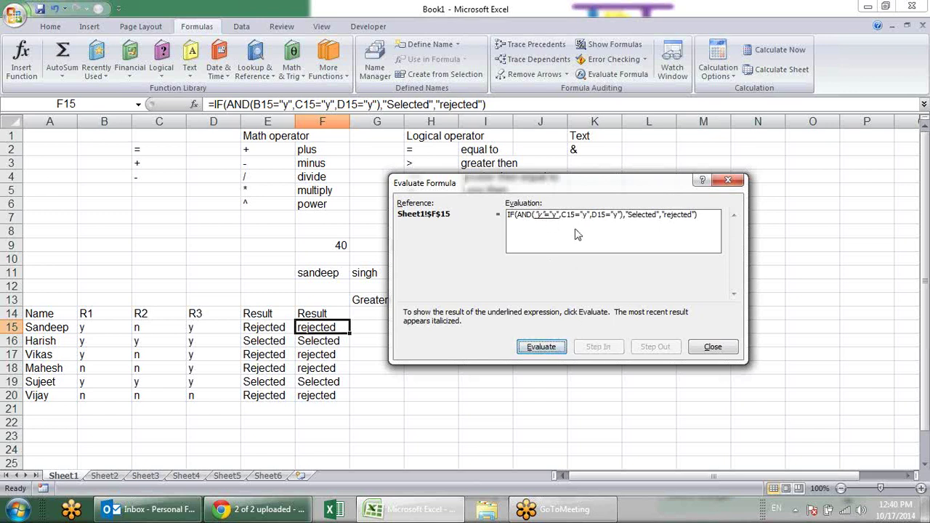
left_click(549, 349)
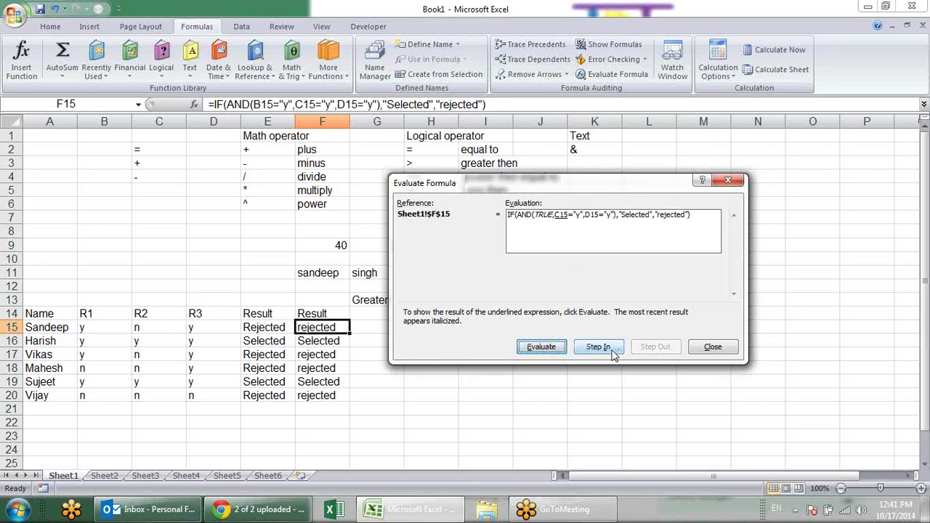
left_click(556, 349)
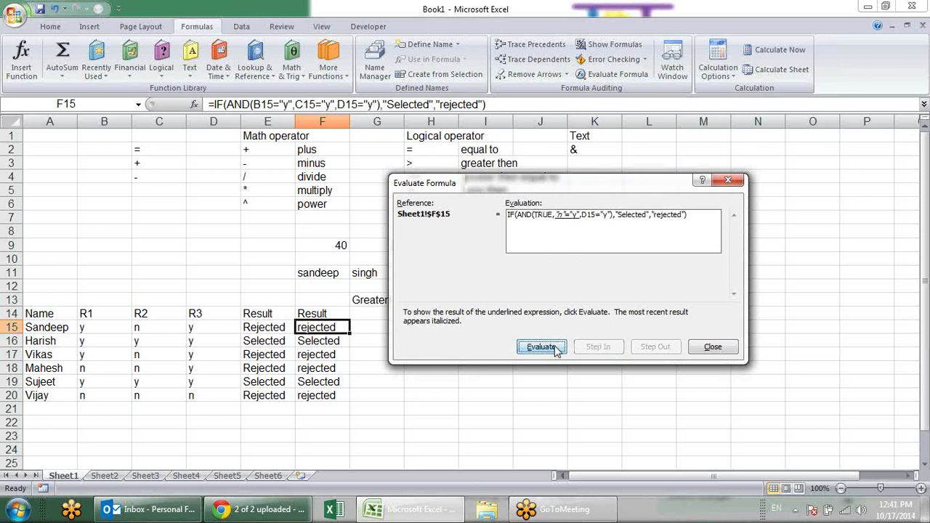
left_click(557, 348)
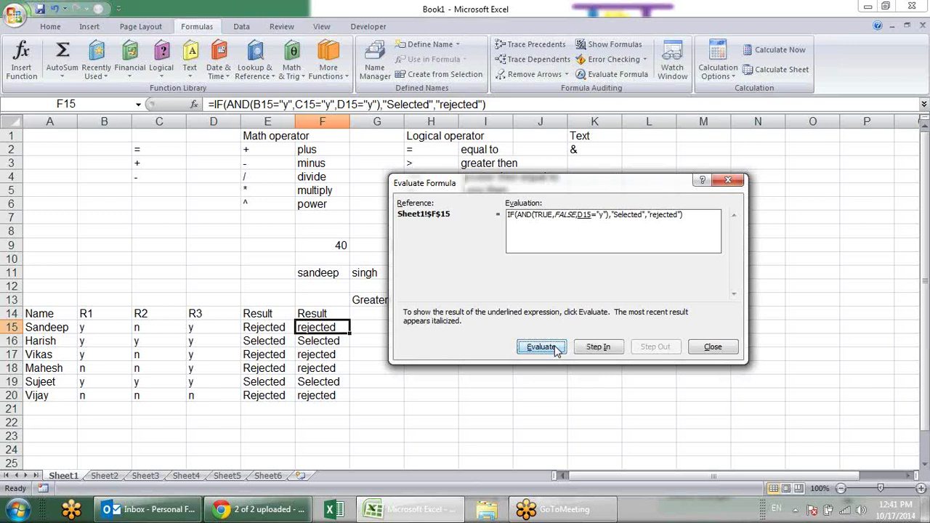
left_click(557, 349)
left_click(557, 349)
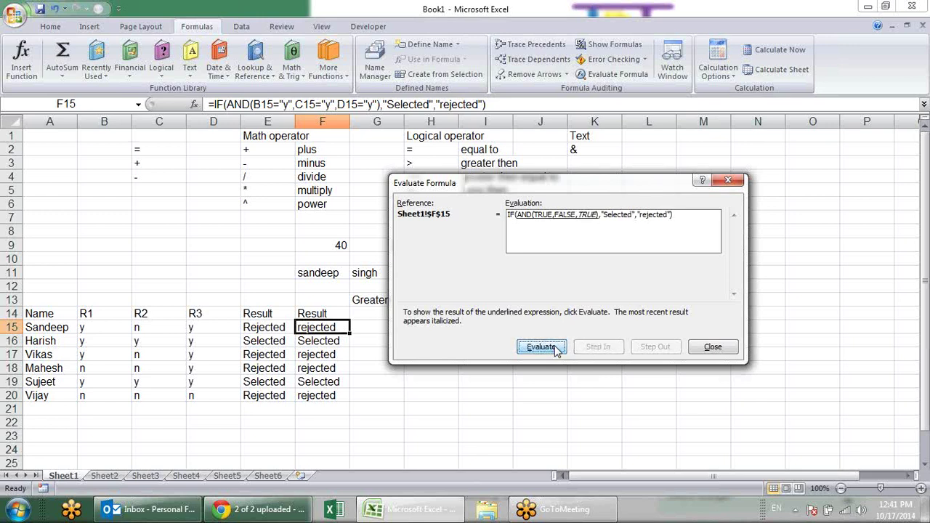
left_click(557, 349)
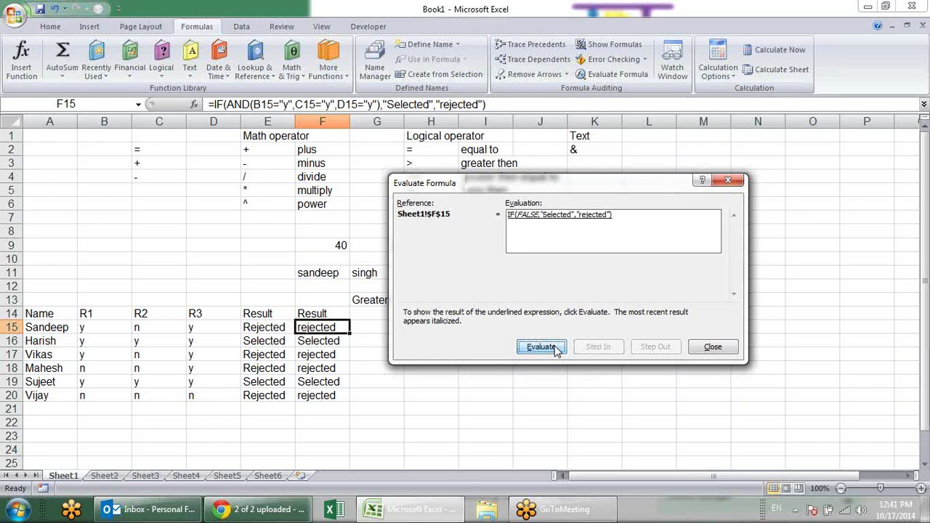
left_click(557, 349)
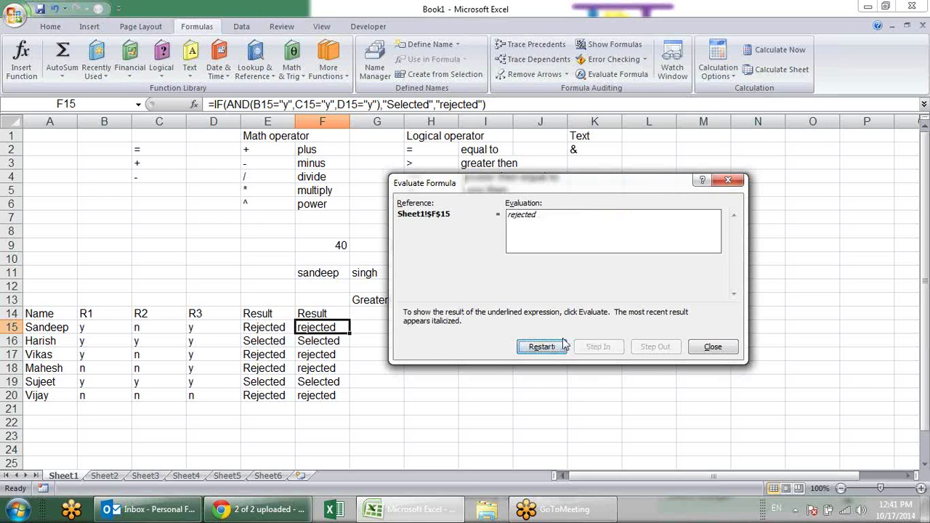
left_click(547, 350)
left_click(548, 350)
left_click(548, 350)
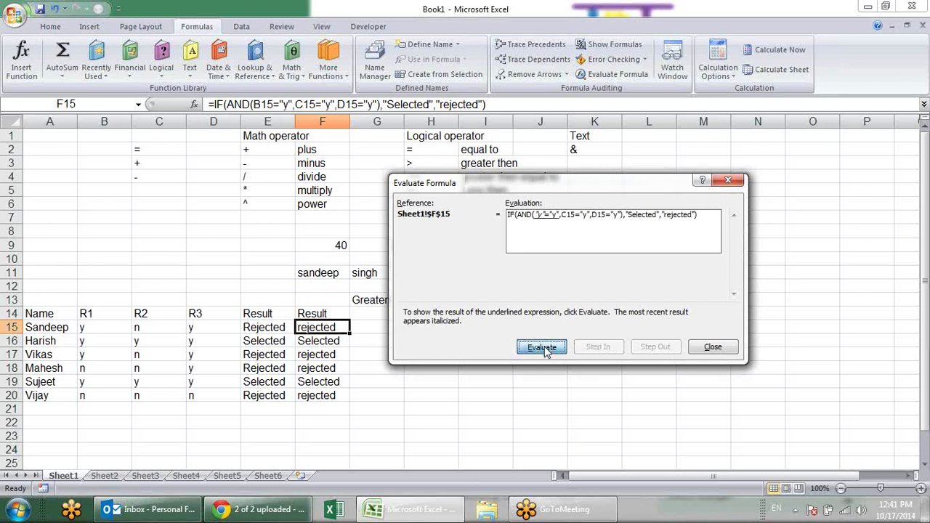
left_click(548, 351)
left_click(548, 350)
left_click(548, 350)
left_click(548, 350)
left_click(548, 350)
left_click(548, 350)
left_click(548, 351)
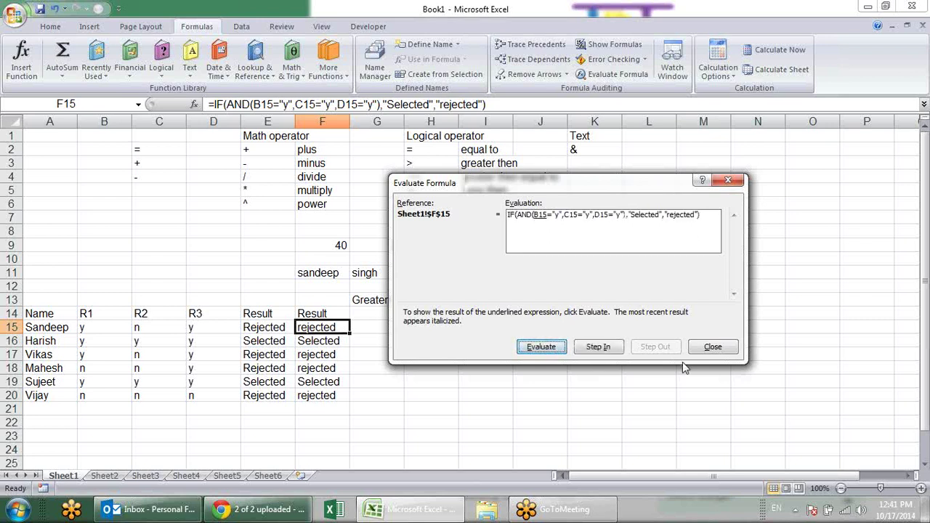
left_click(712, 347)
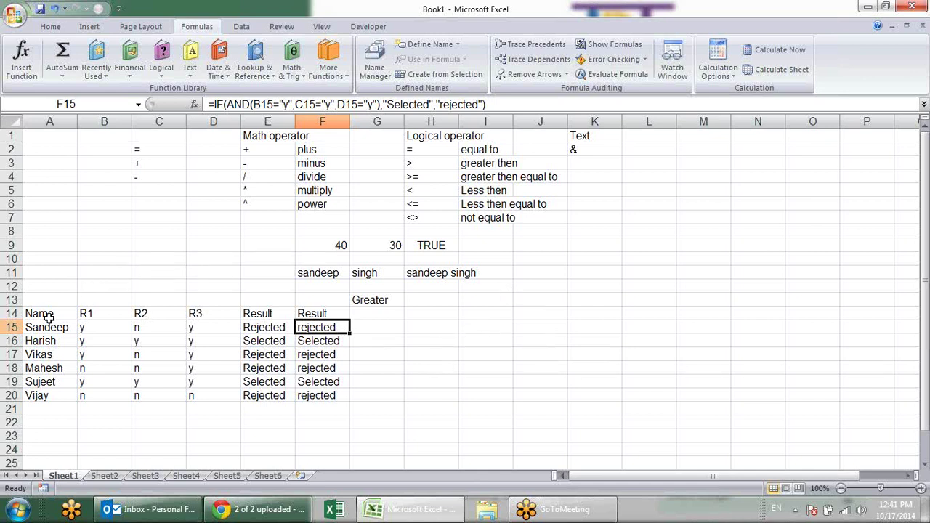
- Label cell A13 'And' above the table
left_click(57, 287)
left_click(61, 301)
type("And'")
key("Return")
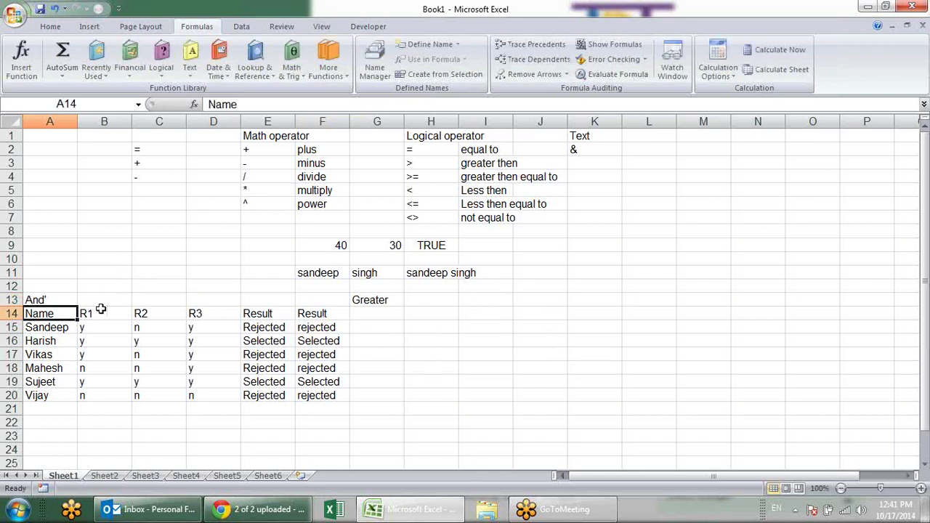
double_click(73, 299)
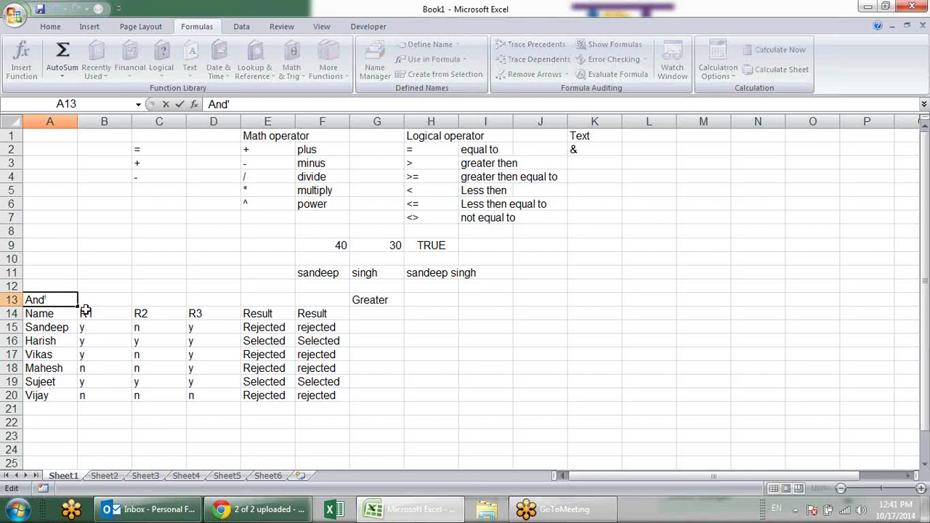
key("Return")
- Copy the Name and R1–R3 table A14:D20
left_click_drag(80, 316, 194, 397)
key("ctrl+c")
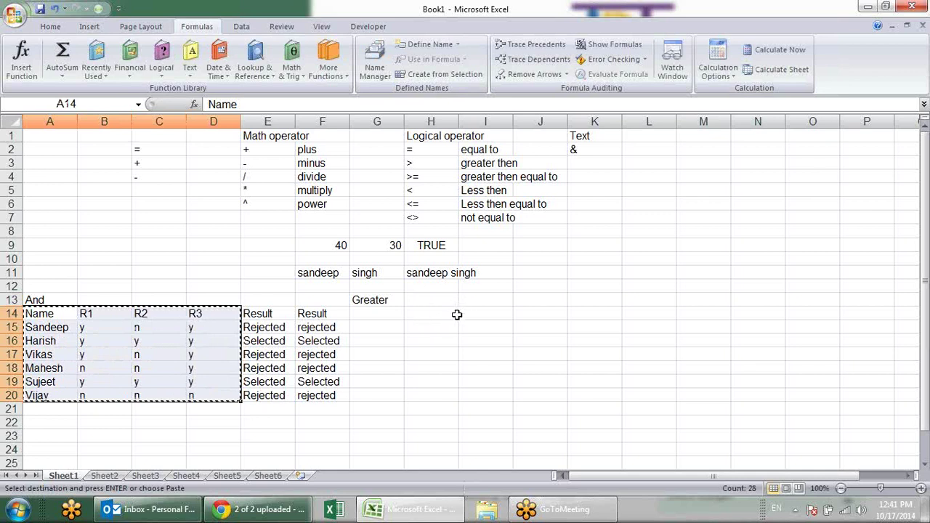
scroll(135, 403, "down", 2)
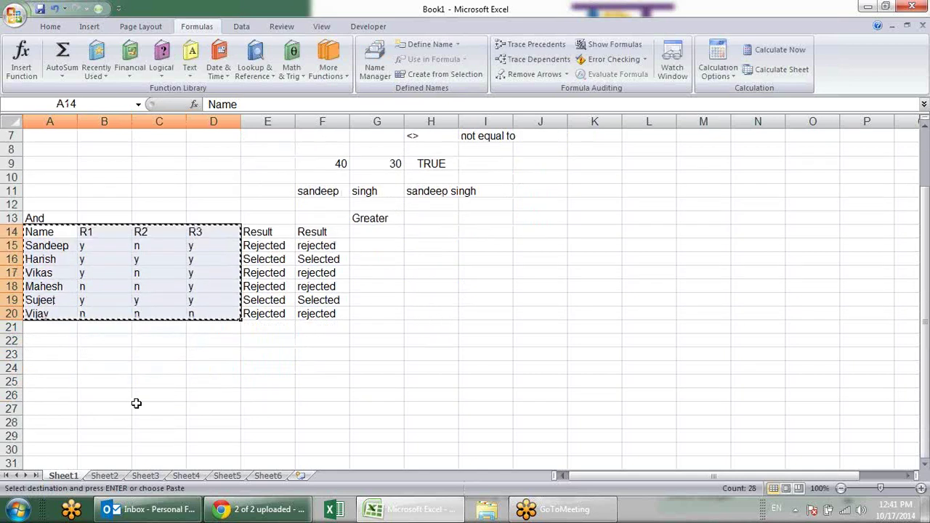
- Paste the copied table at A23 and rename its headers to Voterid, Di and pan card
left_click(51, 359)
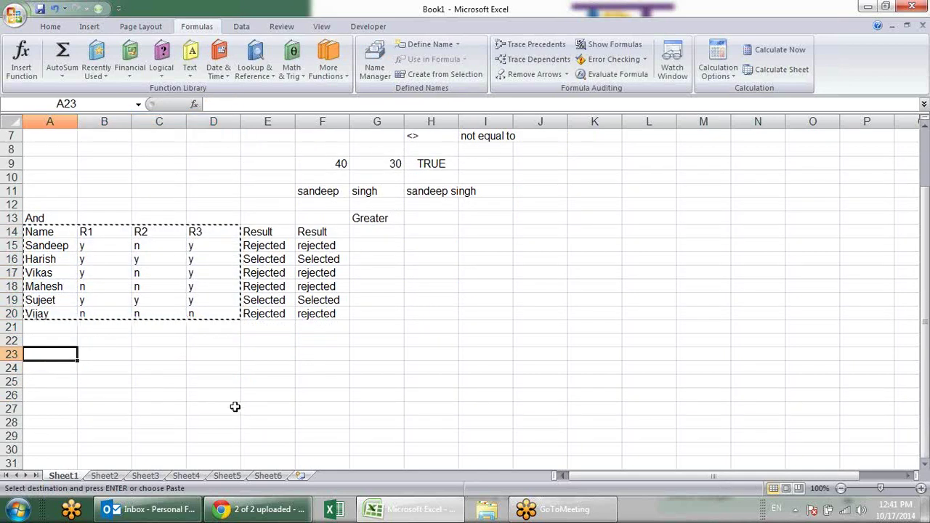
key("ctrl+v")
left_click(289, 413)
key("Escape")
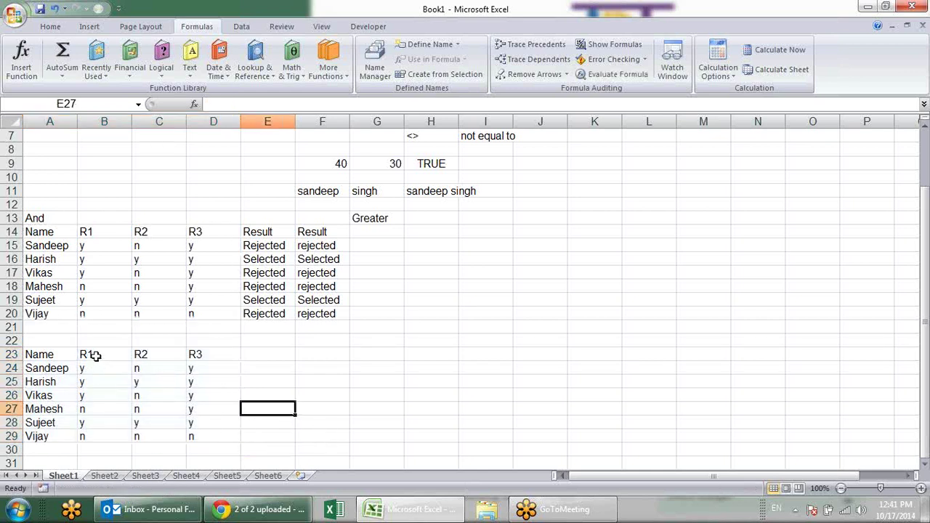
left_click(94, 355)
type("Vote")
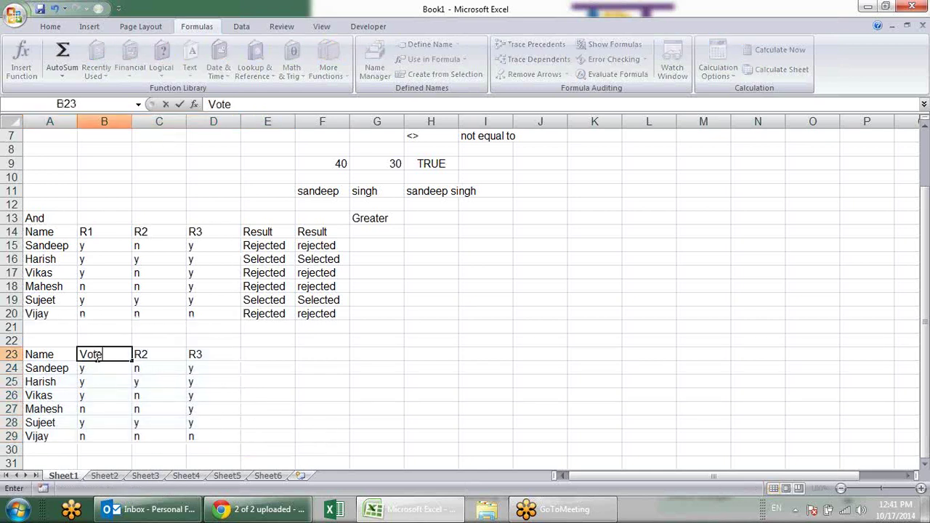
type("rid")
key("Tab")
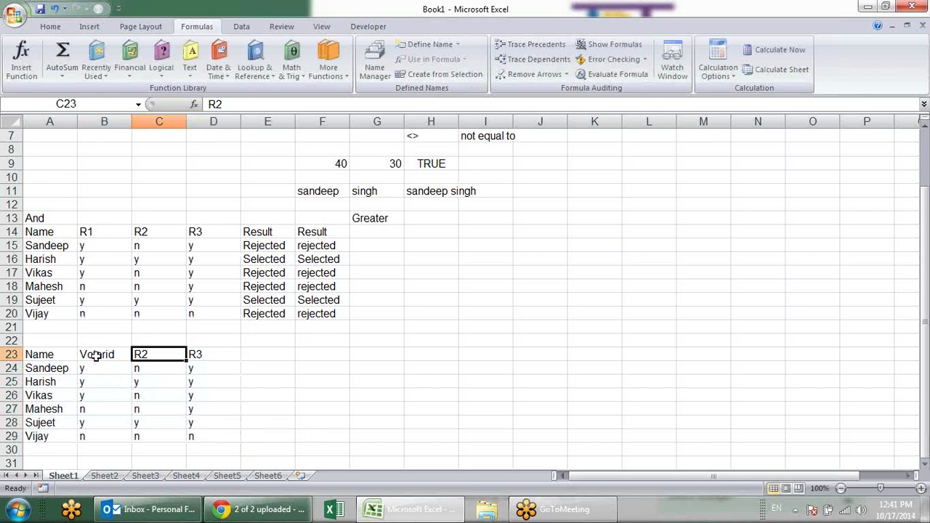
type("Di")
key("Tab")
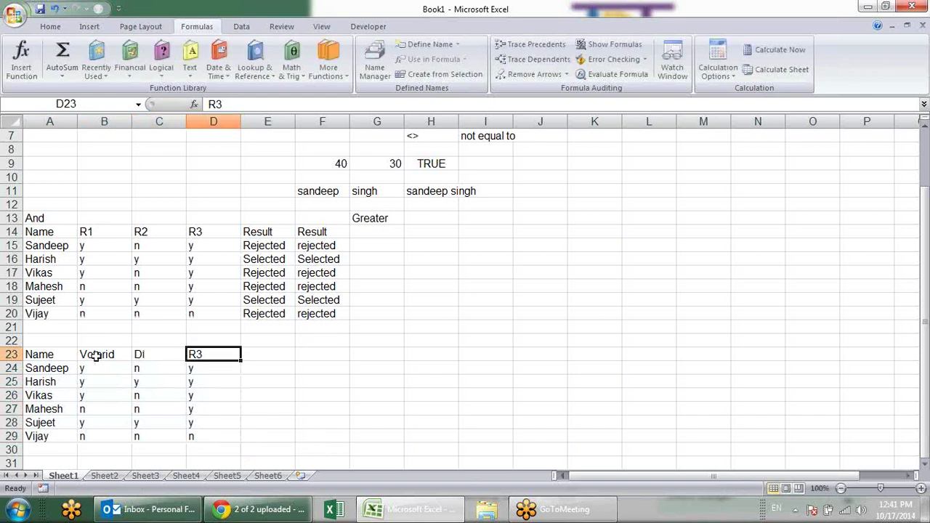
type("pan card")
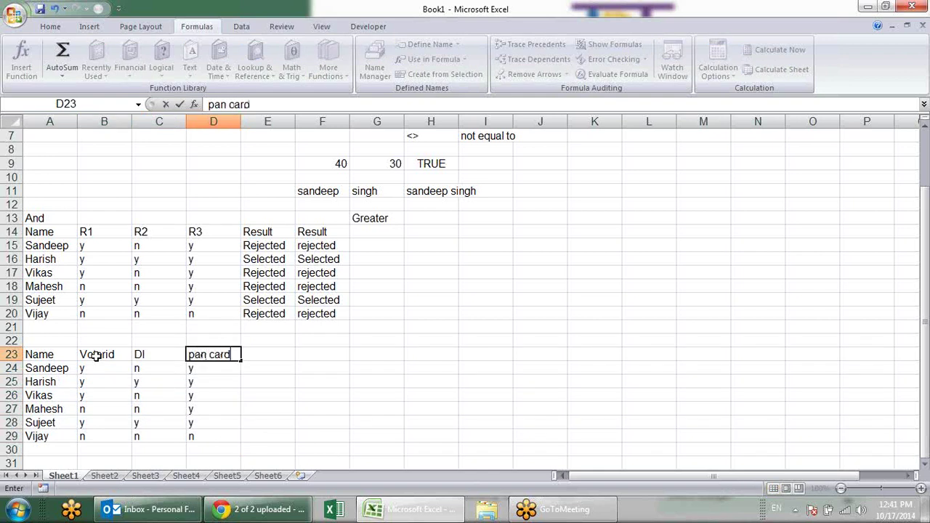
key("Return")
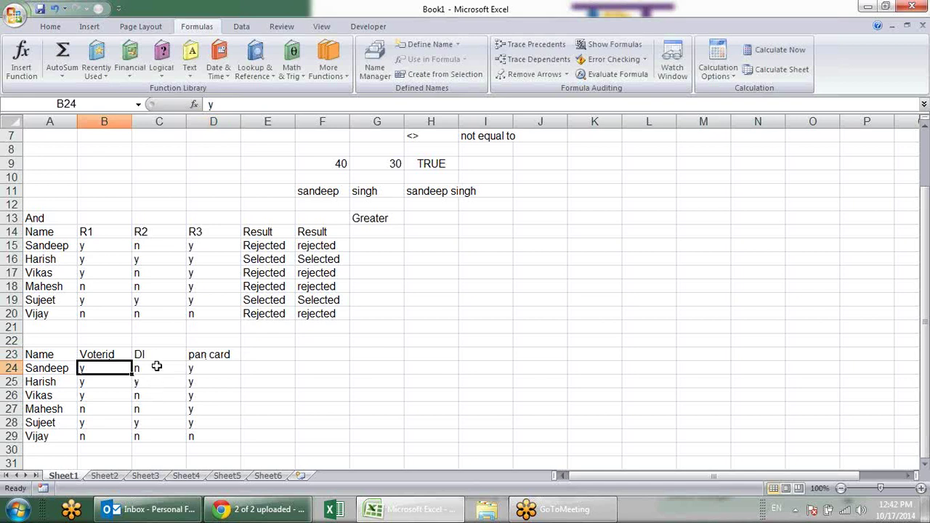
- Review the y/n entries for the six people under Voterid, Dl and pan card
left_click(142, 365)
left_click(233, 379)
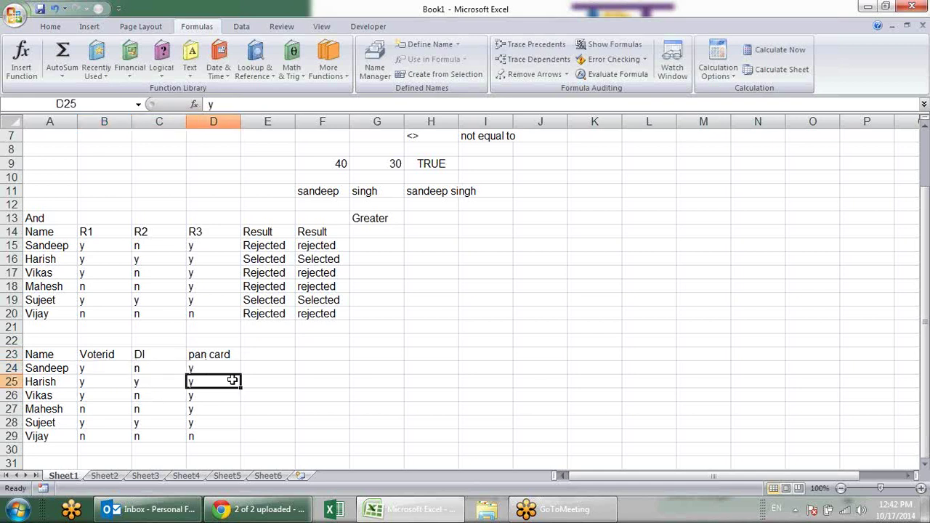
left_click(130, 368)
left_click(149, 367)
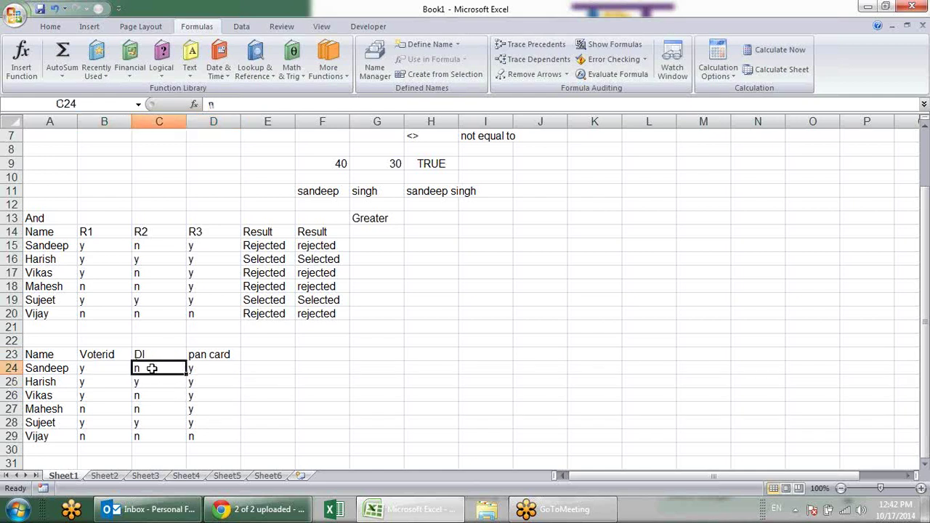
left_click(221, 369)
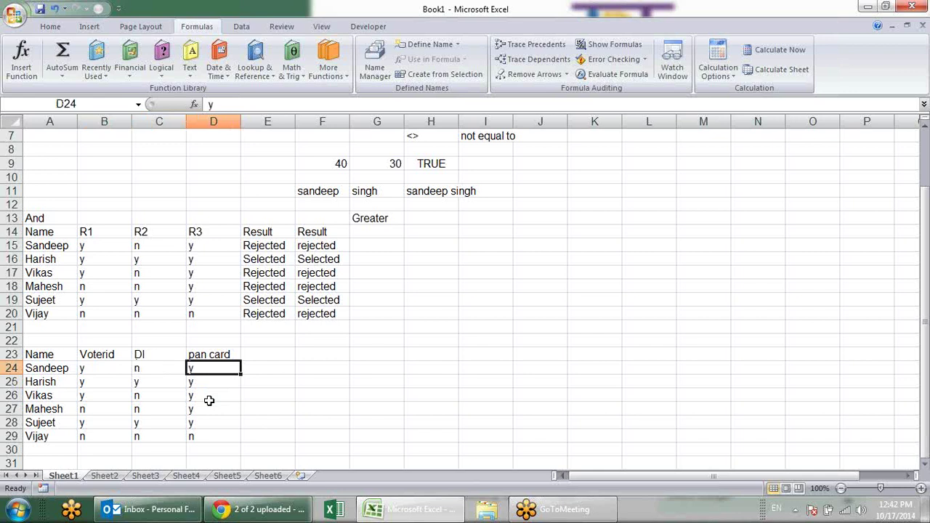
left_click_drag(110, 368, 214, 436)
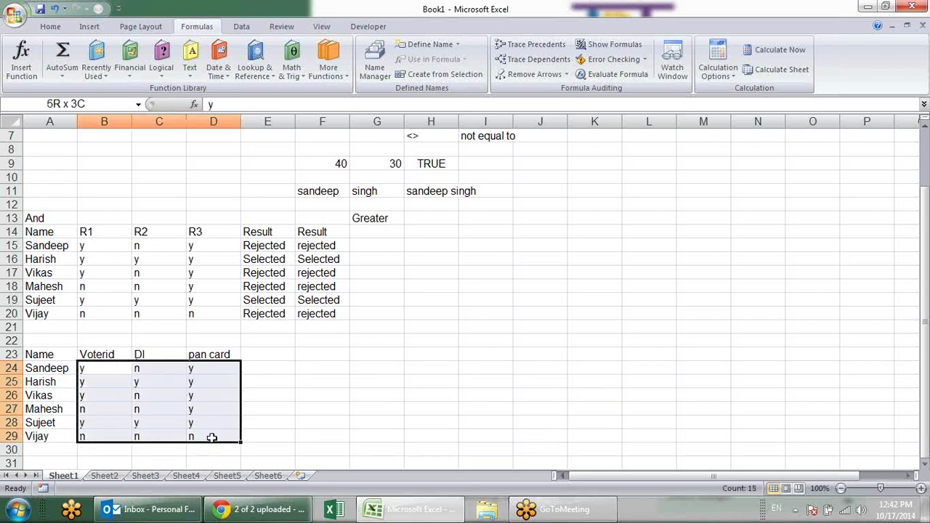
left_click(374, 411)
left_click(127, 380)
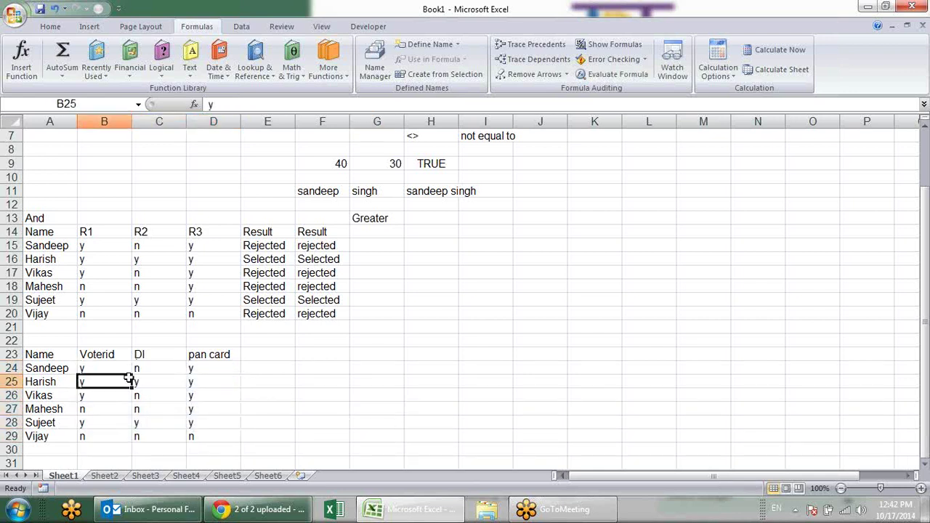
left_click(208, 368)
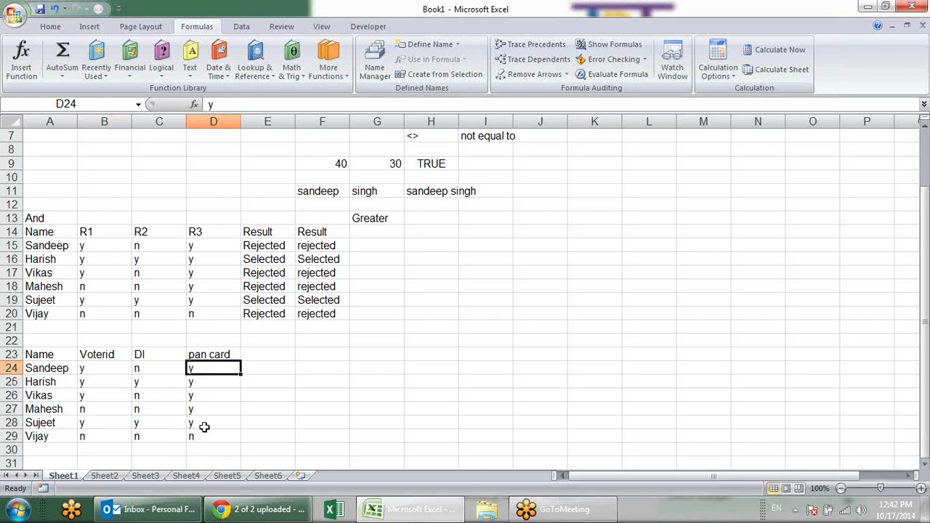
left_click(282, 362)
key("Up")
key("Up")
key("Up")
left_click(280, 355)
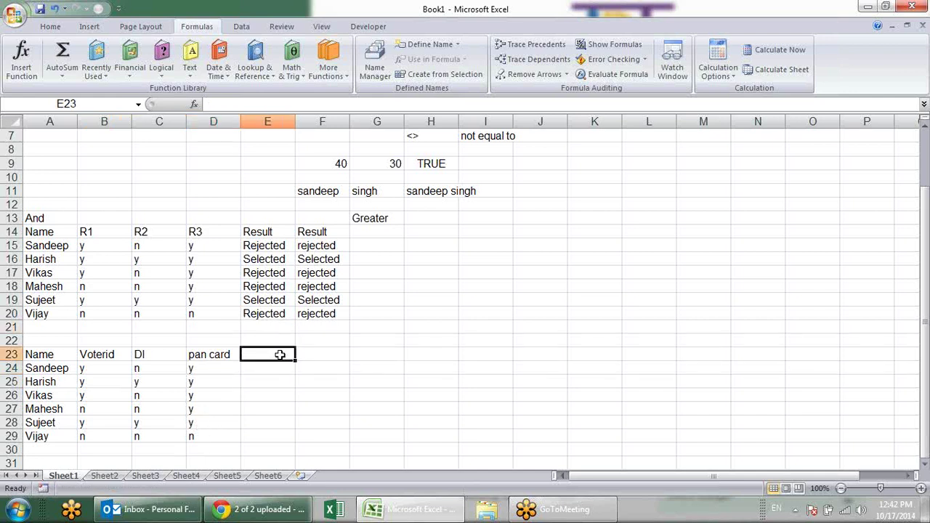
- Add the Result heading in E23
type("Re")
key("Escape")
type("Result")
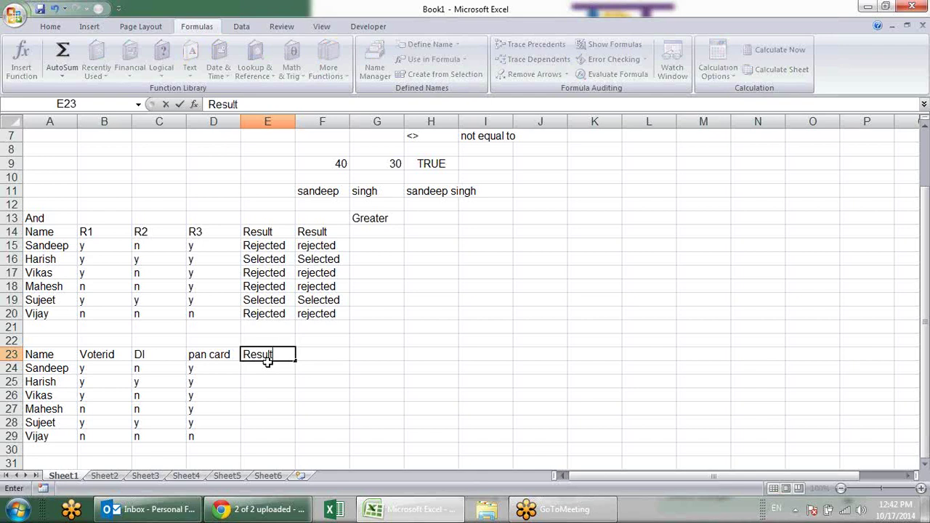
key("Return")
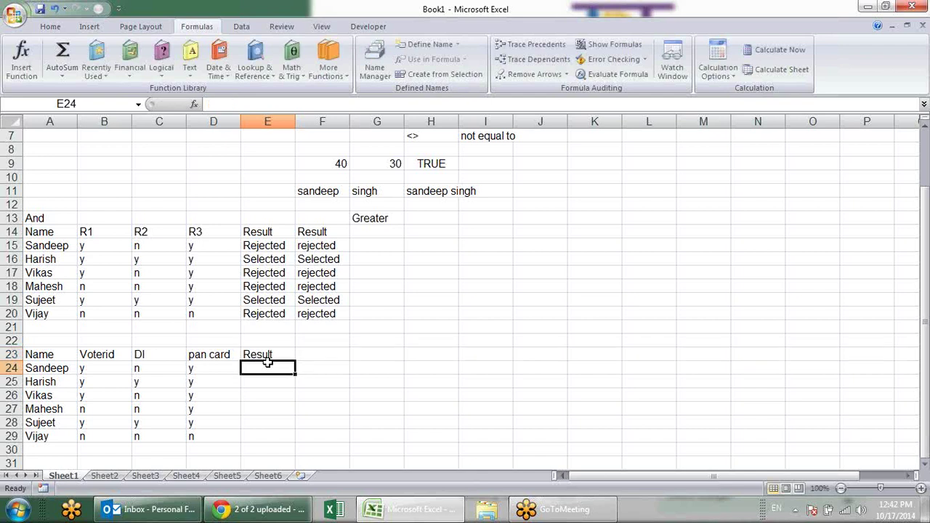
- Enter =OR(B24="y",C24="y",D24="y") in E24
type("=or")
key("Tab")
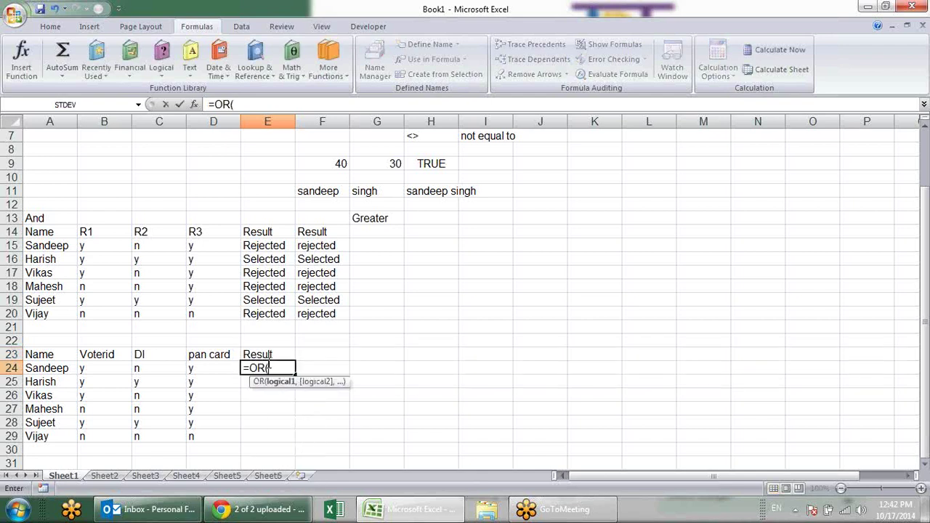
left_click(100, 367)
type("=\"y\"")
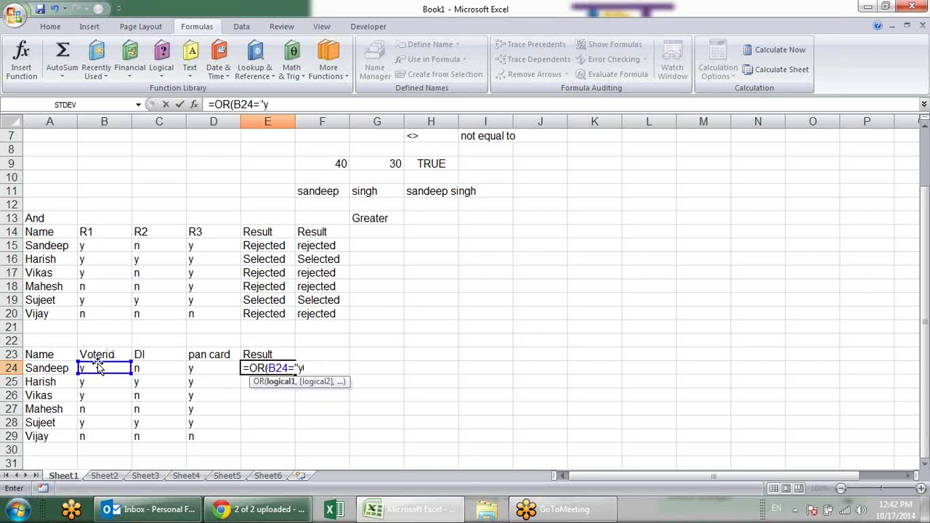
type(",")
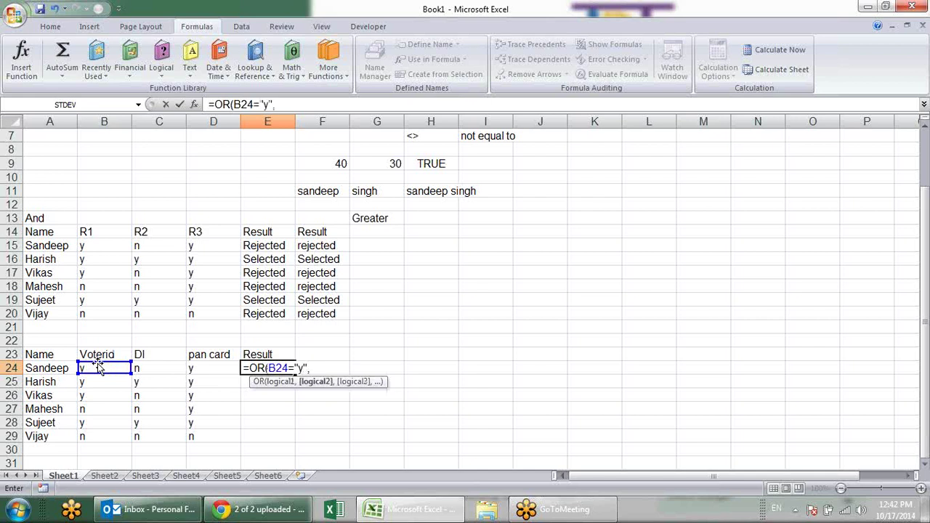
left_click(146, 365)
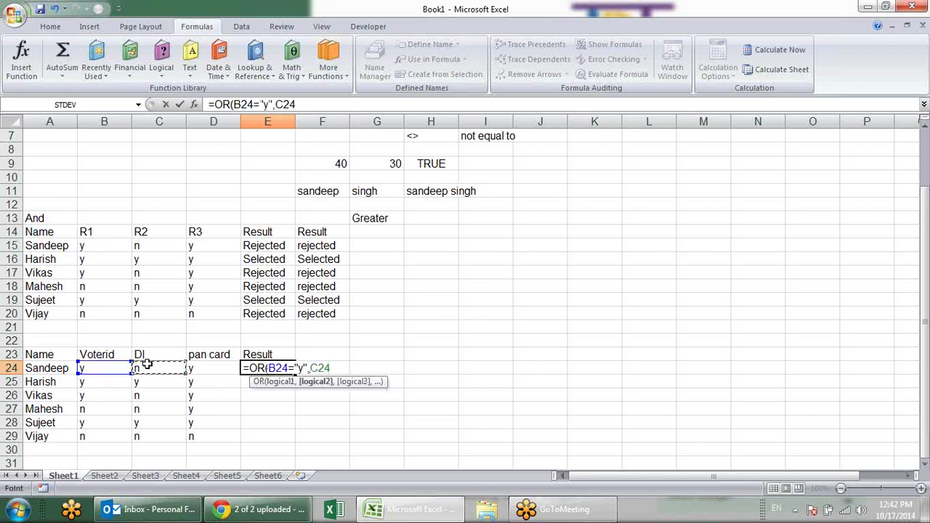
type("=\"y\"")
type(",")
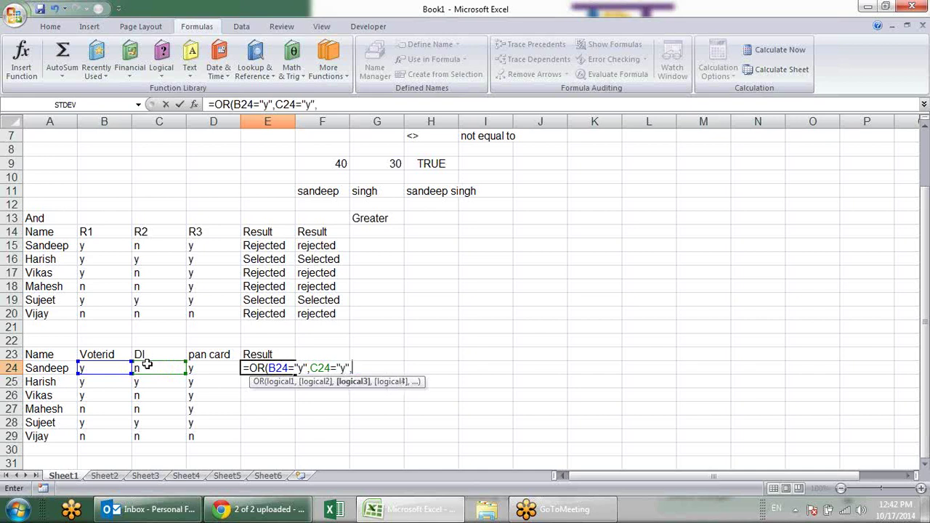
left_click(190, 368)
type("=\"y")
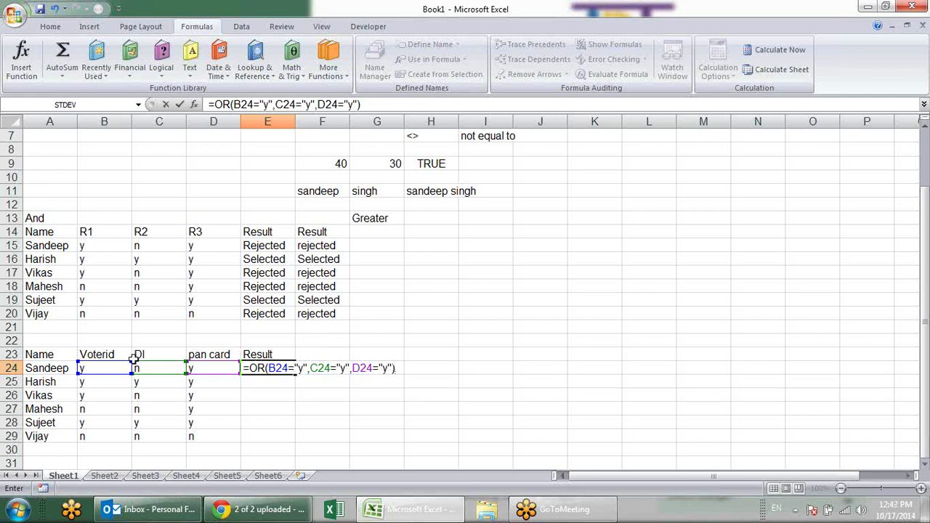
key("Return")
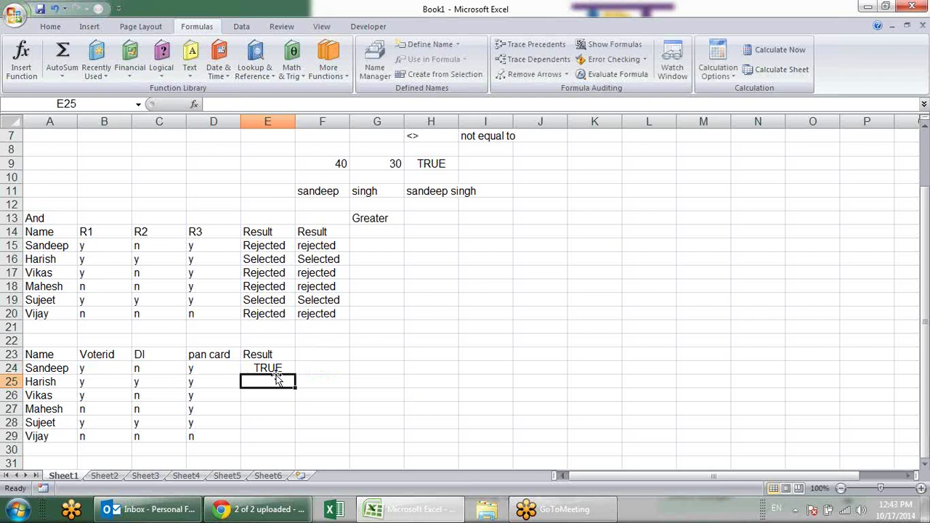
- Fill the OR formula down to E29 and check Vijay's FALSE result in row 29
left_click(275, 368)
left_click_drag(295, 375, 294, 444)
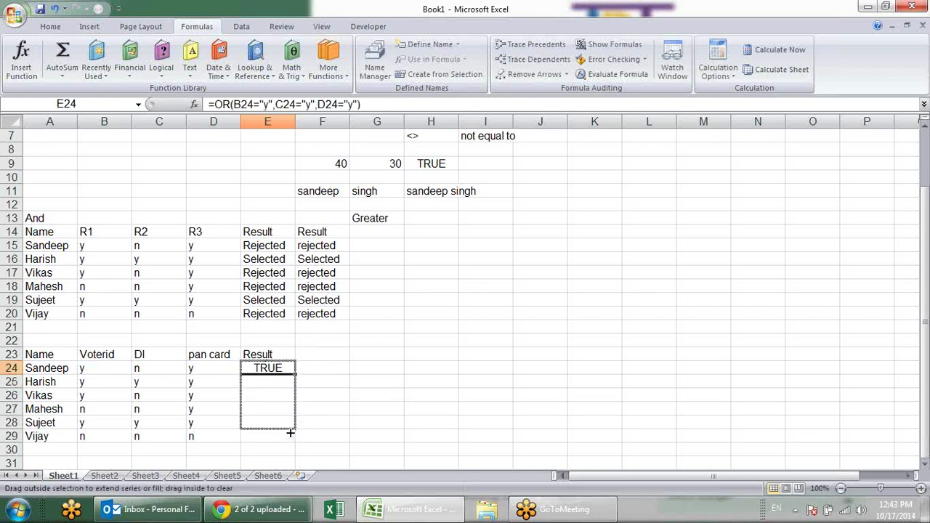
left_click(337, 393)
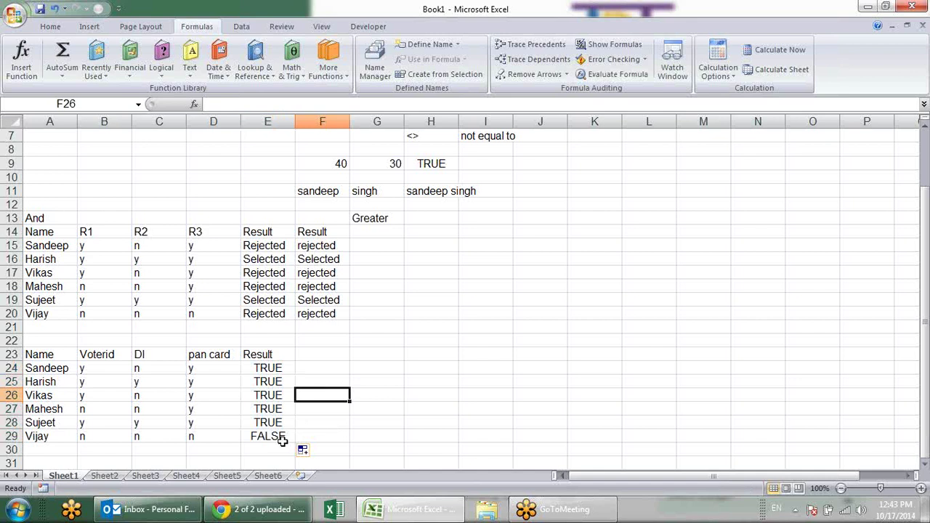
left_click_drag(282, 439, 284, 451)
left_click(174, 442)
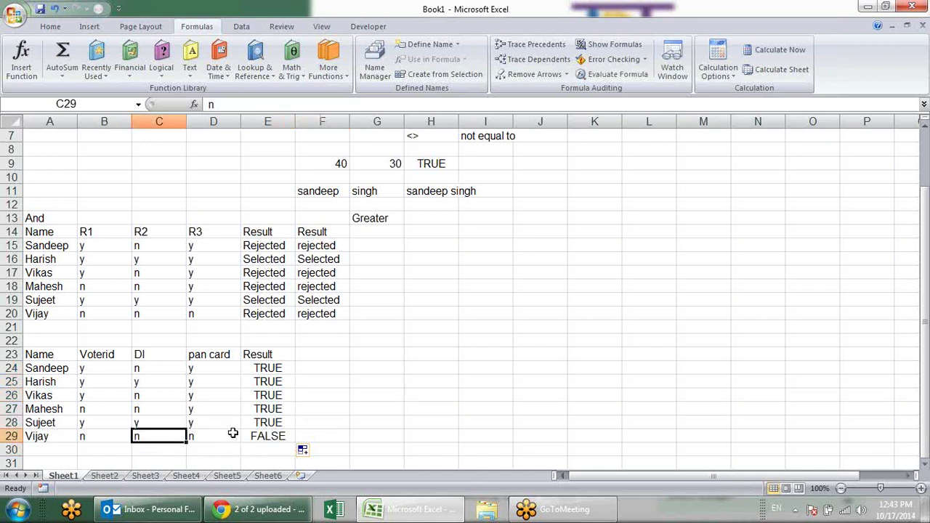
left_click(262, 439)
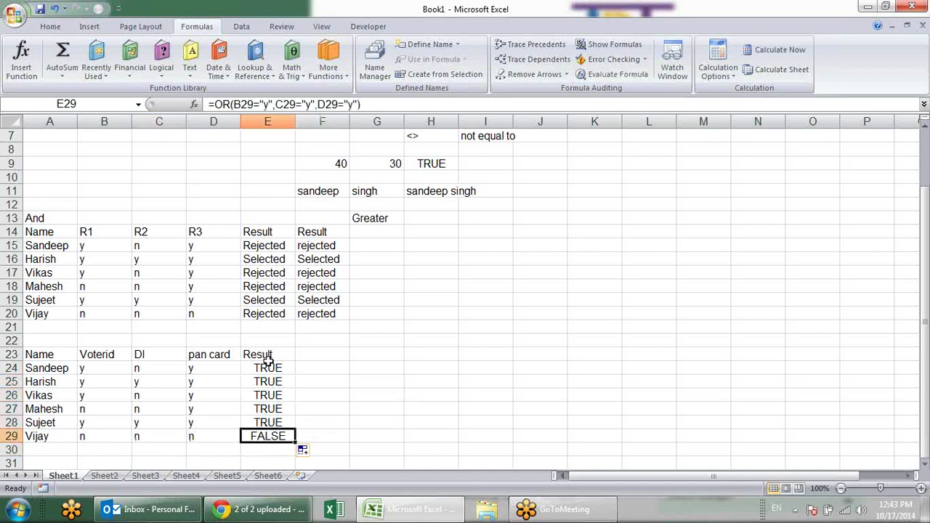
left_click(307, 369)
- Enter =IF(E24,"ok","not ok") in F24 and fill it down to F29
mouse_move(563, 509)
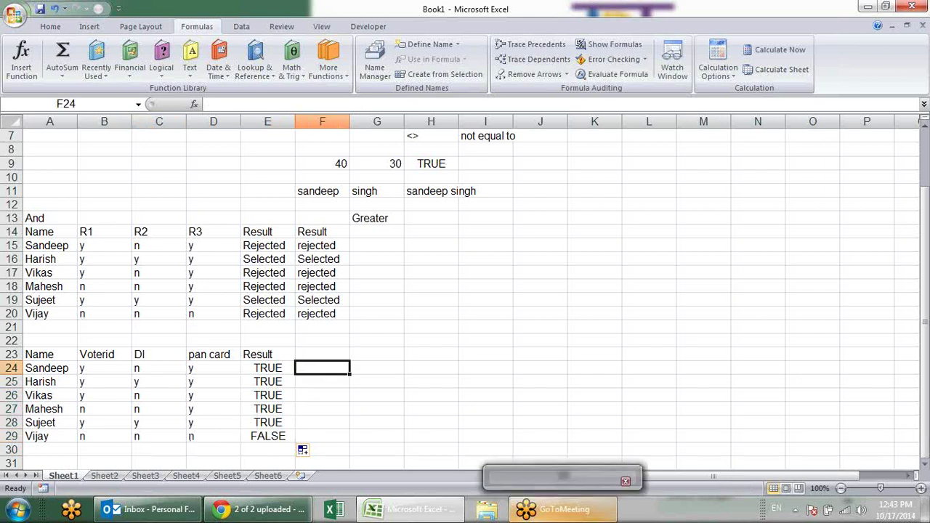
type("=if")
key("Tab")
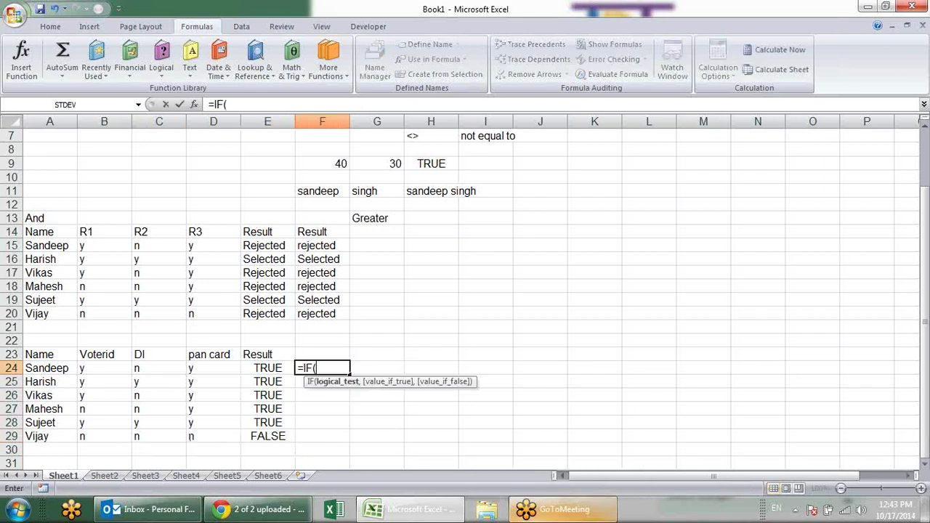
left_click(280, 367)
type(",")
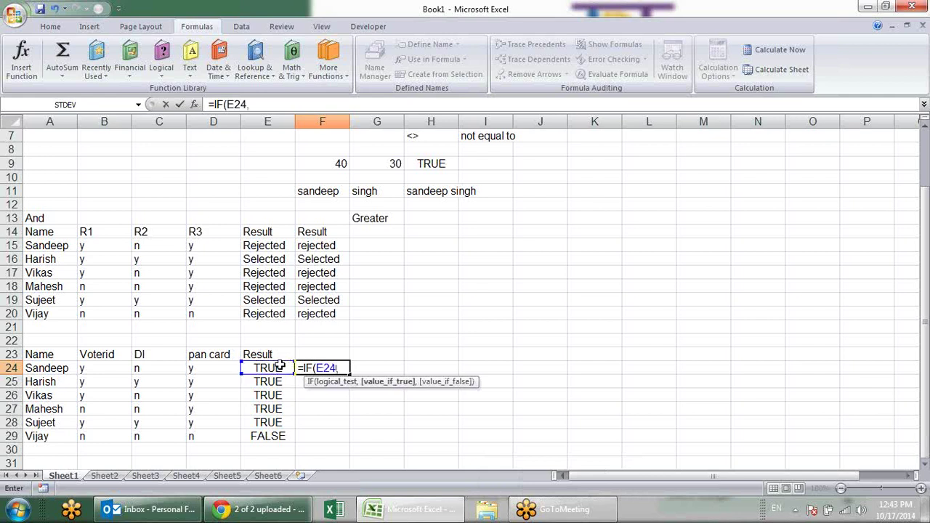
type("\"ok")
type("\",")
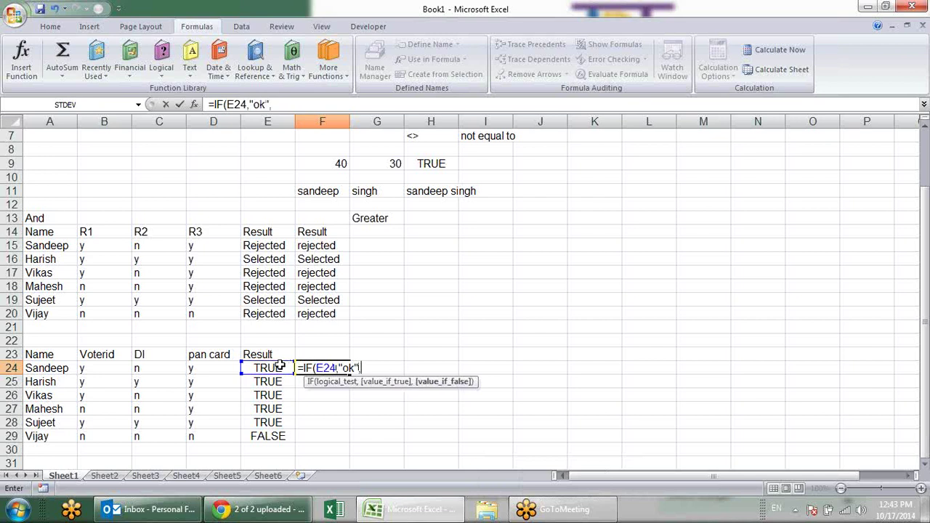
type("\"not")
type(" ok")
key("Return")
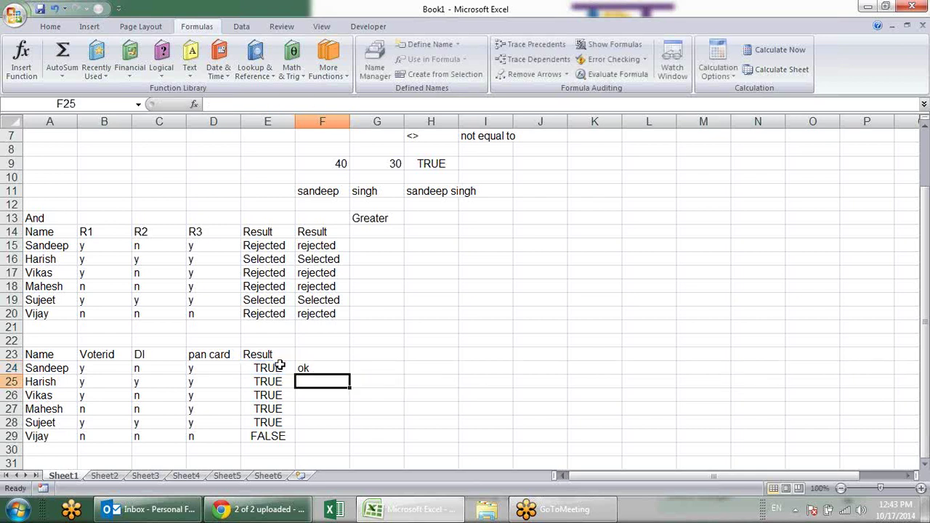
left_click(324, 368)
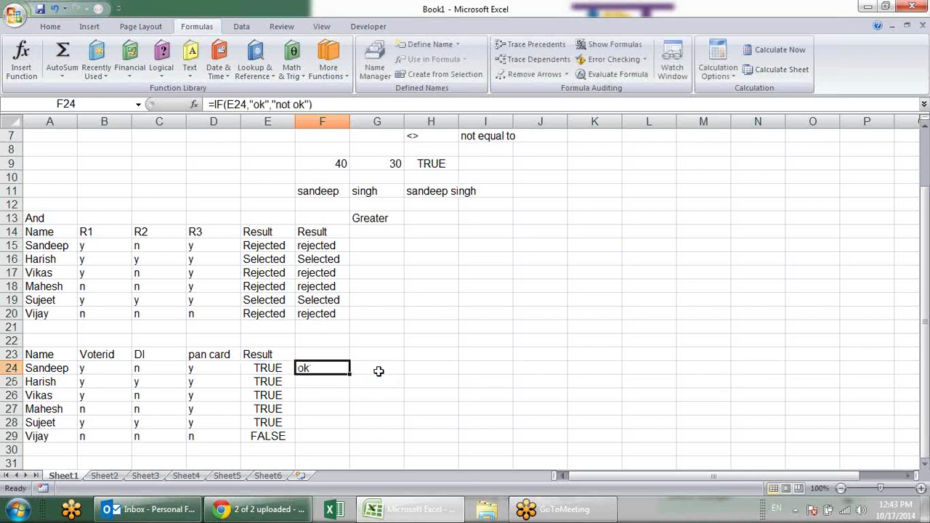
left_click_drag(350, 375, 352, 440)
left_click(414, 377)
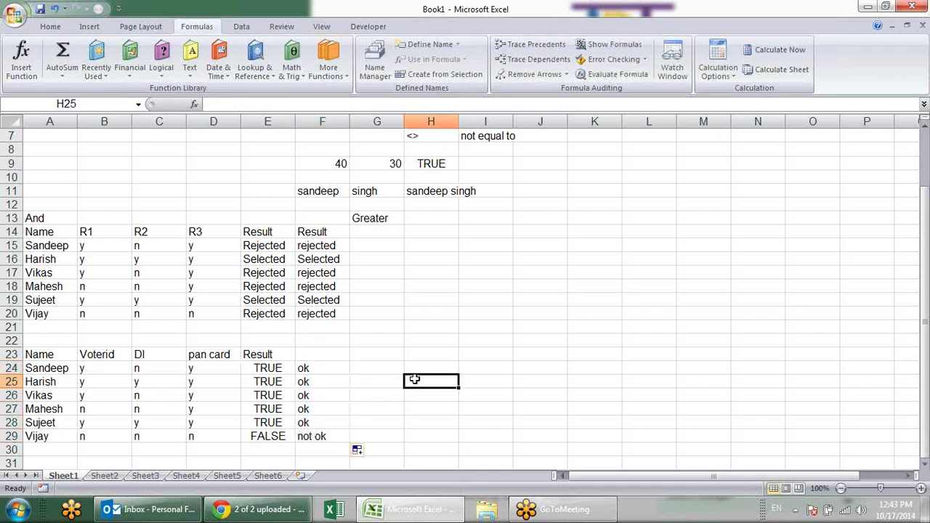
- Inspect E24's formula, highlighting its OR(...) part without changing it
left_click(309, 367)
left_click(281, 371)
key("F2")
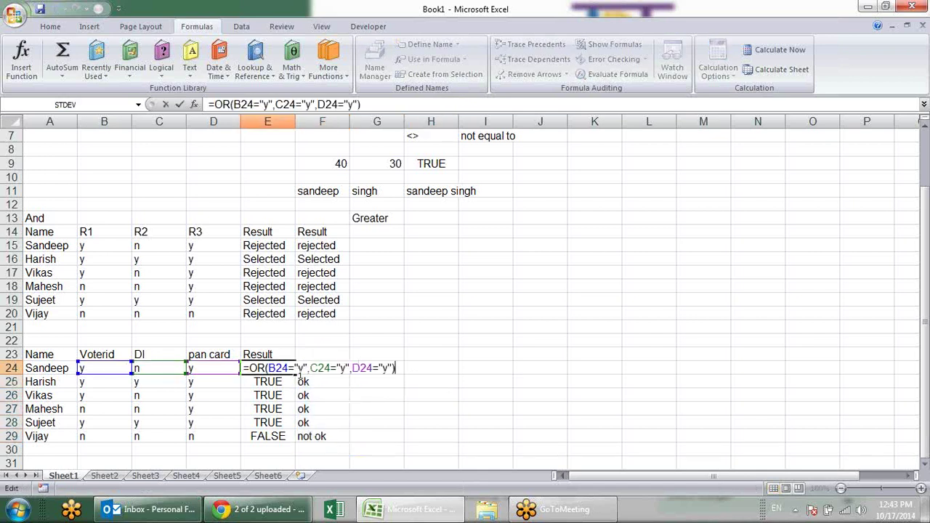
left_click(383, 366)
left_click(250, 368)
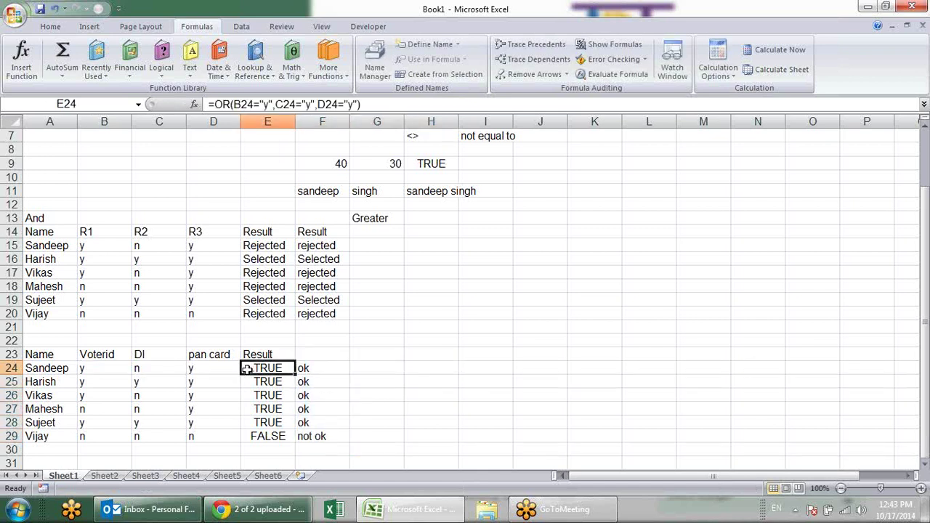
key("F2")
left_click_drag(399, 368, 252, 369)
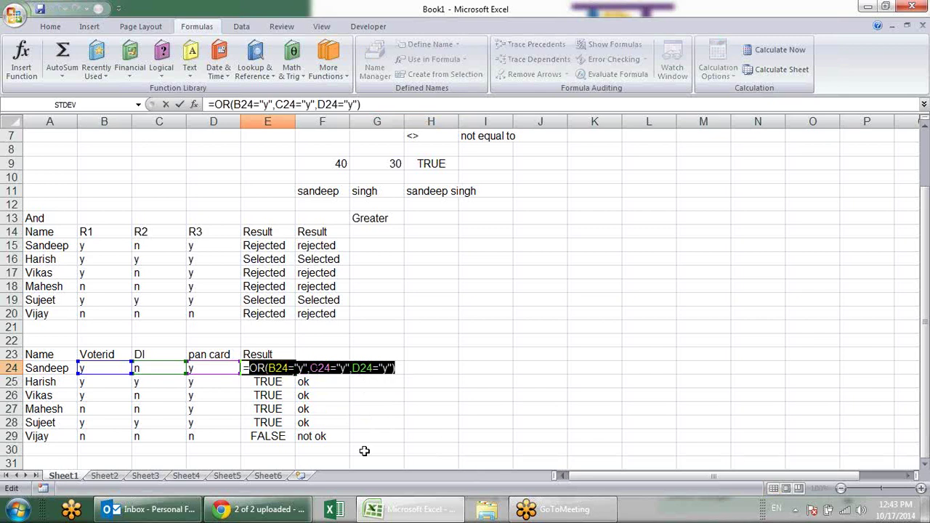
key("Escape")
- Recheck F24's IF formula and its E24 reference, then open Find and Replace
left_click(315, 367)
double_click(320, 368)
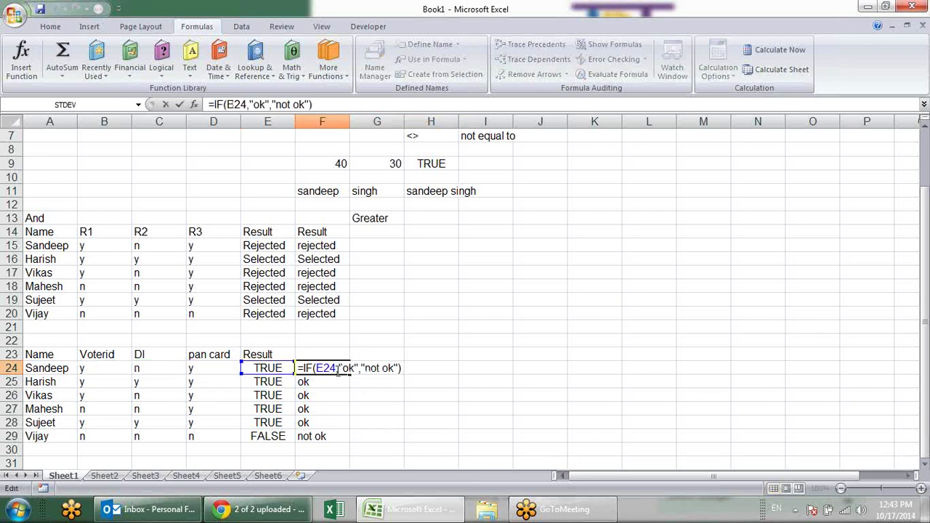
left_click_drag(323, 361, 316, 362)
key("Escape")
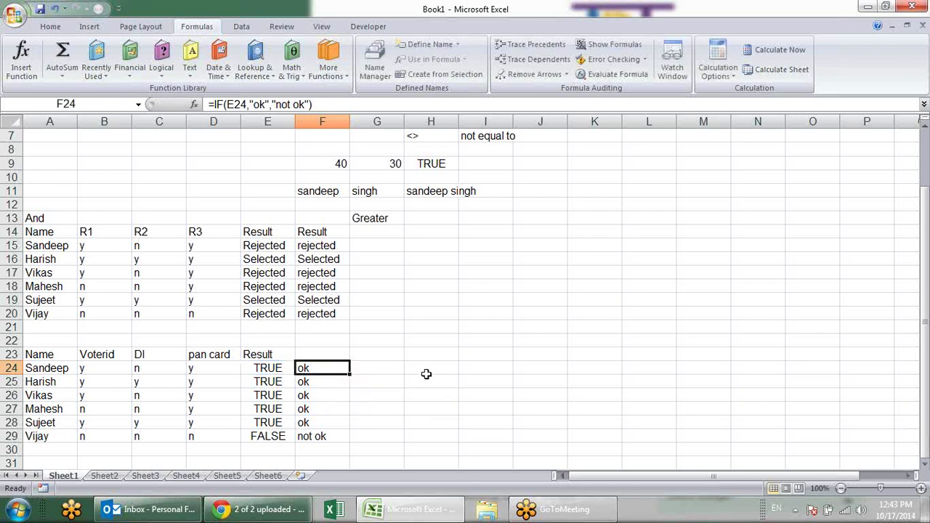
key("F2")
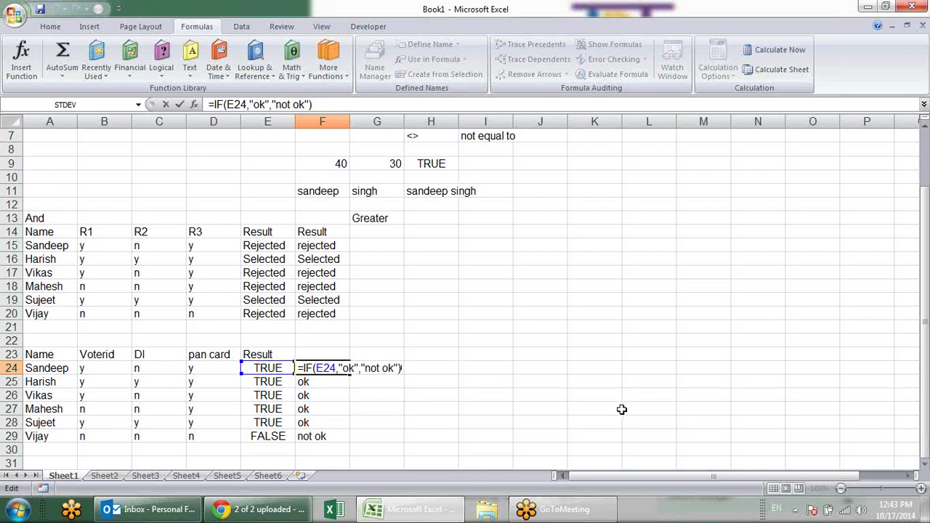
key("ctrl+Return")
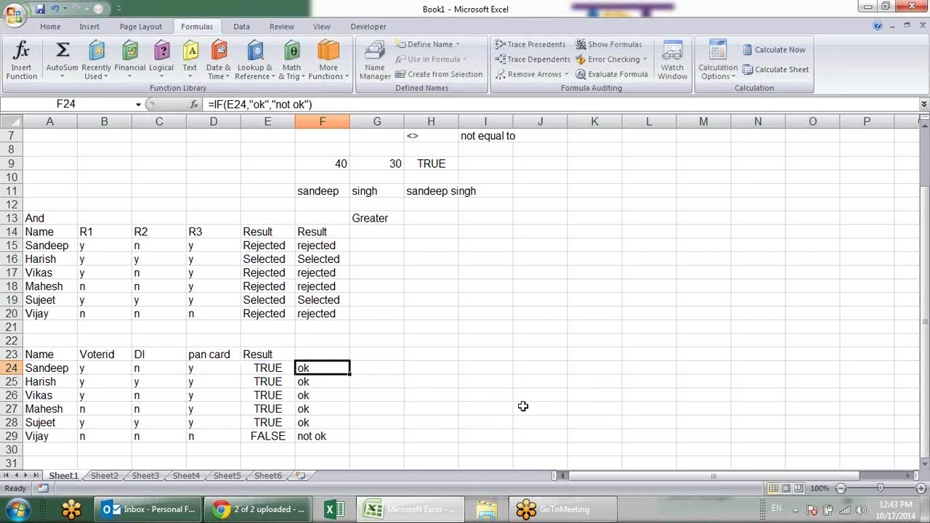
key("ctrl+f")
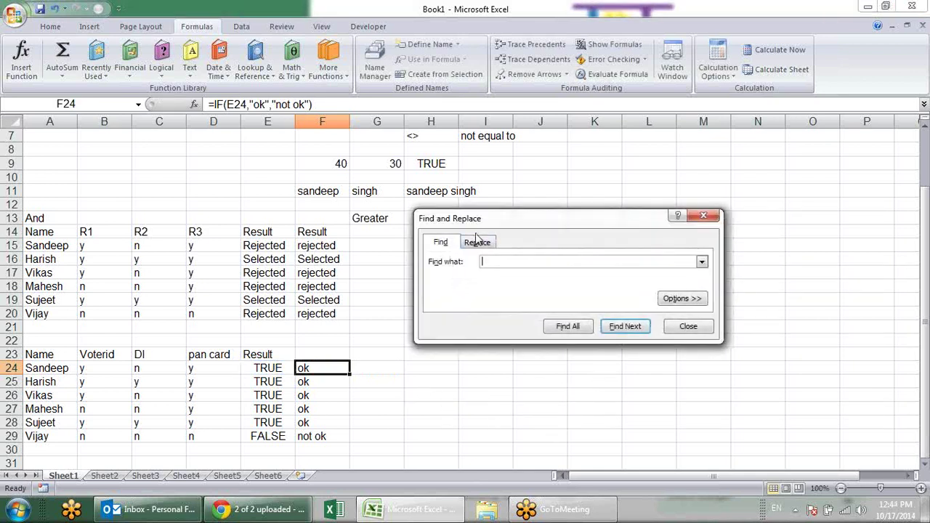
- Replace E24 in F24's formula with OR(B24="y",C24="y",D24="y") and verify the result
left_click(478, 243)
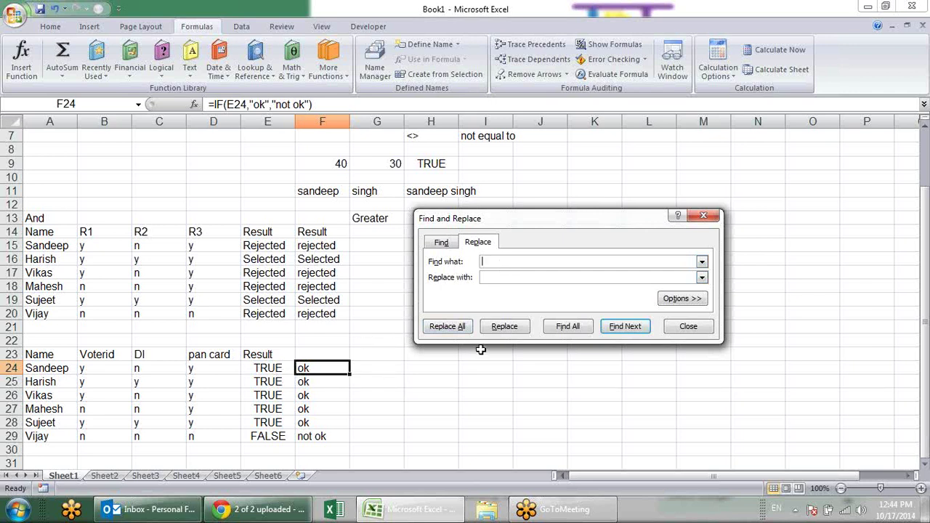
type("e24")
left_click(493, 276)
key("ctrl+v")
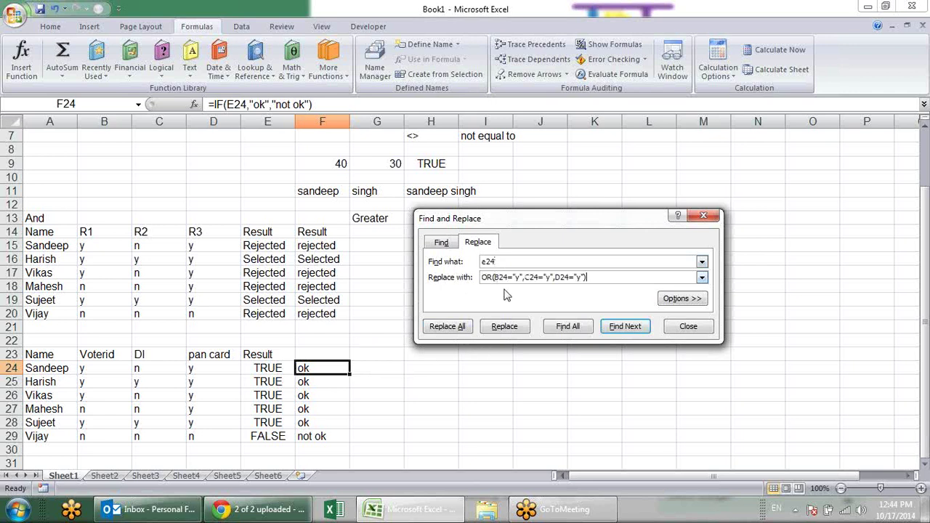
left_click(491, 336)
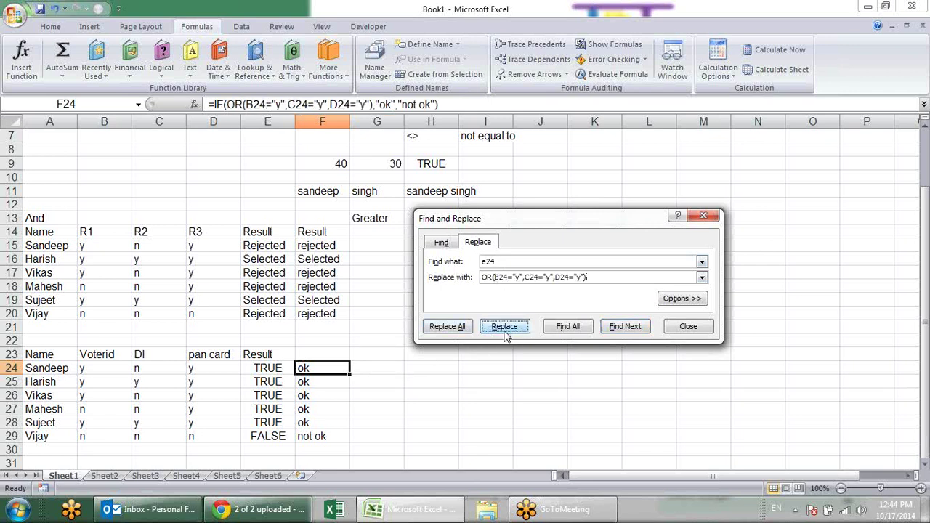
left_click(689, 329)
double_click(333, 369)
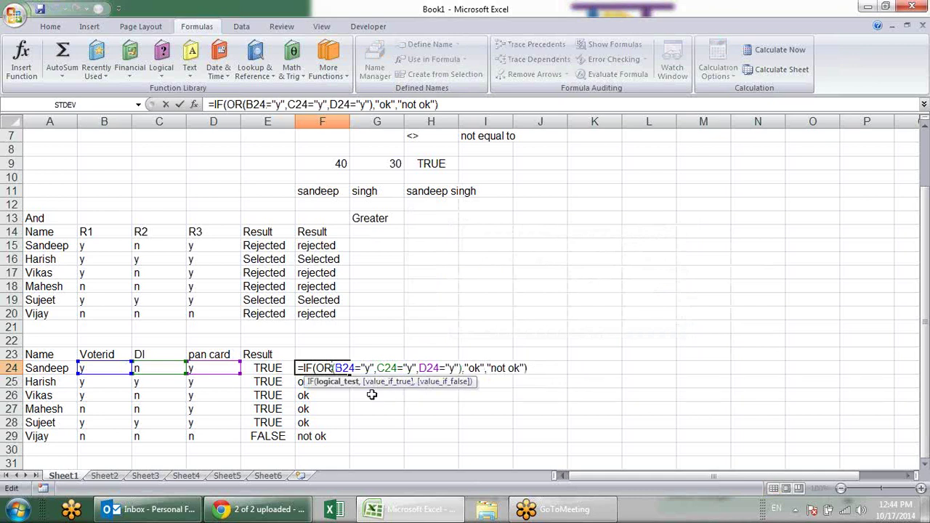
key("Escape")
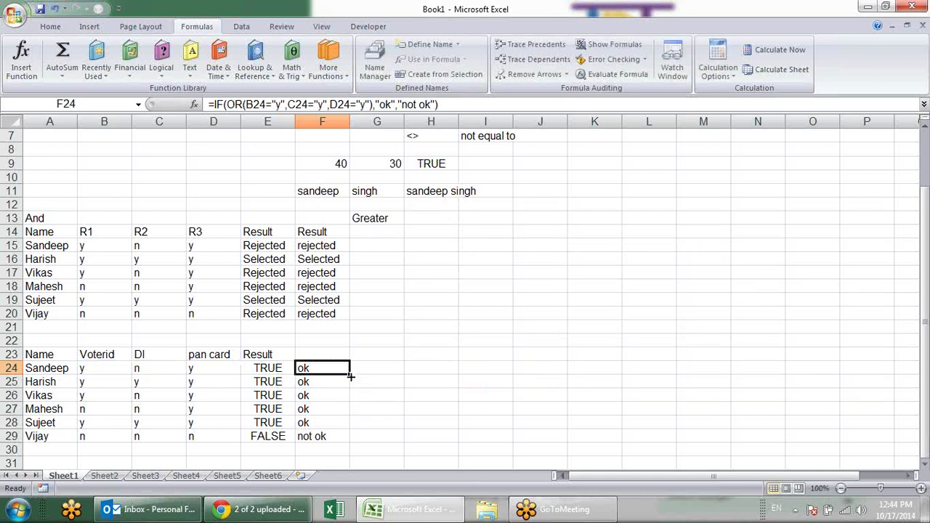
- Fill F24's IF(OR(...)) formula to F29 and move F24:F29 into E24:E29
double_click(350, 375)
left_click(337, 369)
left_click_drag(334, 363, 338, 436)
key("ctrl+c")
left_click(278, 380)
left_click(279, 369)
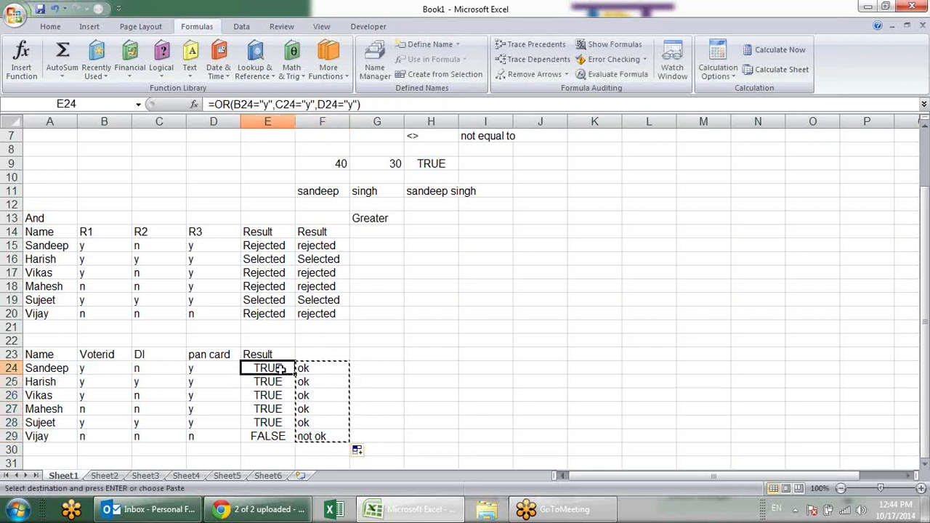
key("ctrl+v")
left_click(306, 378)
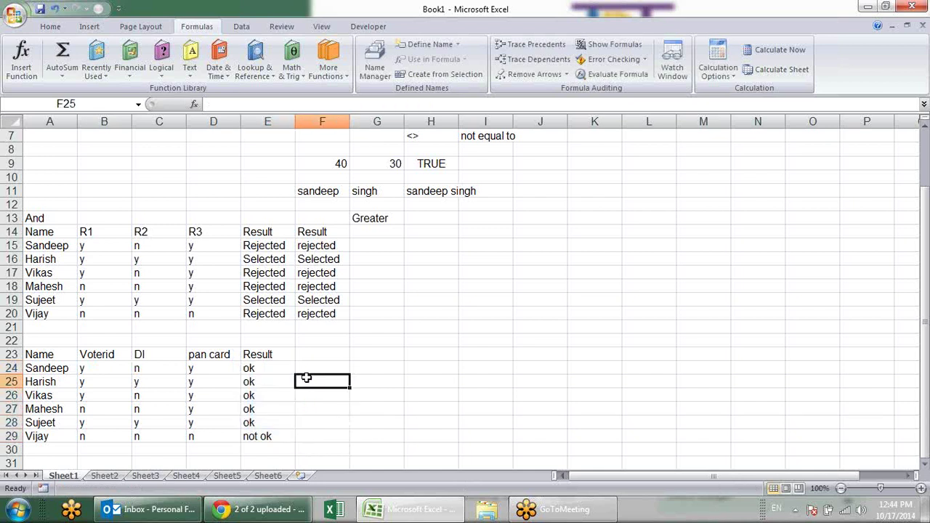
- Inspect the combined IF(OR(...)) formula in E24 and its OR arguments, leaving it unchanged
left_click(270, 370)
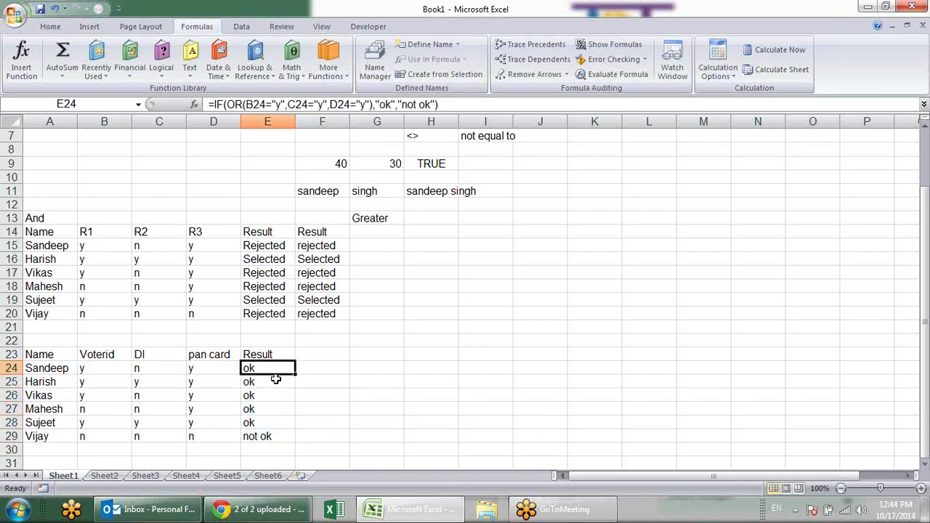
scroll(336, 363, "up", 2)
scroll(393, 306, "down", 2)
scroll(429, 287, "down", 1)
scroll(450, 305, "up", 3)
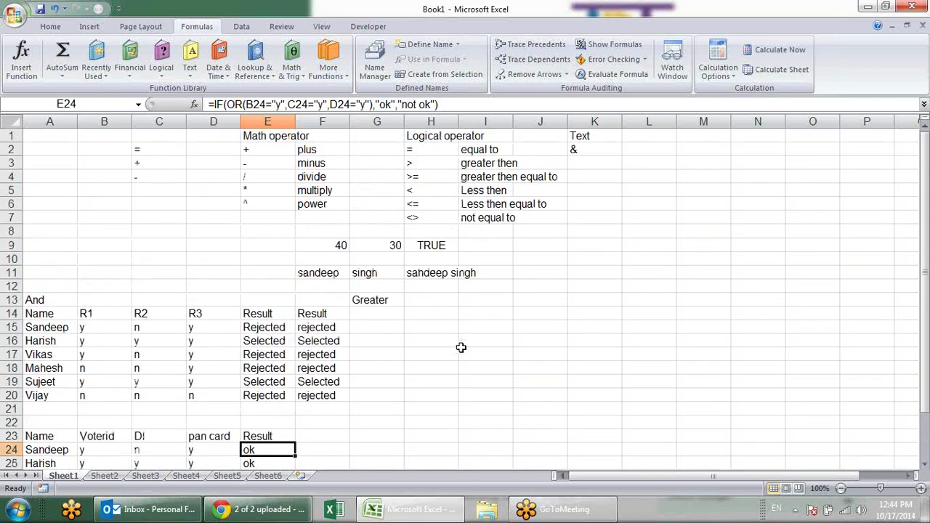
scroll(508, 288, "down", 2)
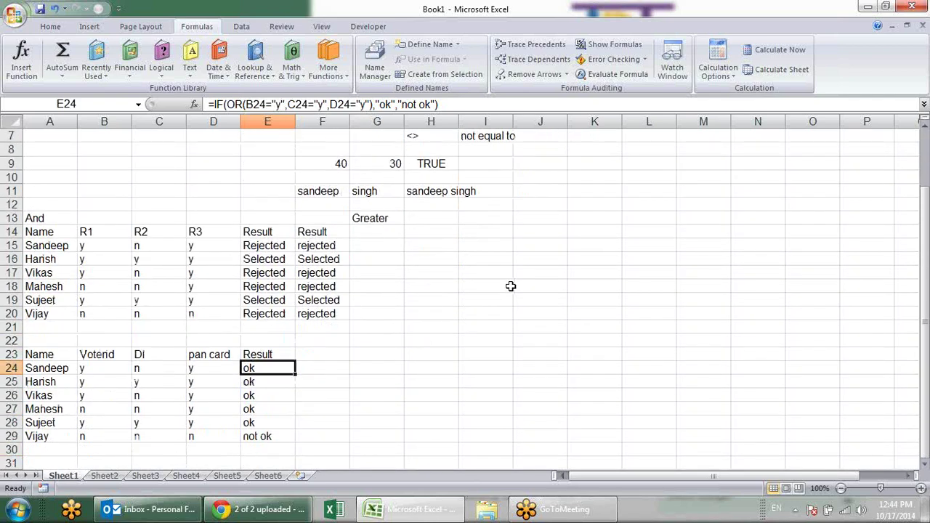
key("F2")
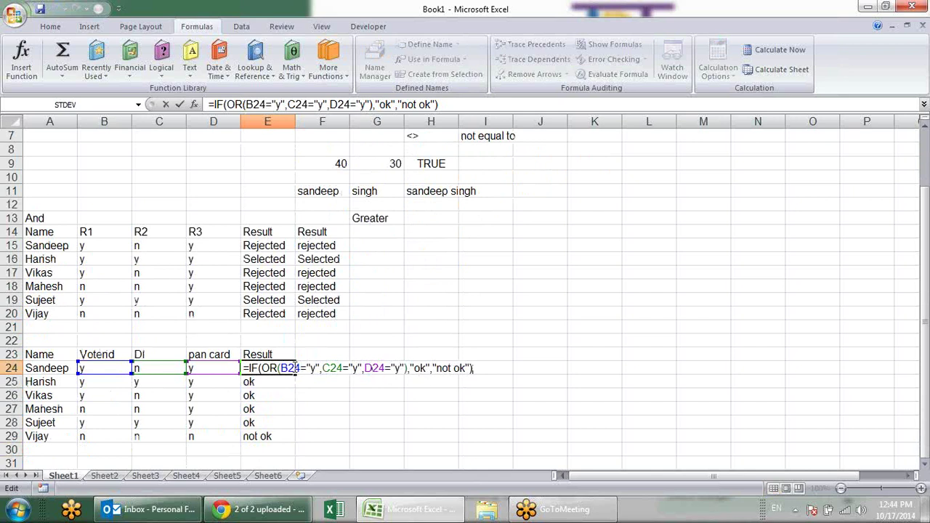
left_click(289, 370)
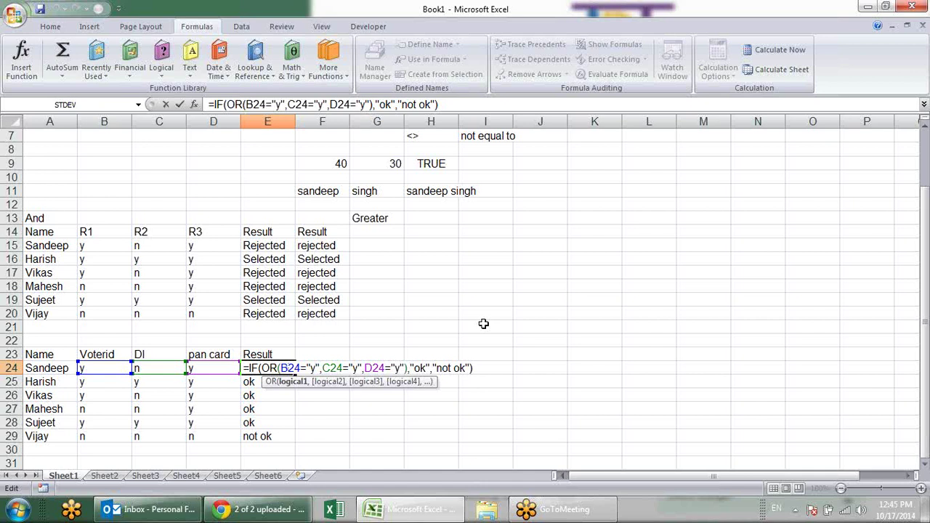
key("Escape")
left_click(455, 286)
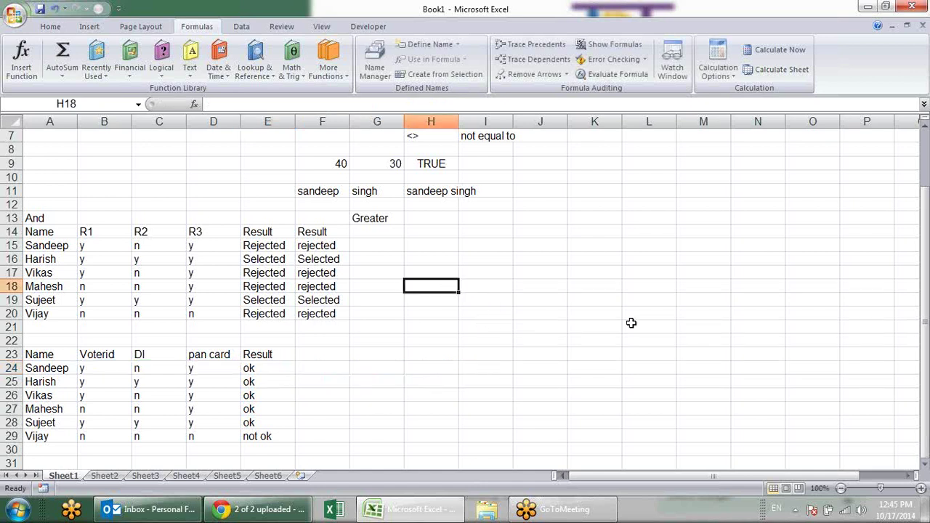
type("=")
left_click(317, 271)
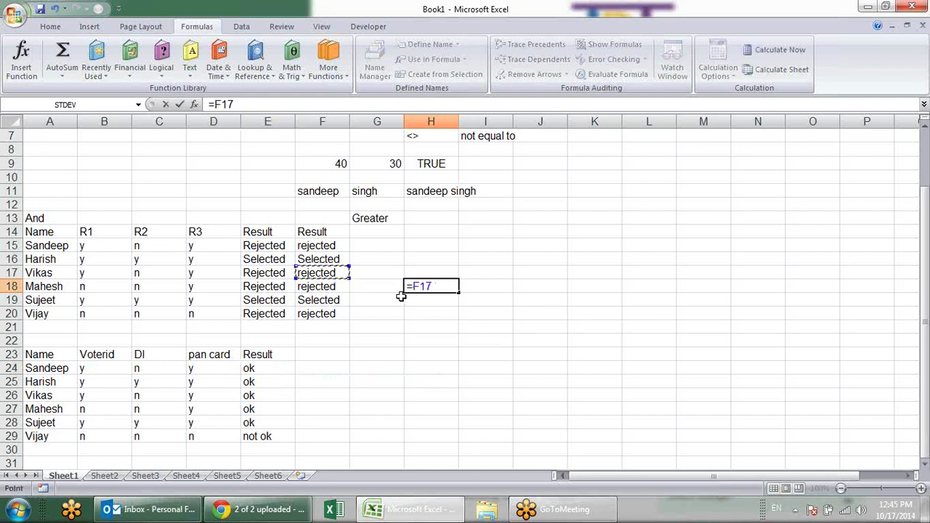
left_click(413, 288)
type("$")
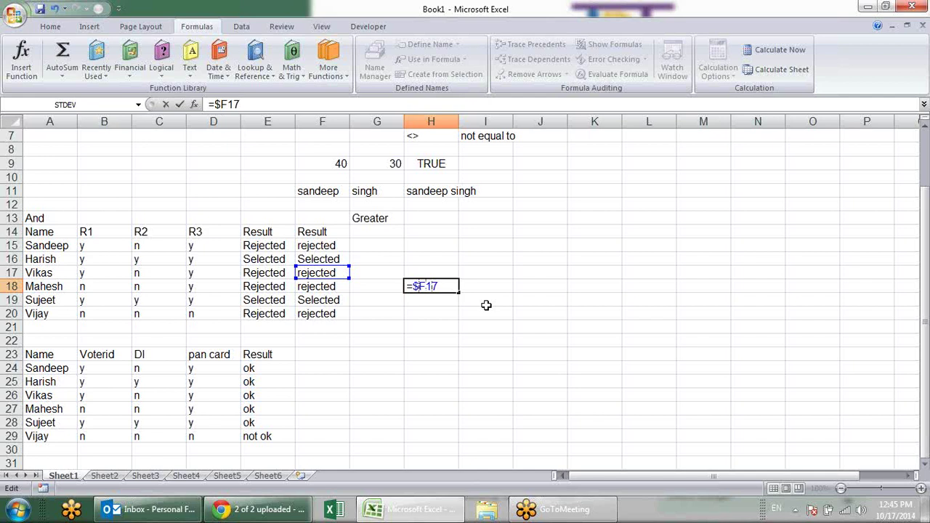
key("Right")
type("$")
key("Escape")
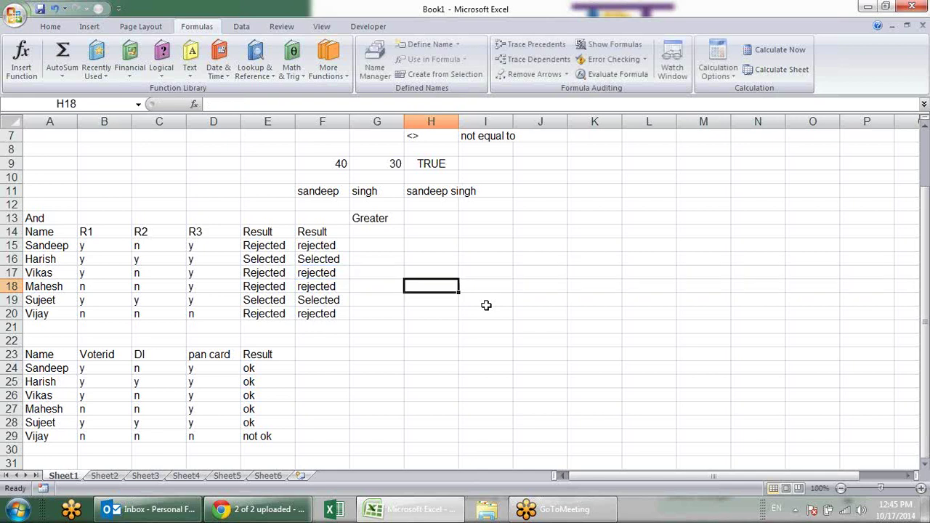
left_click(37, 135)
scroll(156, 307, "up", 2)
left_click(73, 160)
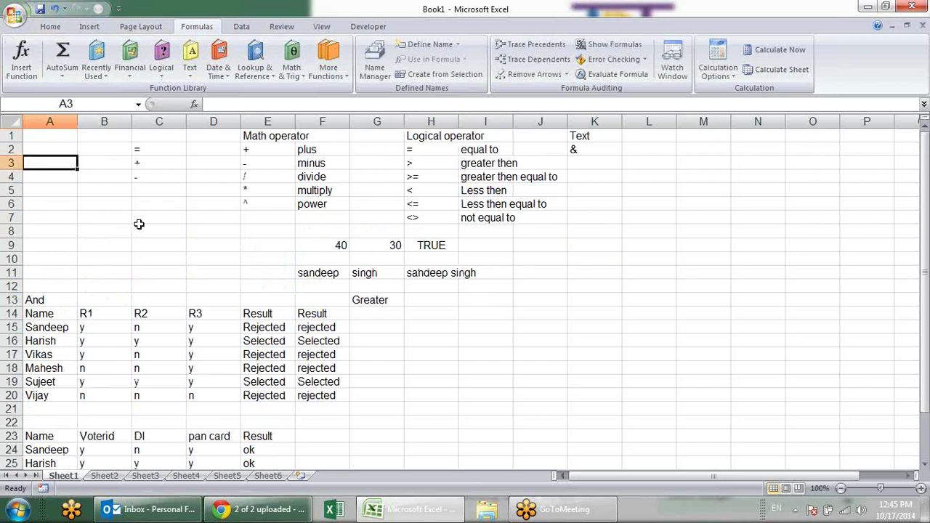
left_click(140, 227)
left_click(86, 221)
left_click(44, 229)
left_click(110, 243)
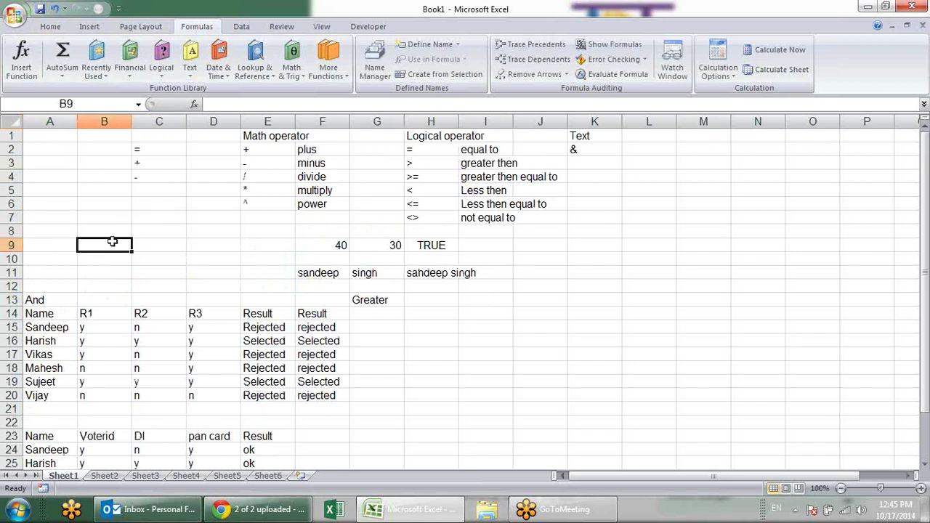
left_click(154, 229)
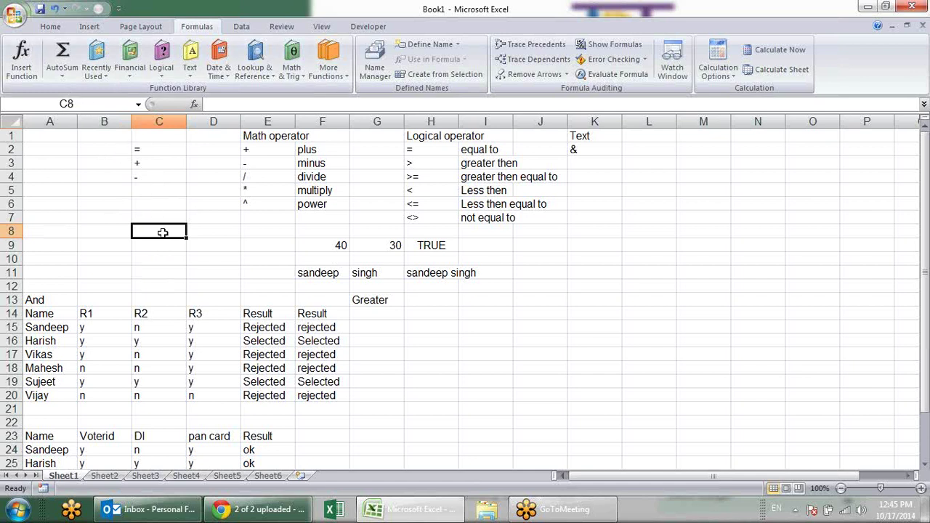
left_click(454, 378)
type("=c8")
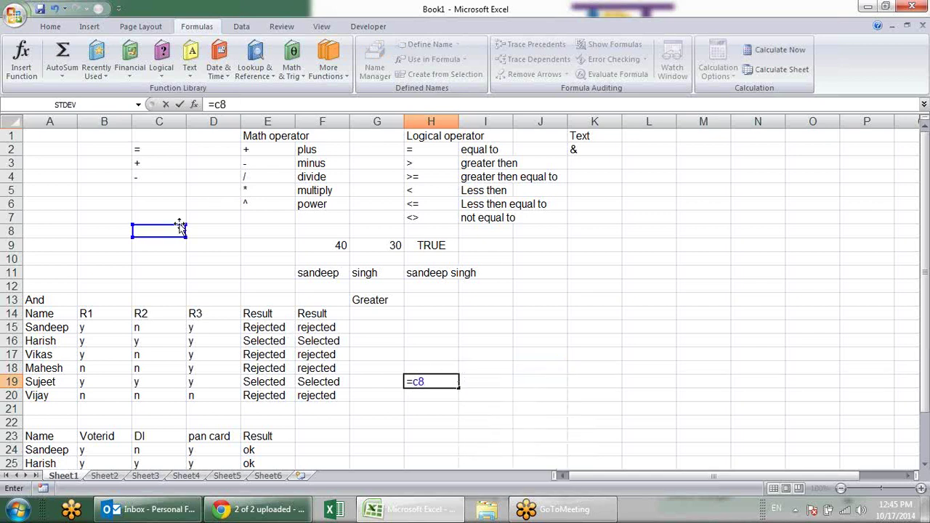
key("Escape")
left_click(482, 351)
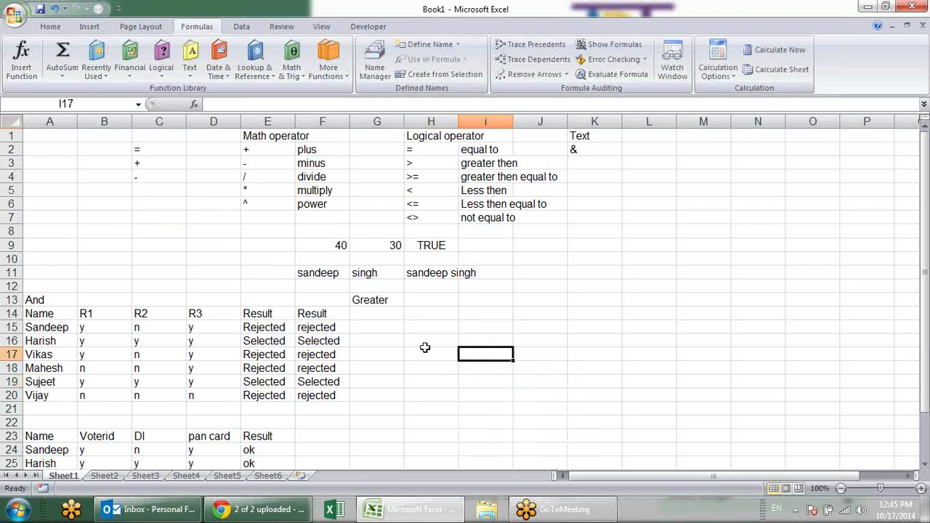
scroll(425, 348, "down", 1)
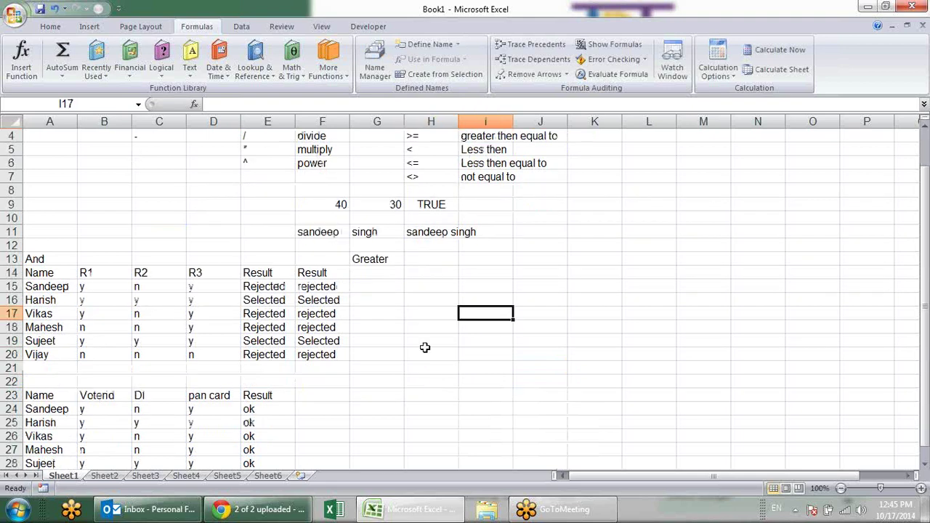
left_click(431, 272)
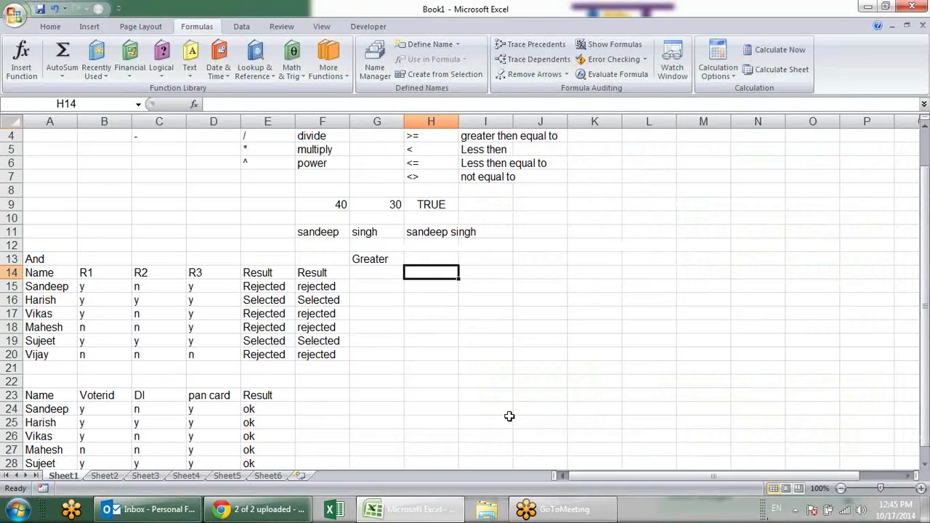
- Link H14 to A14 with =A14 and fill it across H14:L20 to mirror the table
type("=")
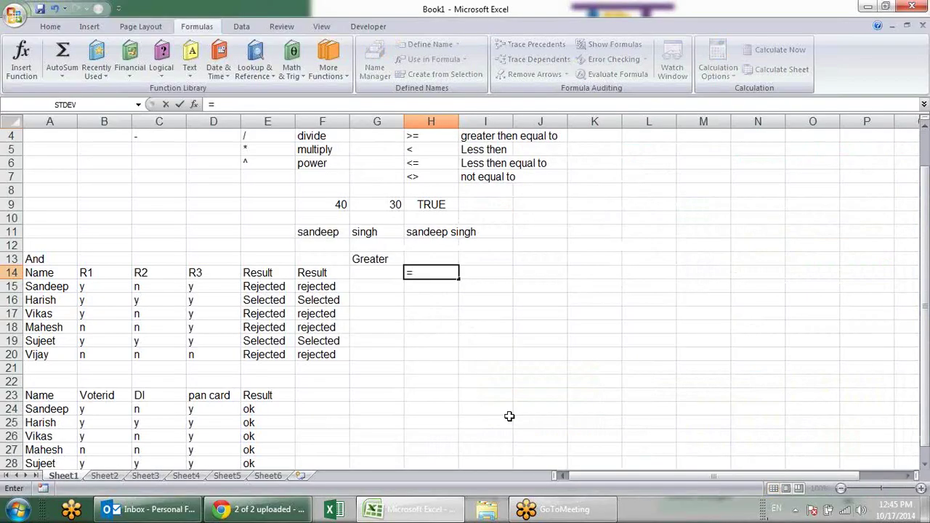
left_click(50, 273)
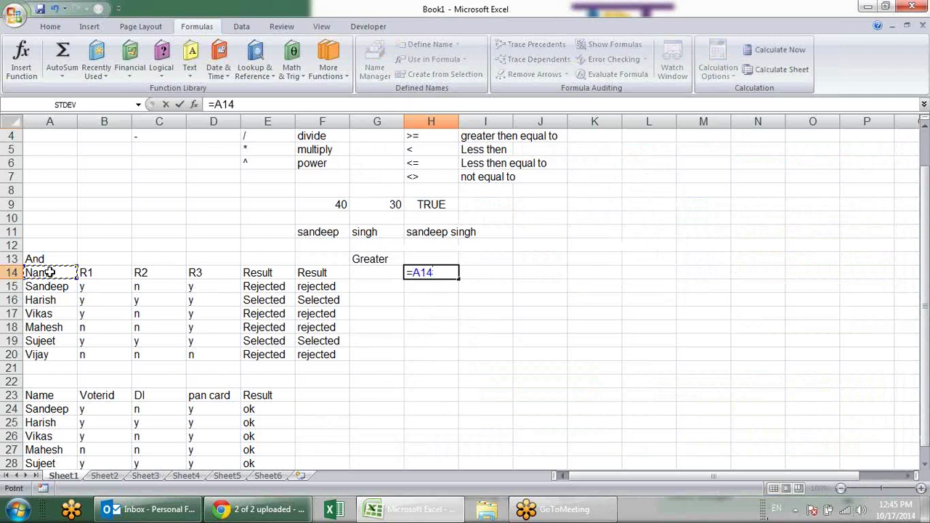
key("Return")
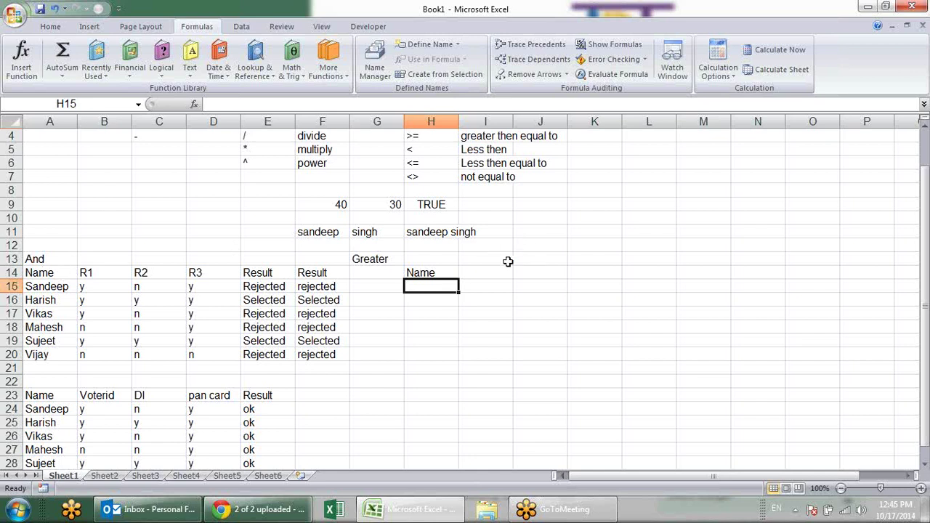
left_click(448, 270)
left_click_drag(460, 278, 464, 359)
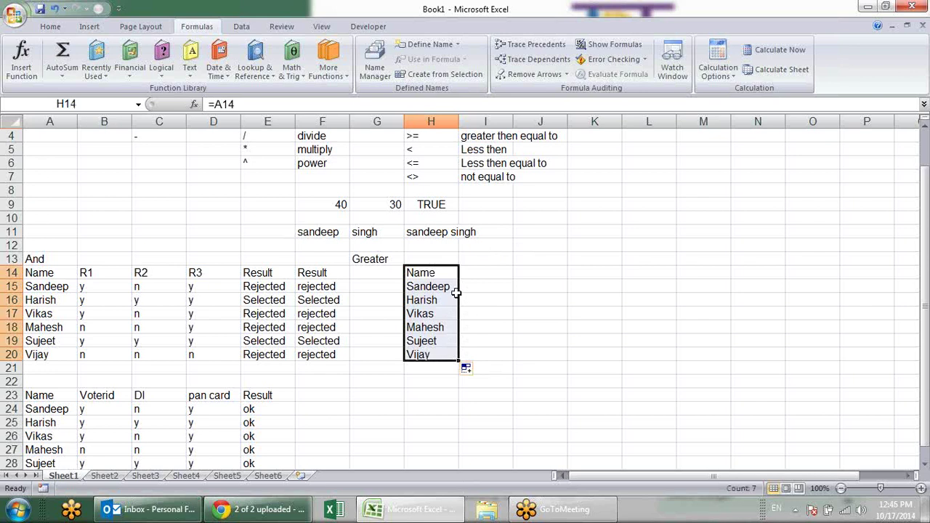
mouse_move(459, 361)
left_mouse_down()
mouse_move(580, 349)
mouse_move(655, 355)
left_mouse_up()
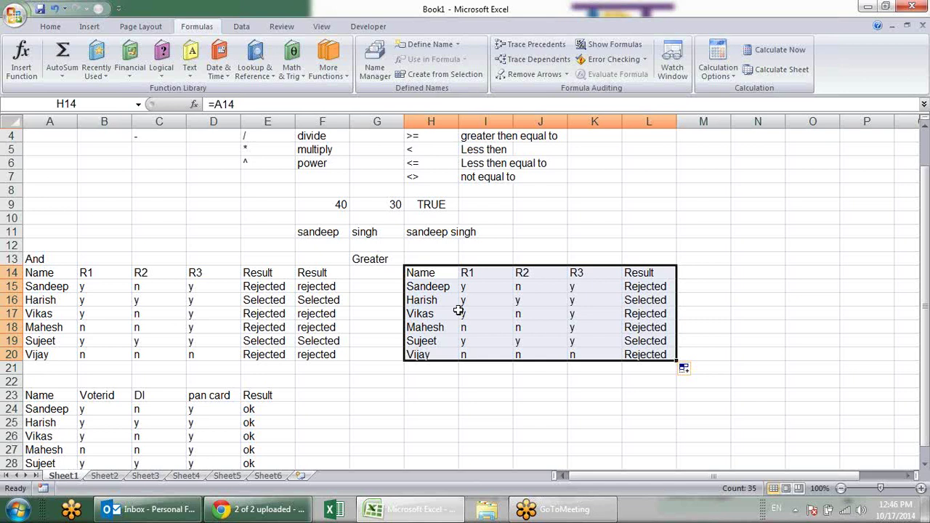
- Check the reference formulas in cells H14 through H20
left_click(427, 277)
double_click(427, 277)
double_click(446, 285)
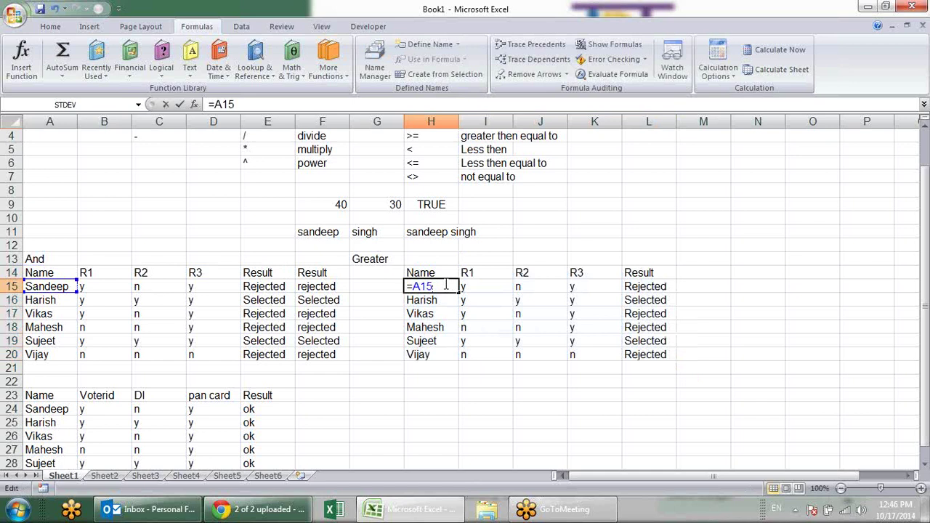
double_click(446, 272)
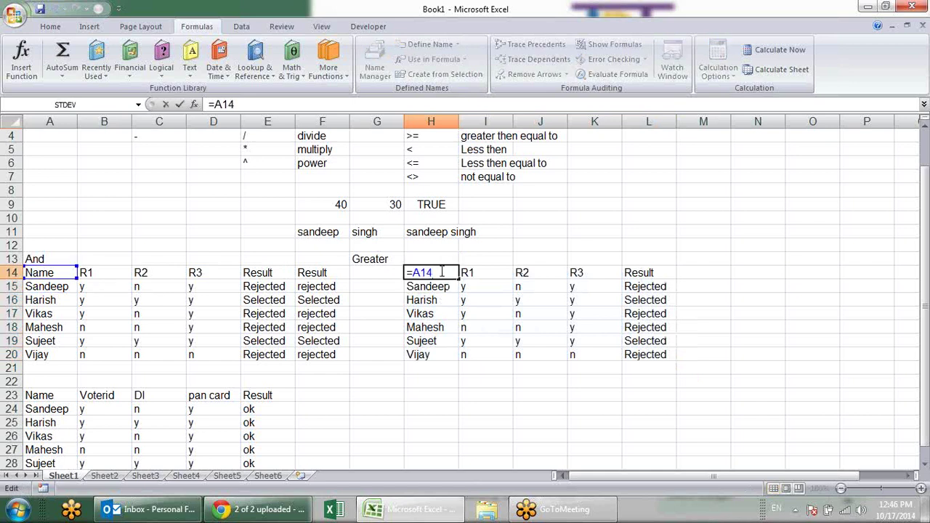
left_click(431, 286)
double_click(431, 285)
key("Return")
key("ctrl+Down")
double_click(440, 300)
double_click(445, 314)
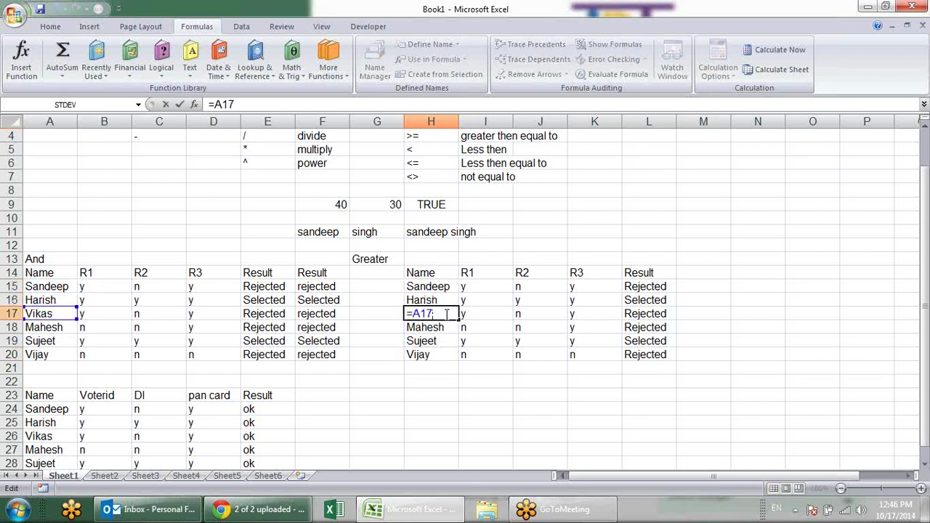
double_click(437, 328)
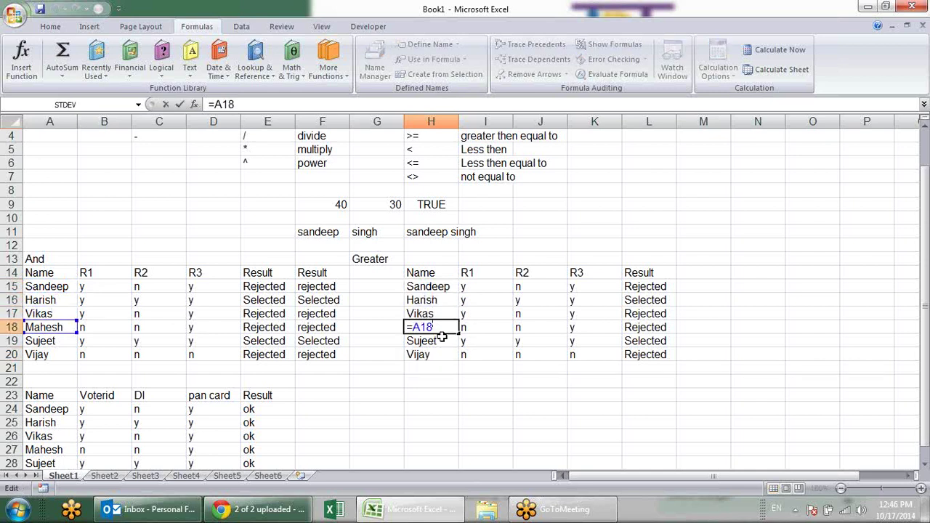
double_click(442, 338)
double_click(445, 355)
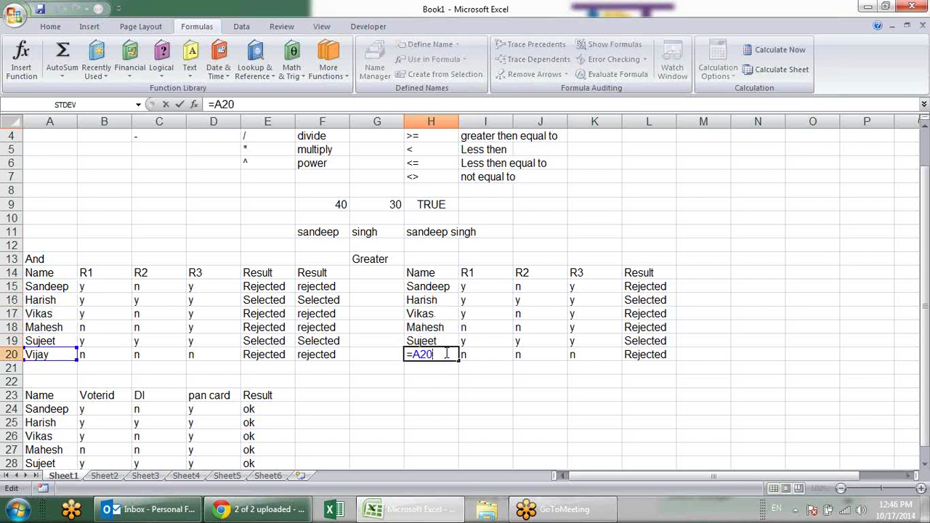
key("ctrl+Return")
- Check the I14–K14 formulas, then clear the linked copy in H14:L20
left_click(429, 276)
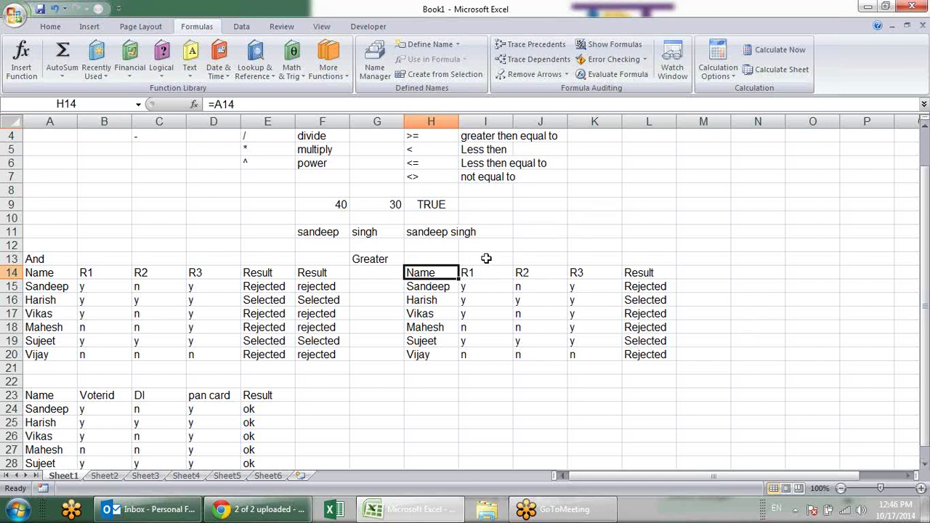
double_click(494, 273)
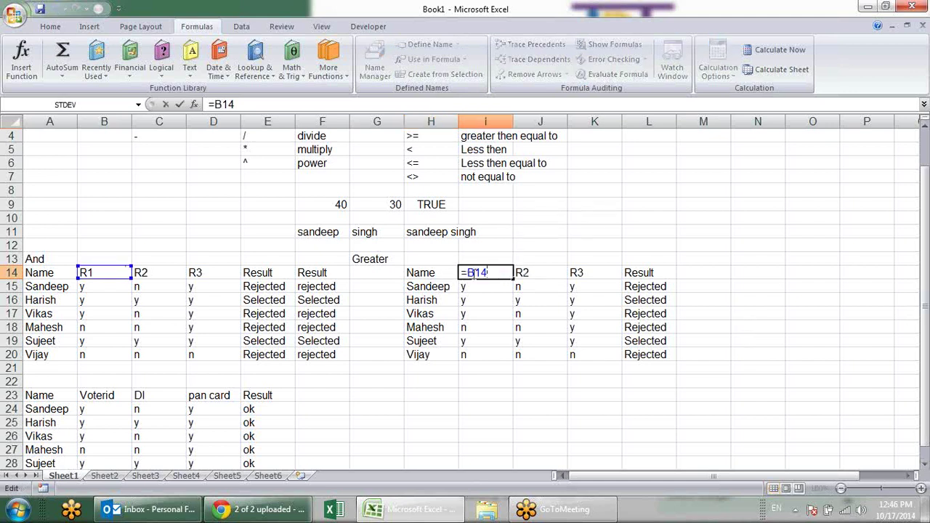
key("ctrl+Return")
double_click(531, 270)
key("ctrl+Return")
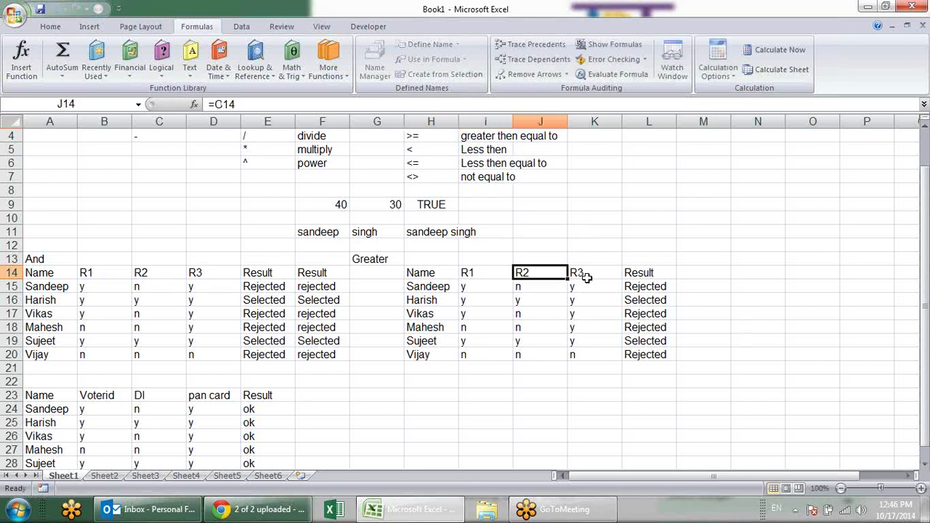
double_click(589, 270)
key("ctrl+Return")
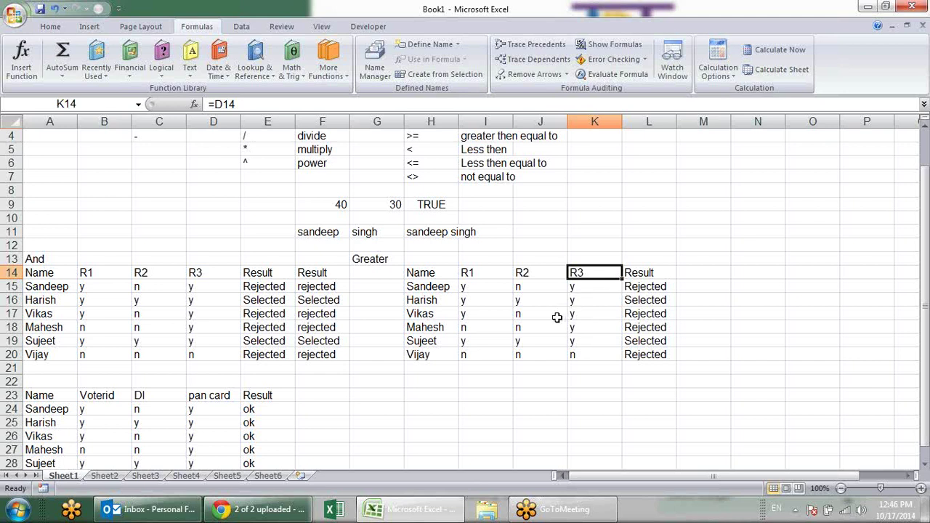
left_click_drag(446, 280, 668, 353)
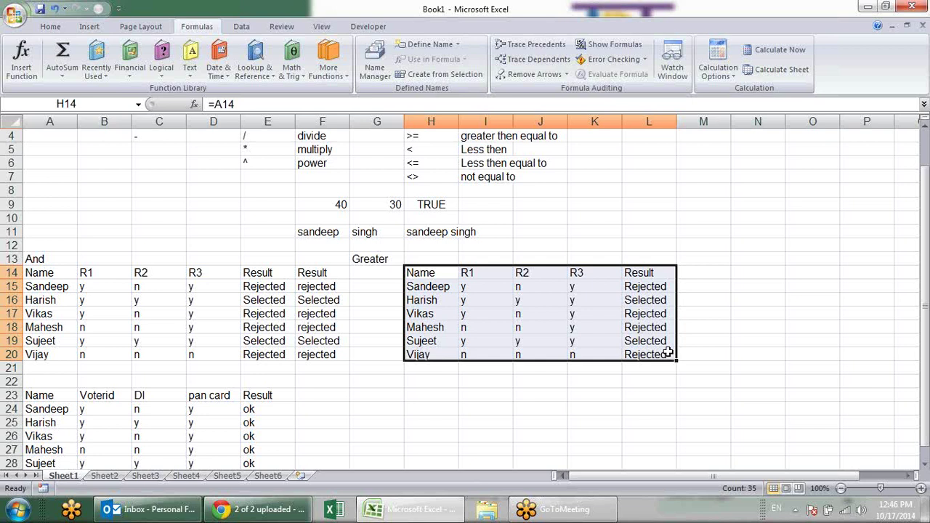
key("Delete")
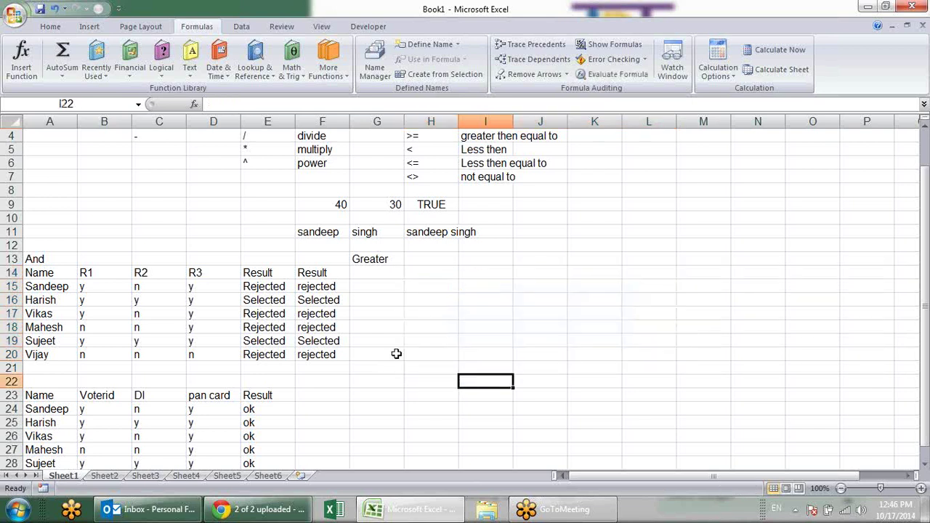
left_click(417, 282)
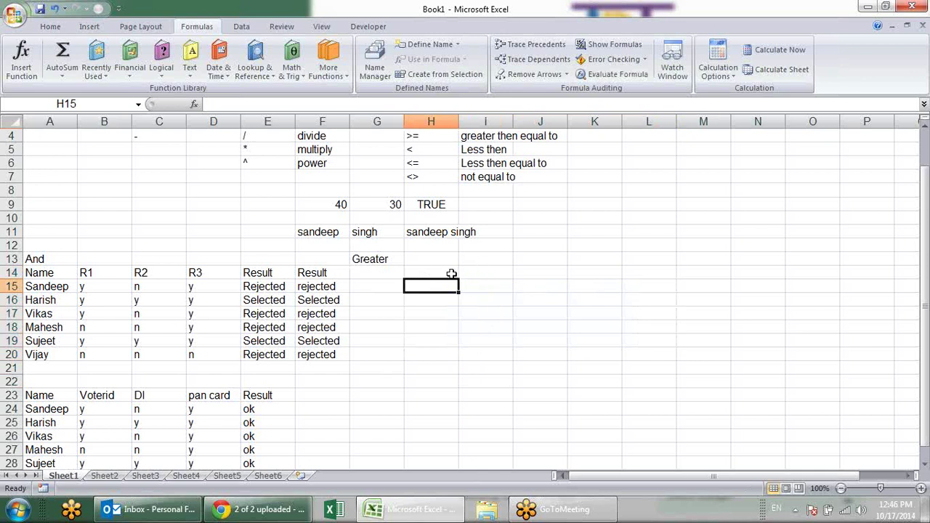
type("=")
left_click(37, 274)
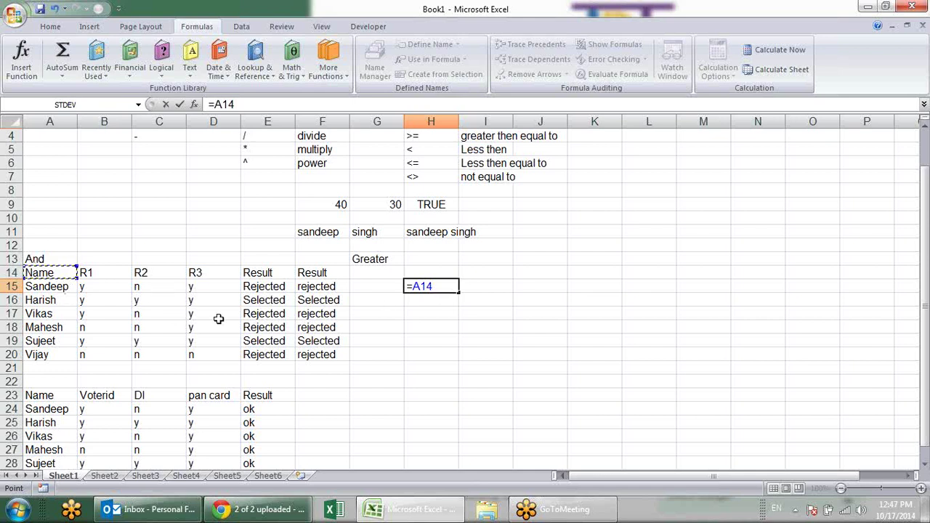
key("Return")
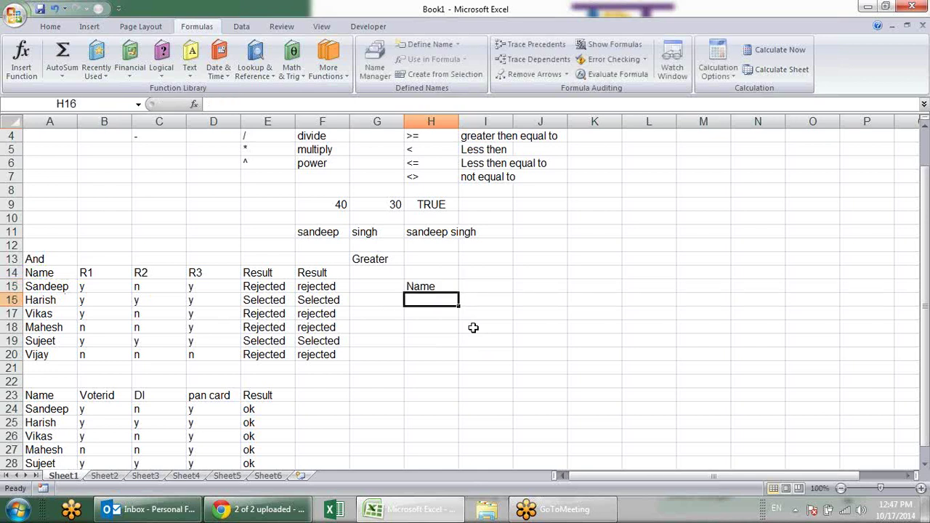
left_click(448, 289)
key("F2")
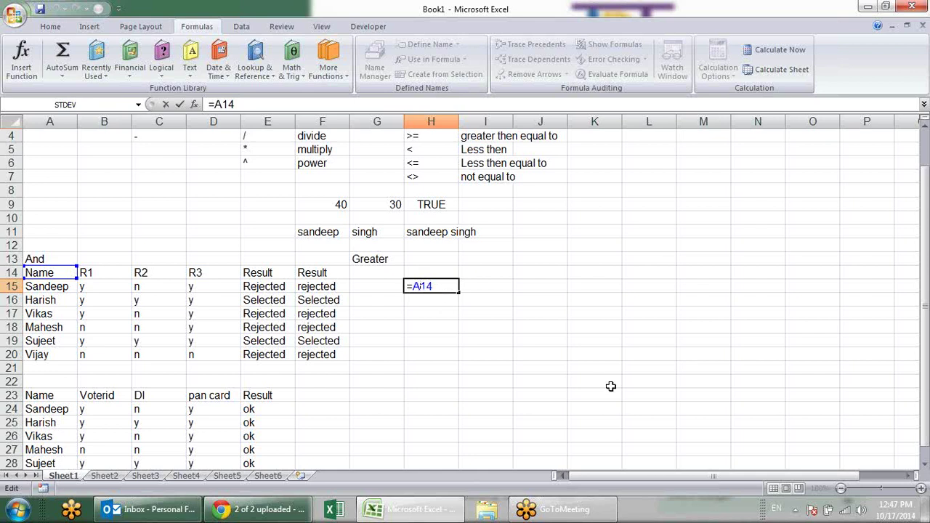
type("$")
key("Return")
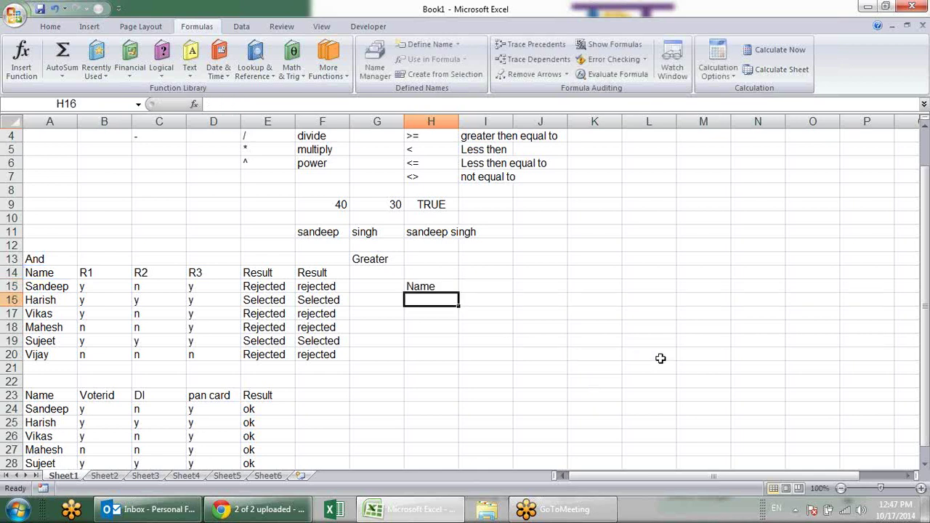
left_click(461, 295)
left_click(440, 285)
left_click_drag(457, 293, 625, 297)
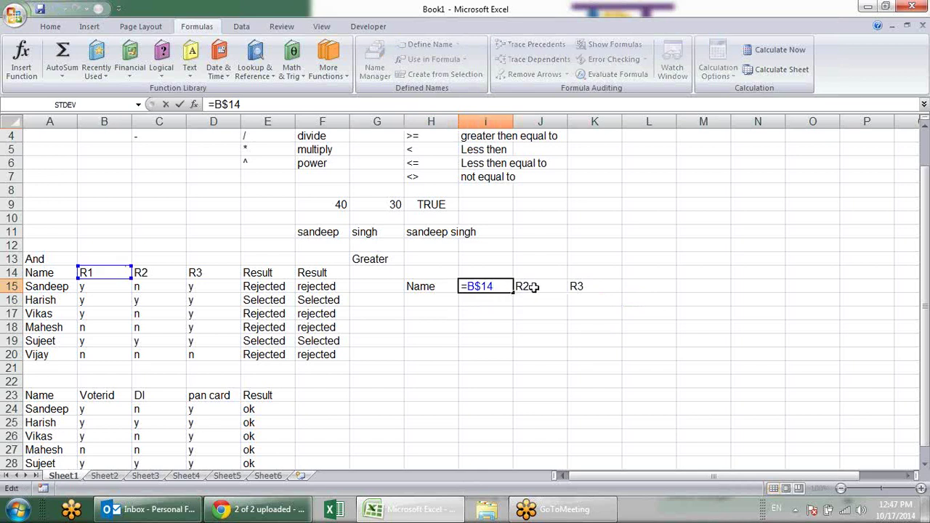
left_click(537, 287)
double_click(560, 294)
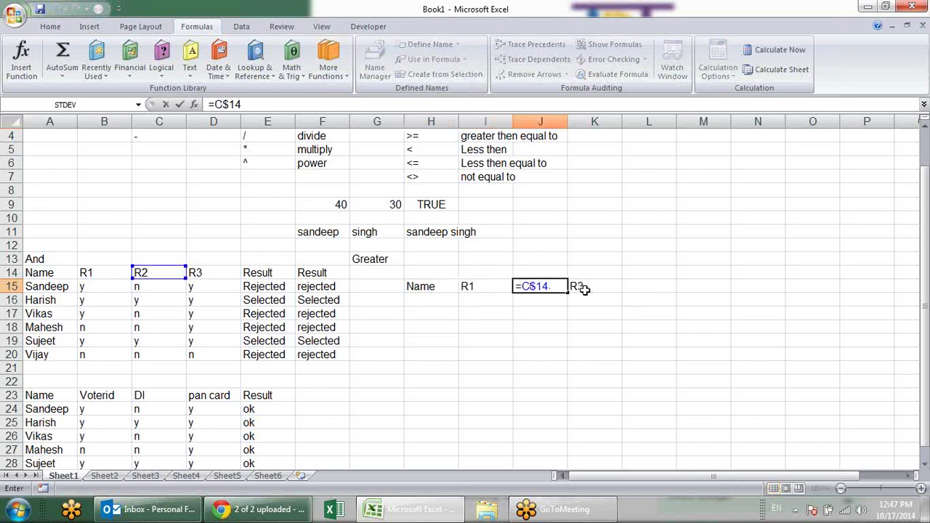
key("Escape")
left_click_drag(568, 293, 615, 292)
double_click(604, 289)
key("Escape")
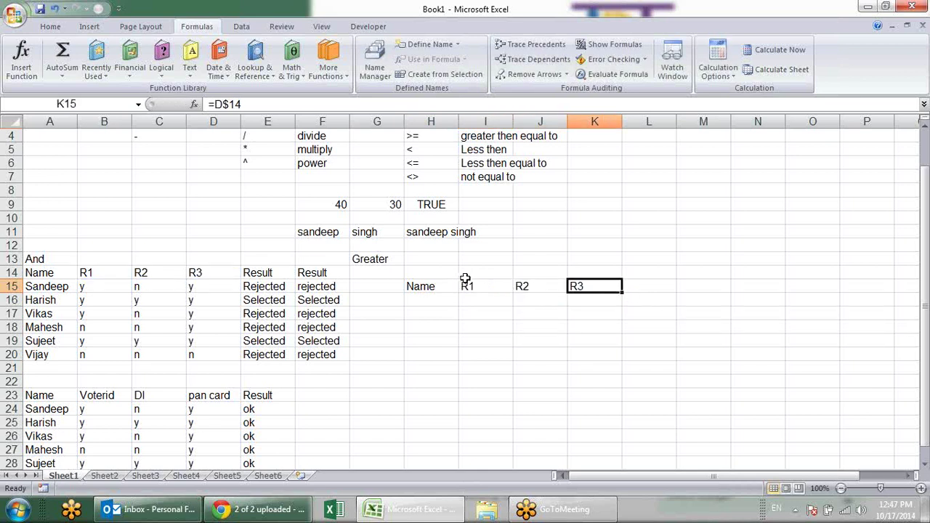
mouse_move(422, 287)
left_mouse_down()
mouse_move(603, 287)
mouse_move(623, 363)
left_mouse_up()
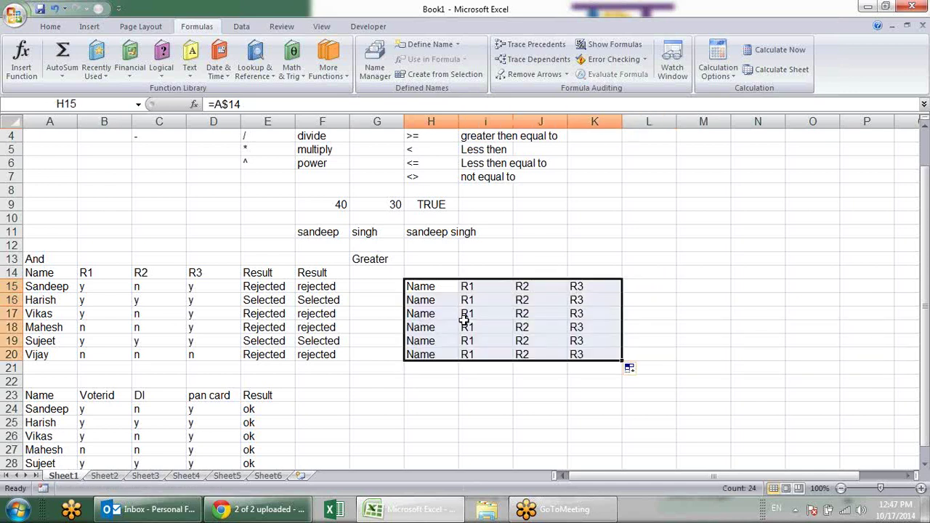
left_click(447, 300)
double_click(448, 299)
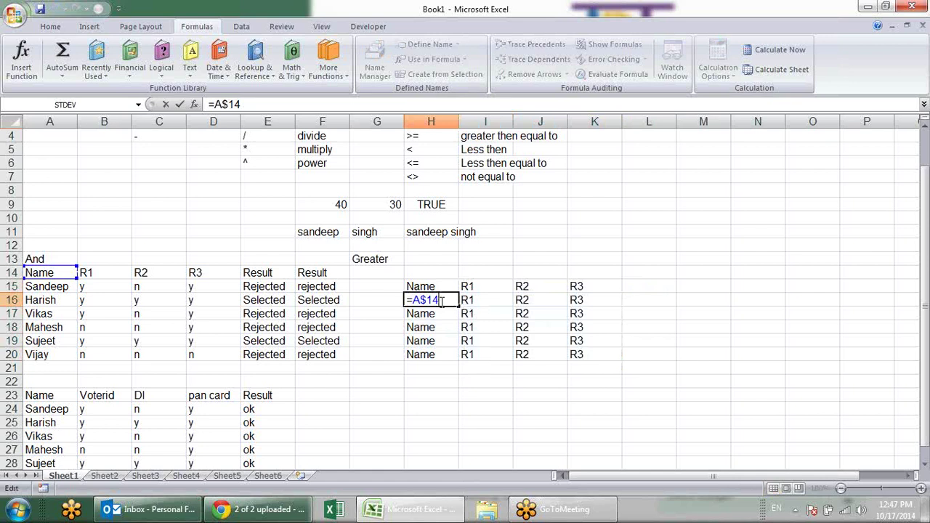
key("Escape")
left_click(447, 314)
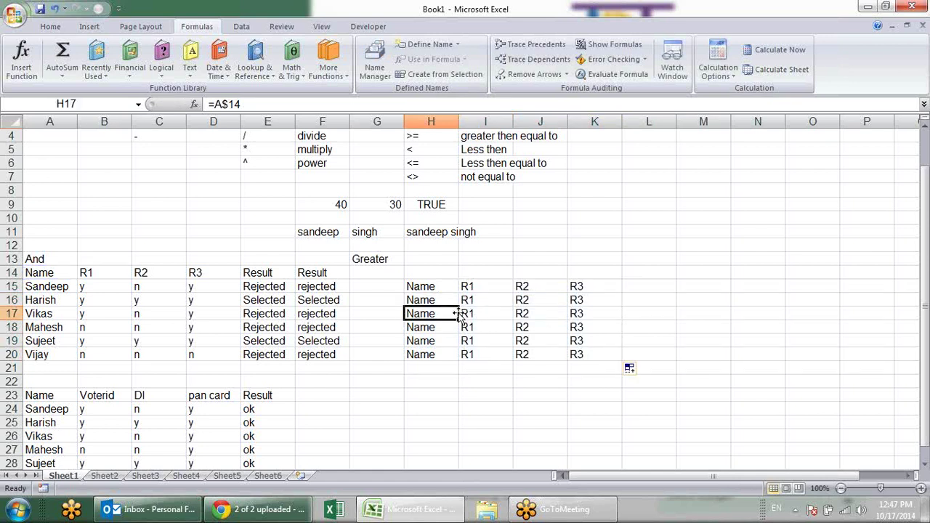
double_click(454, 314)
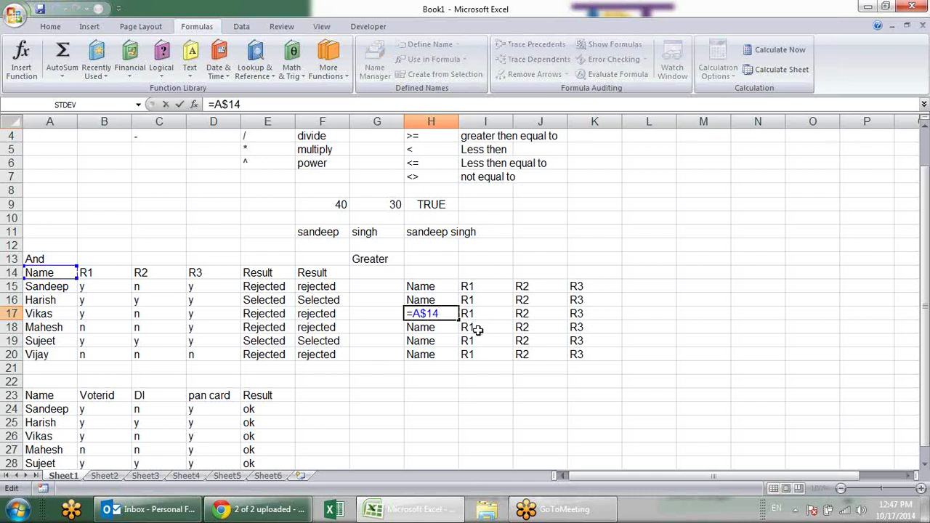
key("Escape")
key("Down")
key("F2")
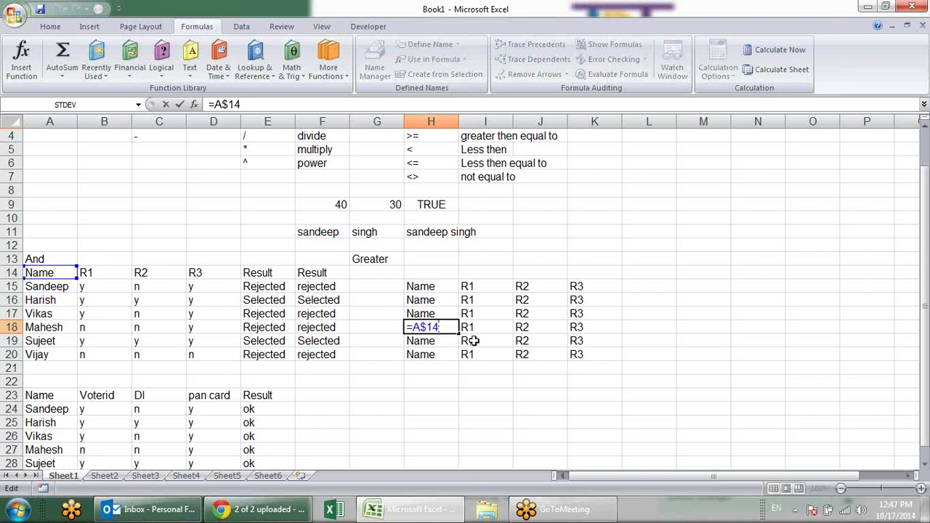
key("Escape")
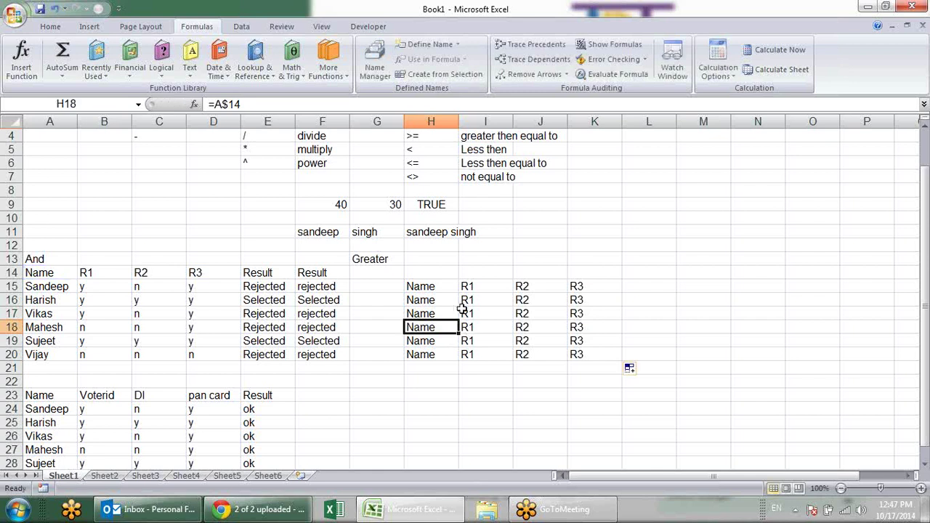
left_click_drag(442, 289, 588, 350)
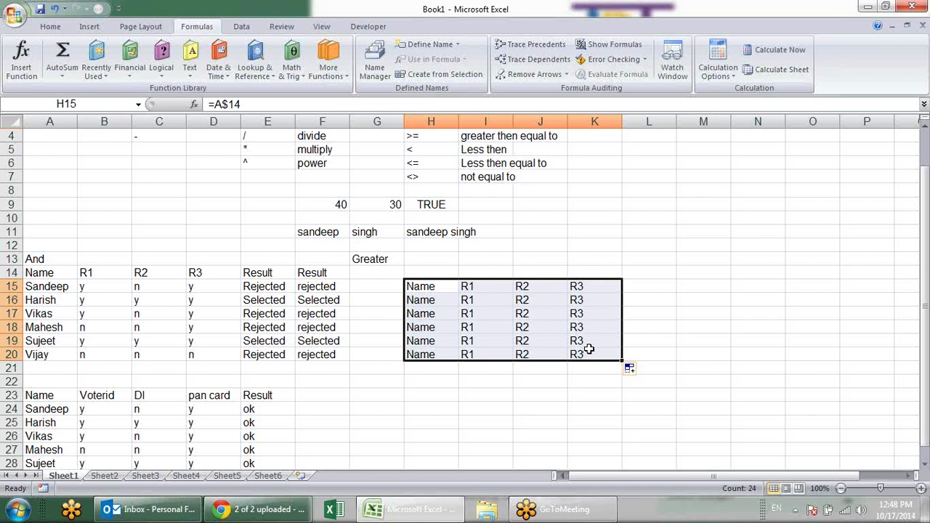
key("Delete")
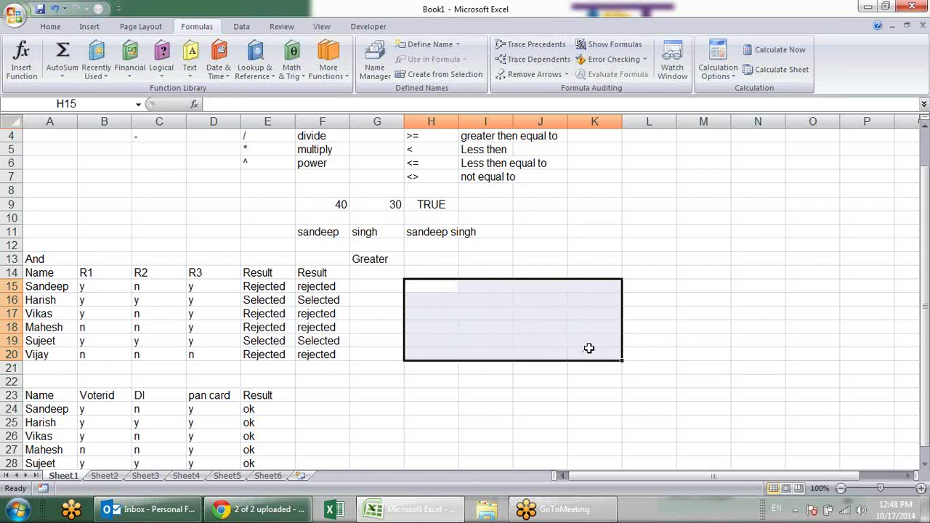
- Enter the column-locked formula =$A14 in H15 so it shows Name
left_click(441, 291)
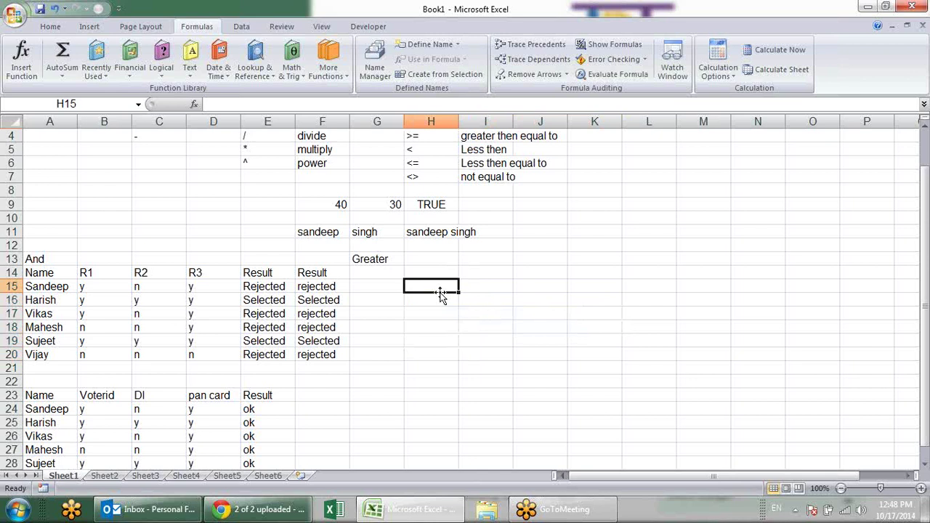
type("=")
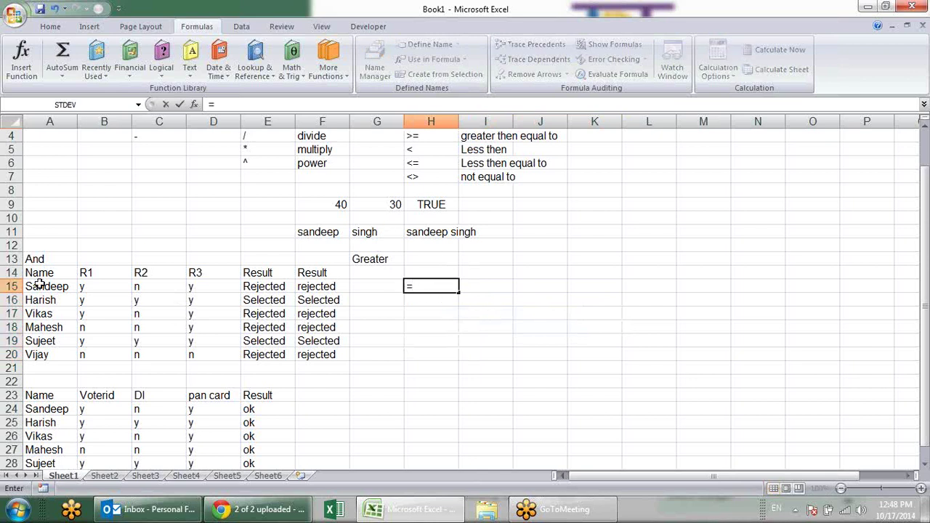
left_click(42, 273)
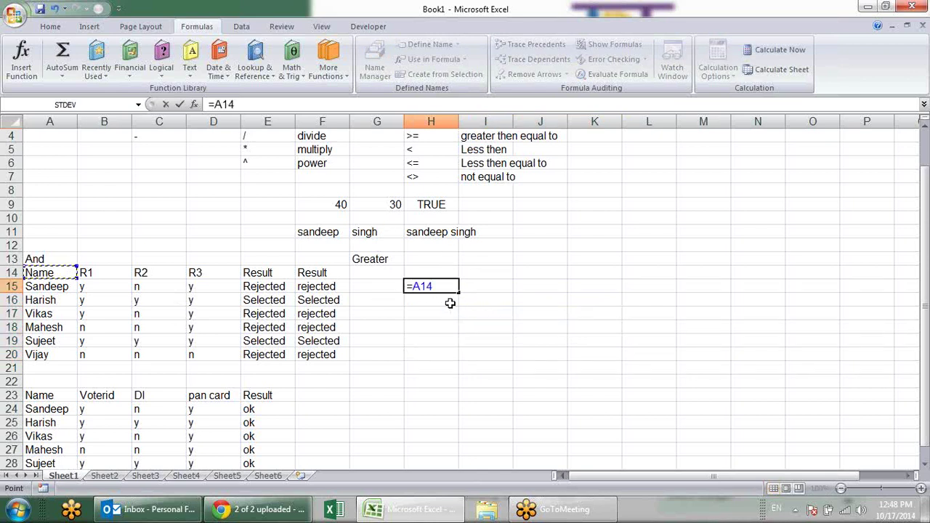
left_click(414, 287)
type("$")
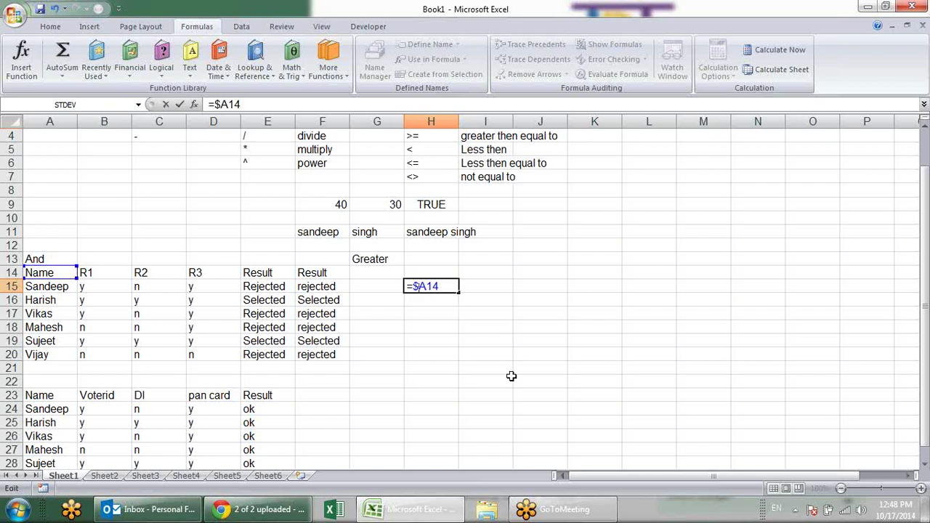
key("Return")
- Fill =$A14 down to H20 and check the copied references in H16 and H18
left_click(436, 289)
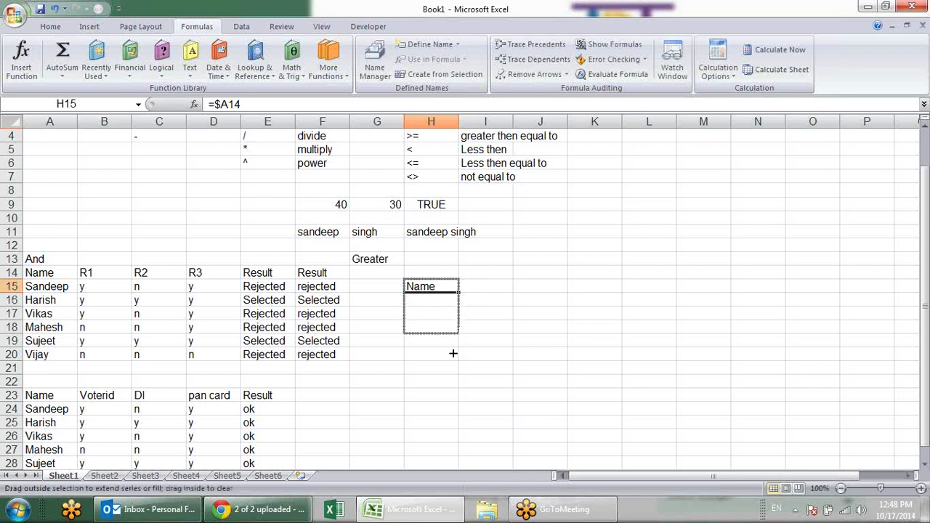
left_click_drag(460, 292, 460, 365)
left_click(444, 306)
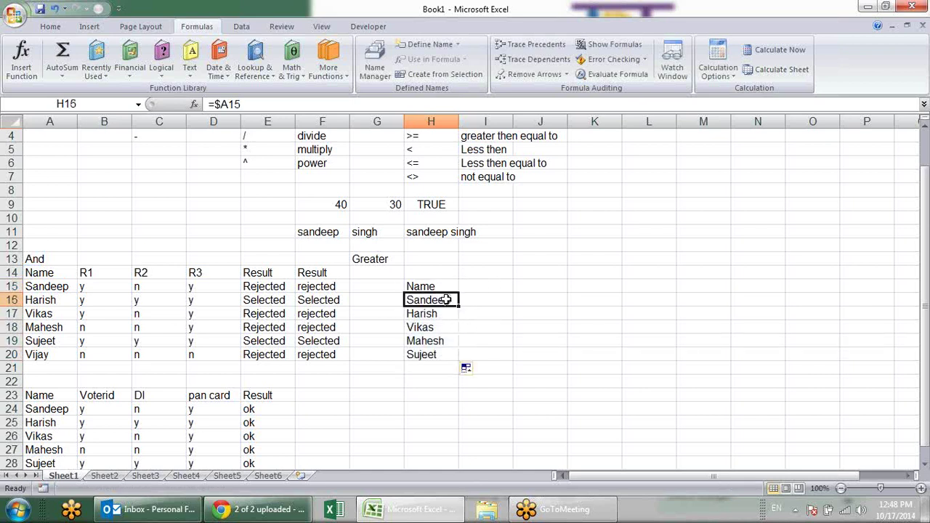
key("F2")
key("Return")
key("Return")
key("F2")
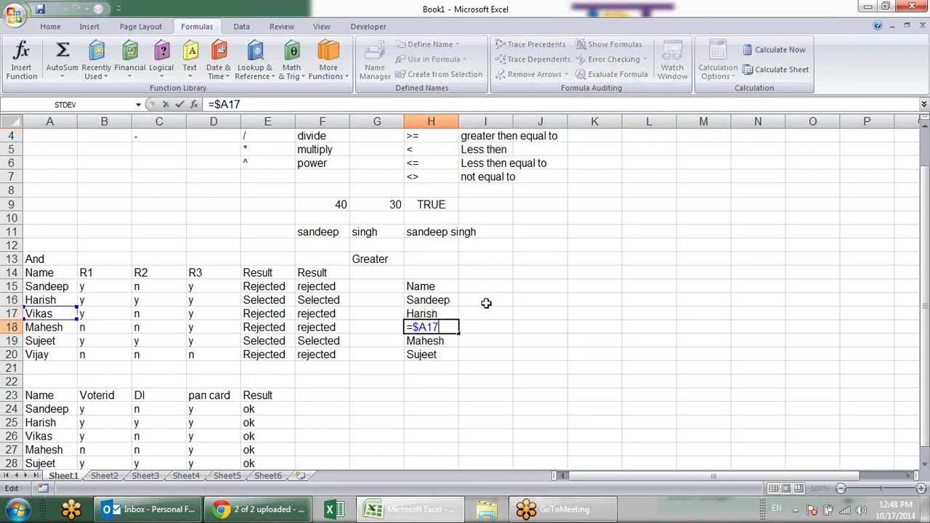
key("Escape")
- Copy H15:H20 across to column K and inspect the formulas in I15, J15 and K15
left_click_drag(440, 289, 465, 359)
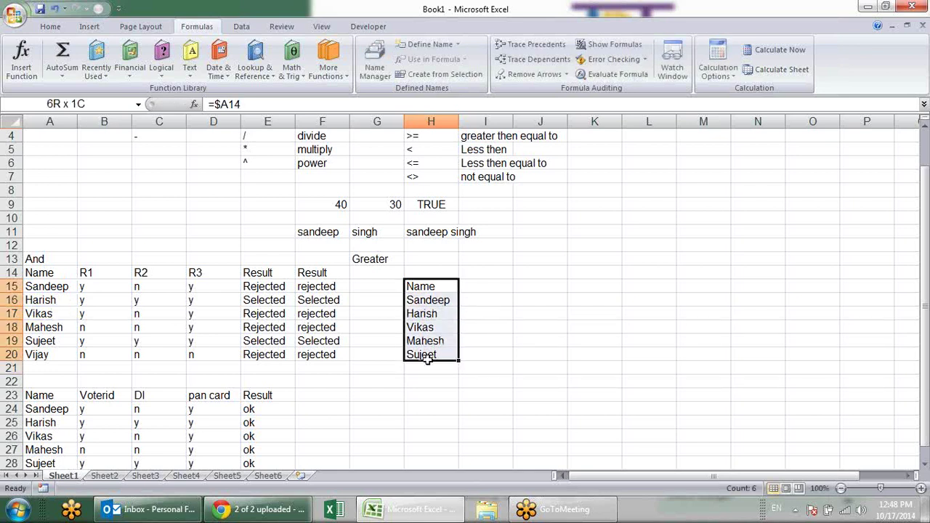
left_click_drag(459, 361, 625, 362)
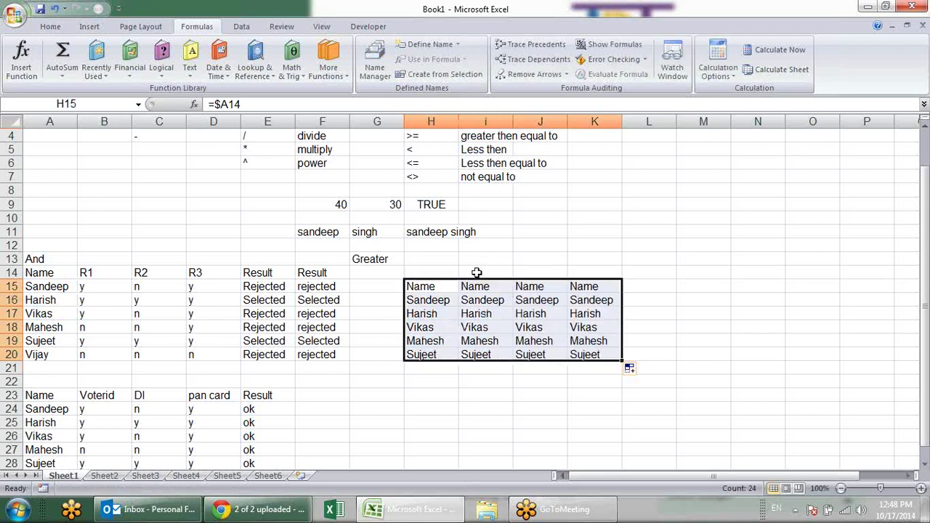
double_click(488, 287)
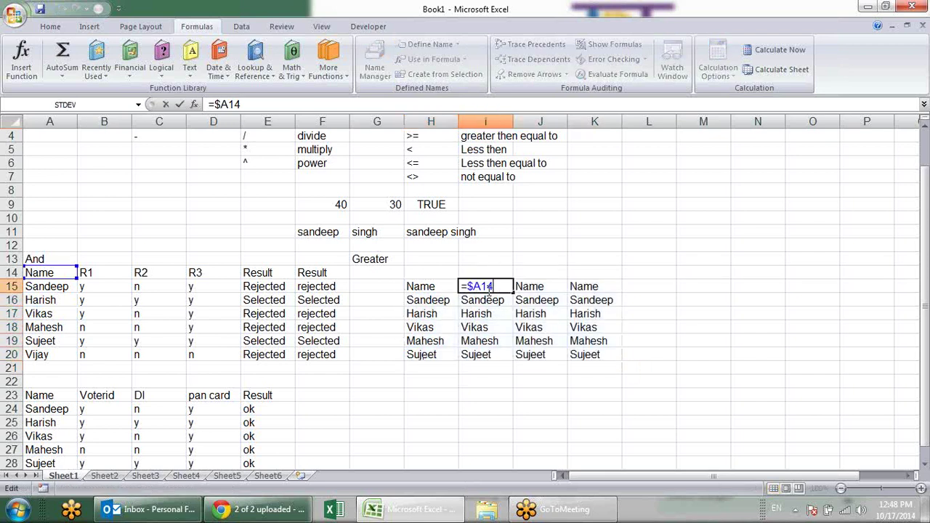
key("Escape")
left_click(538, 290)
double_click(542, 298)
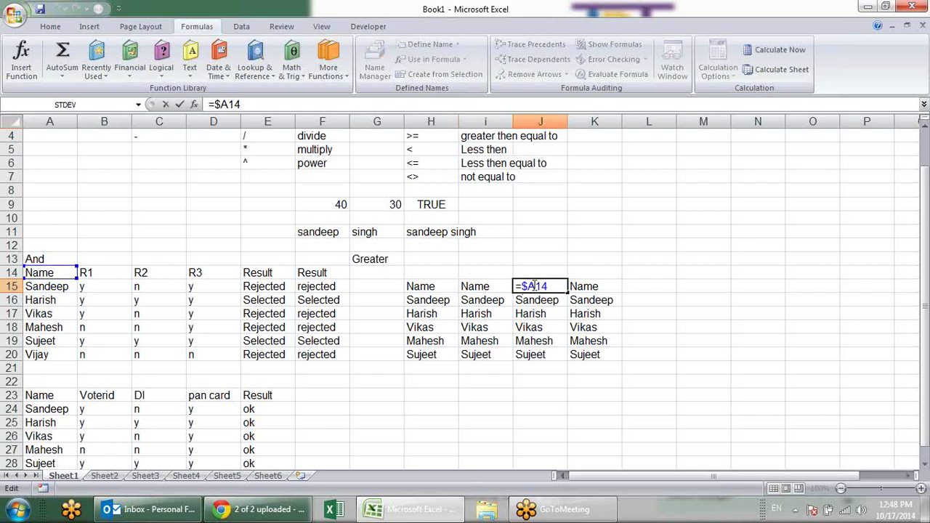
key("Tab")
key("F2")
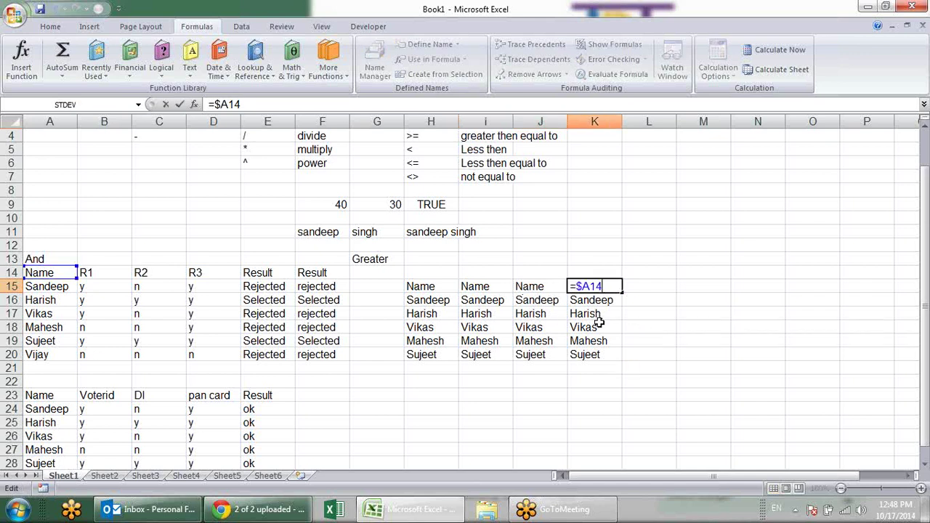
key("Escape")
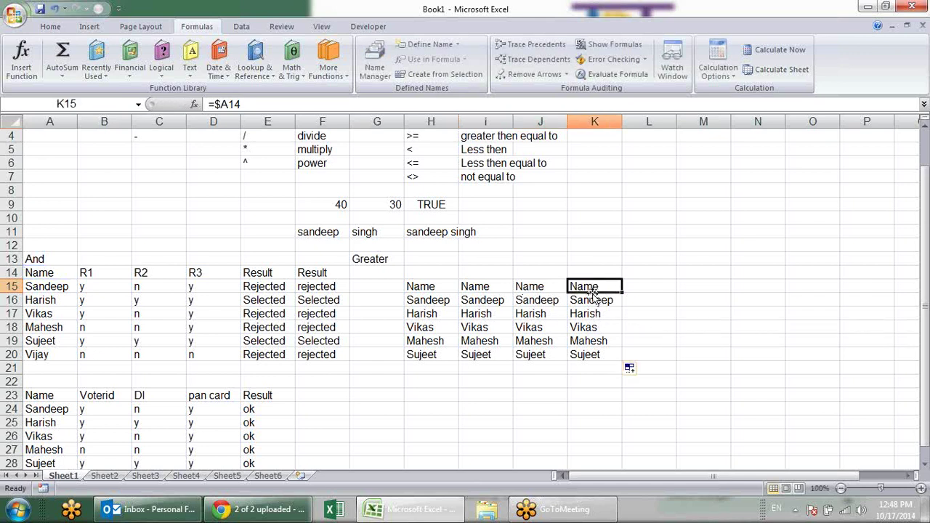
- Clear the copied names from the H15:L20 block
left_click_drag(429, 288, 623, 353)
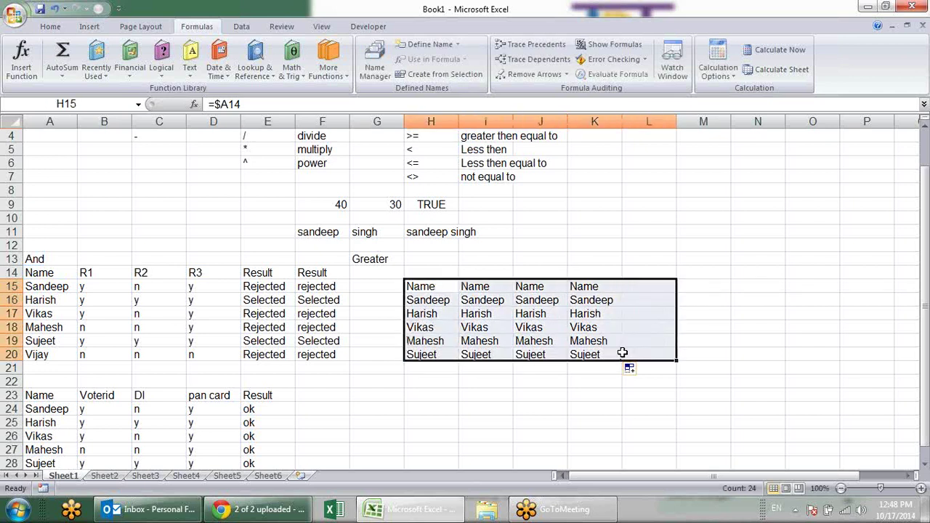
key("Delete")
left_click(511, 376)
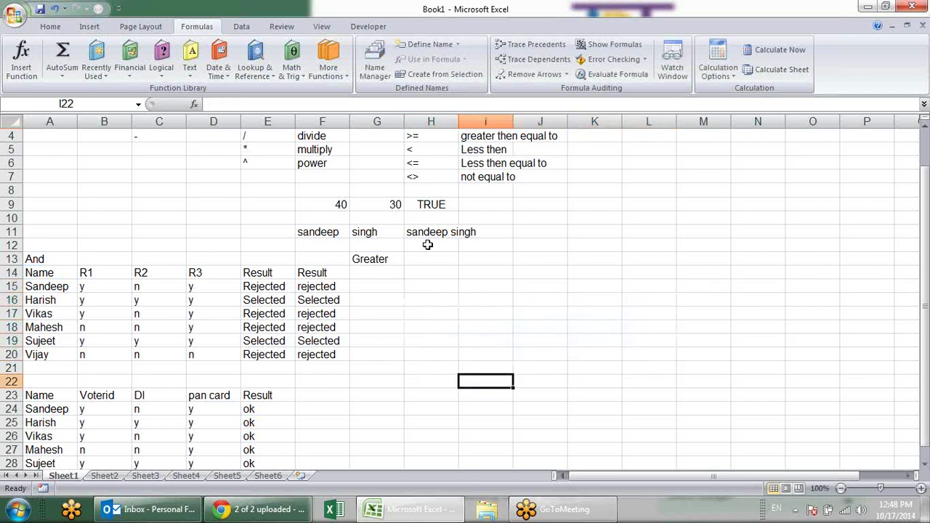
- Enter the fully absolute formula =$A$14 in H15
left_click(437, 290)
type("=")
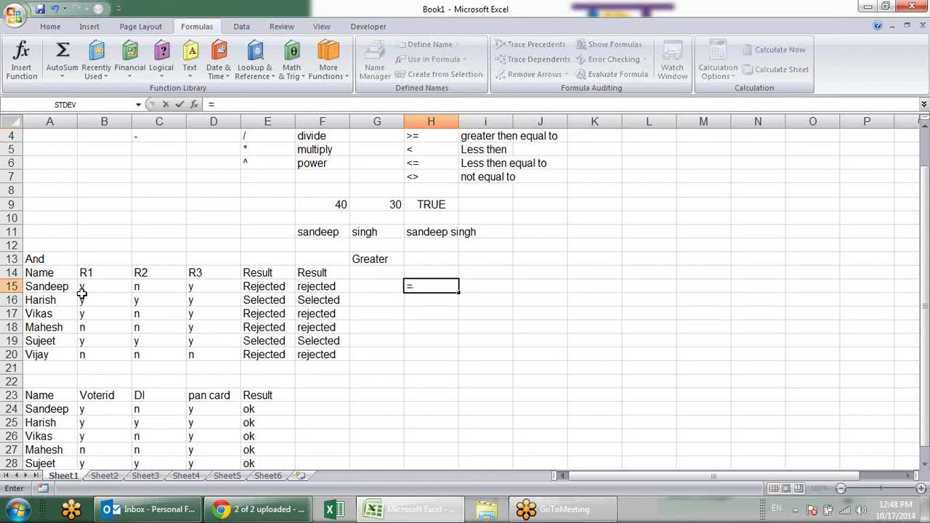
left_click(42, 277)
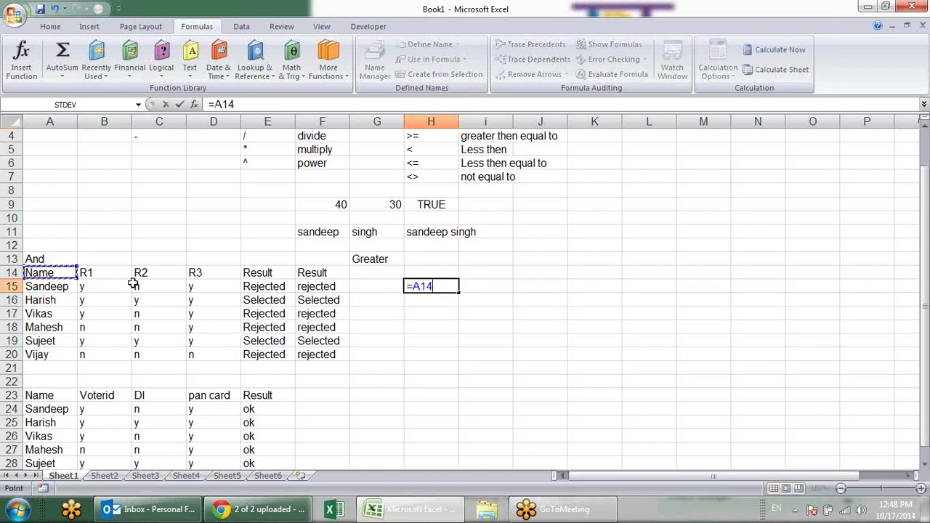
left_click(413, 286)
type("$A")
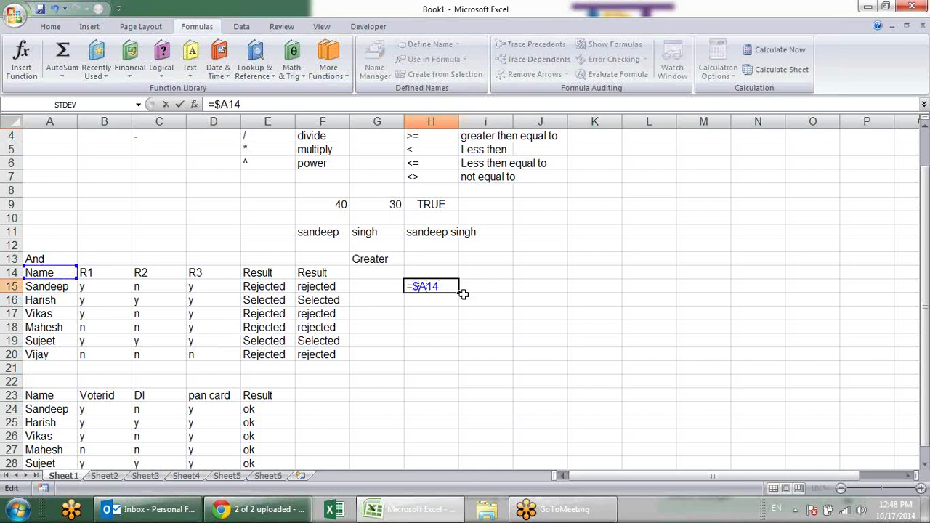
type("$")
key("Return")
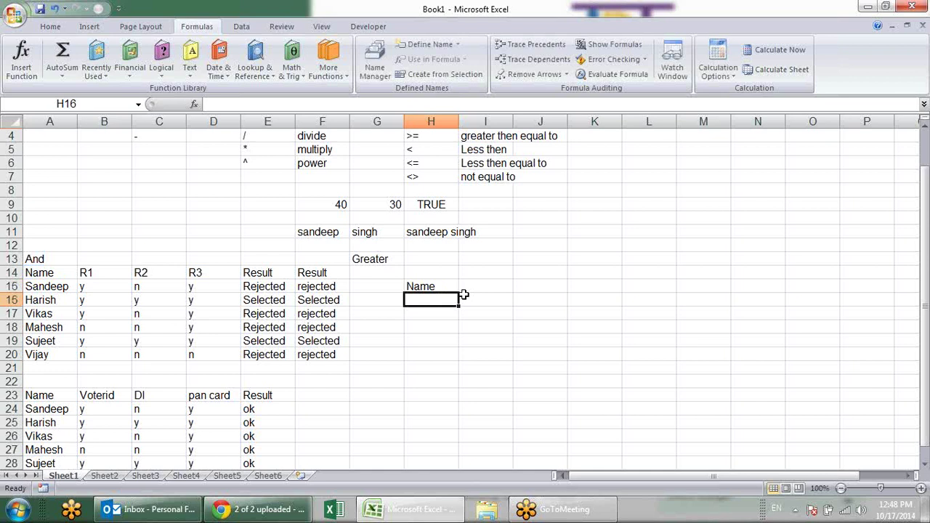
- Fill =$A$14 across to K15 and down to row 20, then clear H15:K20
left_click(444, 282)
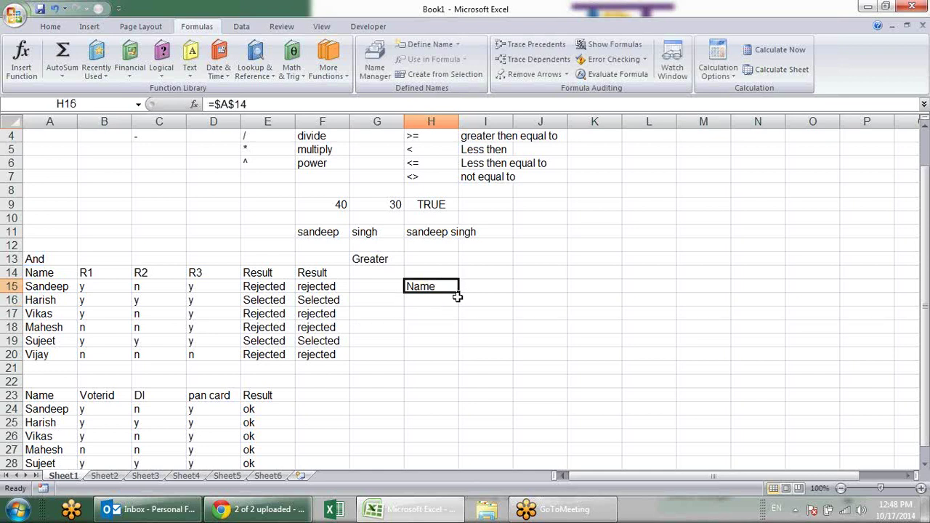
left_click_drag(458, 292, 616, 292)
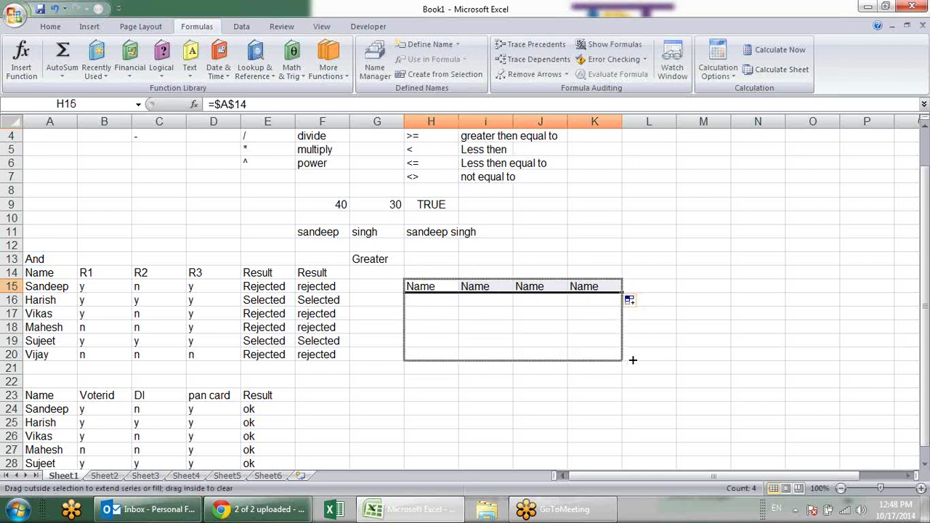
left_click_drag(620, 293, 625, 358)
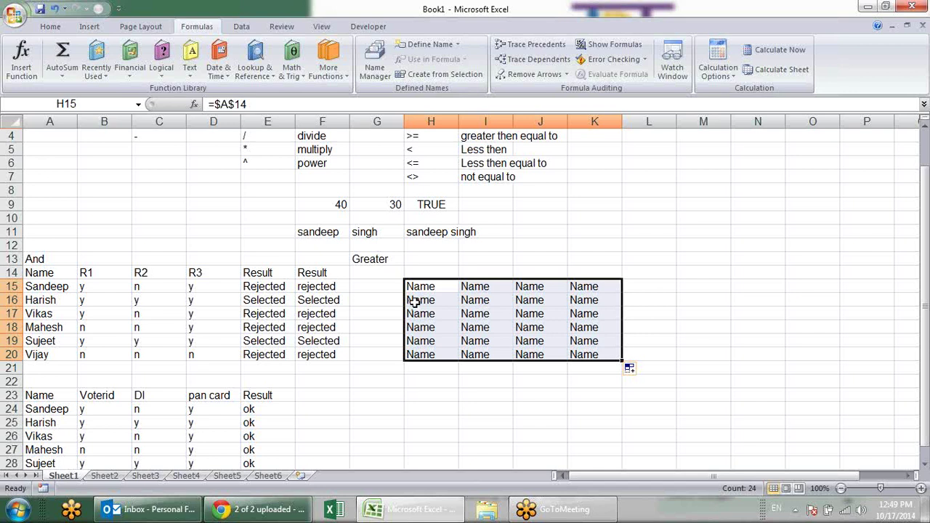
key("Delete")
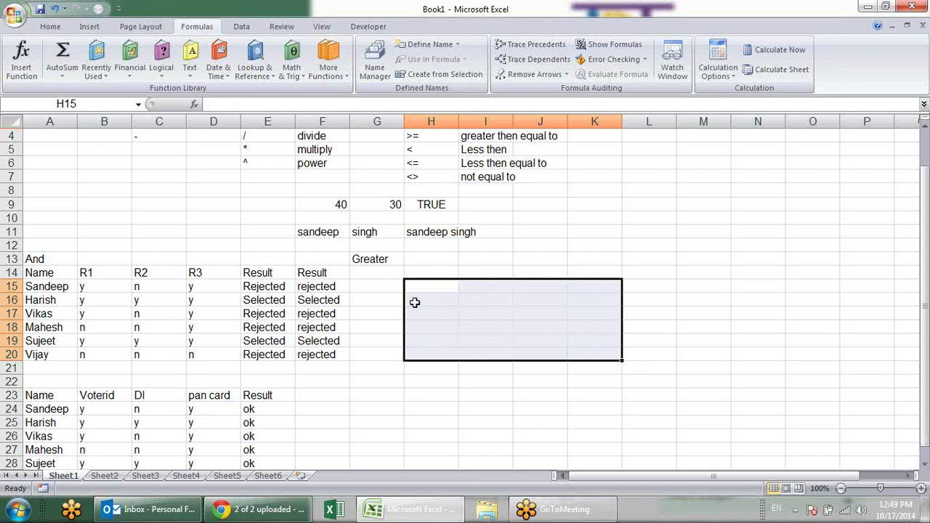
left_click(436, 290)
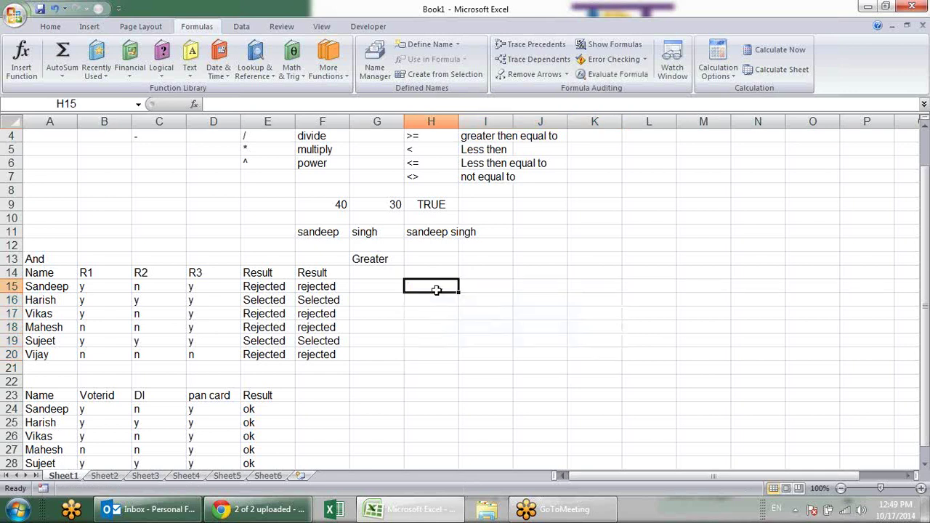
type("=")
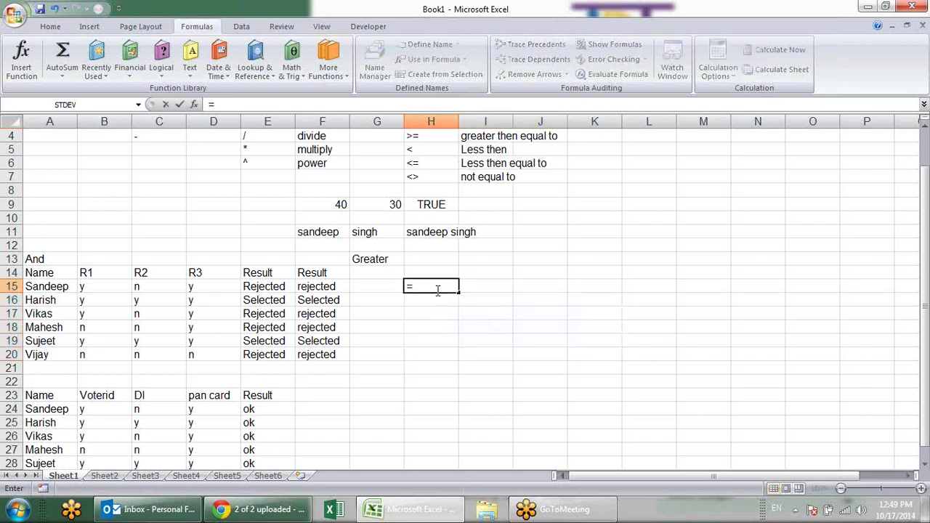
left_click(45, 271)
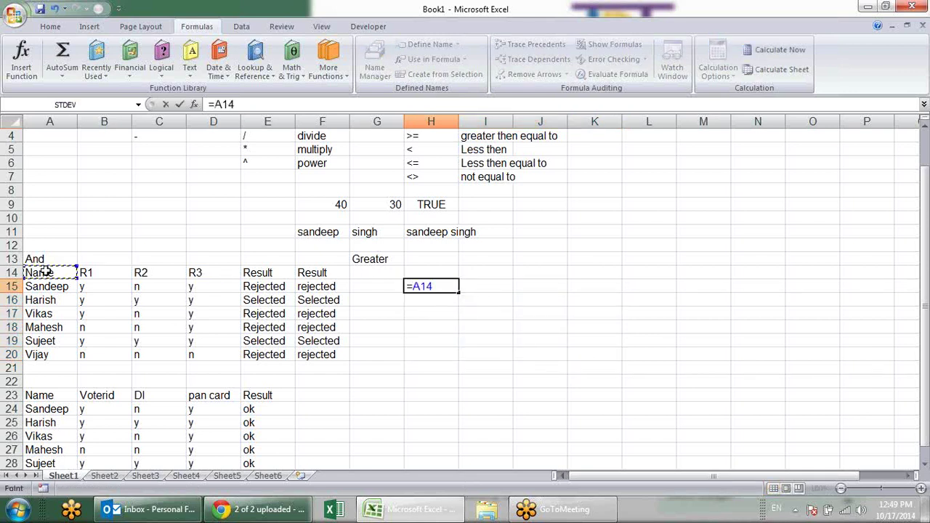
key("F4")
key("F4")
key("F4")
key("F4")
key("F4")
key("F4")
key("F4")
key("F4")
key("F4")
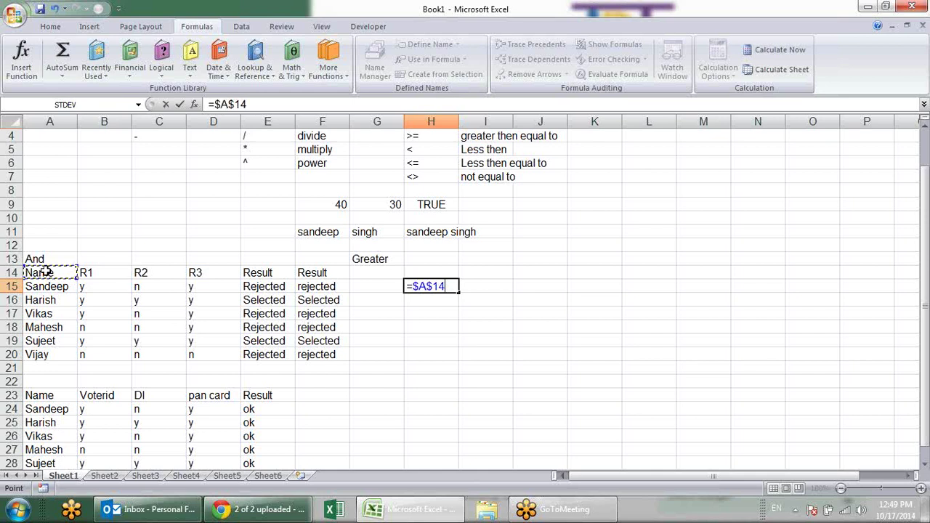
key("F4")
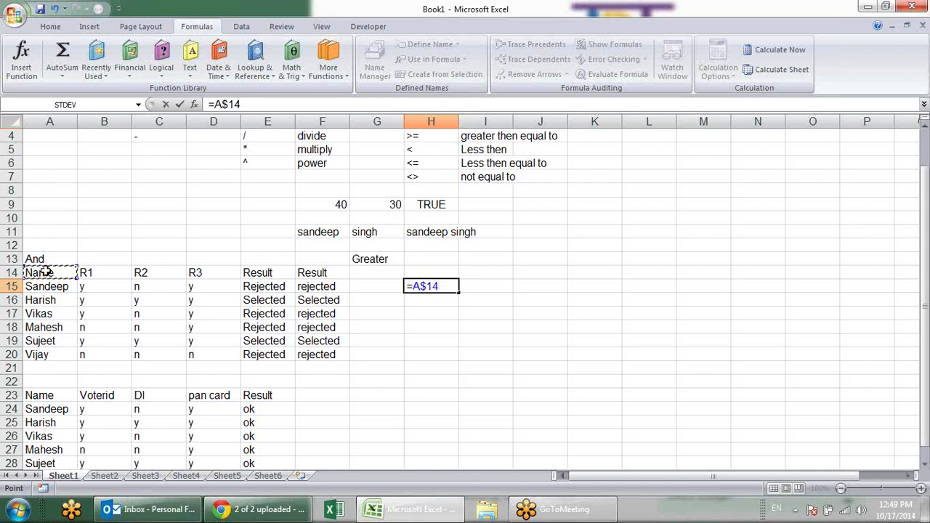
key("F4")
key("F4")
key("F4")
key("F4")
key("F4")
key("F4")
key("F4")
key("F4")
key("F4")
key("F4")
key("F4")
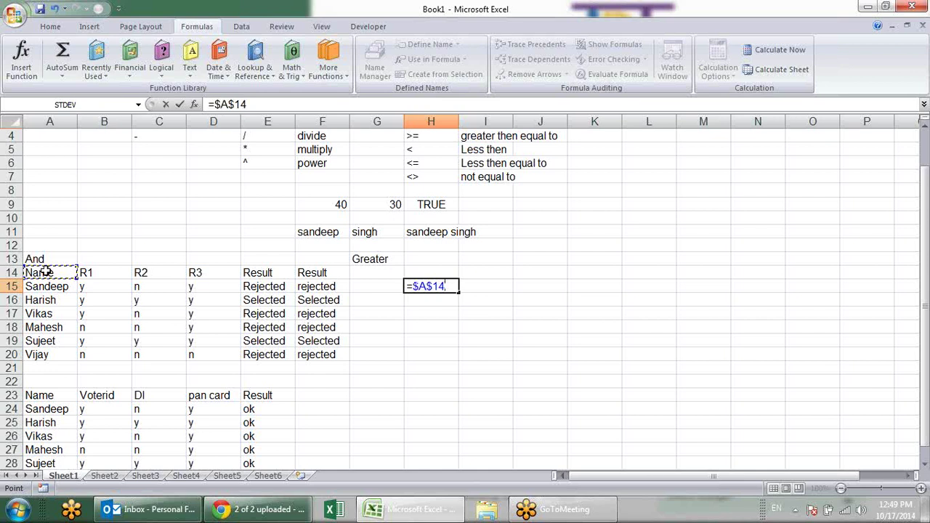
key("Escape")
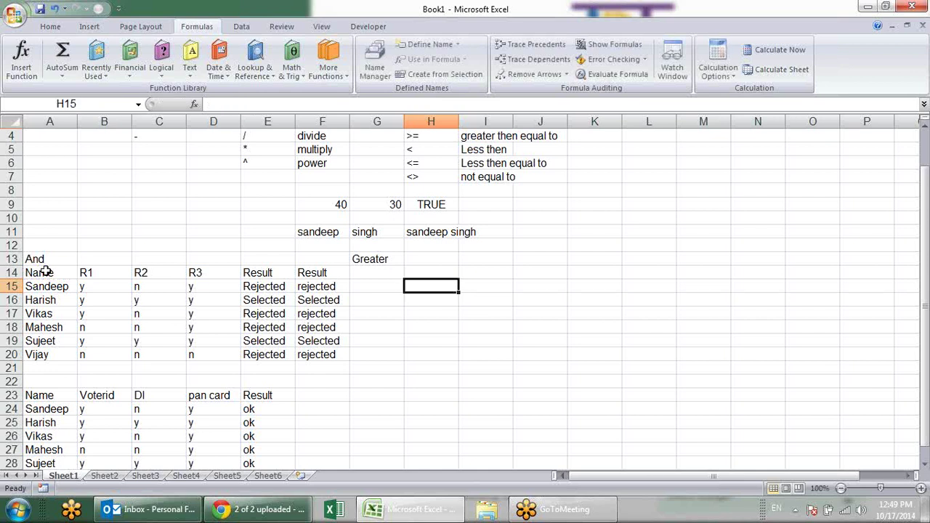
- Enter the absolute range formula =$E$15:$E$20 in H15
type("=")
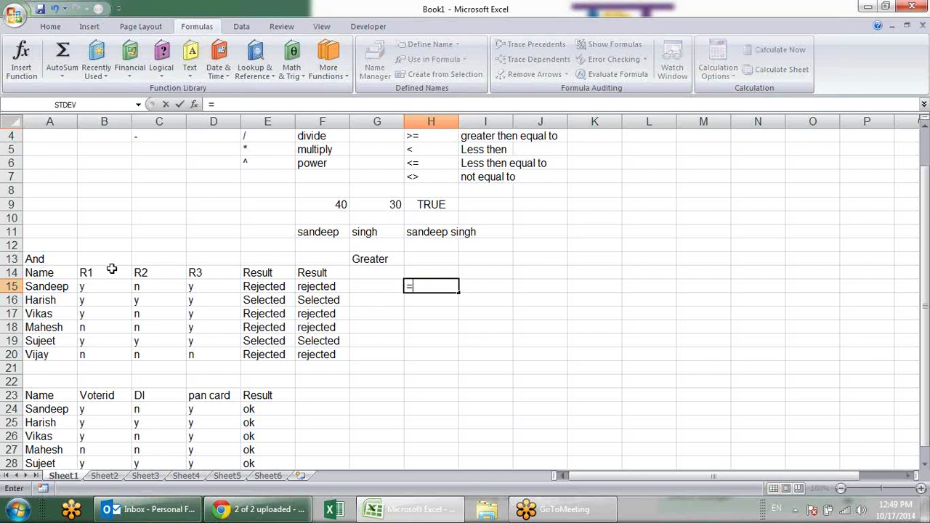
left_click_drag(286, 282, 287, 354)
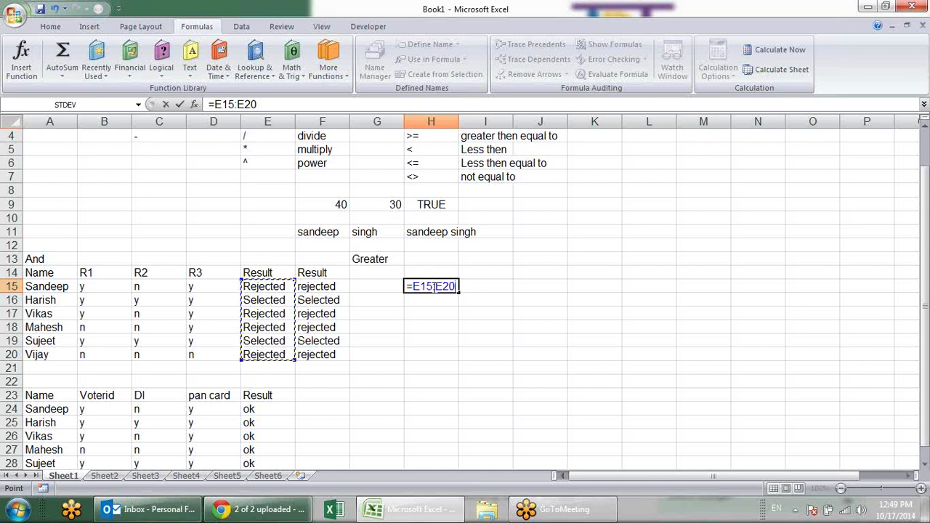
left_click(436, 288)
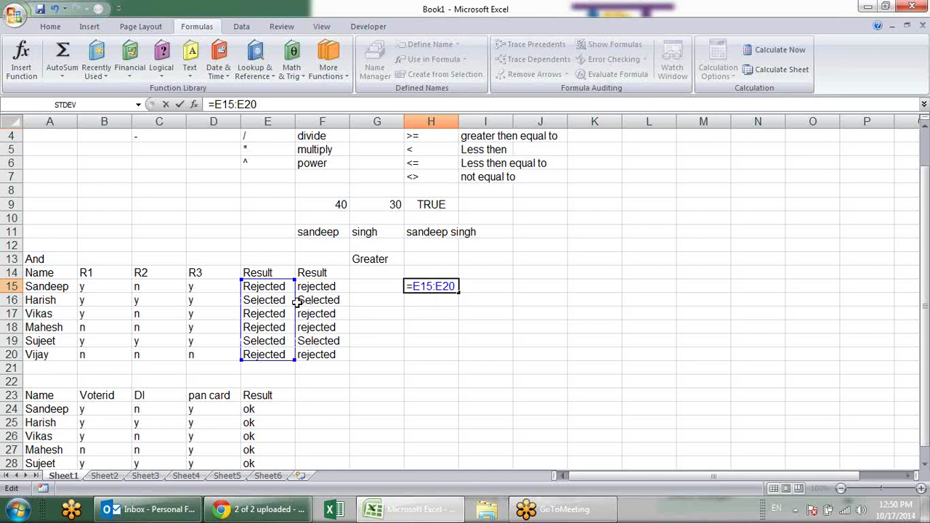
left_click_drag(296, 303, 296, 305)
left_click_drag(457, 286, 423, 286)
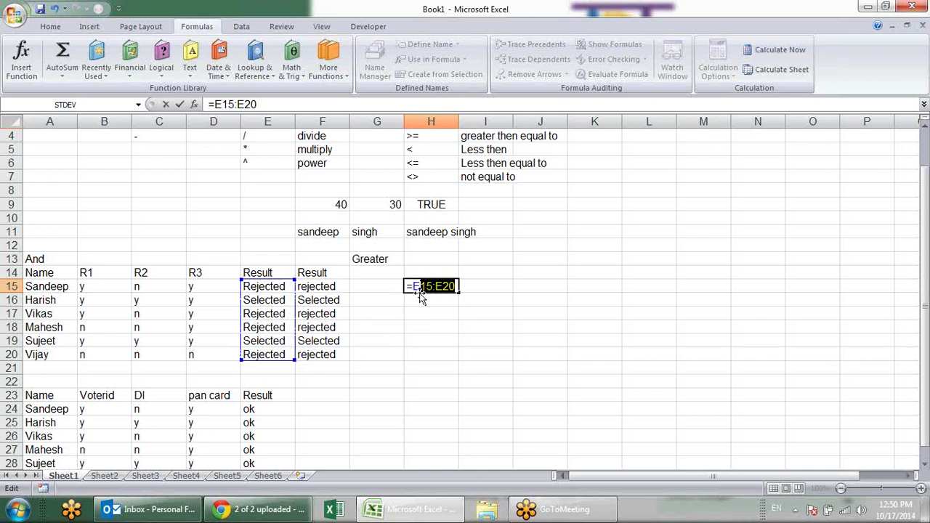
left_click(411, 287)
left_click_drag(411, 287, 458, 287)
key("F4")
key("F4")
key("F4")
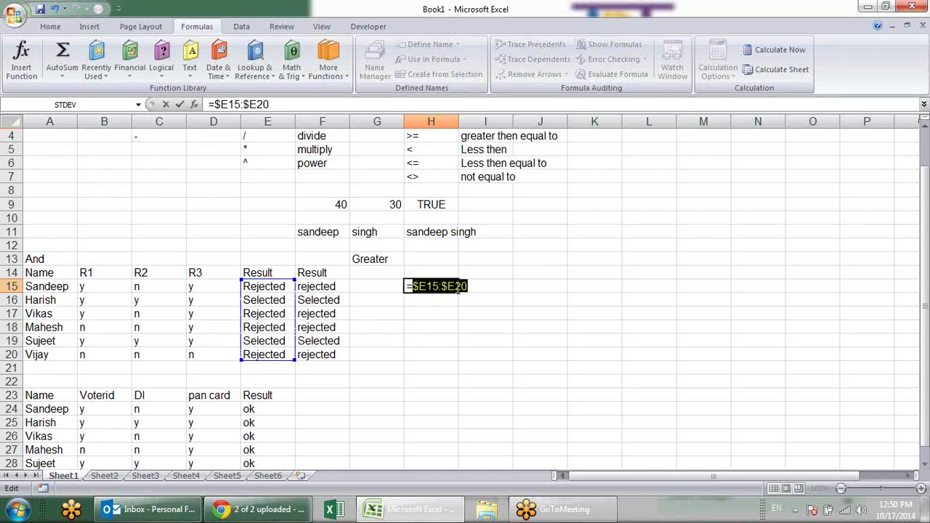
key("F4")
key("F4")
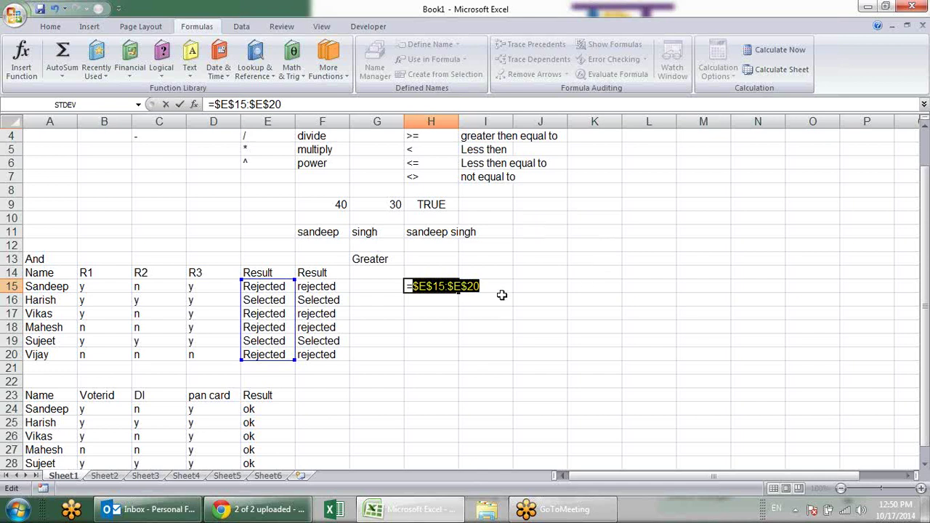
key("Return")
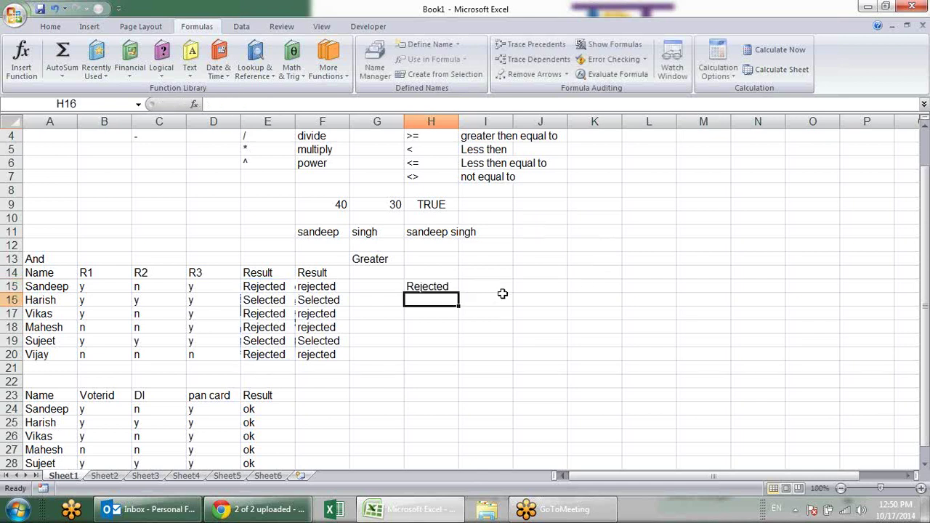
- Fill the H15 formula across and down to L19 and inspect H16, H18 and K18
left_click(455, 292)
mouse_move(455, 292)
left_mouse_down()
mouse_move(626, 292)
mouse_move(673, 314)
mouse_move(672, 355)
left_mouse_up()
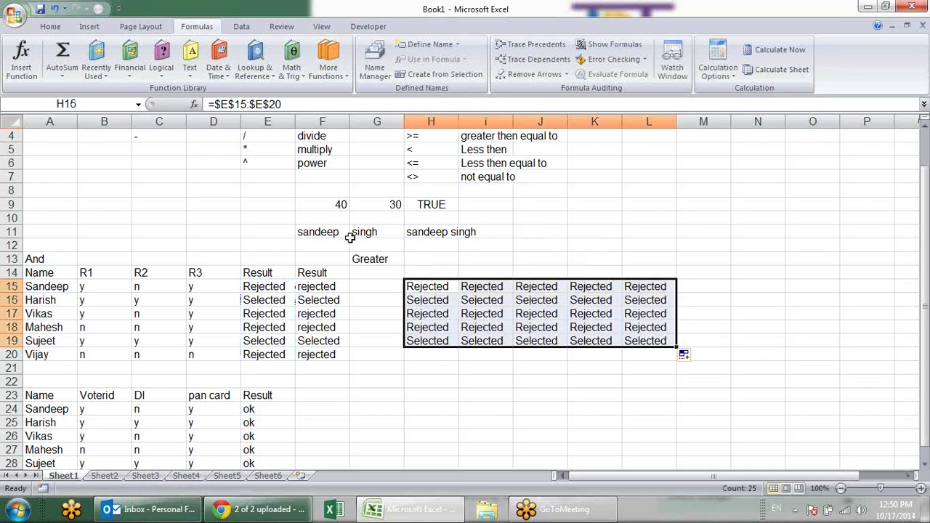
double_click(429, 301)
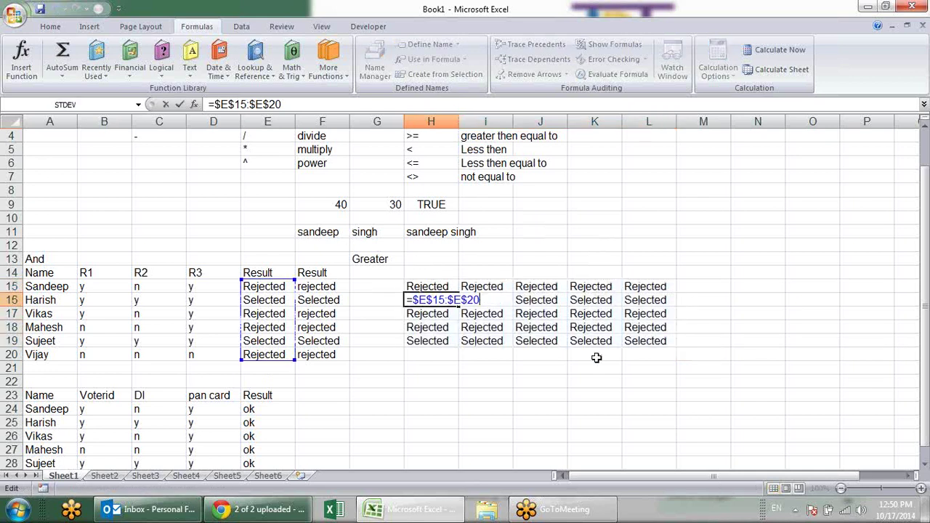
double_click(436, 327)
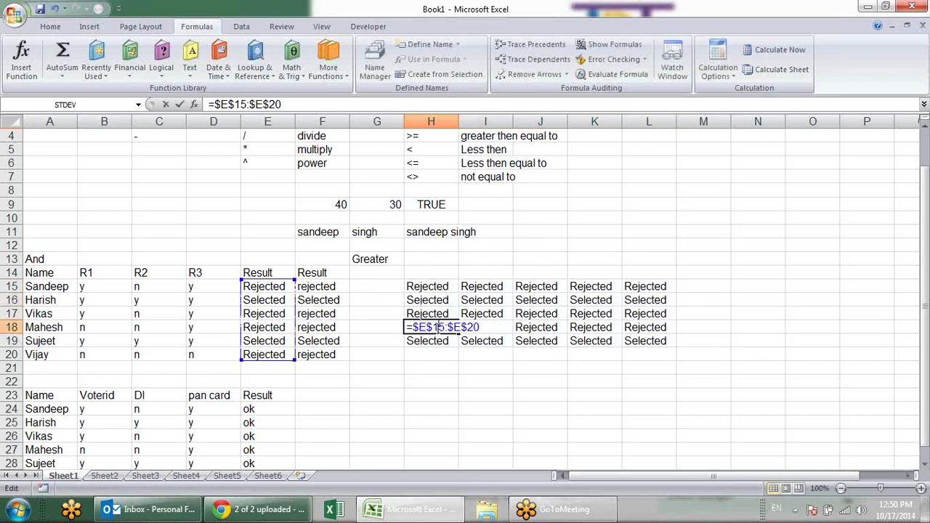
double_click(589, 327)
key("Escape")
- Clear the trial results from H15:L19
left_click_drag(440, 283, 662, 334)
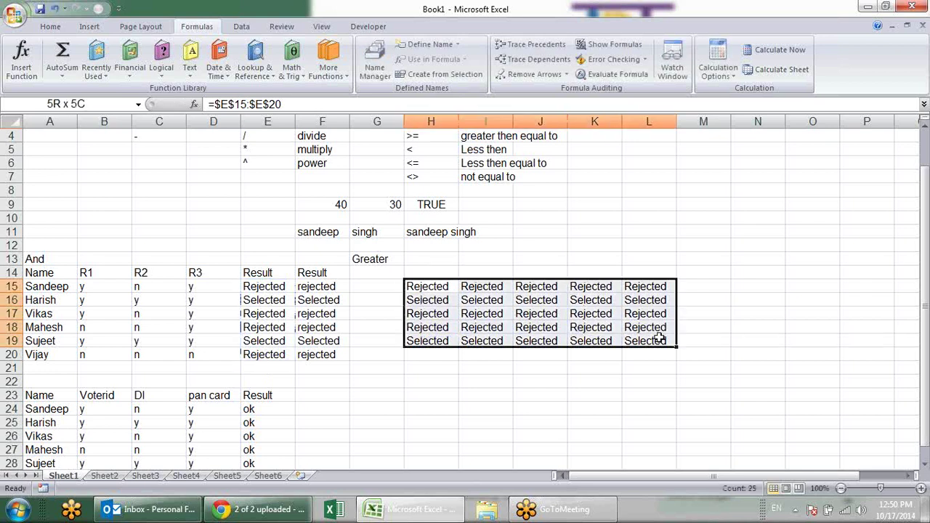
key("Delete")
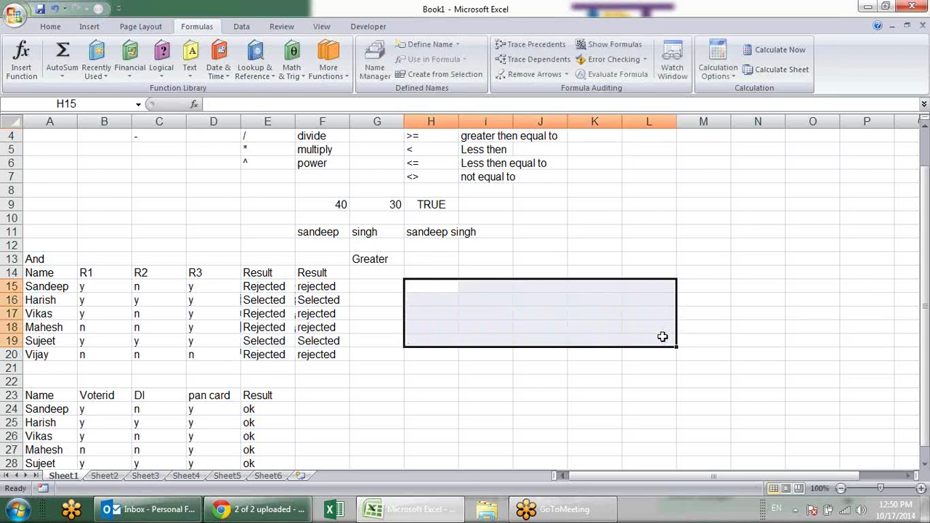
left_click(509, 369)
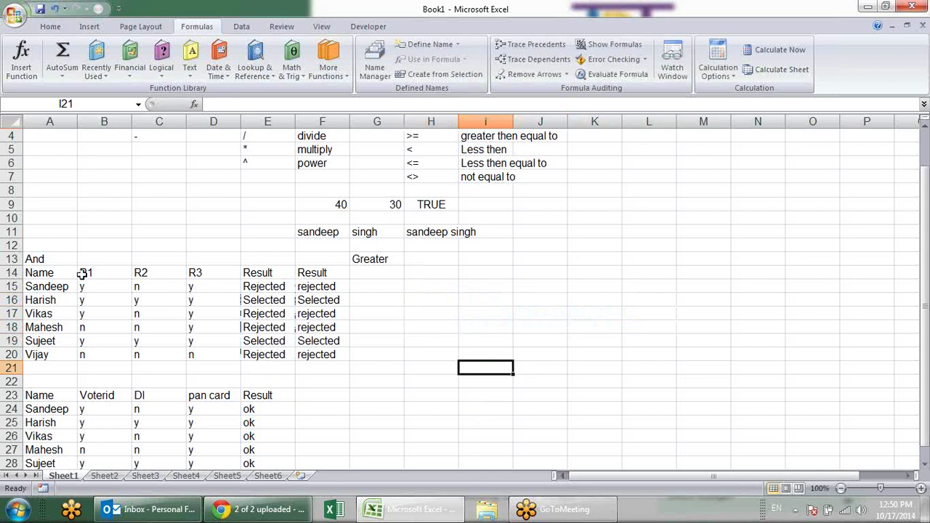
left_click_drag(74, 273, 311, 356)
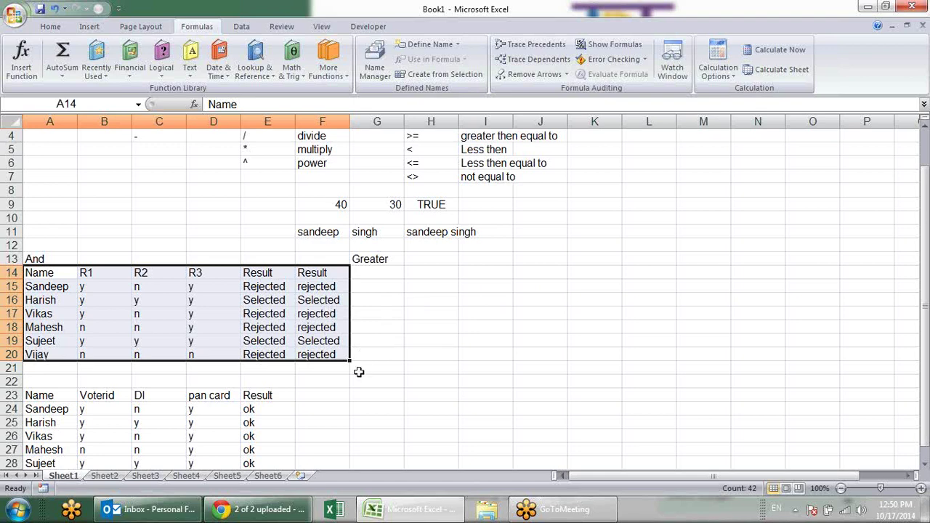
left_click(475, 305)
scroll(476, 305, "down", 1)
scroll(475, 307, "down", 3)
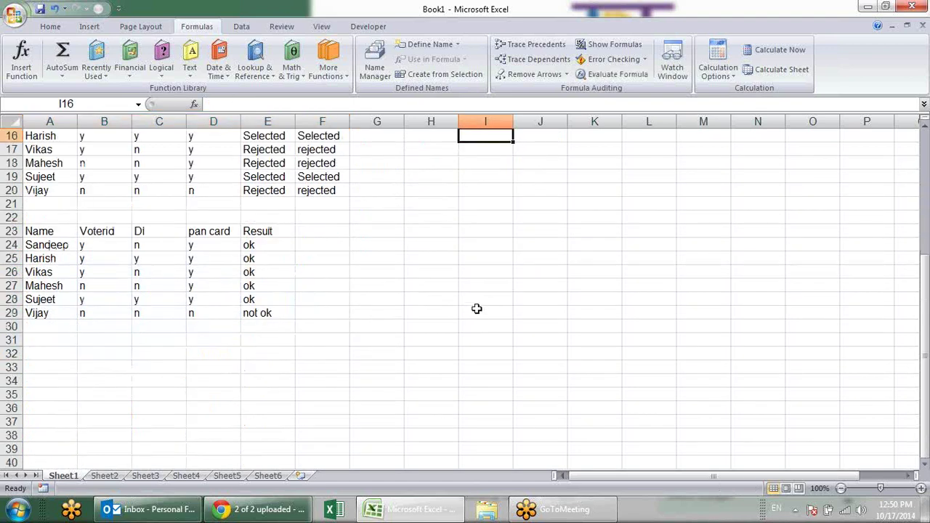
scroll(479, 309, "up", 5)
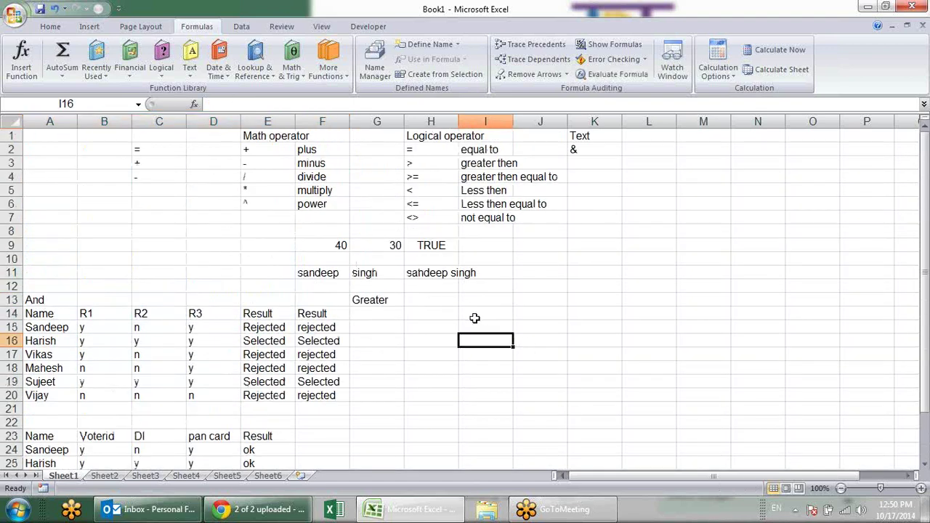
left_click(379, 235)
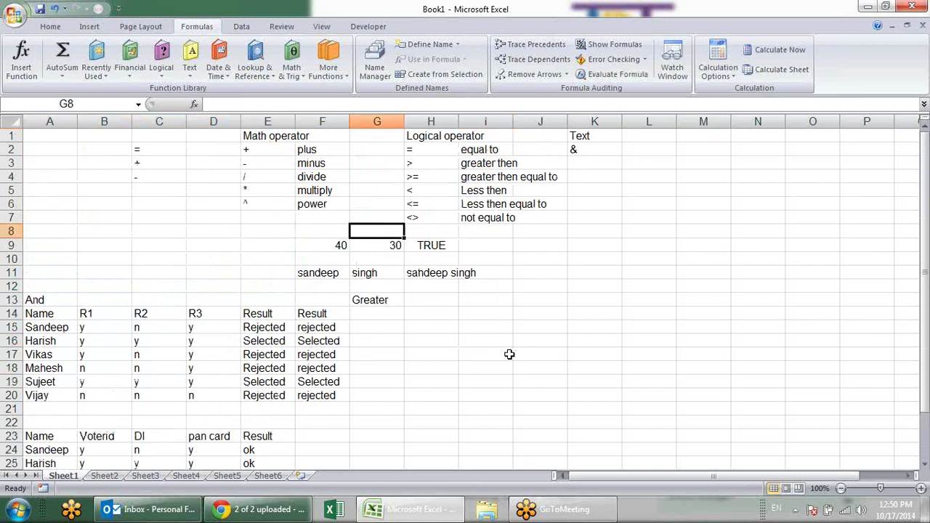
scroll(509, 354, "down", 1)
scroll(509, 355, "down", 1)
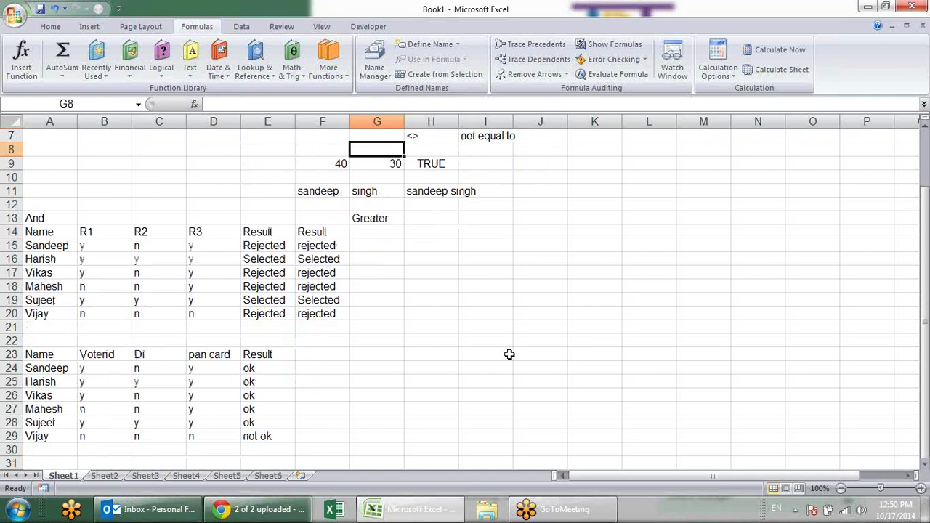
left_click(147, 67)
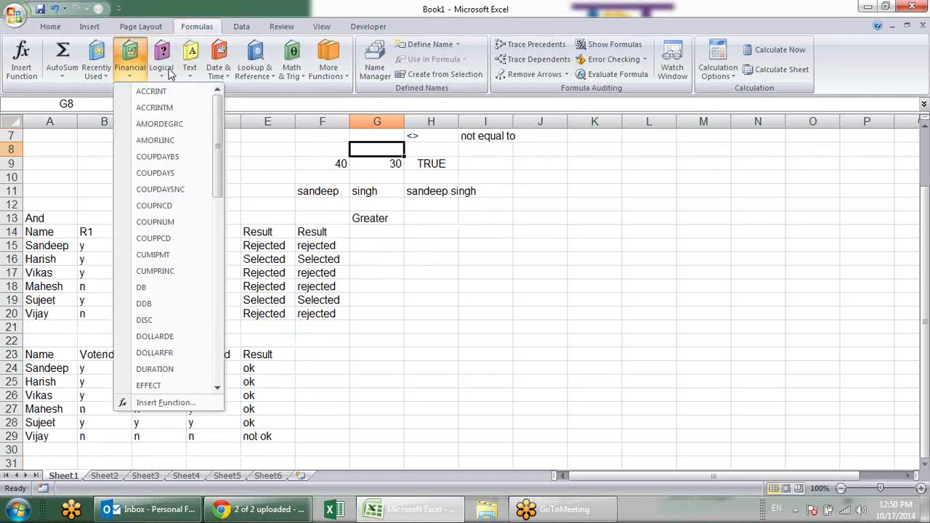
left_click(170, 74)
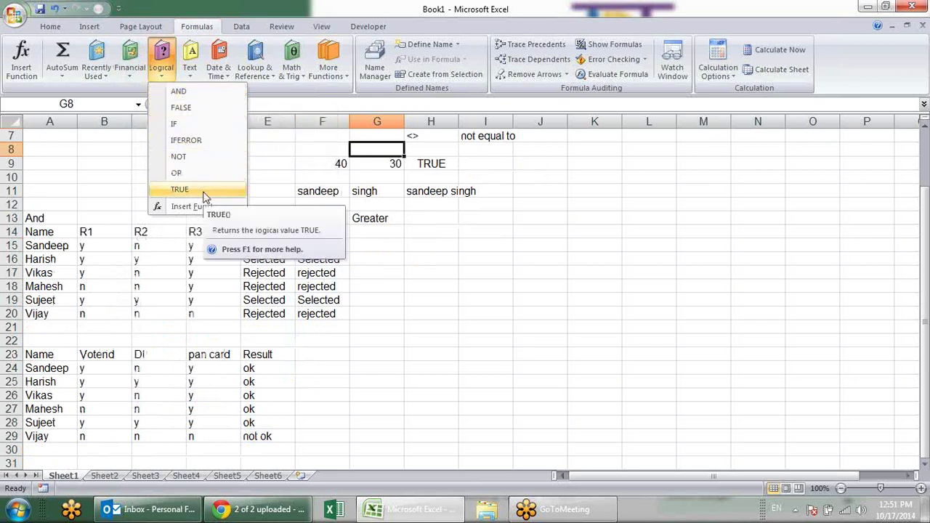
left_click(538, 171)
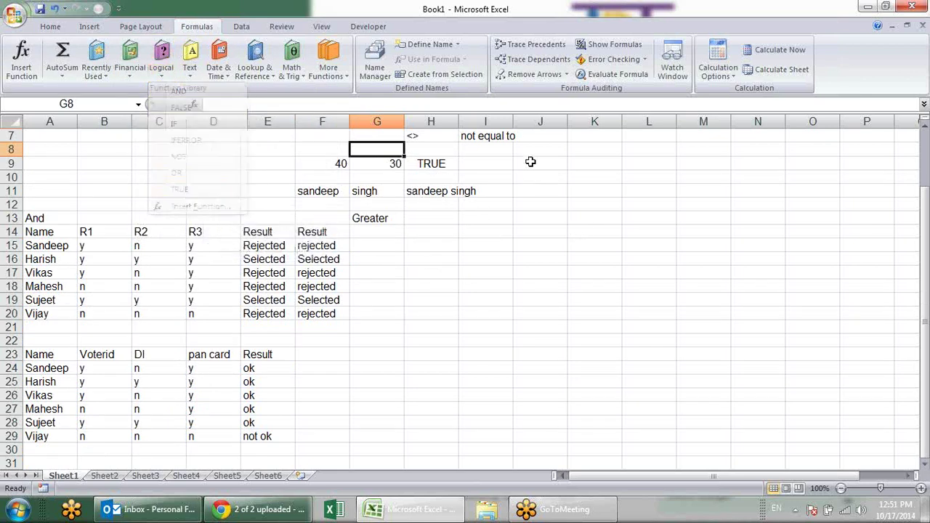
left_click(503, 167)
scroll(581, 211, "up", 2)
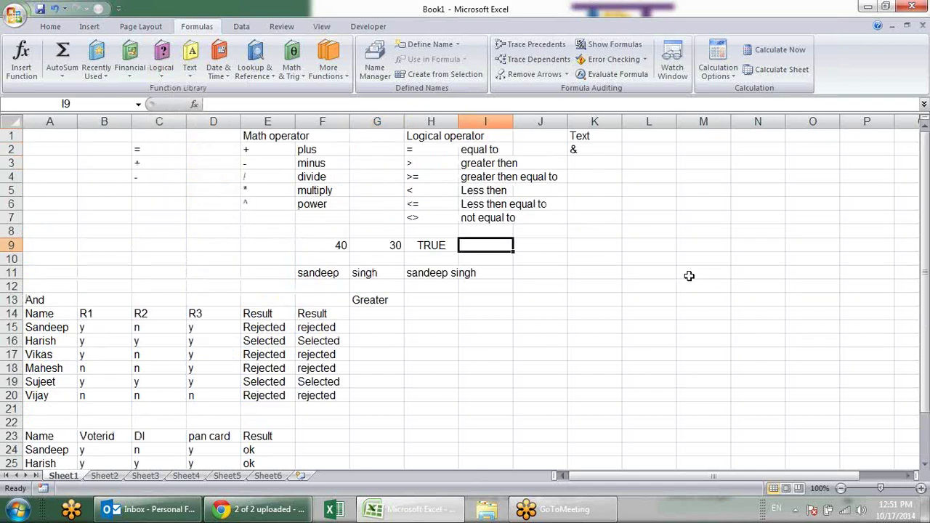
type("=not")
key("Tab")
left_click(431, 245)
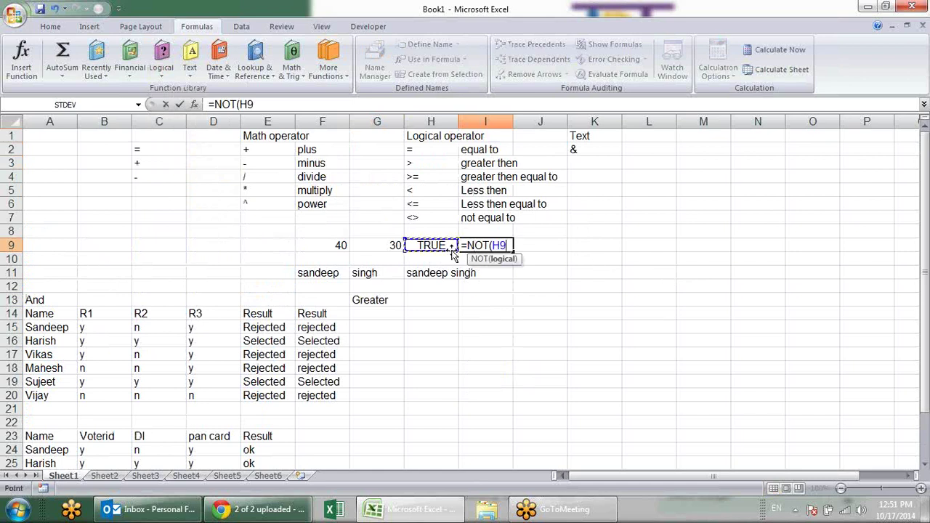
type(")")
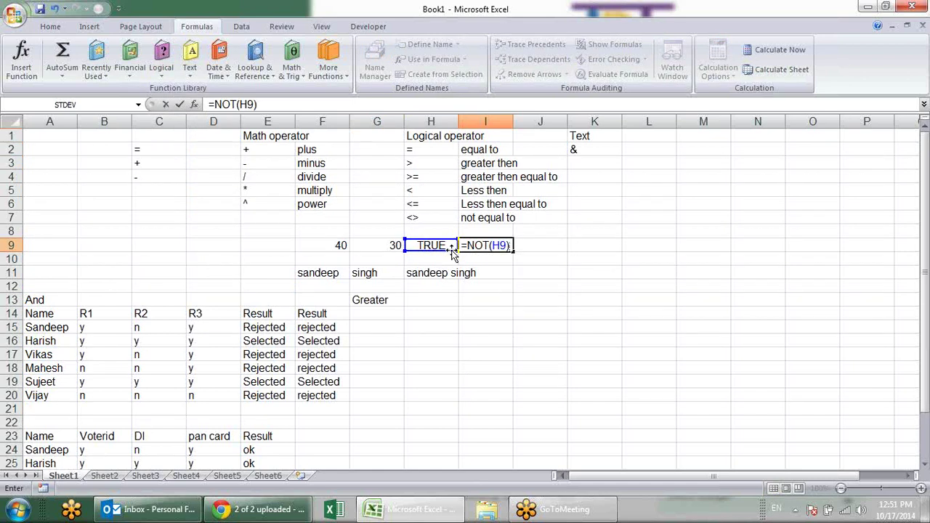
key("Return")
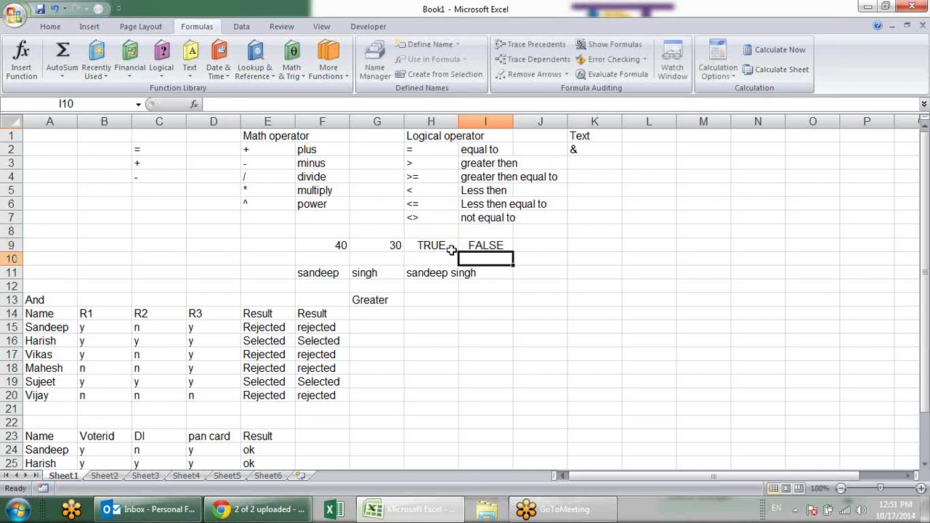
key("Up")
key("F2")
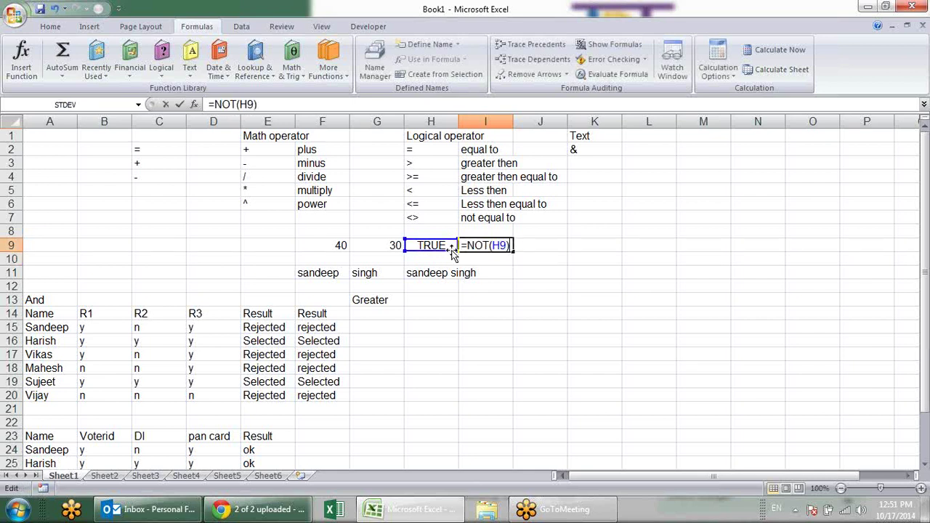
key("Left")
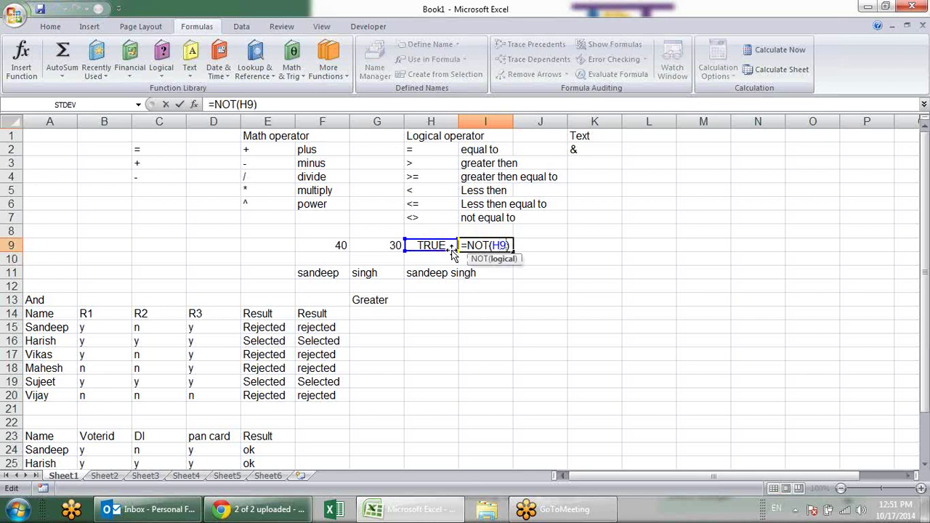
key("Return")
key("Down")
key("Down")
key("Down")
key("Down")
key("Down")
key("Left")
key("Left")
type("=")
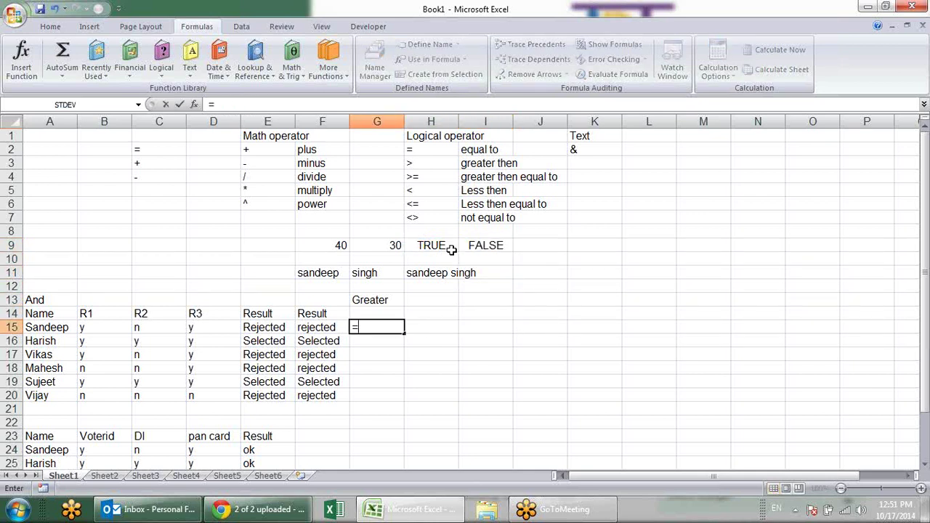
type("not")
key("Tab")
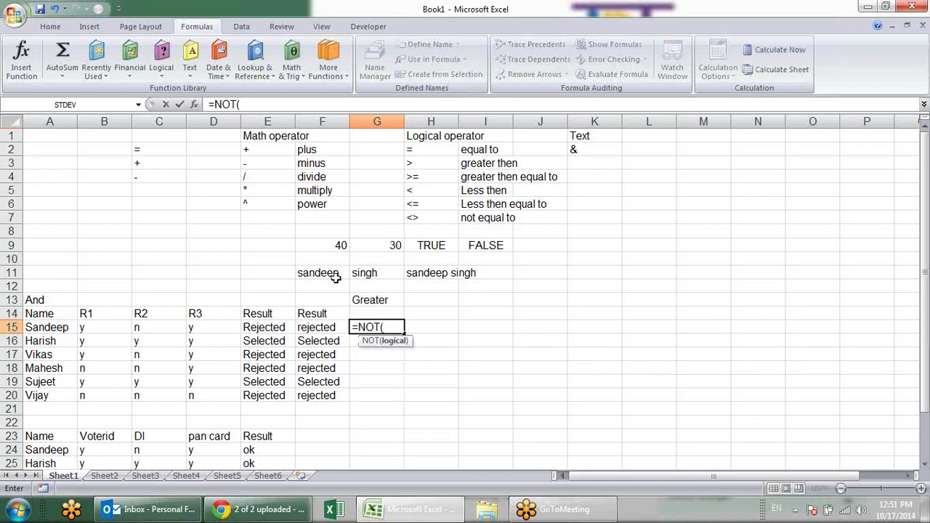
left_click(234, 327)
type("=")
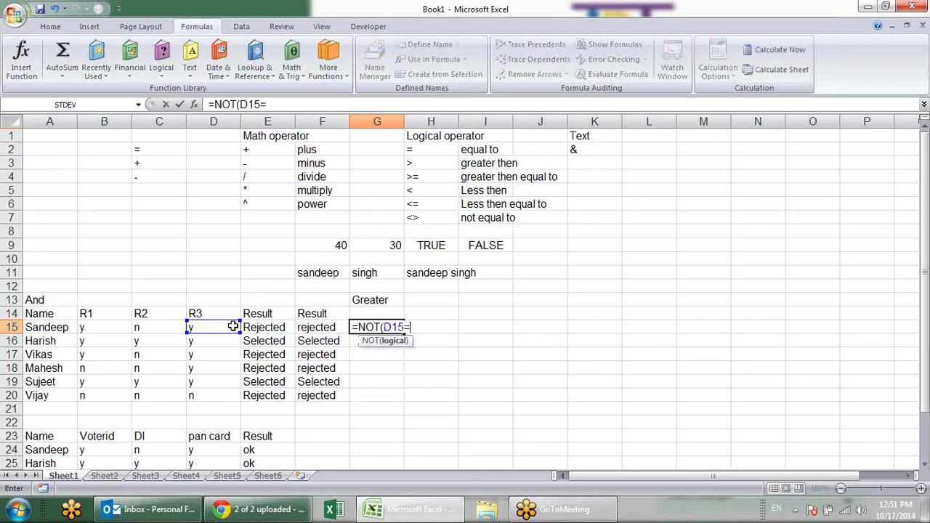
type("\"y\")")
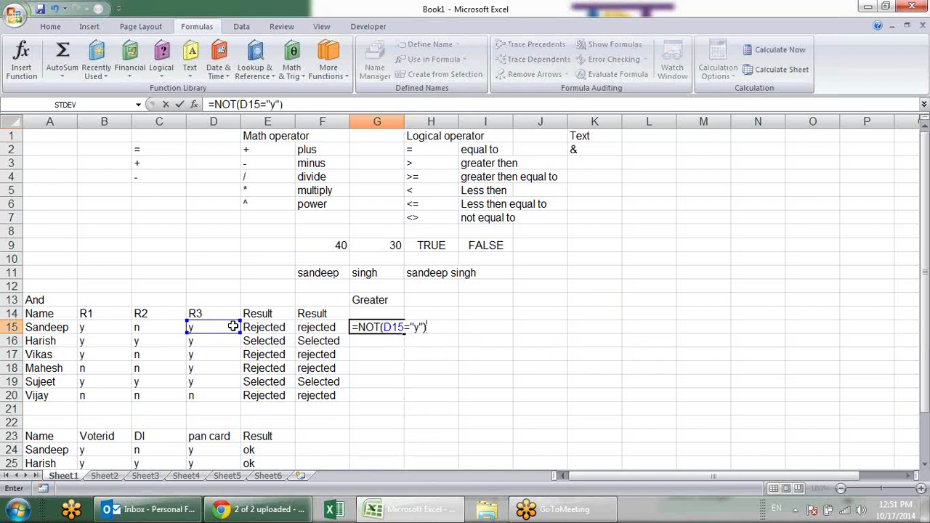
key("Return")
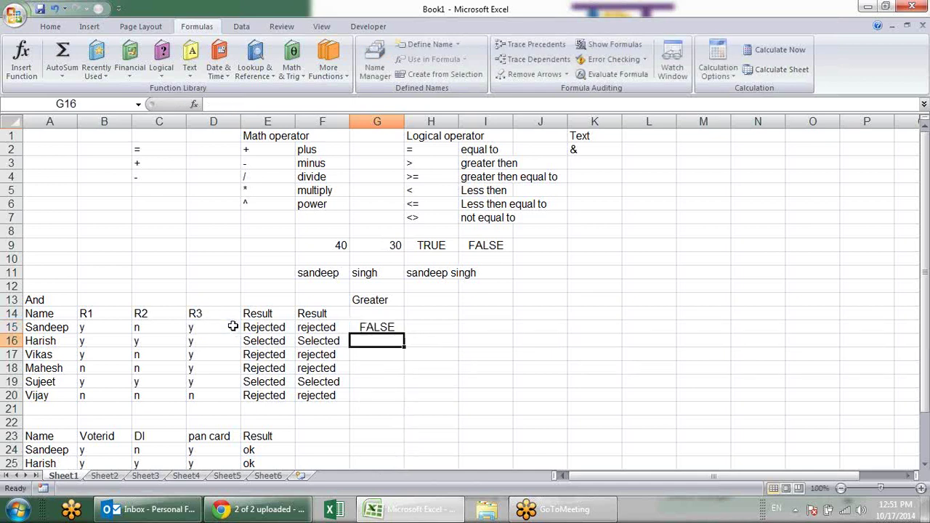
key("Up")
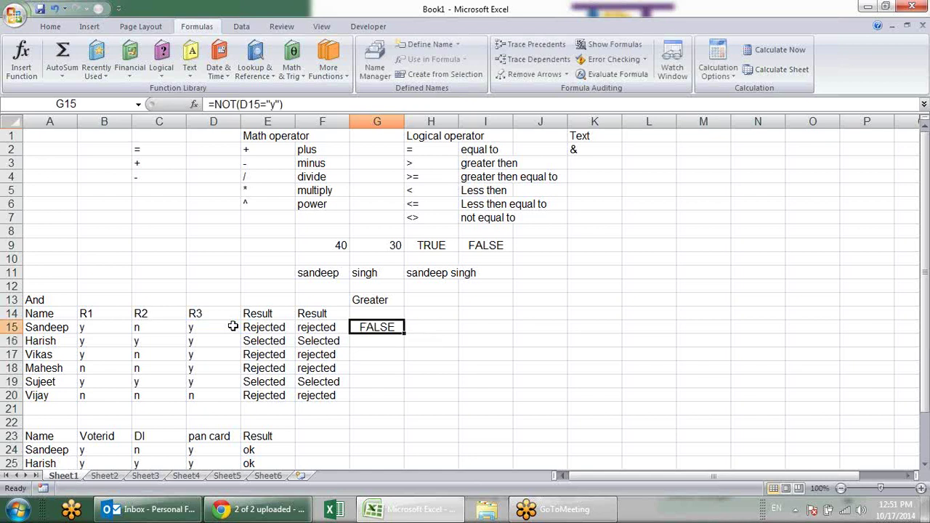
key("F2")
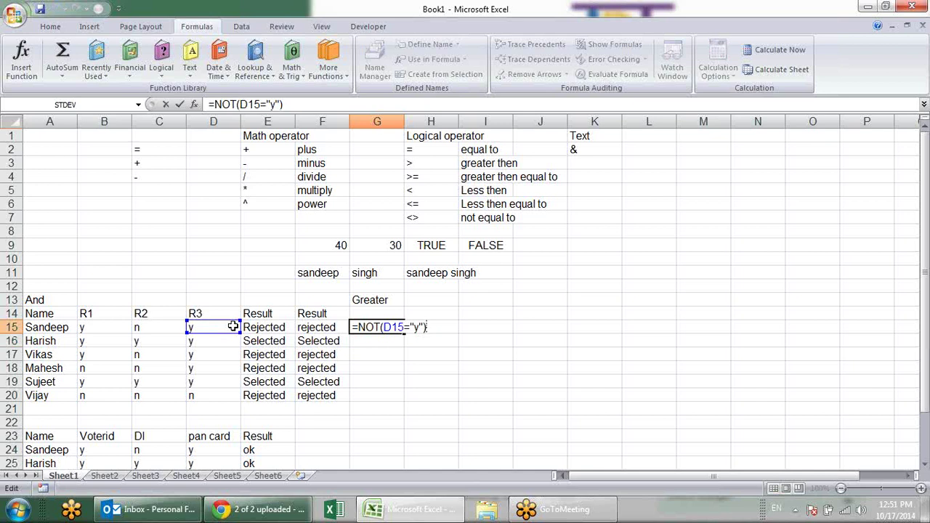
key("Escape")
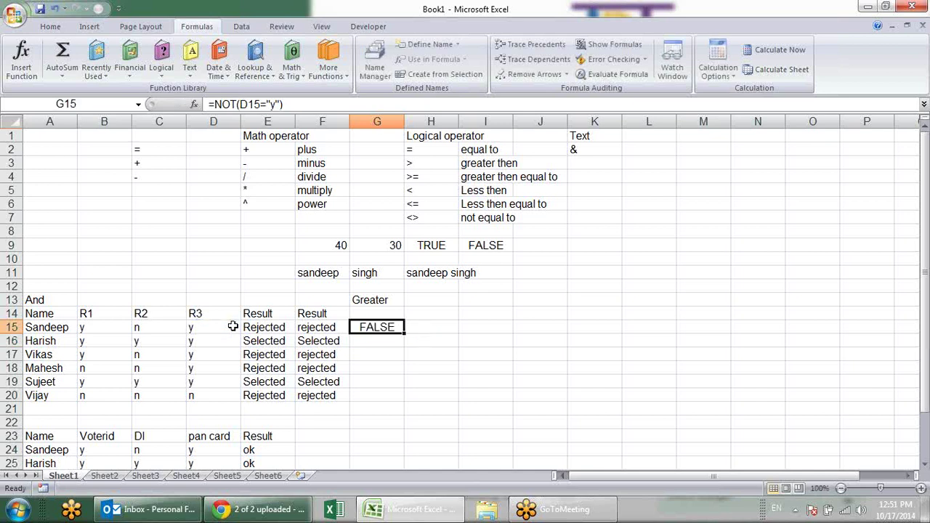
key("Delete")
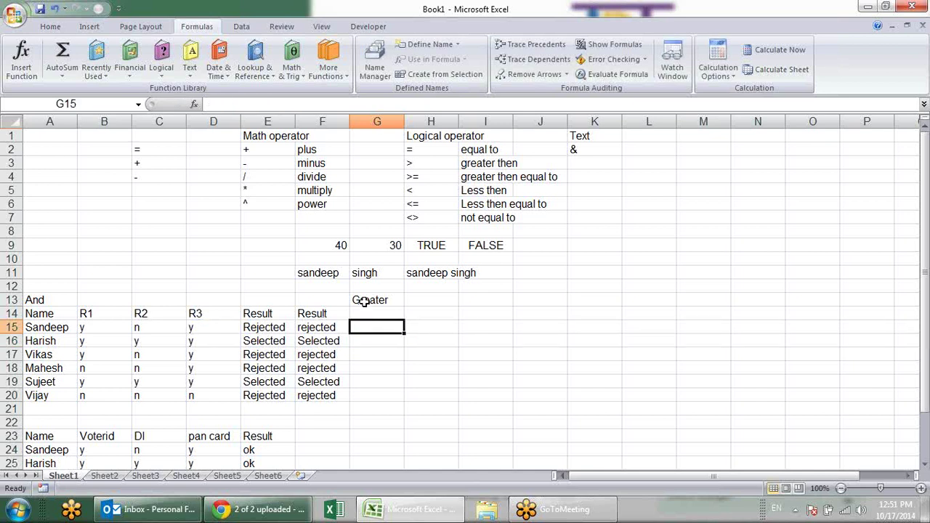
left_click(439, 310)
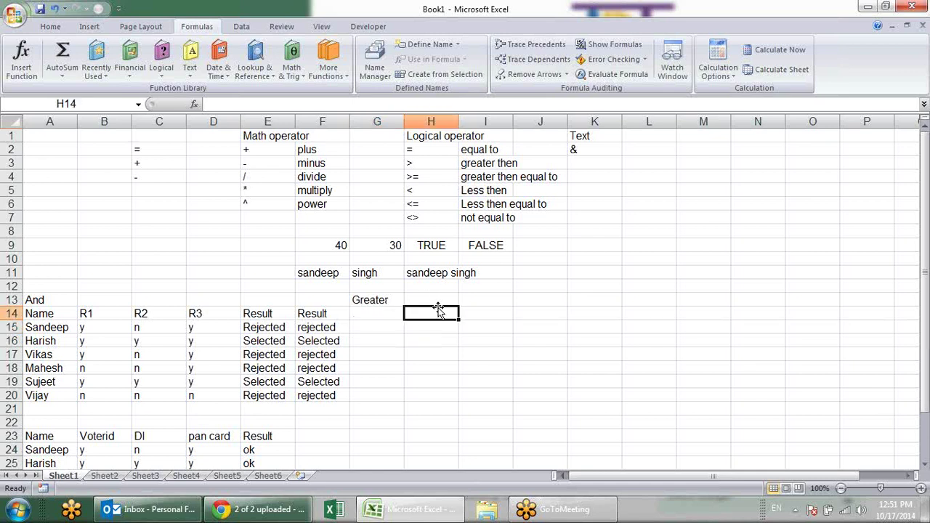
type("=TRUE")
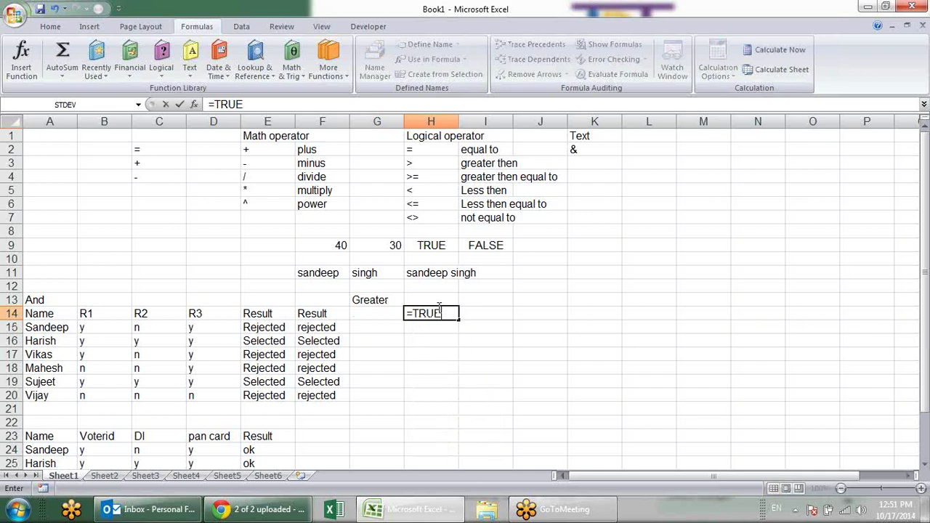
type("()")
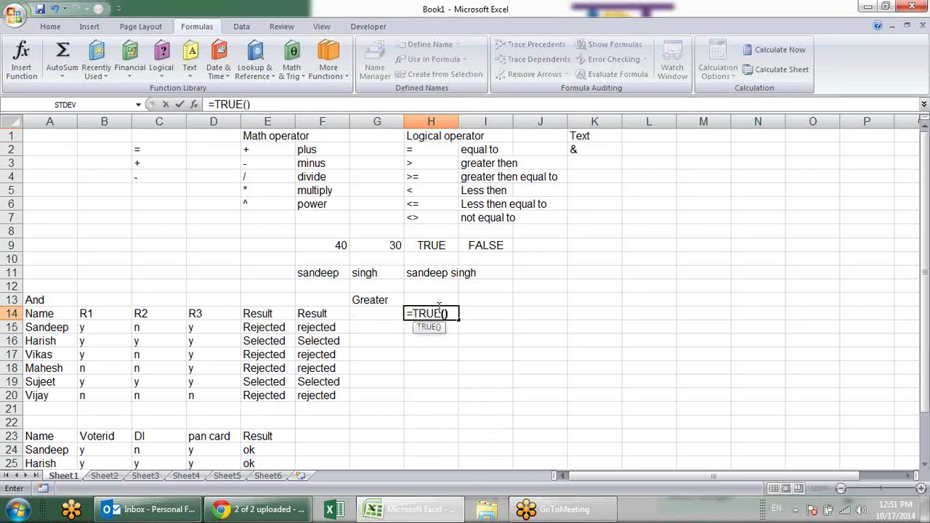
key("Return")
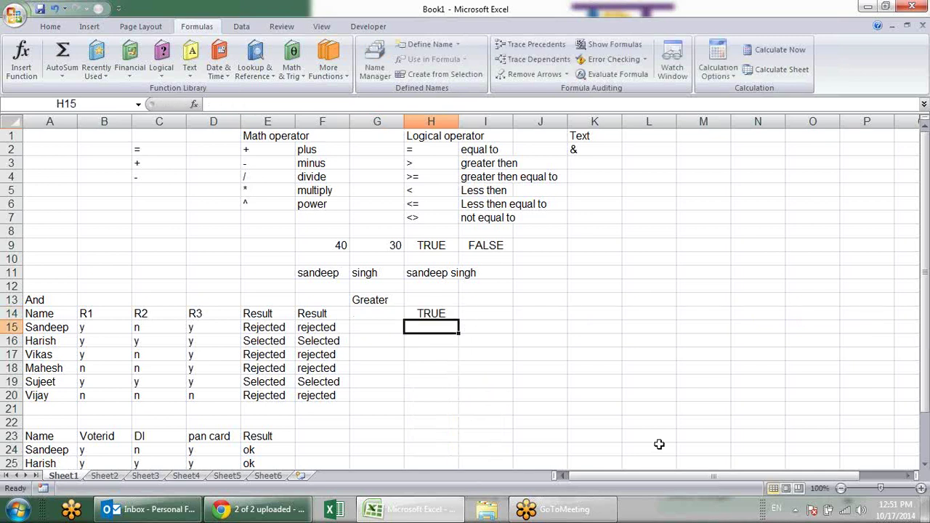
type("=false")
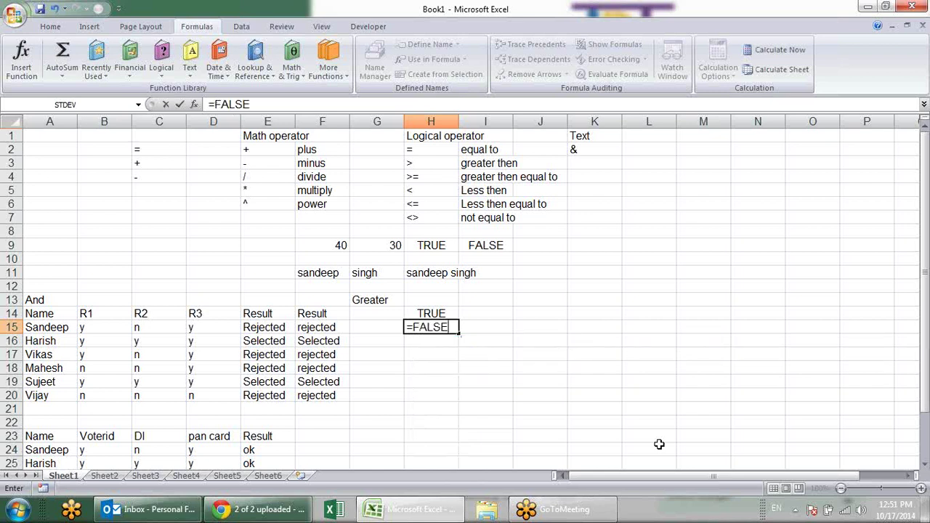
type("()")
key("Return")
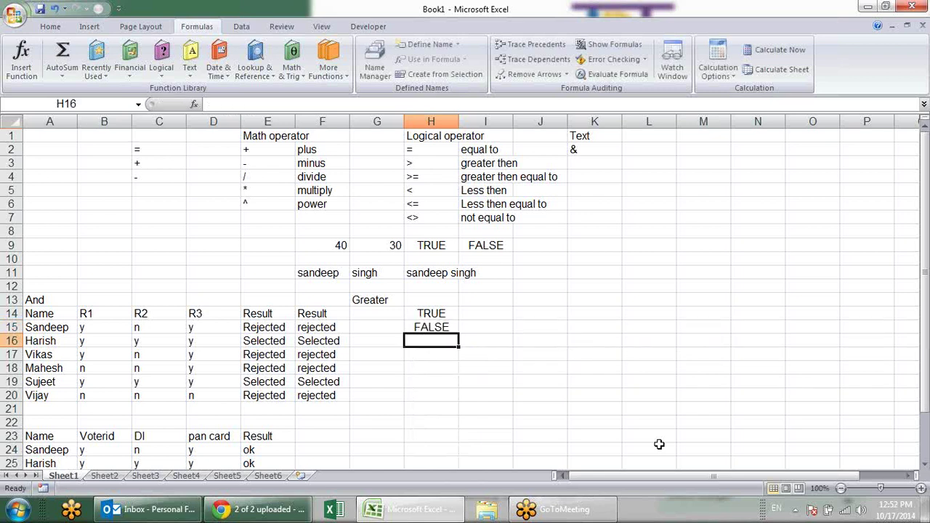
key("Up")
key("Up")
key("shift+Down")
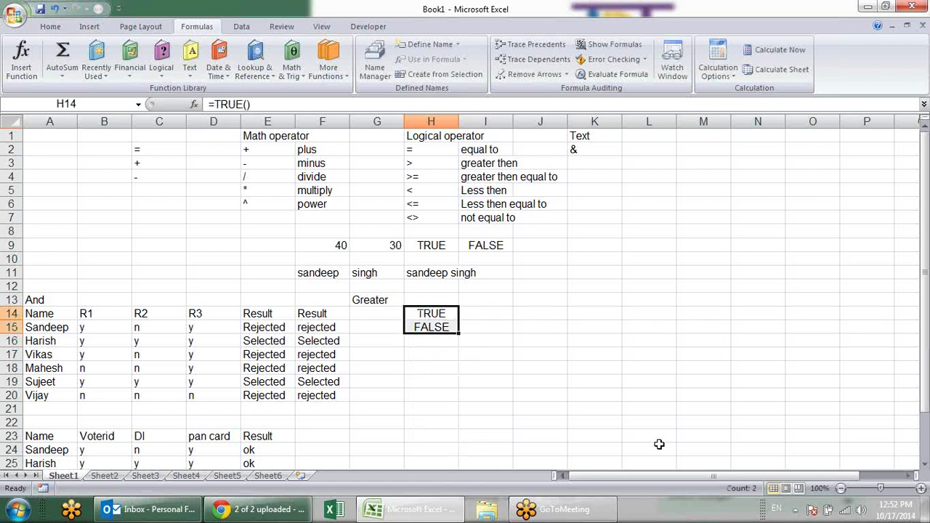
key("Delete")
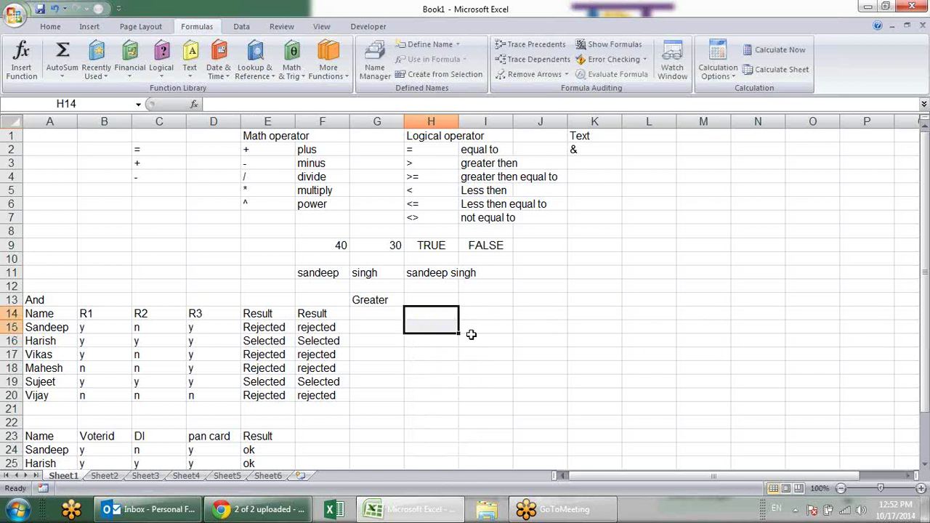
left_click(472, 337)
left_click(440, 317)
left_click(446, 298)
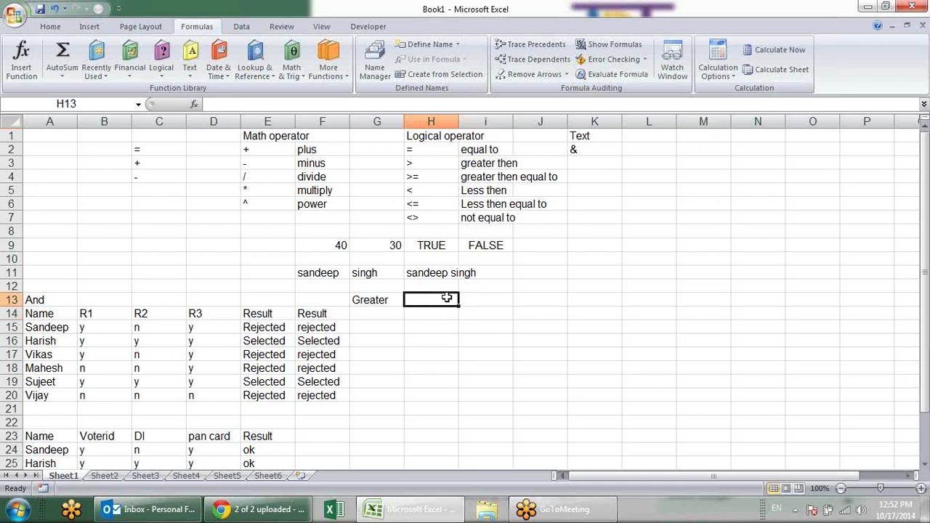
left_click(458, 315)
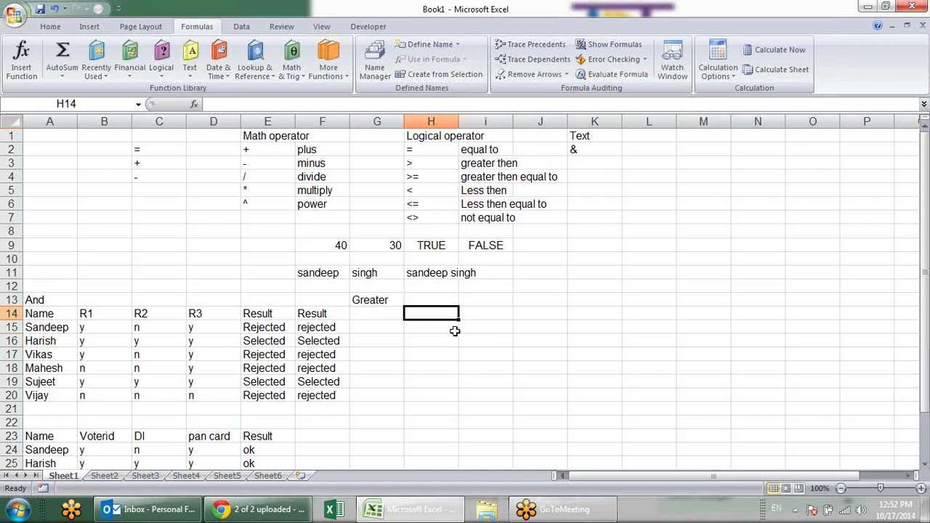
scroll(386, 350, "down", 2)
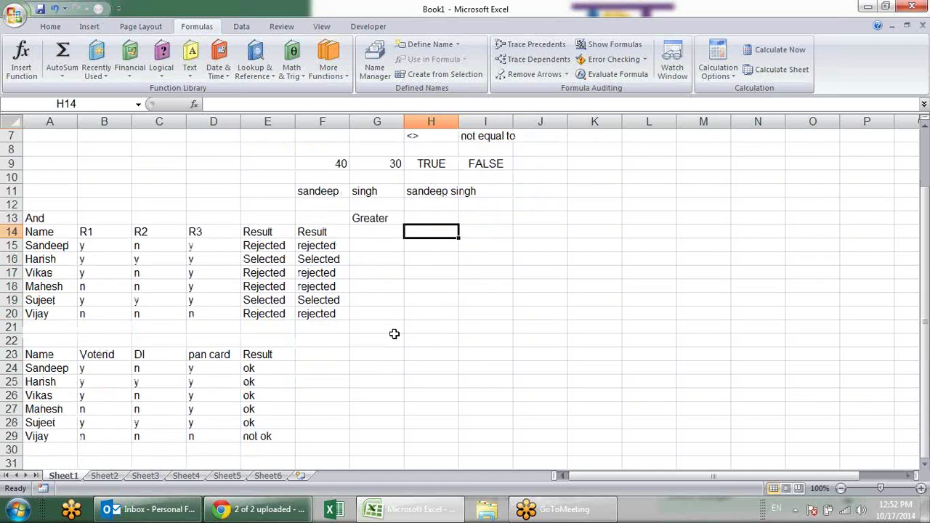
scroll(509, 306, "up", 2)
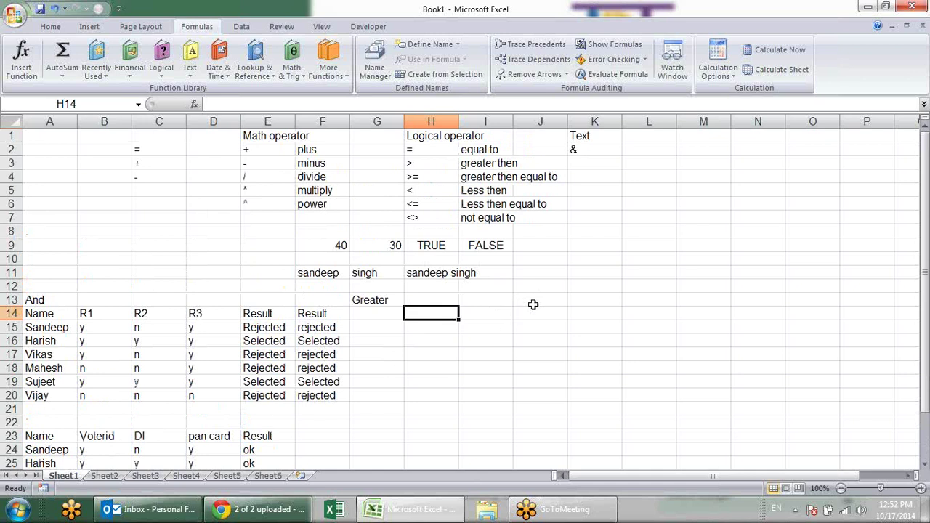
- Enter =20/0, =NA() and =sdf in H14:H16 to produce #DIV/0!, #N/A and #NAME?
type("=/")
key("BackSpace")
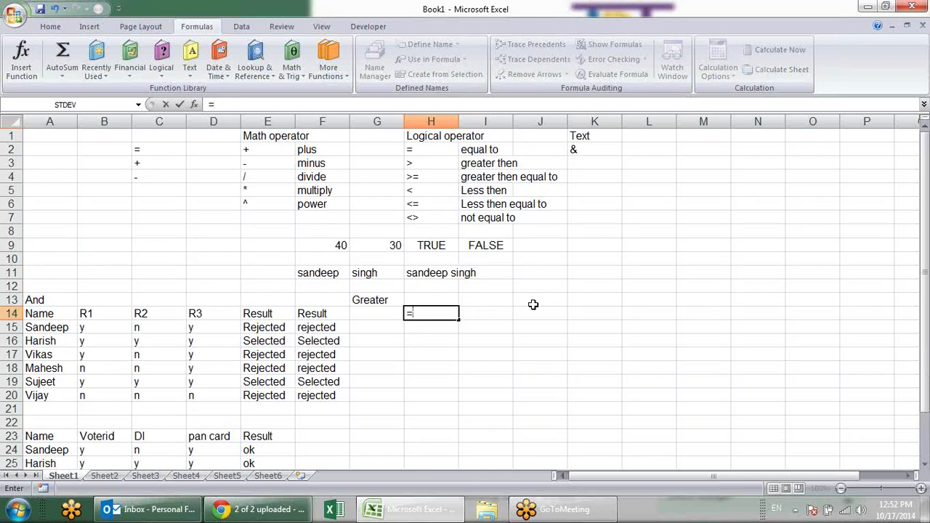
type("20/0")
key("Return")
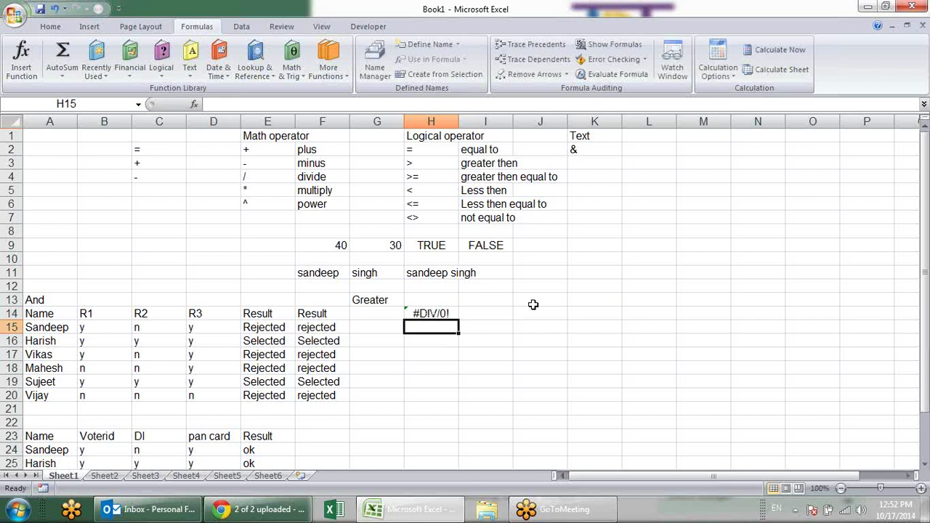
type("=na()")
key("Return")
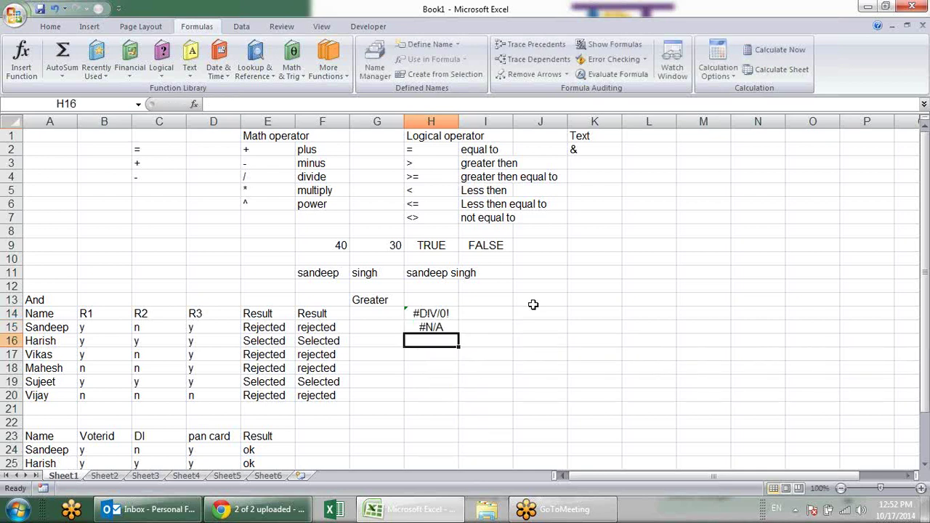
type("=sdf")
key("Return")
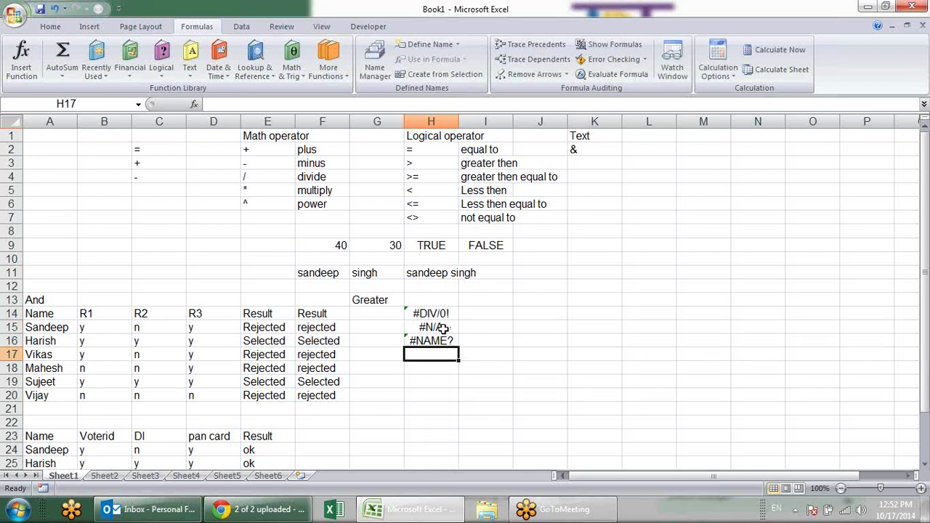
left_click(493, 317)
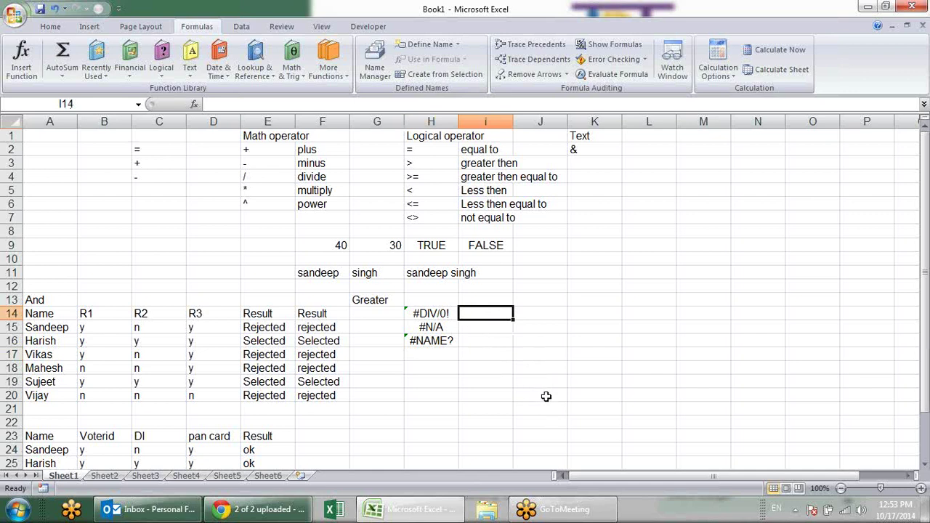
- Enter =IFERROR(H14,"") in I14 so it shows blank instead of #DIV/0!
type("=if")
key("Down")
key("Tab")
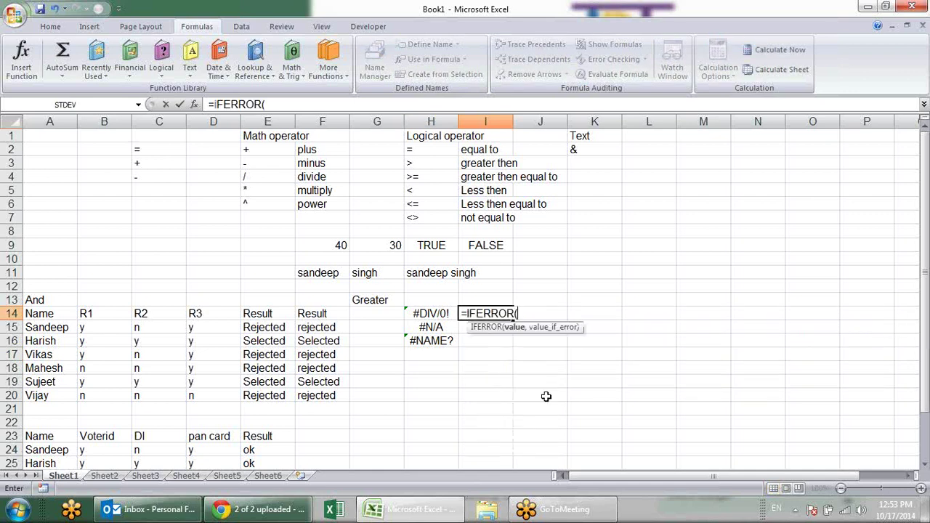
left_click(446, 311)
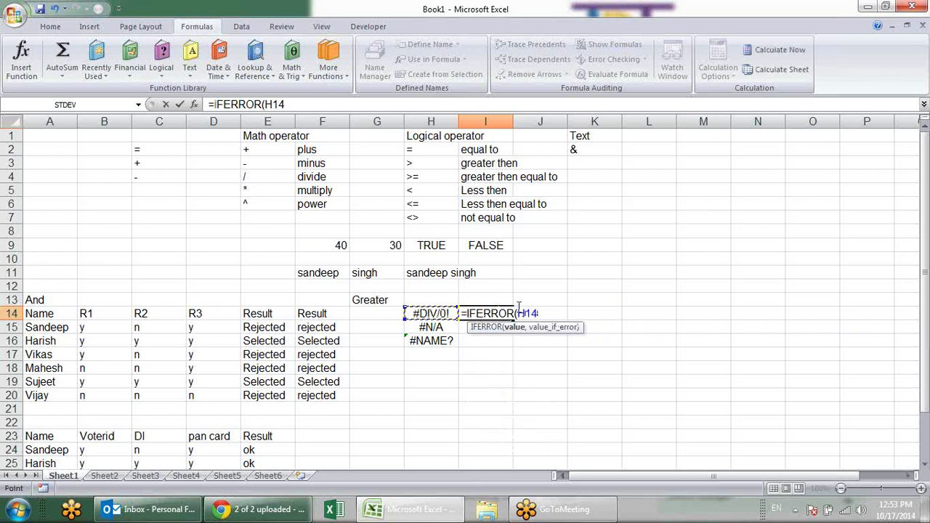
type(",")
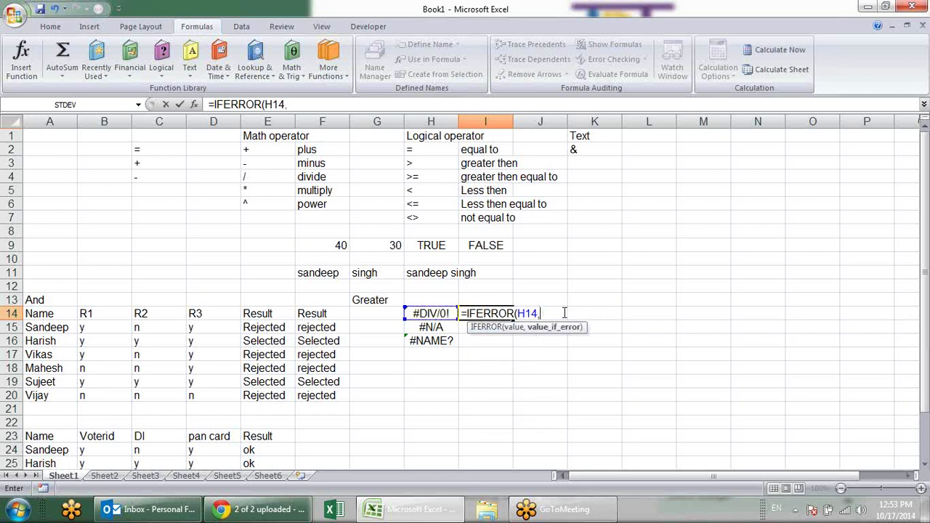
type("\"")
type("Ei")
type("ror")
key("BackSpace")
key("BackSpace")
key("BackSpace")
key("BackSpace")
type("\"")
type(")")
key("Return")
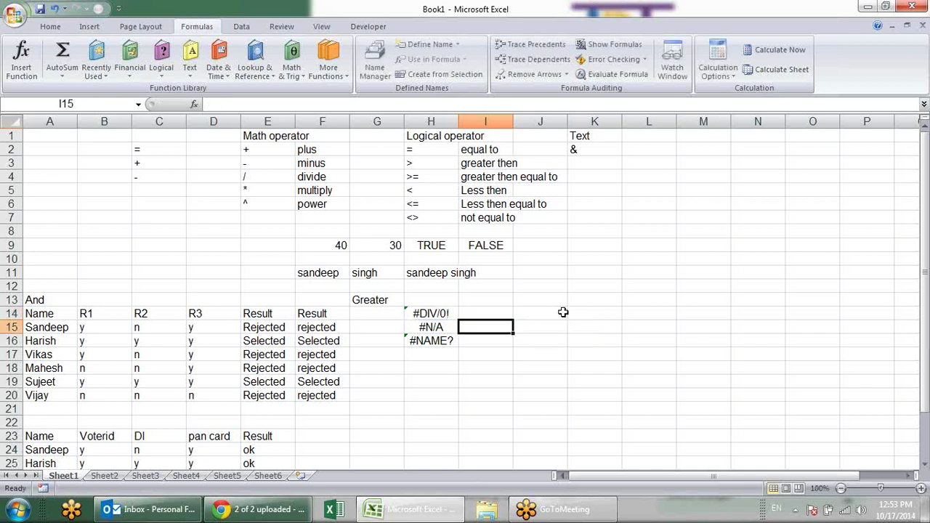
left_click(439, 312)
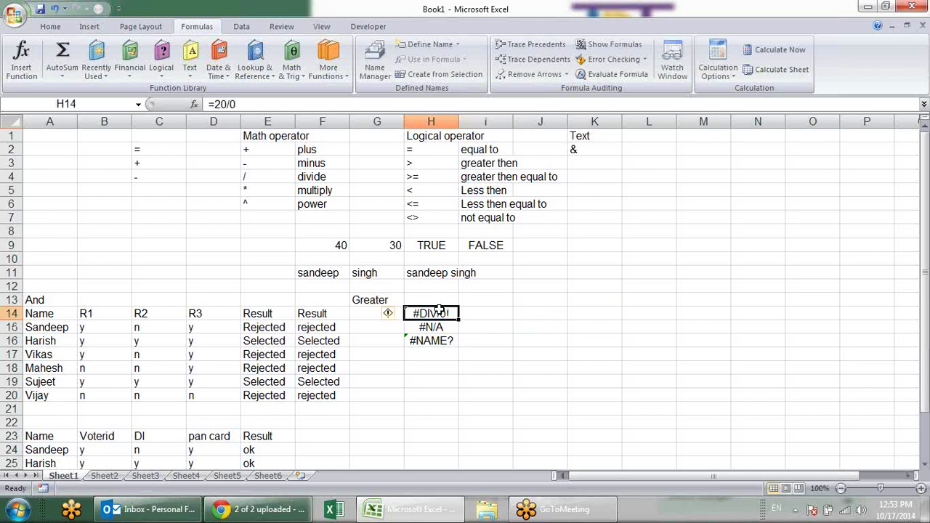
- Put 12 in H14 to see I14 show 12, undo it, and open the Windows calendar
type("12")
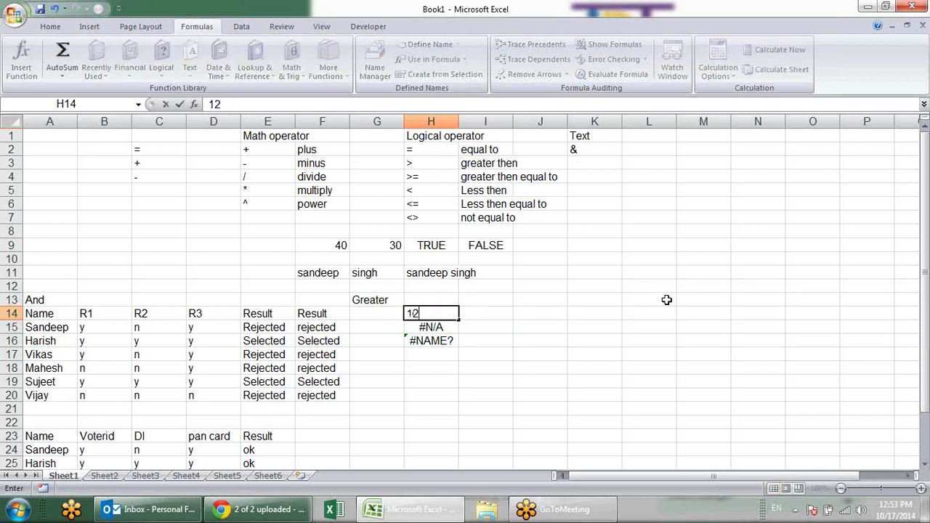
key("Return")
left_click(509, 312)
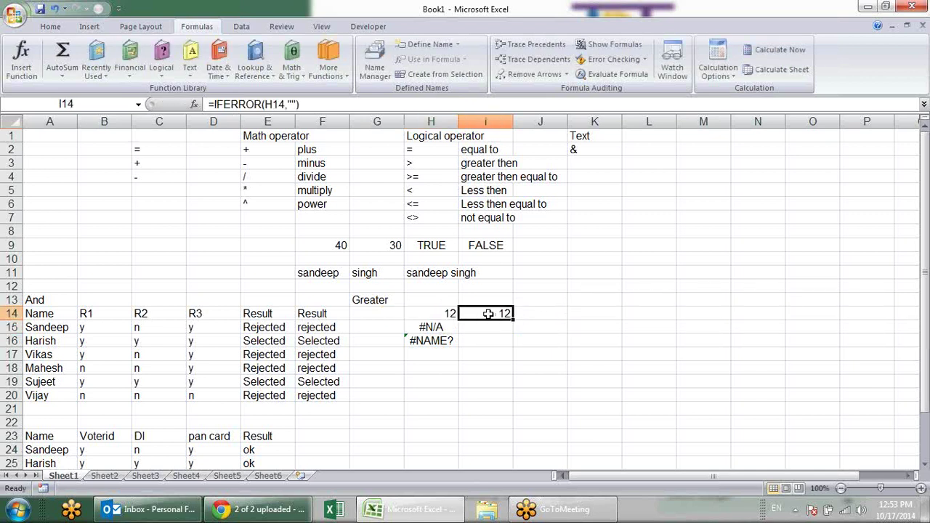
key("ctrl+z")
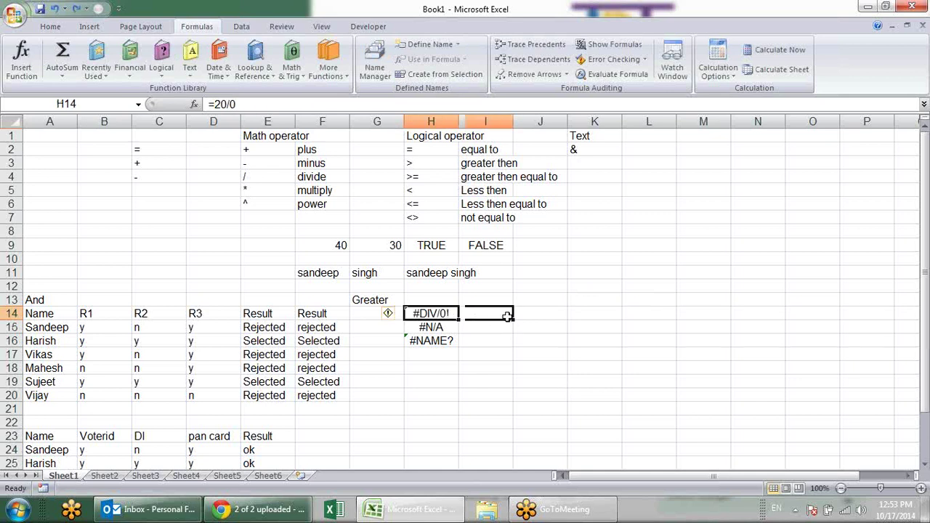
left_click(506, 314)
type("=IFERROR(H14,\"\")")
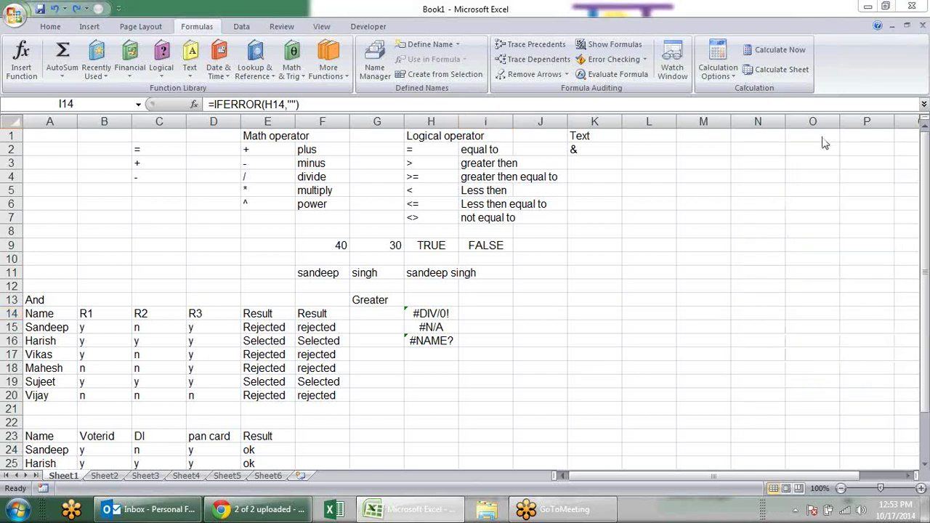
left_click(907, 516)
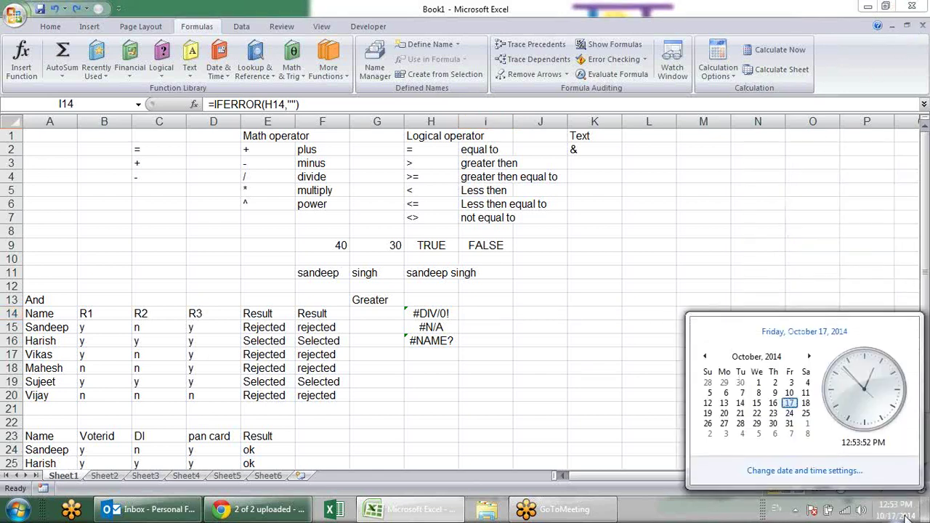